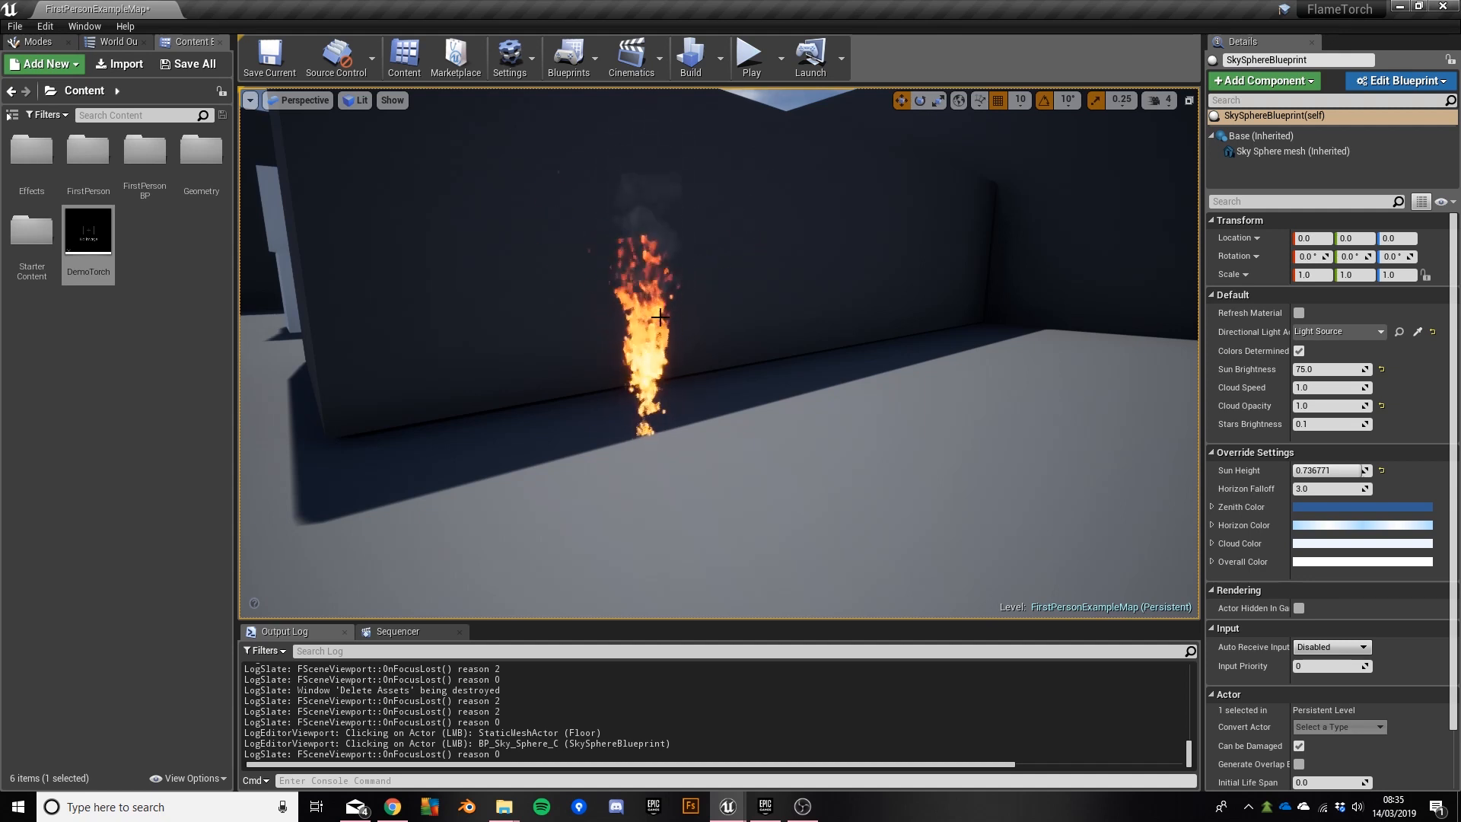
# Step: Switch to the ParticleEffects project and fly through Cave_Map to examine its cave and snowy bridge particle effects
pyautogui.moveTo(712, 522); pyautogui.dragTo(711, 464)
pyautogui.moveTo(721, 535); pyautogui.dragTo(708, 493, button='right')
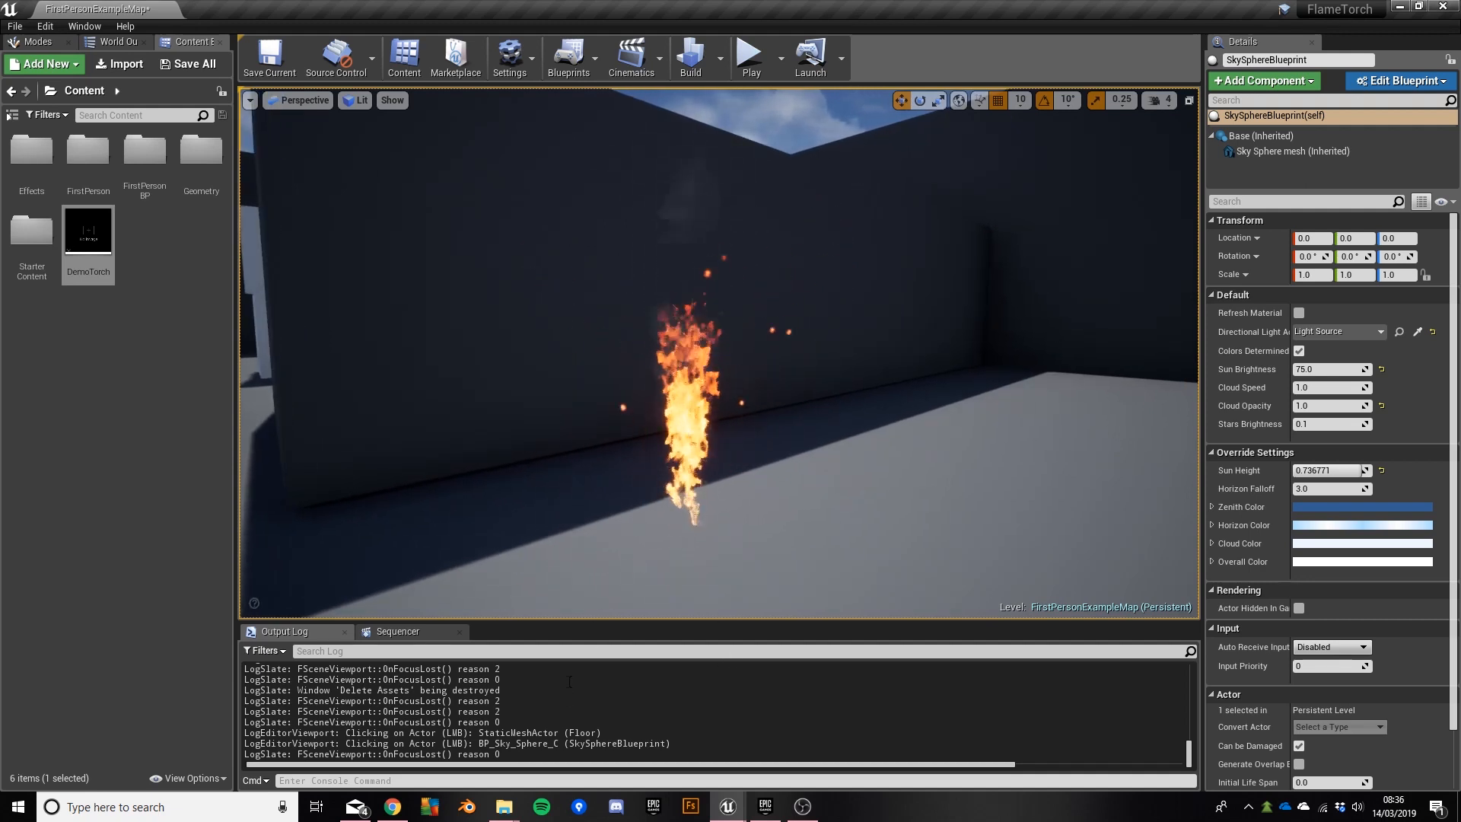
pyautogui.moveTo(728, 813)
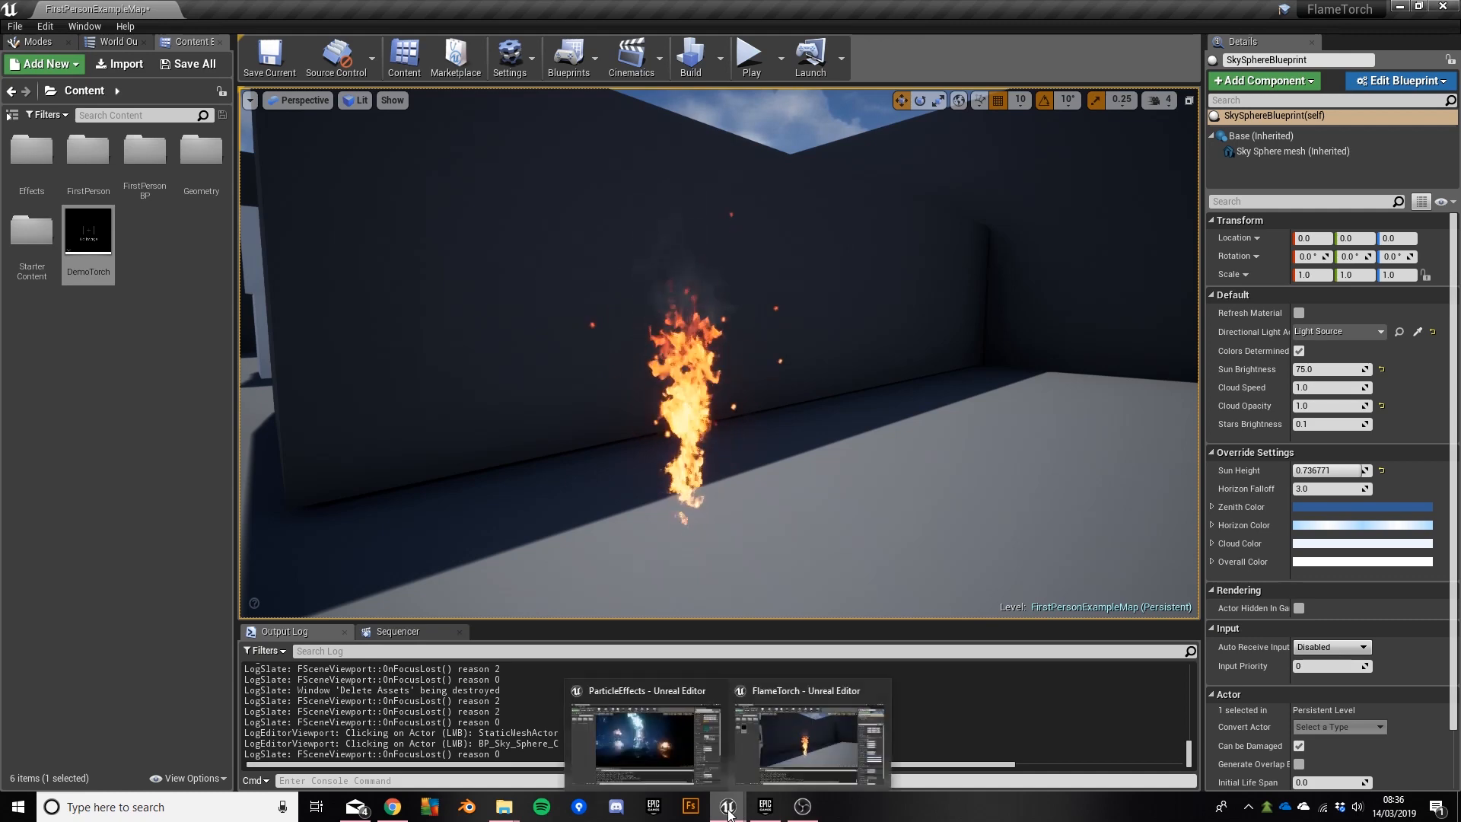
pyautogui.click(655, 731)
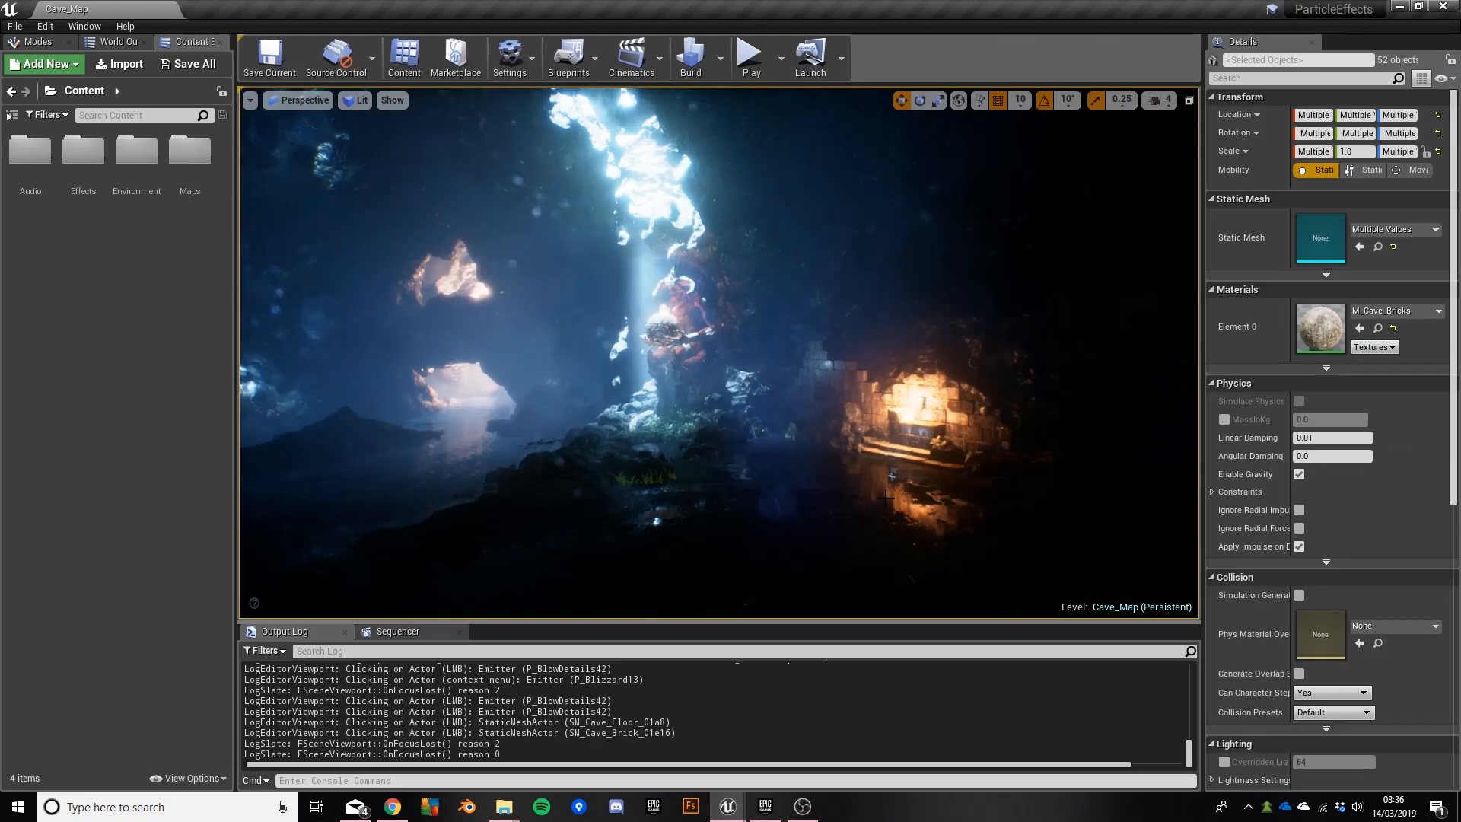
pyautogui.moveTo(723, 441); pyautogui.dragTo(1119, 354, button='right')
pyautogui.press('w')
pyautogui.press('w')
pyautogui.press('w')
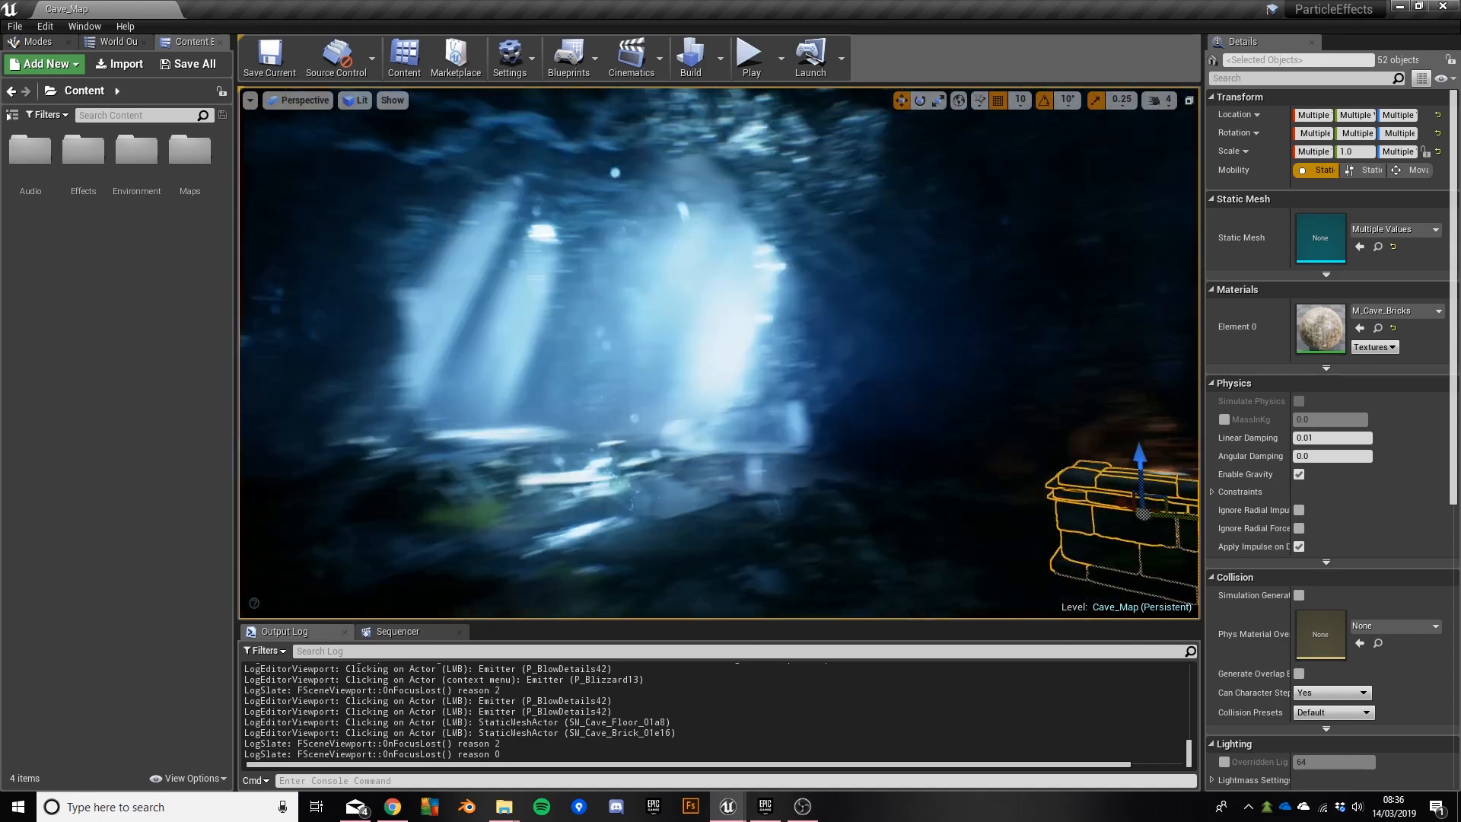
pyautogui.press('w')
pyautogui.moveTo(719, 354); pyautogui.dragTo(487, 350, button='right')
pyautogui.press('w')
pyautogui.press('w')
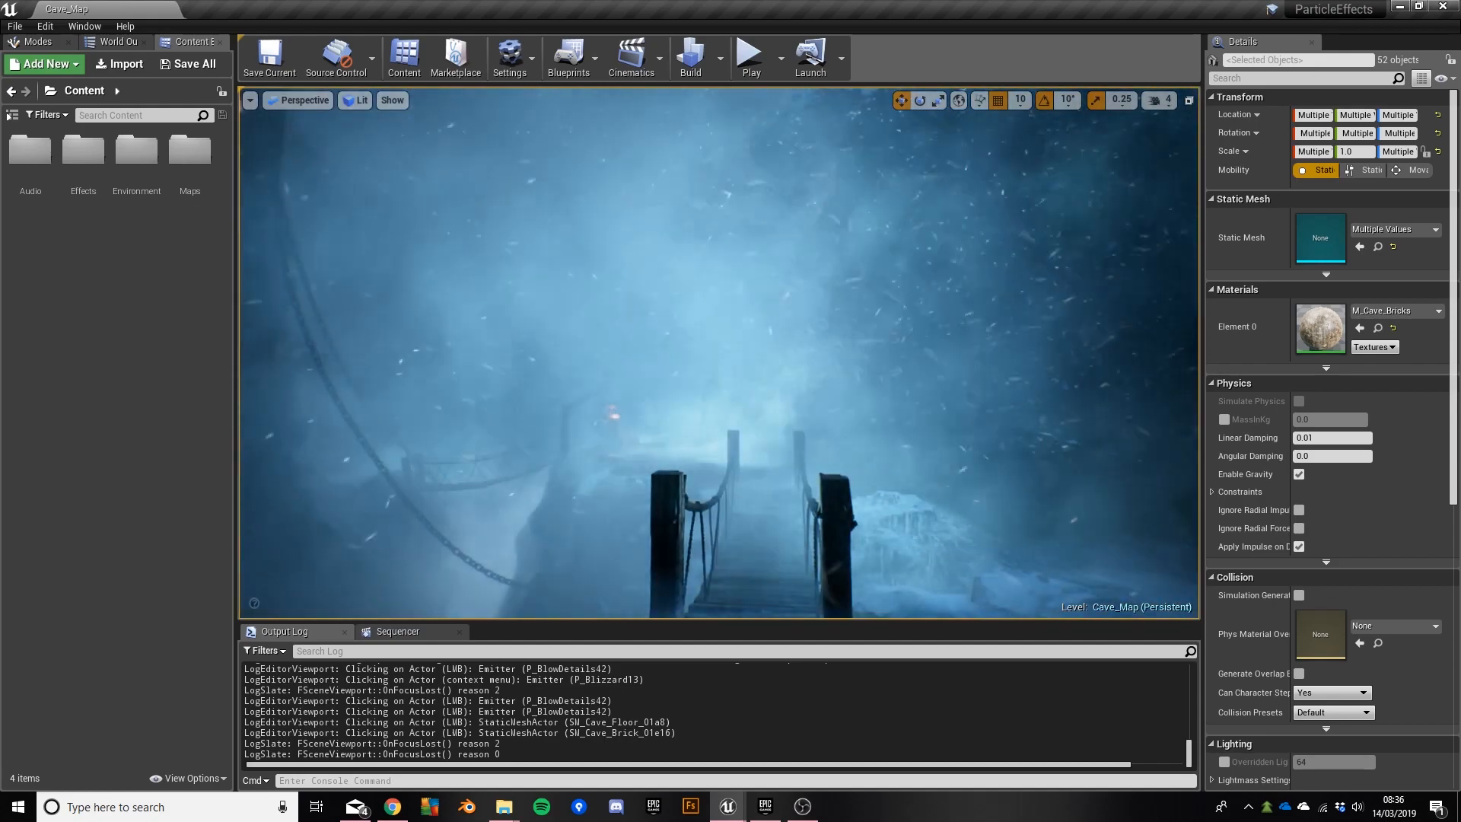
pyautogui.press('d')
pyautogui.moveTo(487, 350); pyautogui.dragTo(434, 350, button='right')
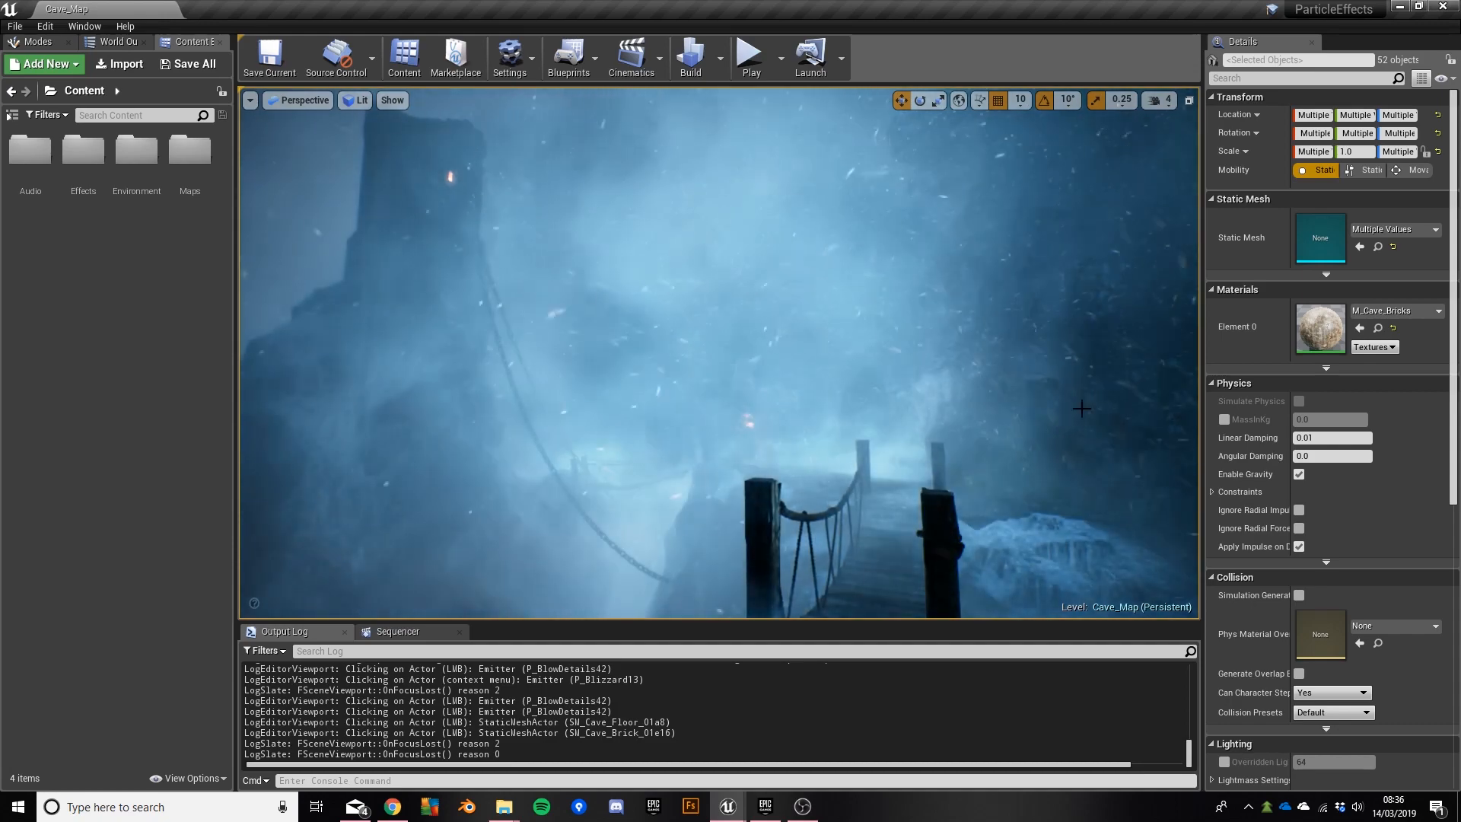
pyautogui.moveTo(751, 329); pyautogui.dragTo(611, 348, button='right')
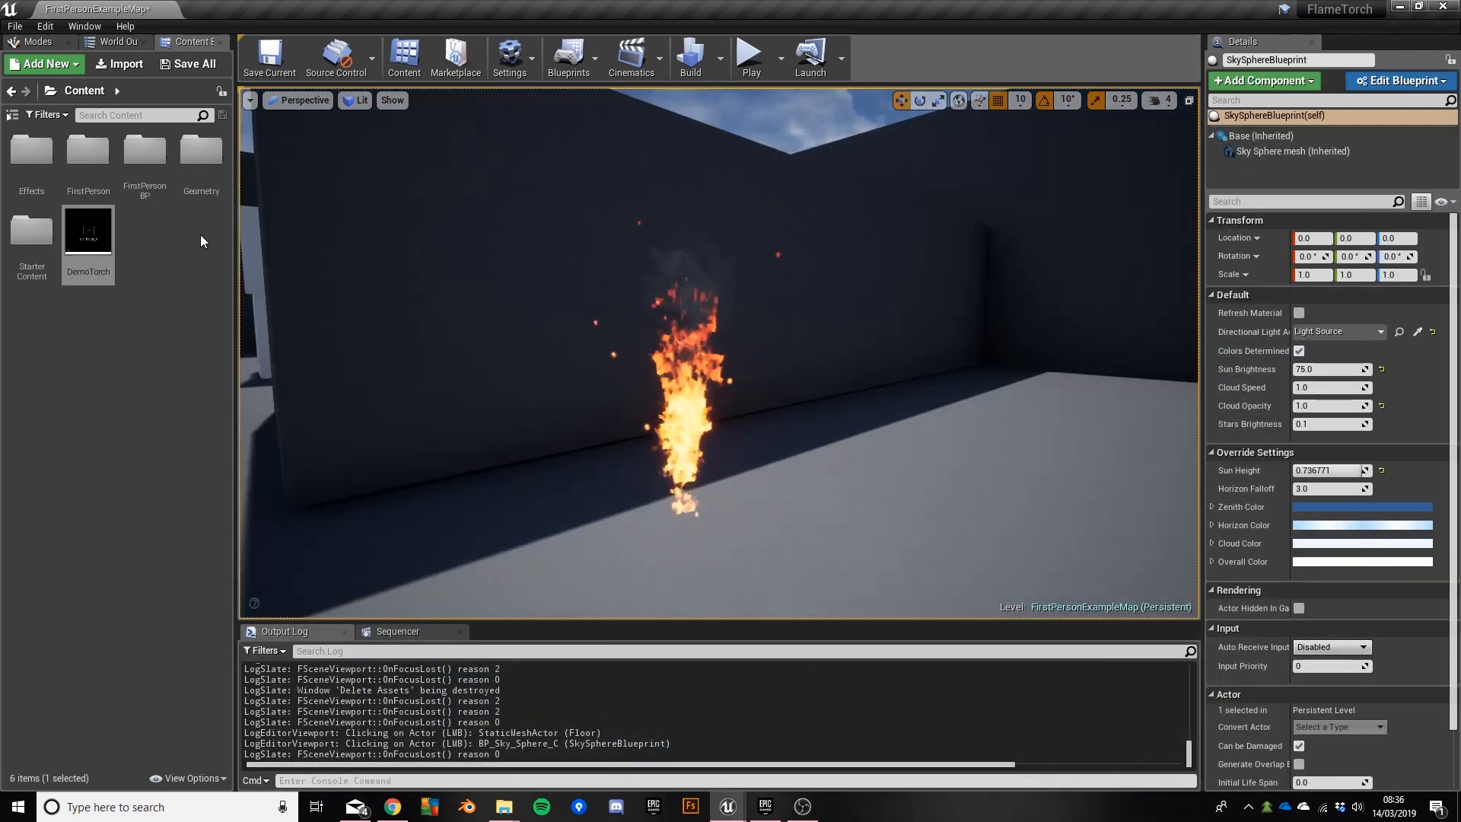
# Step: Create a particle system named FlameTorch in the Content folder and open it in an editor docked beside the level
pyautogui.rightClick(150, 233)
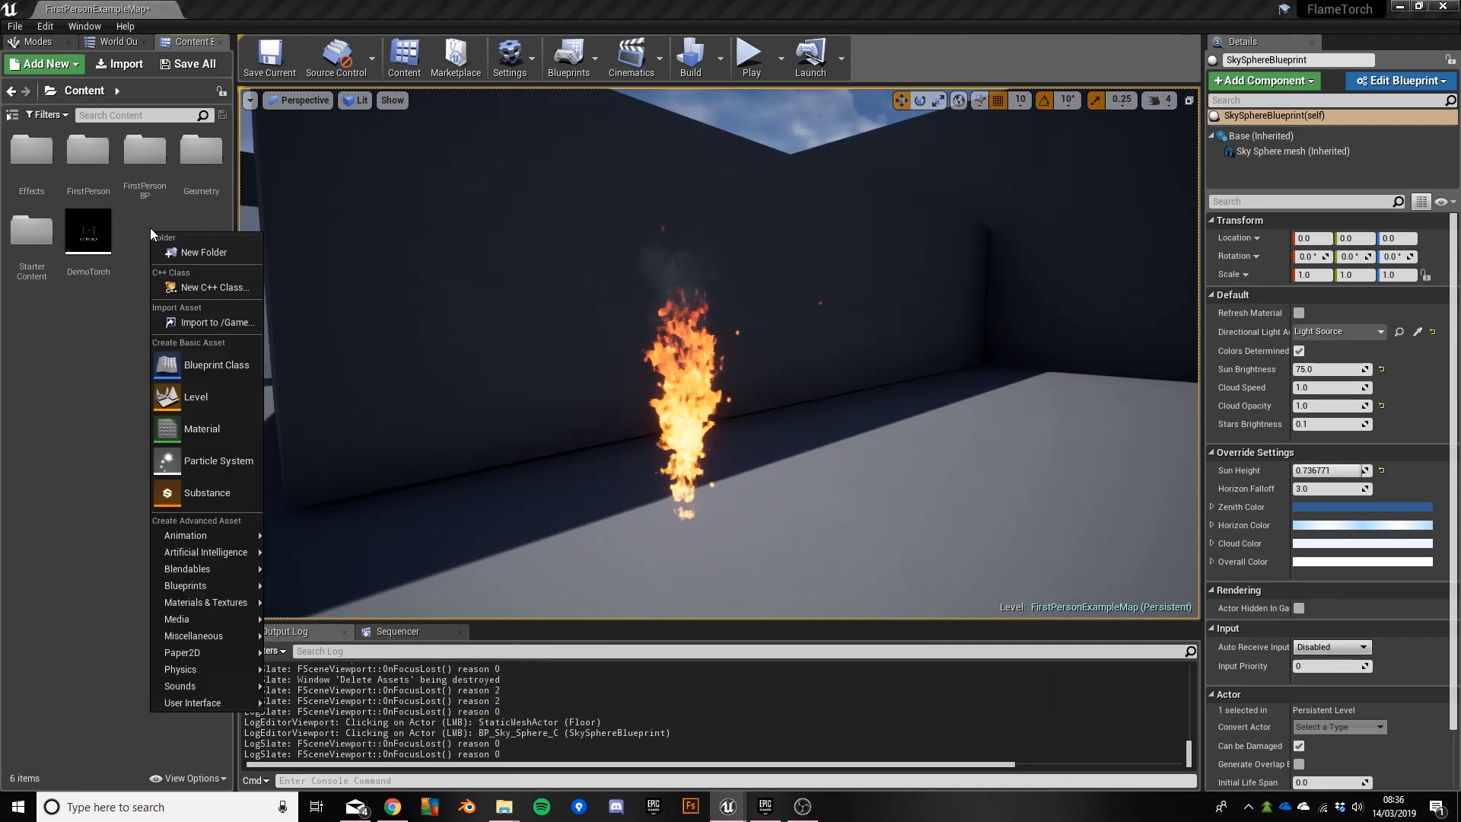
pyautogui.click(213, 464)
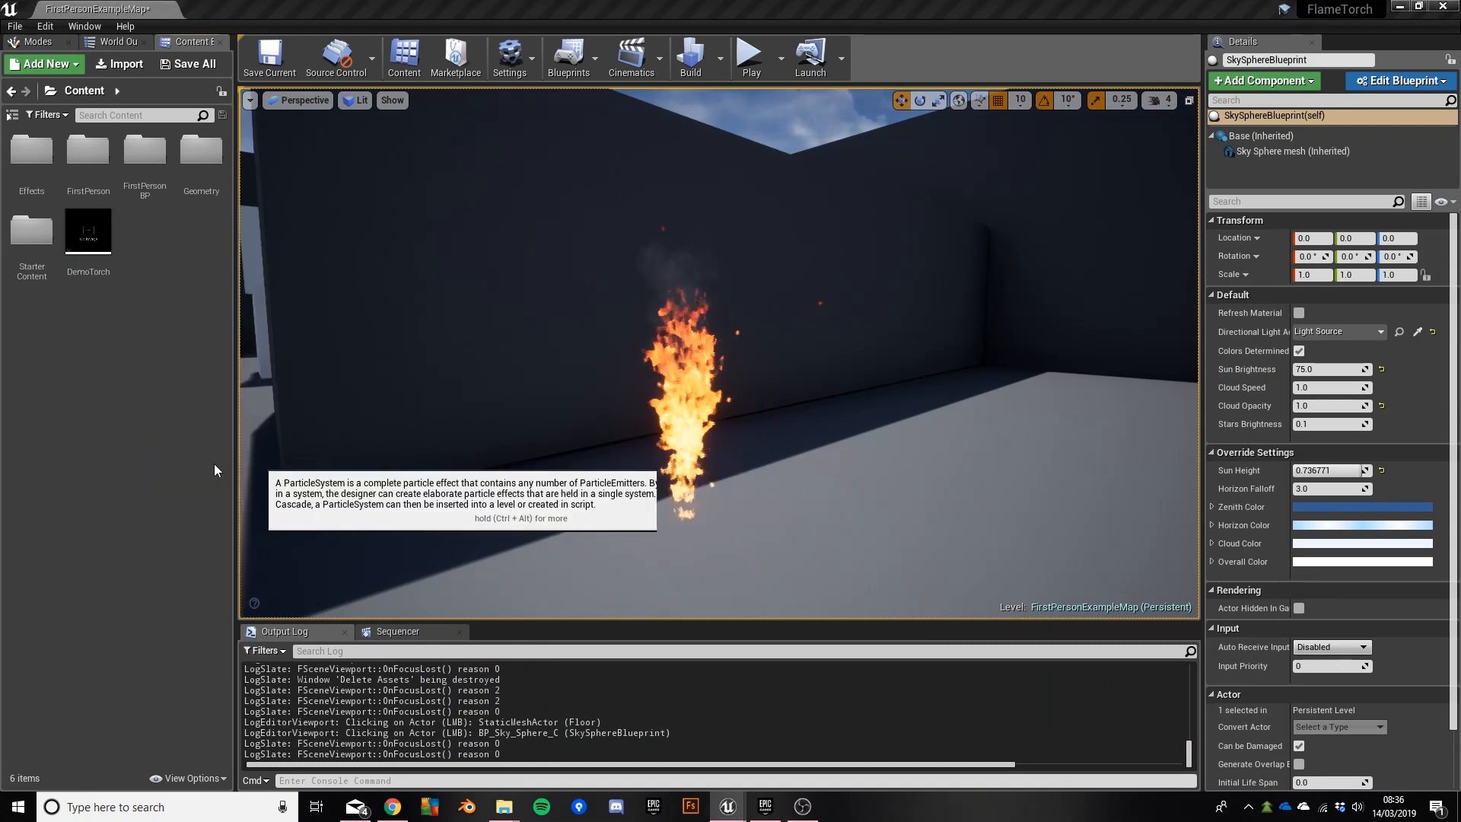
pyautogui.write('FlameTorch')
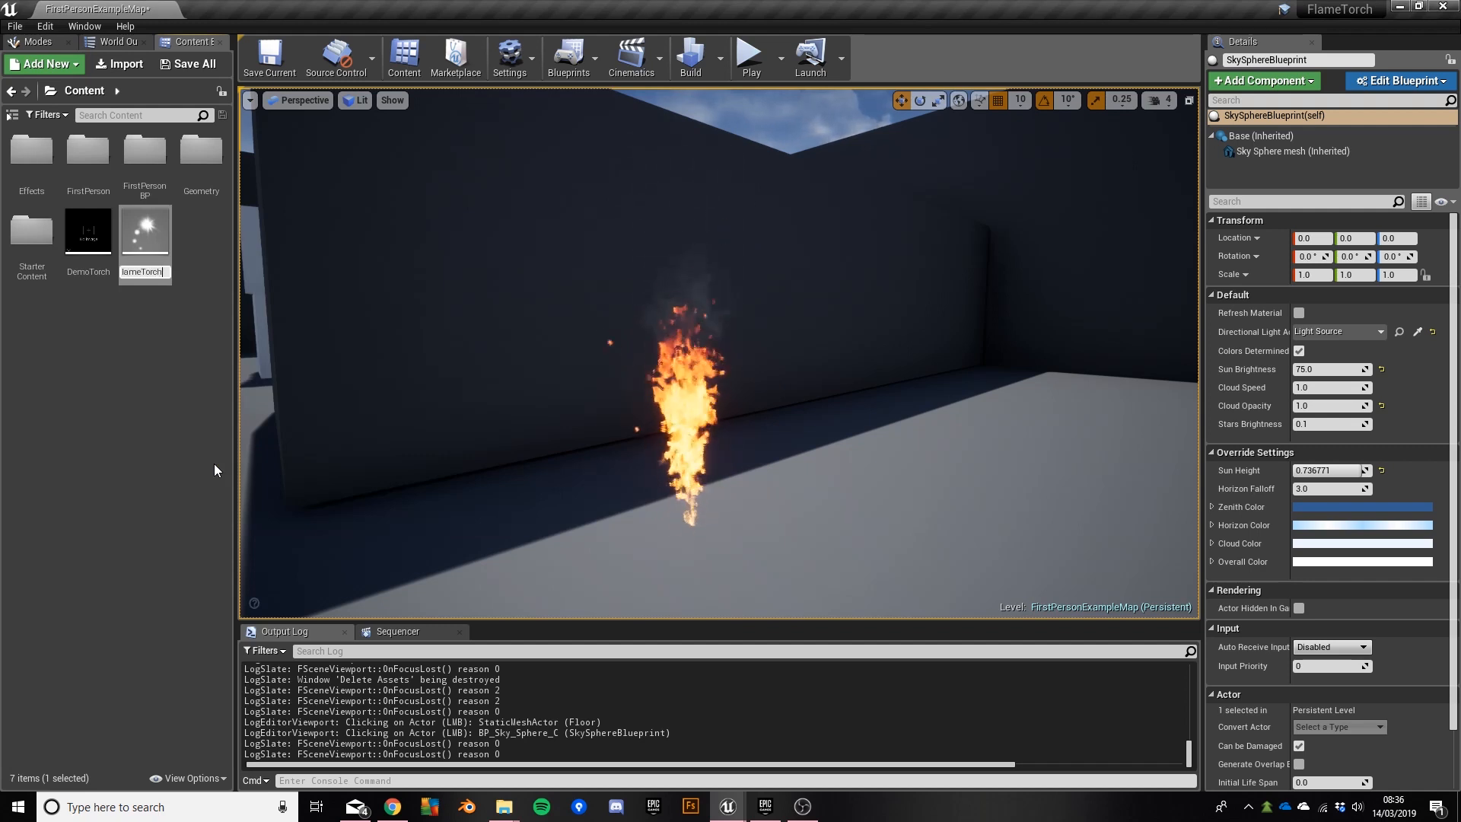
pyautogui.press('Return')
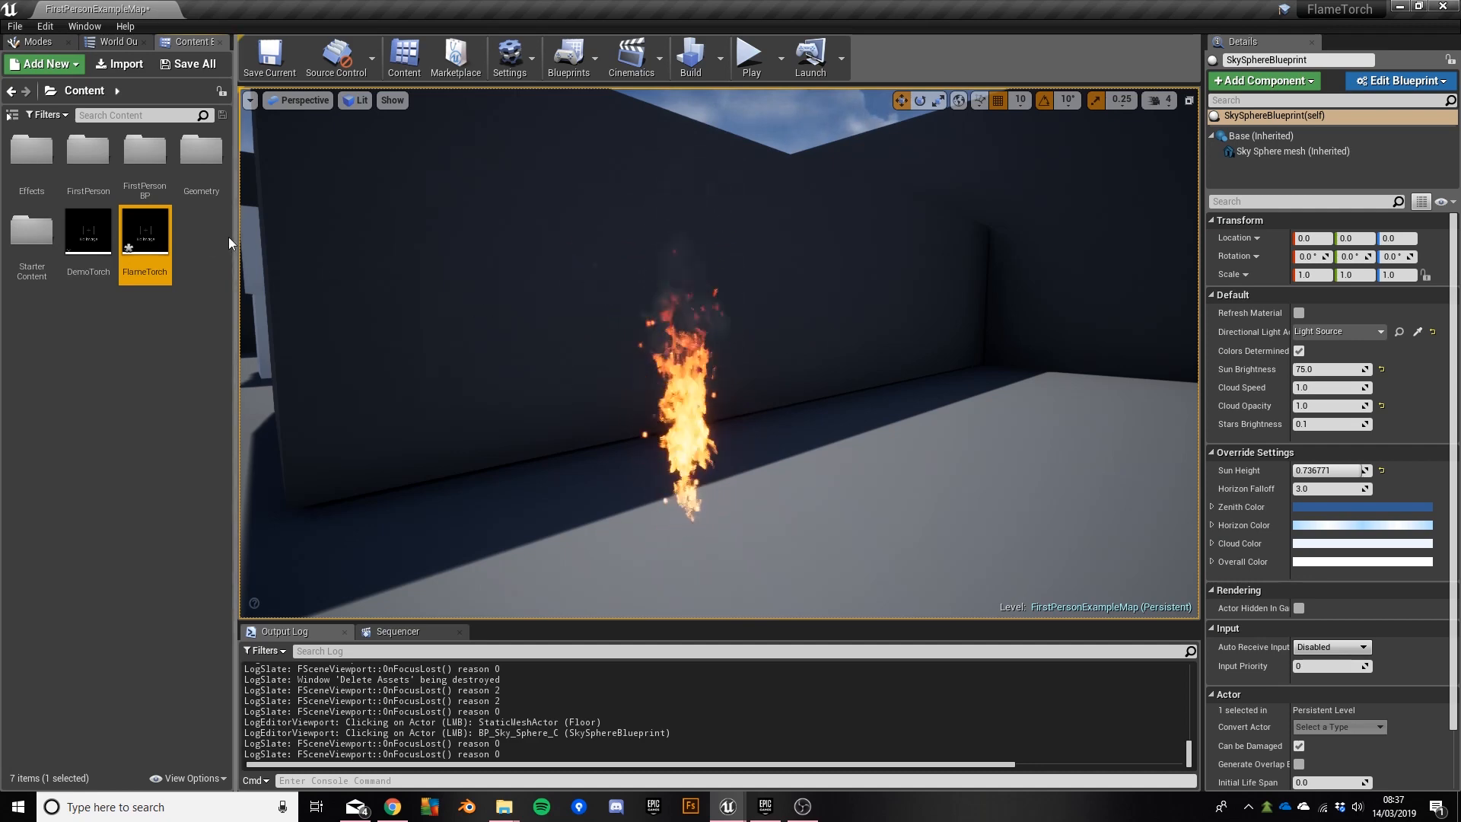
pyautogui.doubleClick(152, 228)
pyautogui.moveTo(627, 223); pyautogui.dragTo(476, 6)
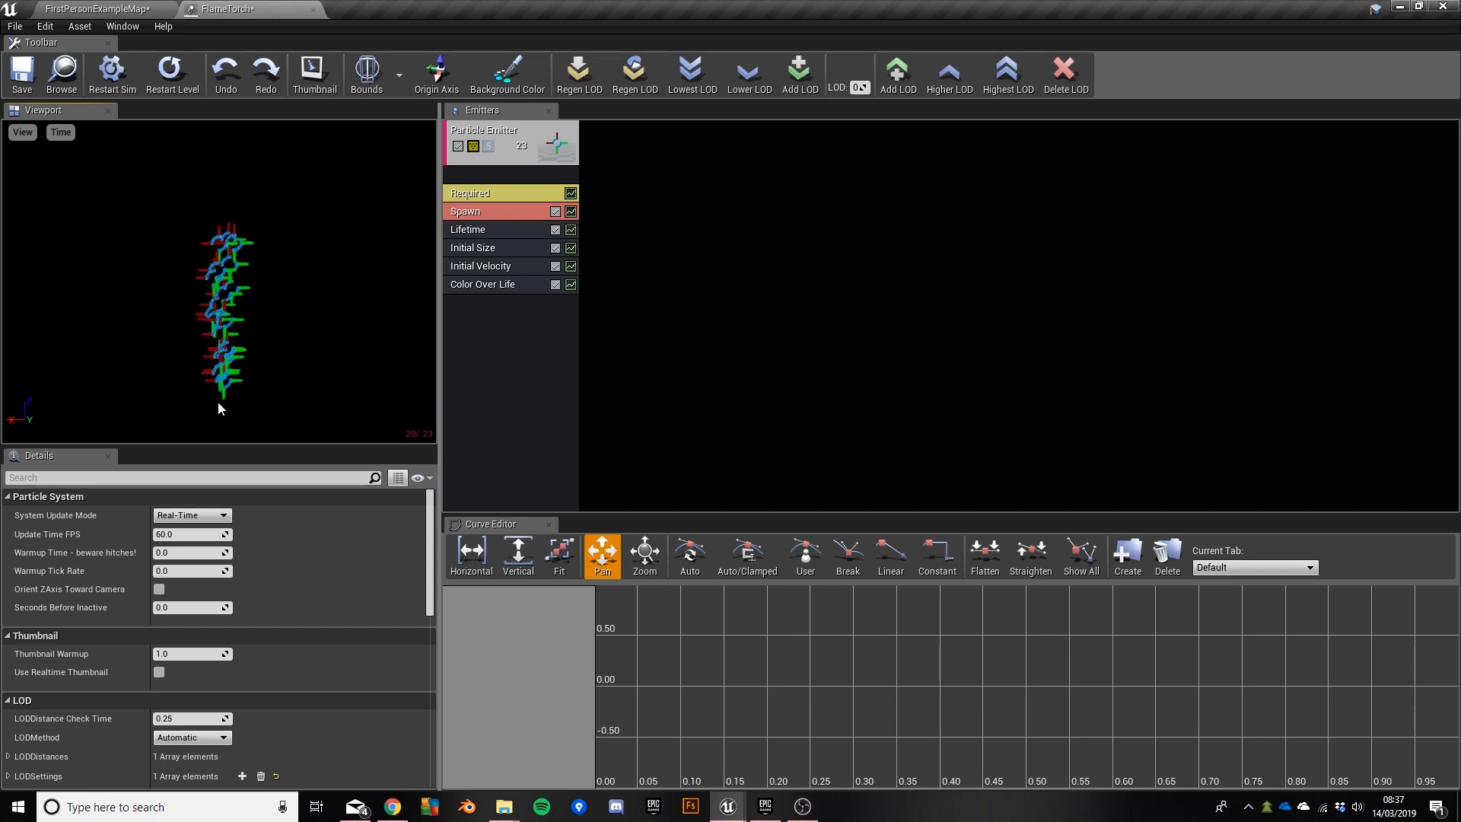
# Step: Place the FlameTorch particle system from the Content folder on the open floor of the FirstPersonExampleMap level
pyautogui.click(127, 12)
pyautogui.moveTo(532, 350); pyautogui.dragTo(691, 428, button='right')
pyautogui.moveTo(158, 222); pyautogui.dragTo(410, 356)
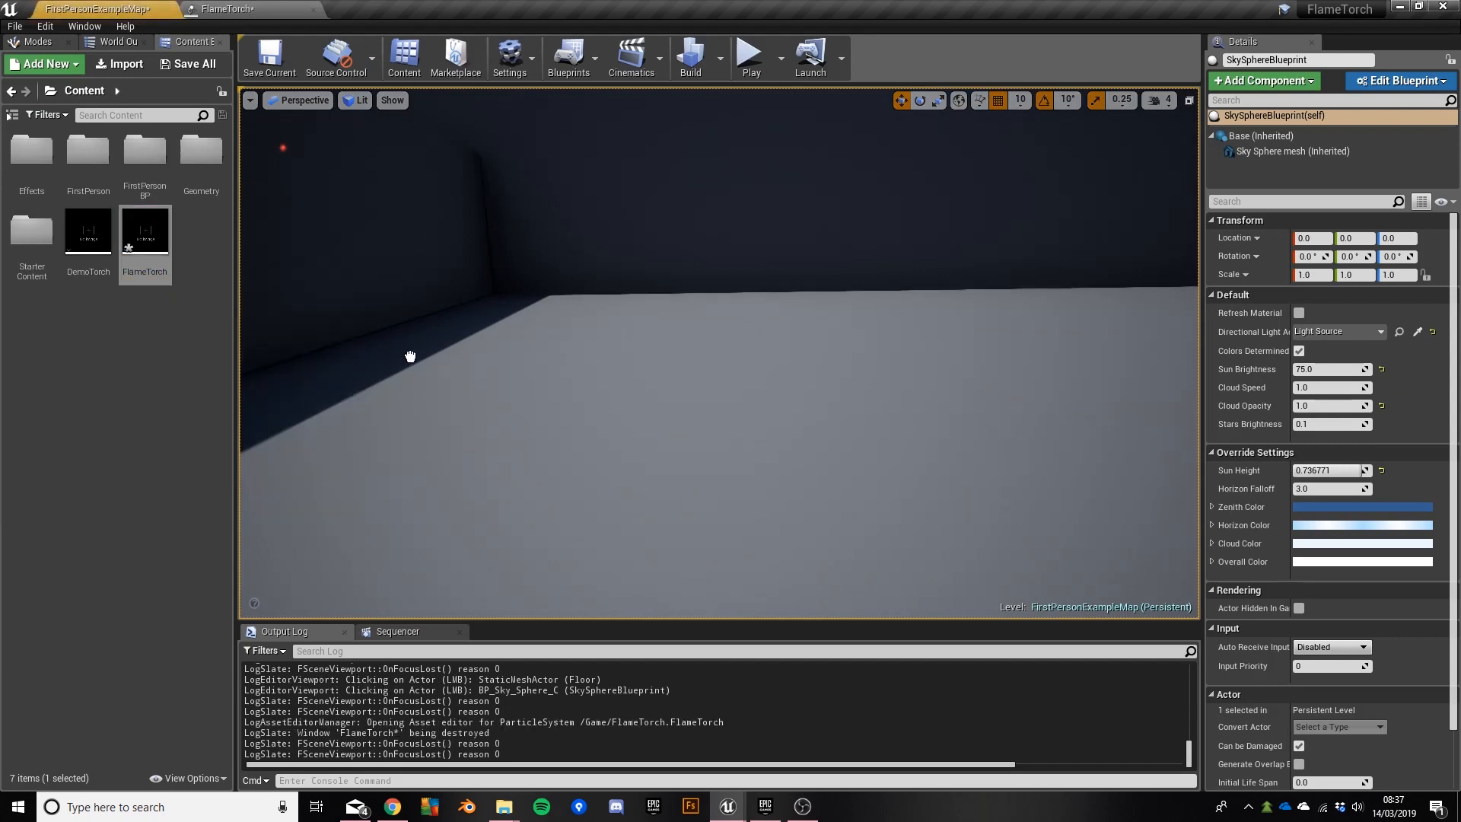
pyautogui.moveTo(682, 478); pyautogui.dragTo(679, 461)
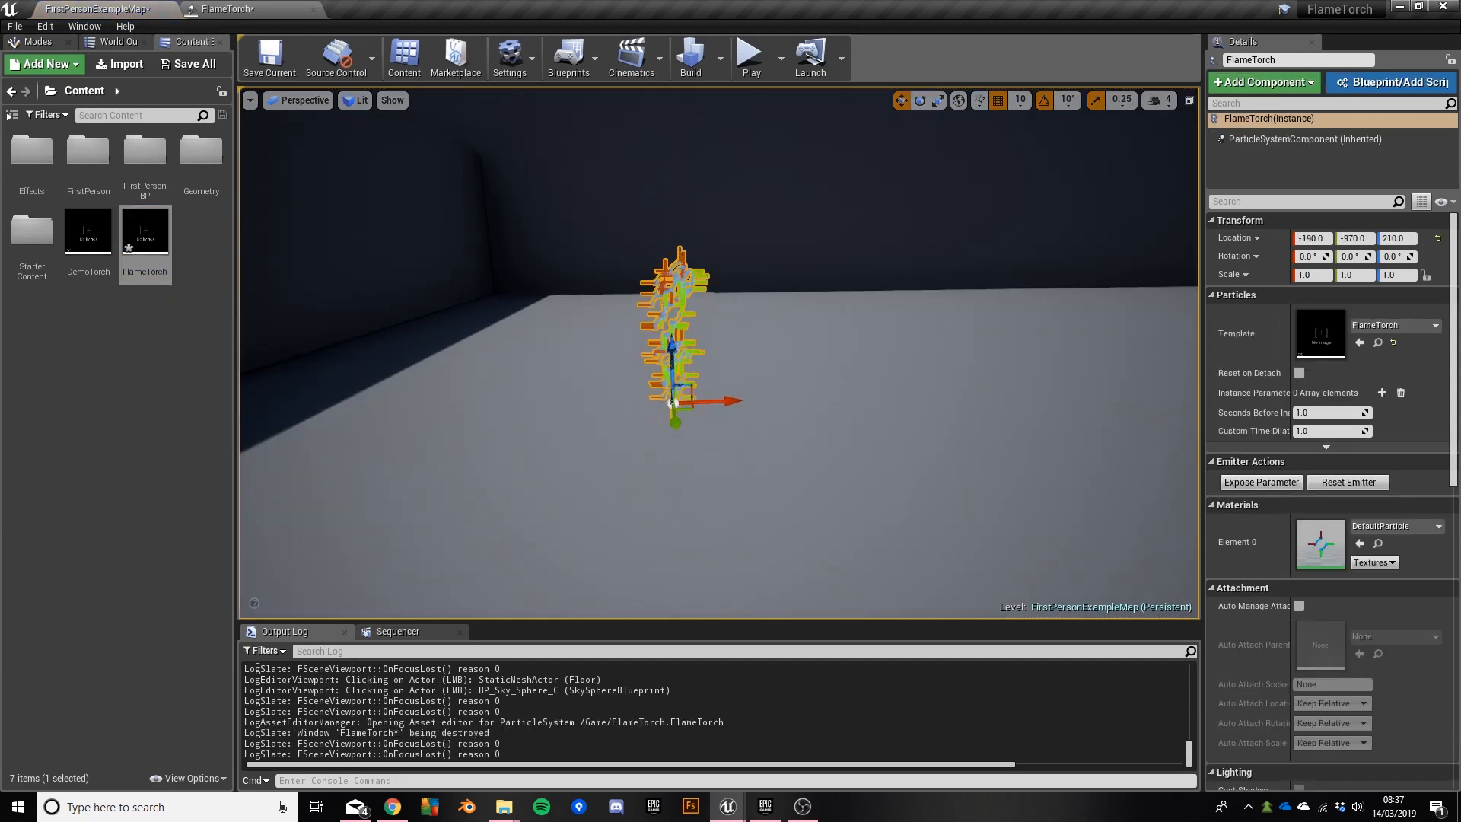
pyautogui.click(847, 243)
pyautogui.moveTo(835, 250); pyautogui.dragTo(792, 133, button='right')
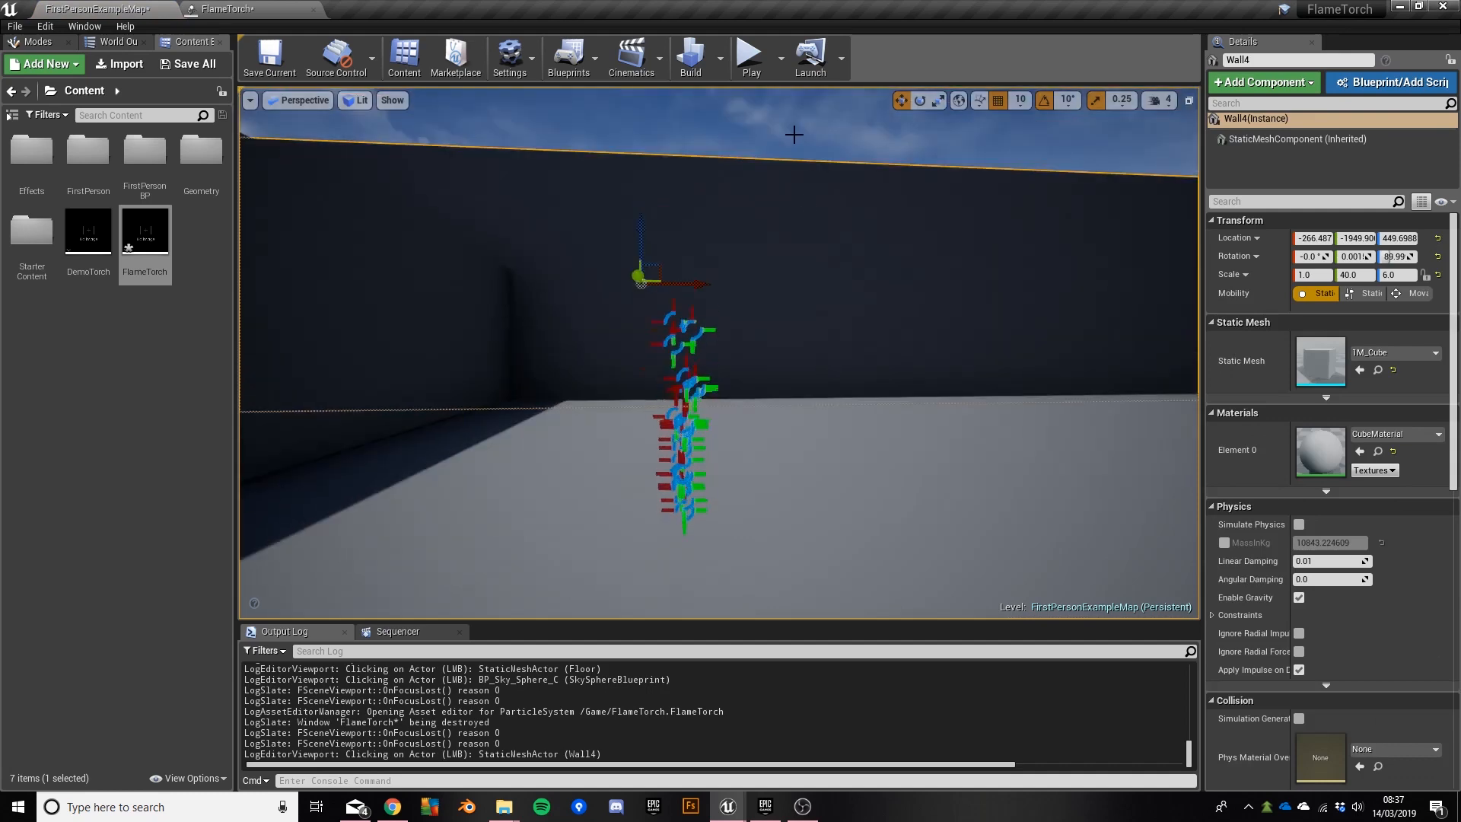
pyautogui.click(792, 133)
# Step: Return to the FlameTorch editor and examine the emitter's Lifetime, Initial Size, Initial Velocity and Color Over Life modules
pyautogui.click(228, 9)
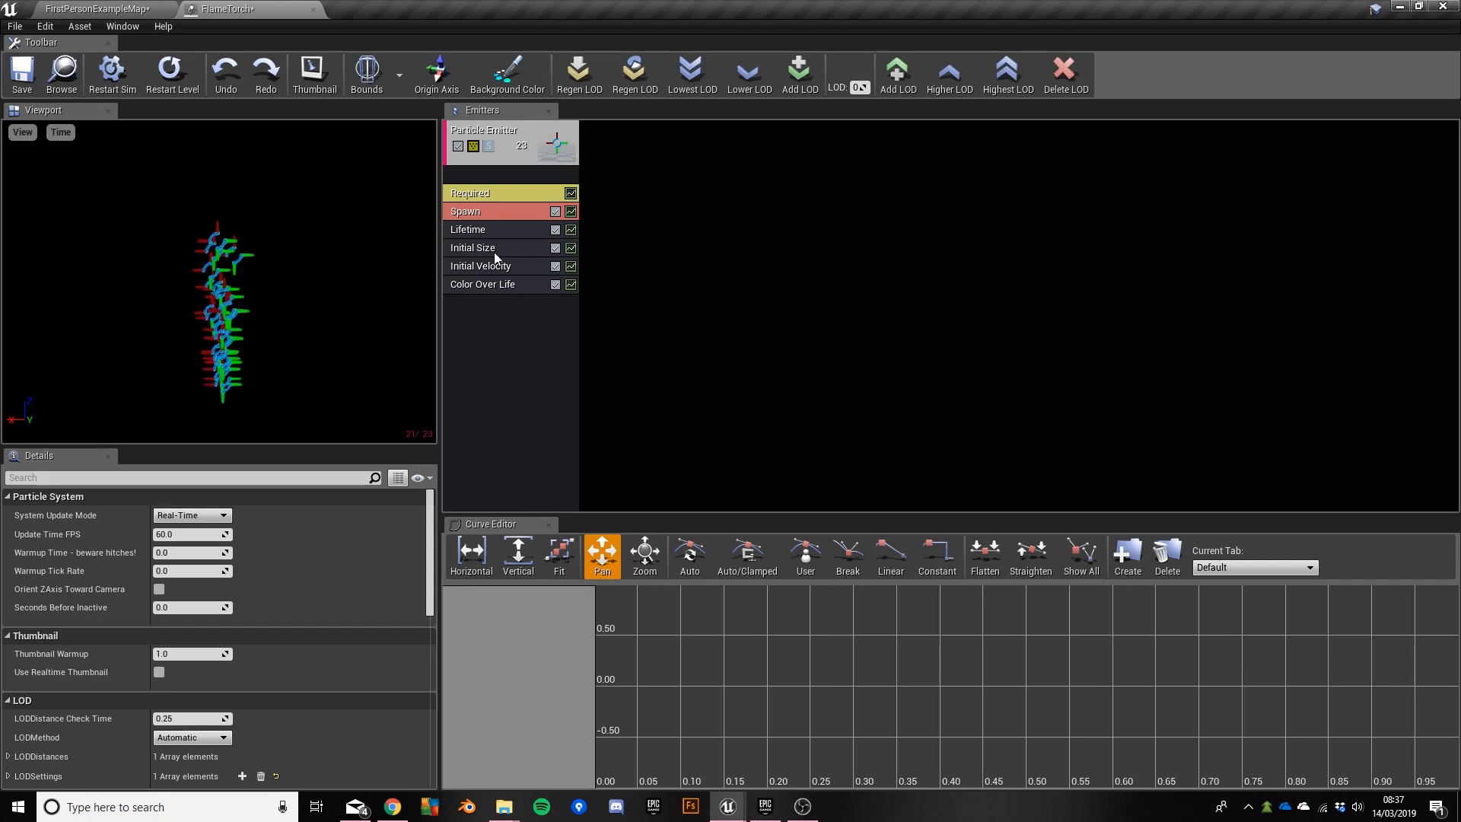
pyautogui.click(486, 231)
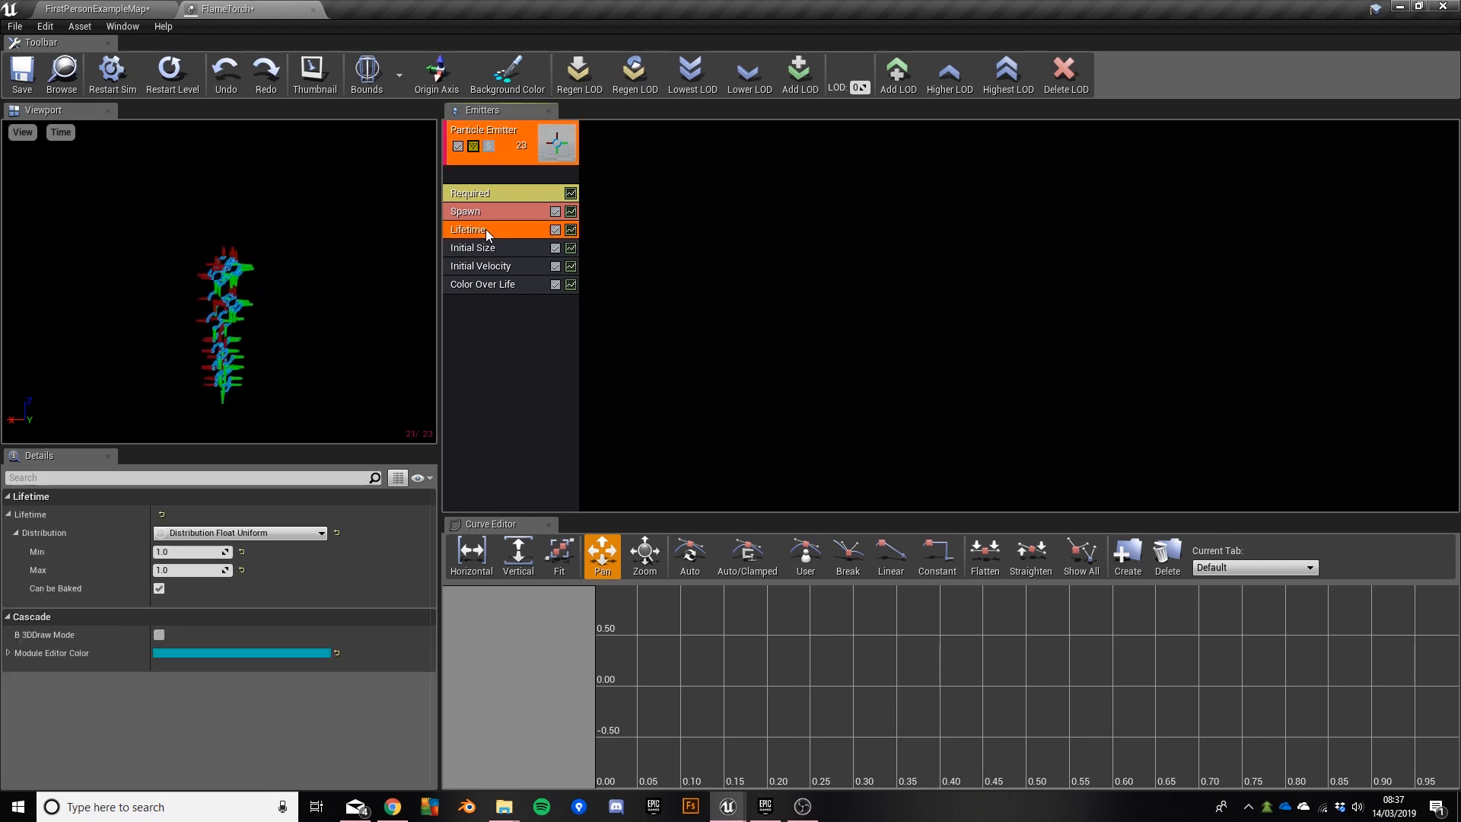
pyautogui.click(464, 247)
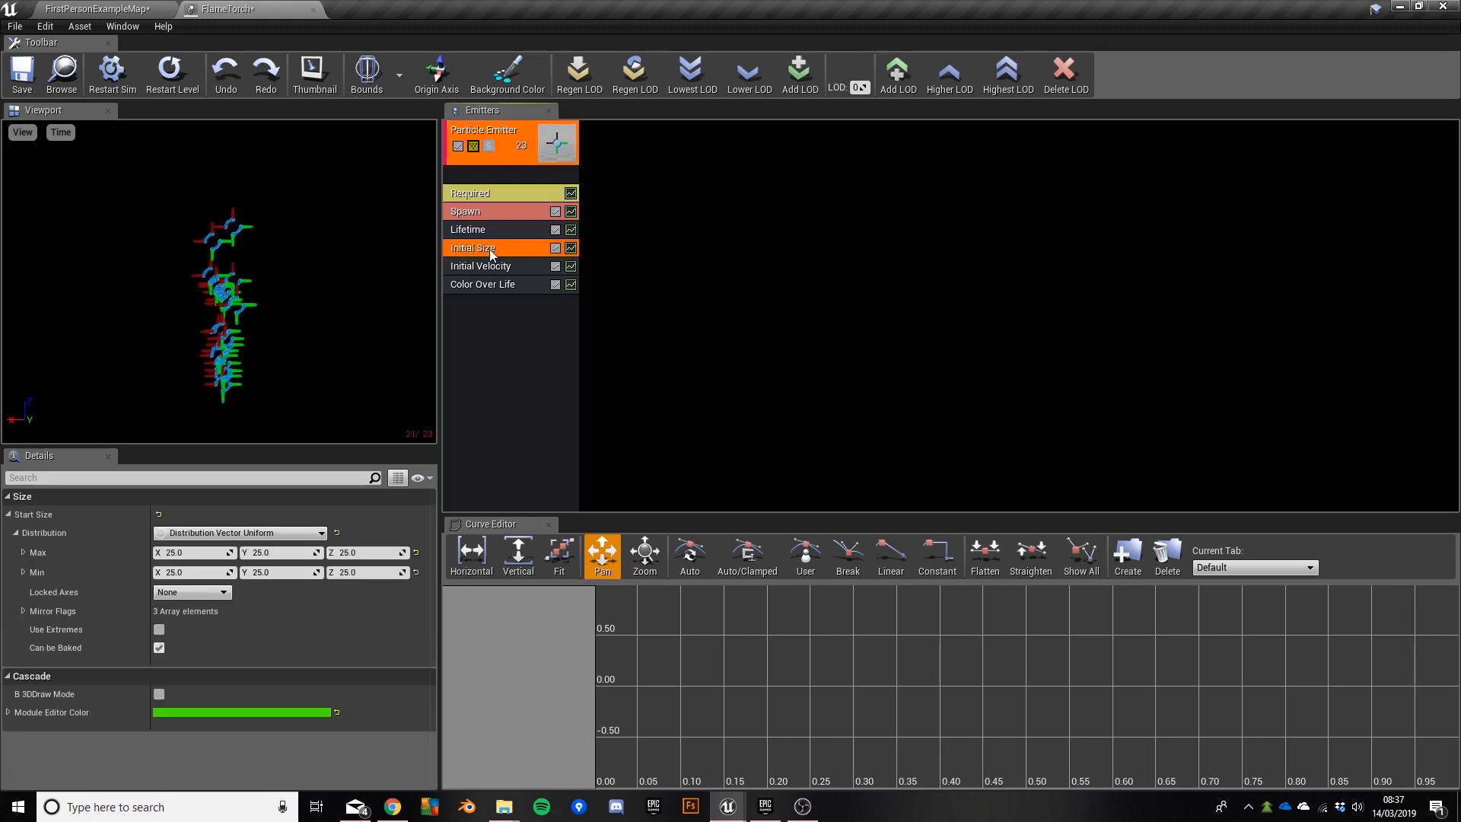
pyautogui.click(471, 268)
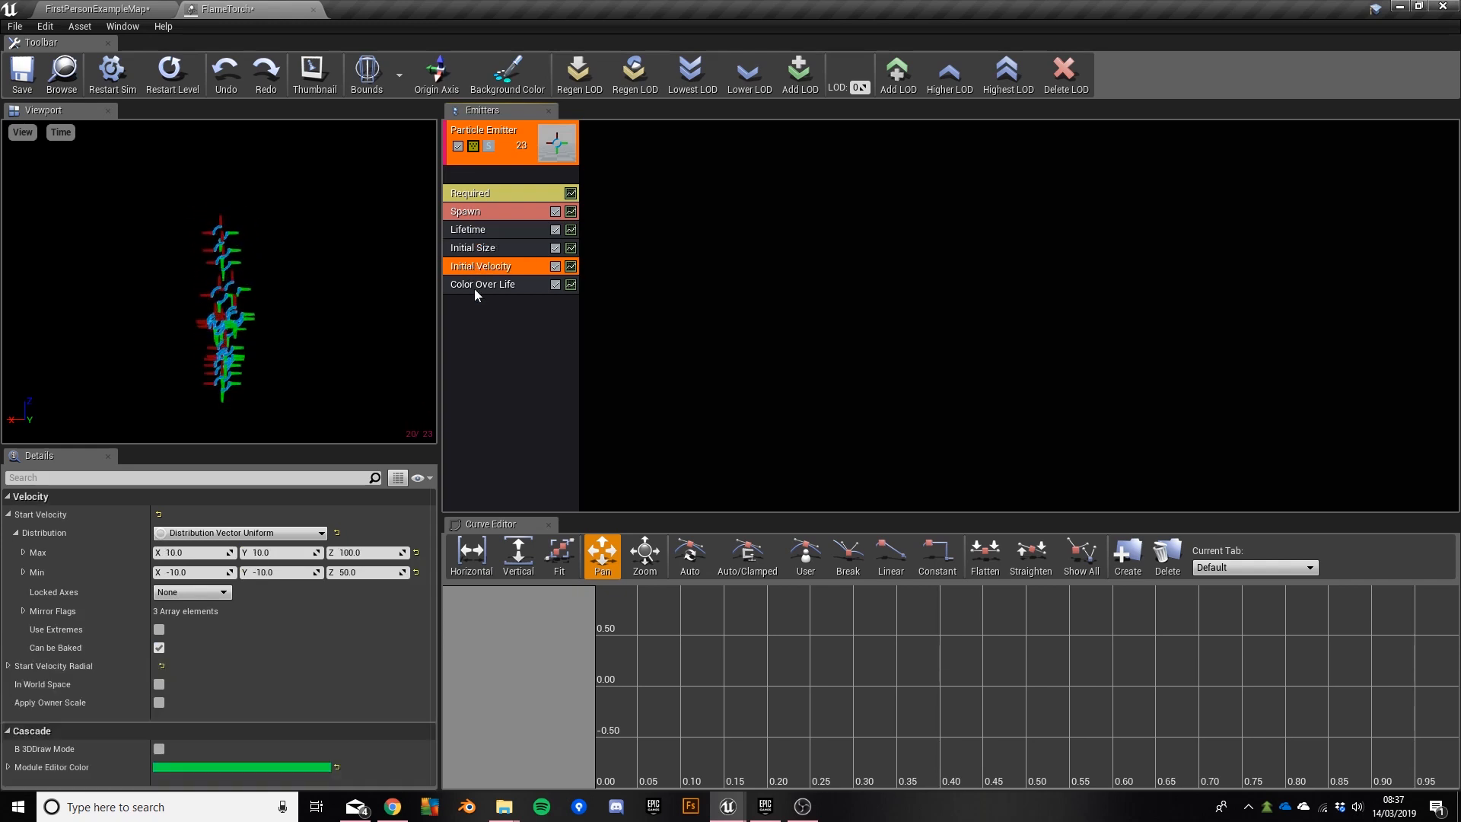
pyautogui.click(476, 288)
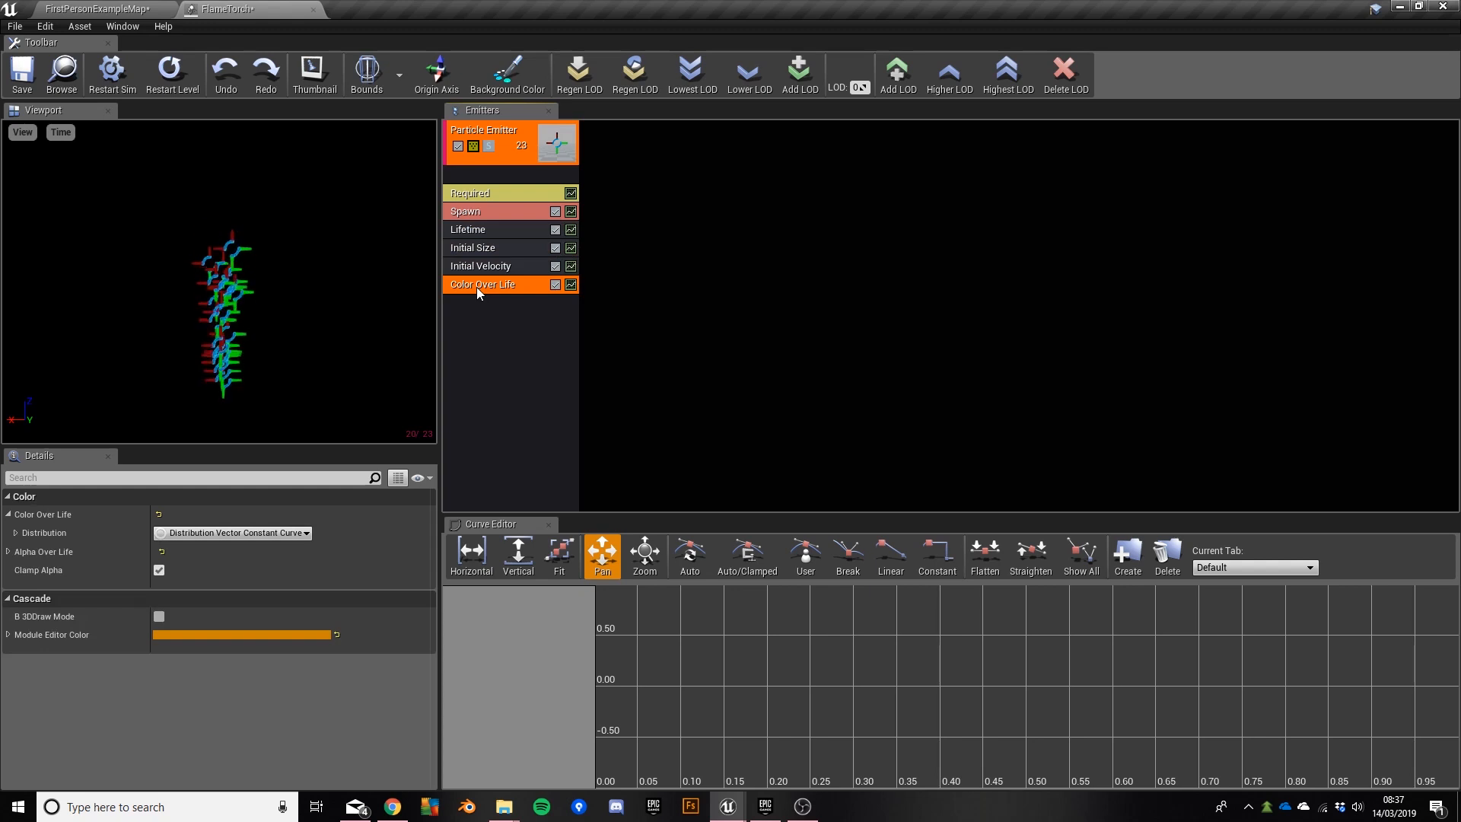
# Step: Assign the M_Fire_SubUV material to the particle emitter in its Required module
pyautogui.click(488, 194)
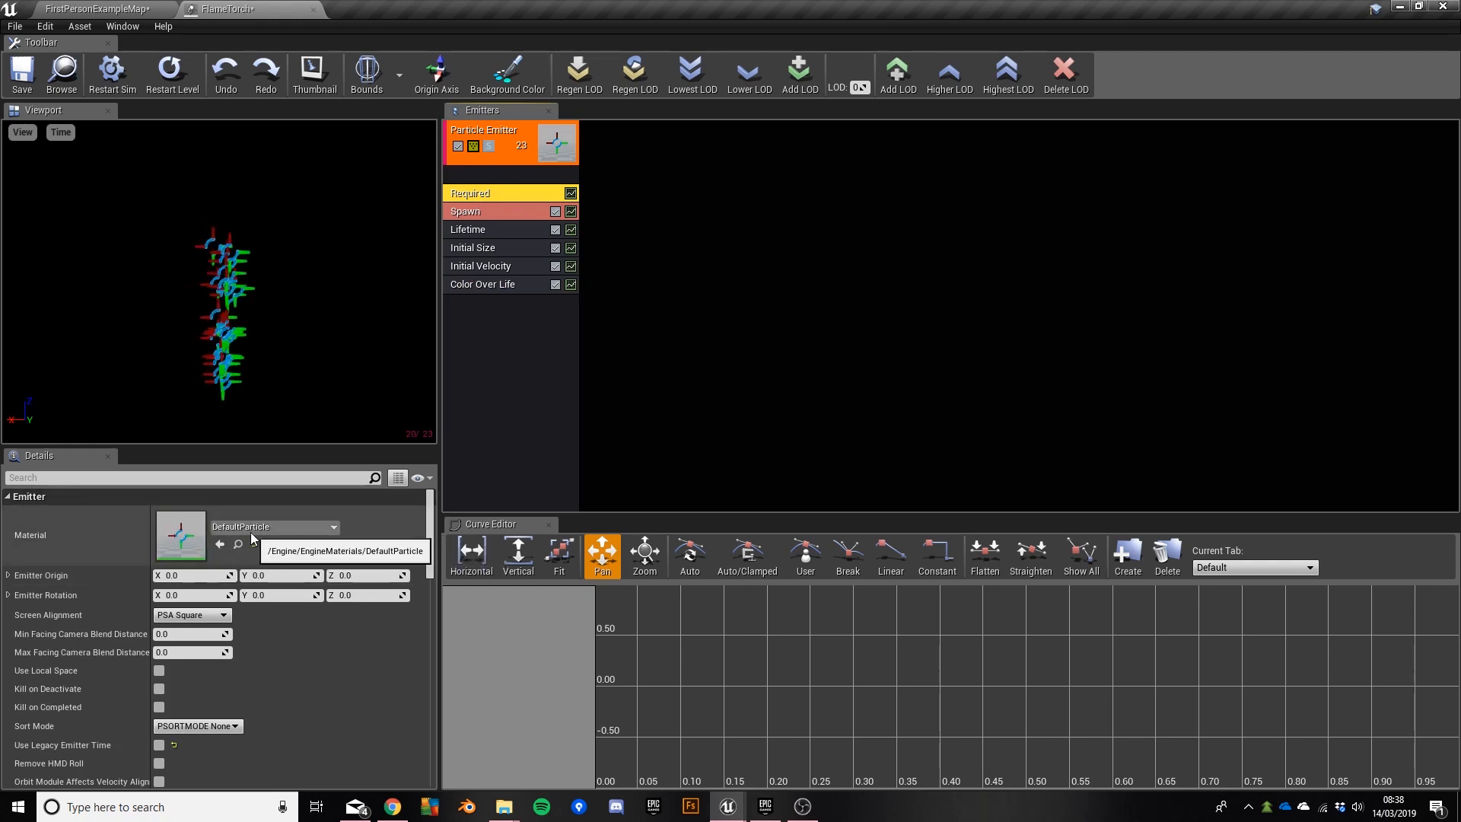
pyautogui.click(281, 527)
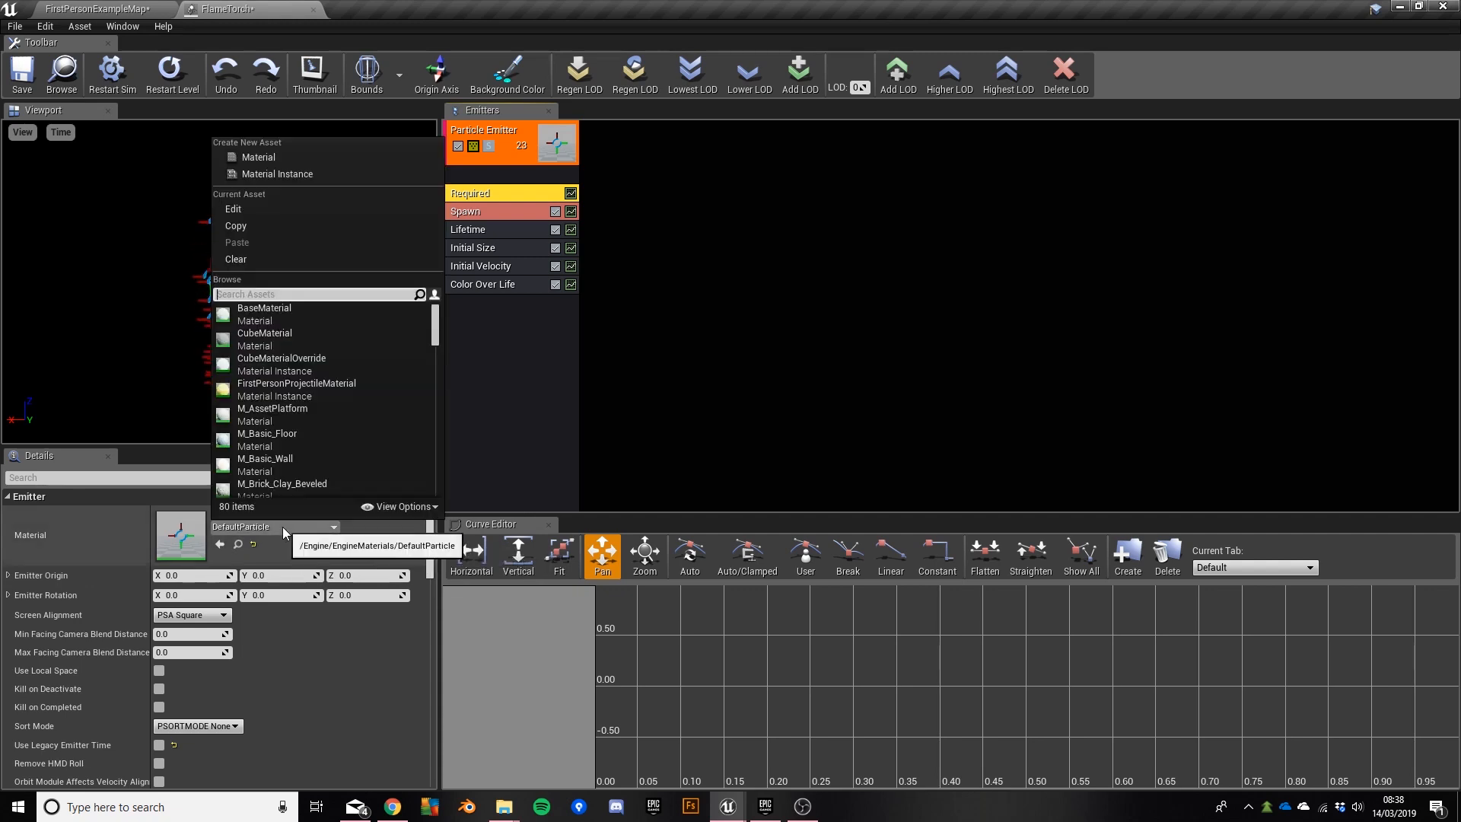
pyautogui.write('fire')
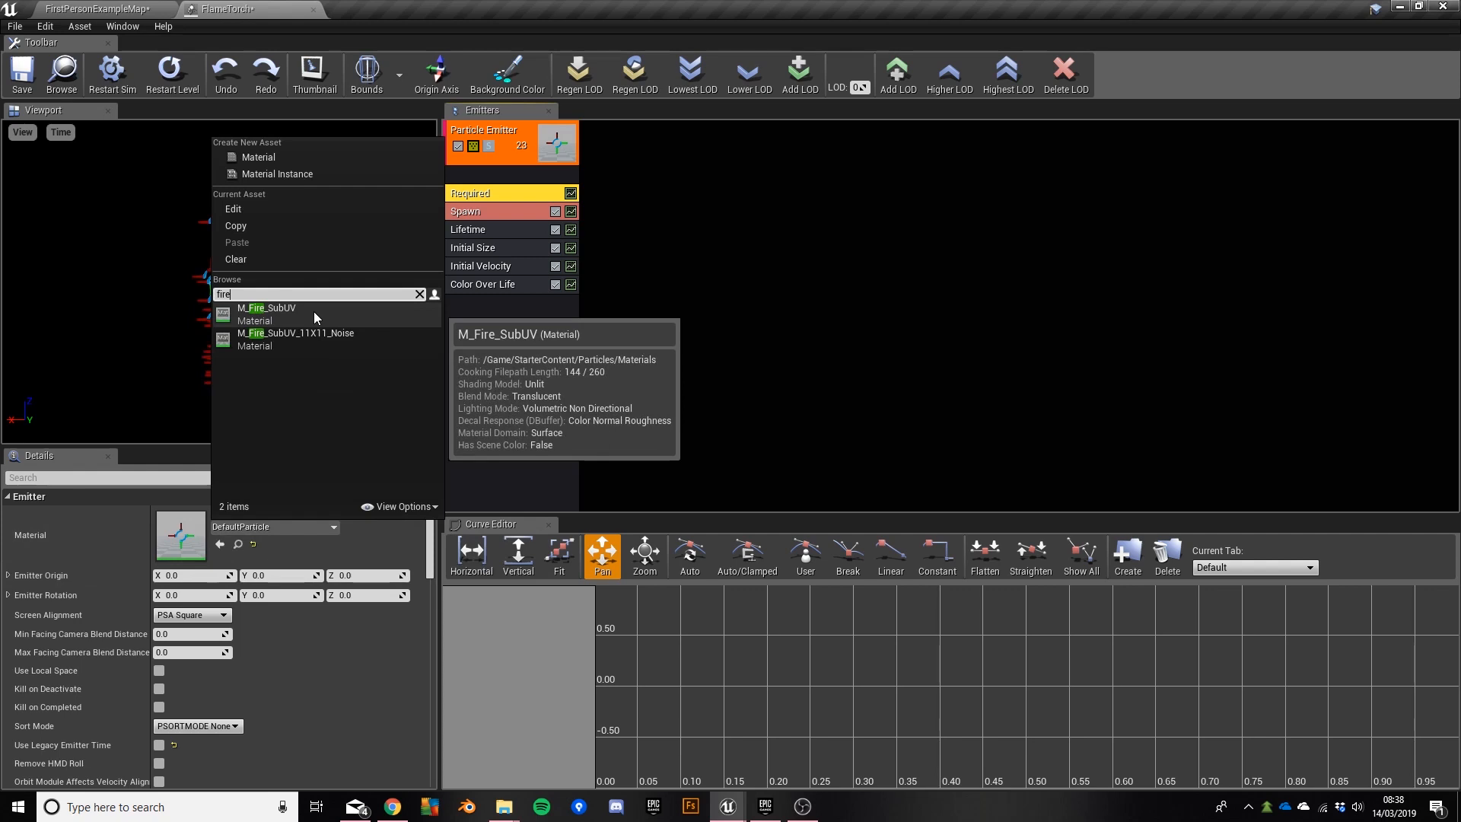
pyautogui.click(313, 312)
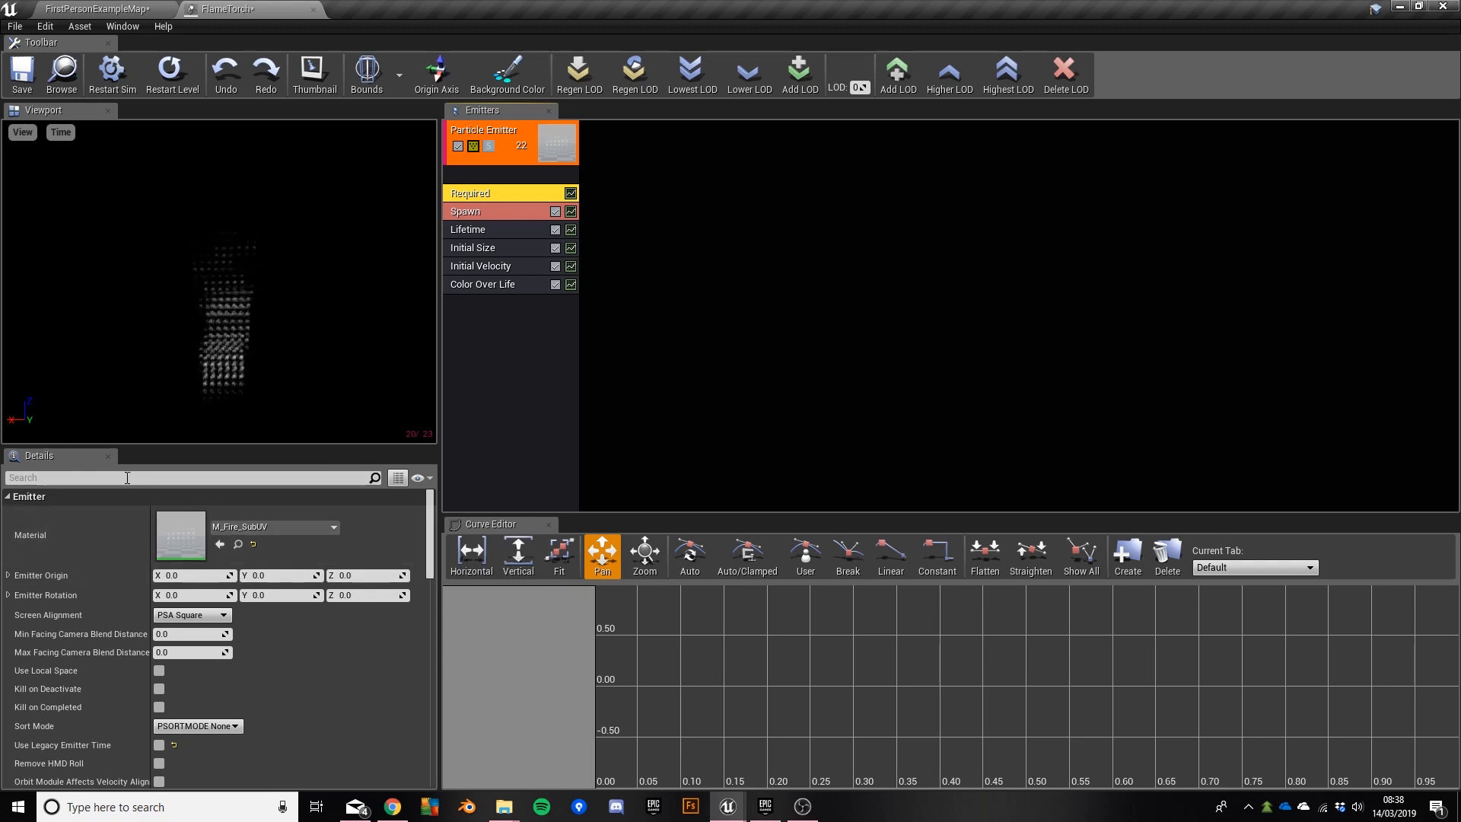
# Step: Open the M_Fire_SubUV material from the emitter's material setting and select its Particle SubUV node in the graph
pyautogui.click(238, 545)
pyautogui.doubleClick(204, 161)
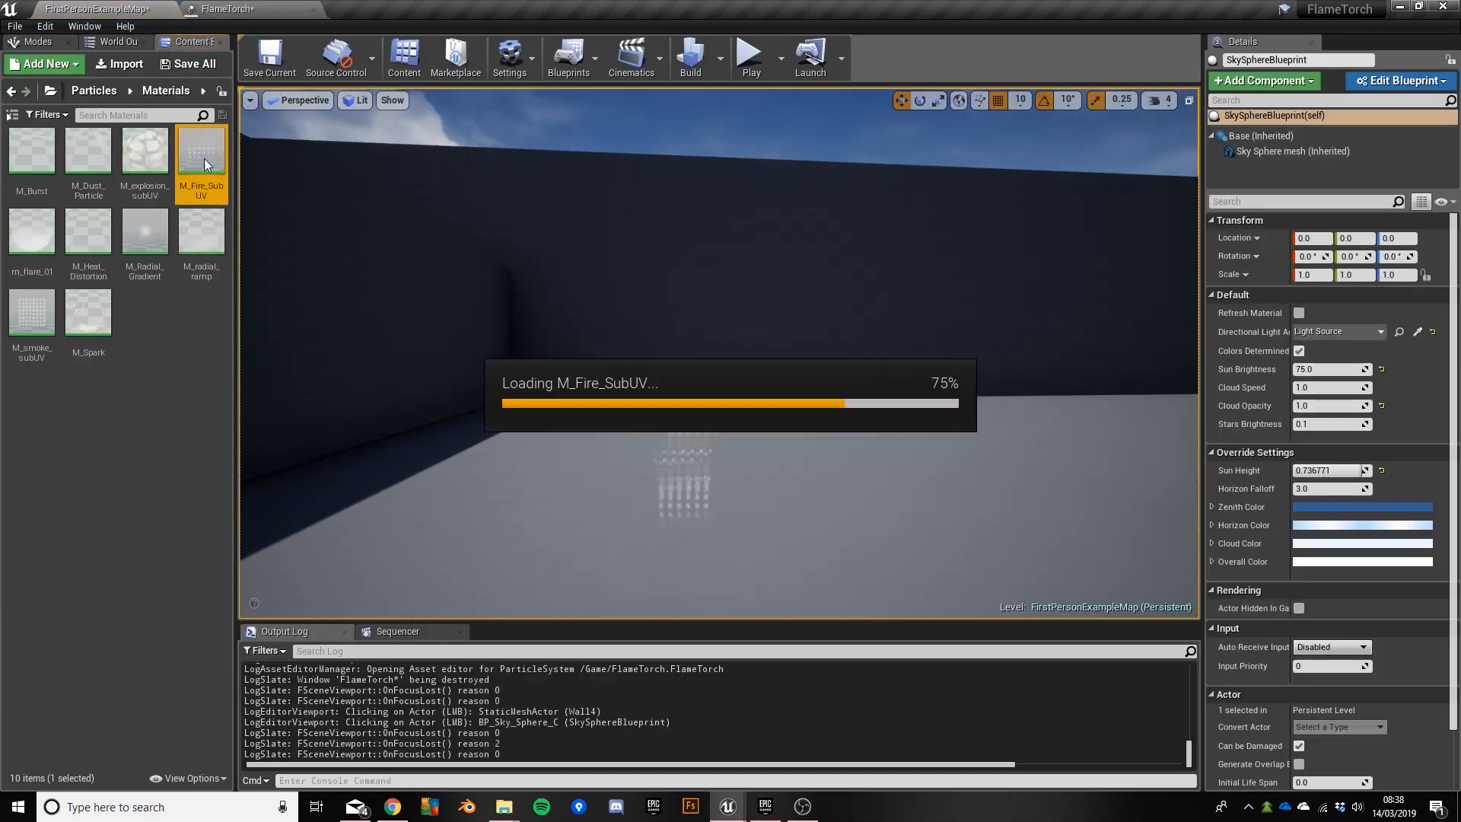
pyautogui.moveTo(379, 346); pyautogui.dragTo(928, 324, button='right')
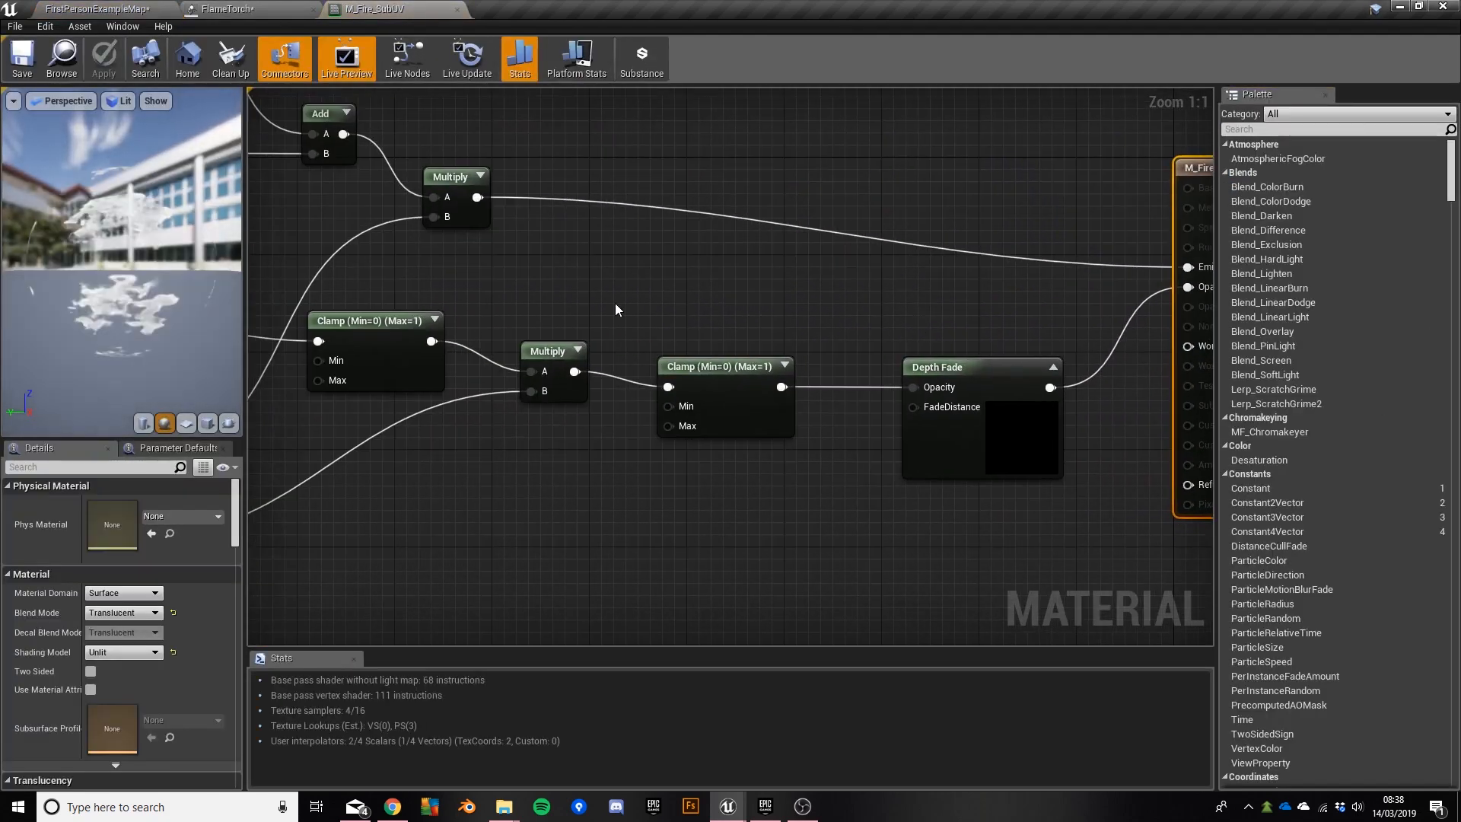
pyautogui.moveTo(376, 440); pyautogui.dragTo(837, 383, button='right')
pyautogui.moveTo(263, 407); pyautogui.dragTo(716, 586, button='right')
pyautogui.click(657, 300)
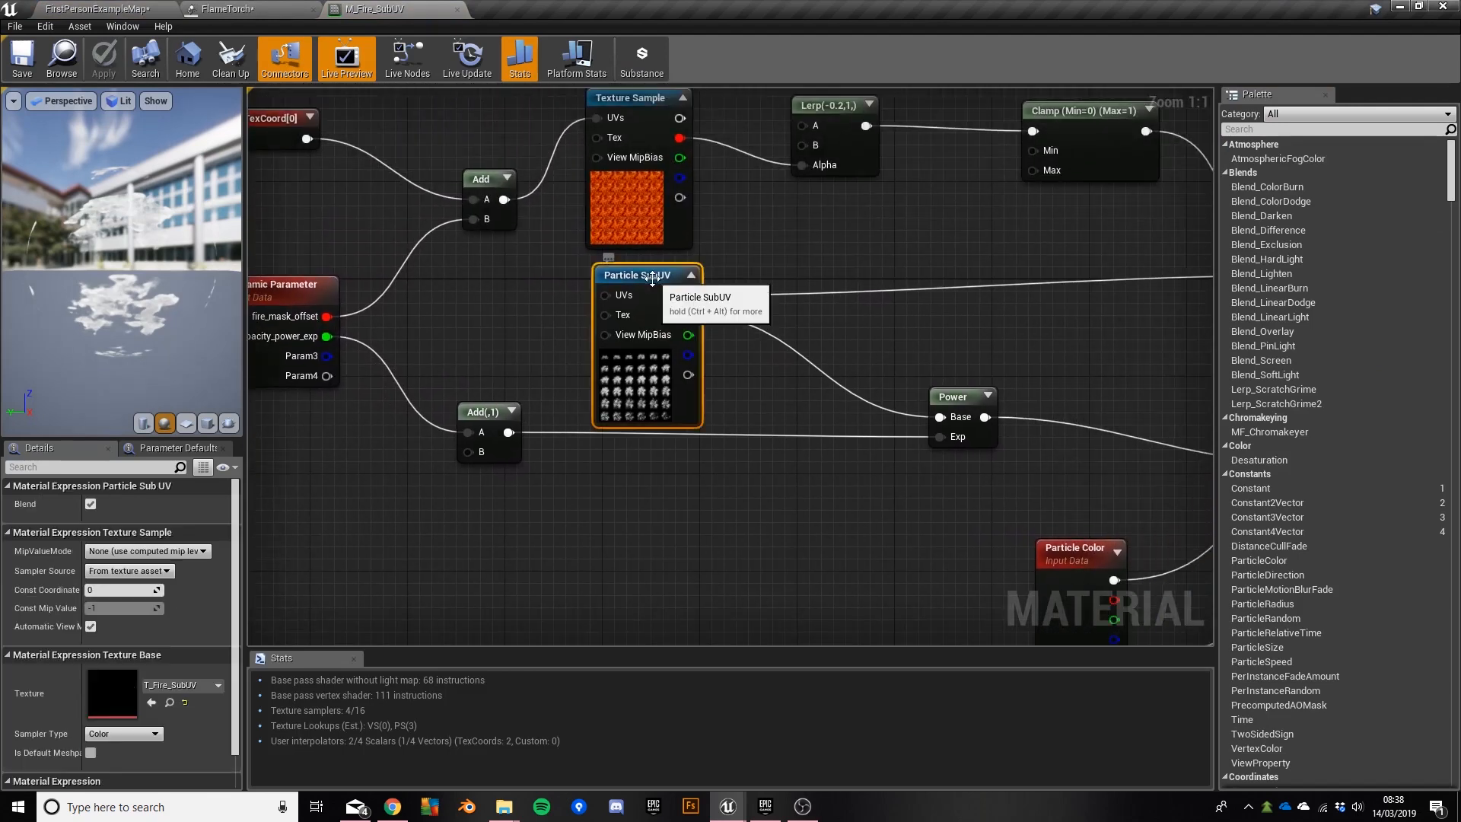
# Step: Locate the Particle SubUV node's T_Fire_SubUV texture among the project assets and open it to examine the flame image grid
pyautogui.moveTo(652, 457); pyautogui.dragTo(638, 503, button='right')
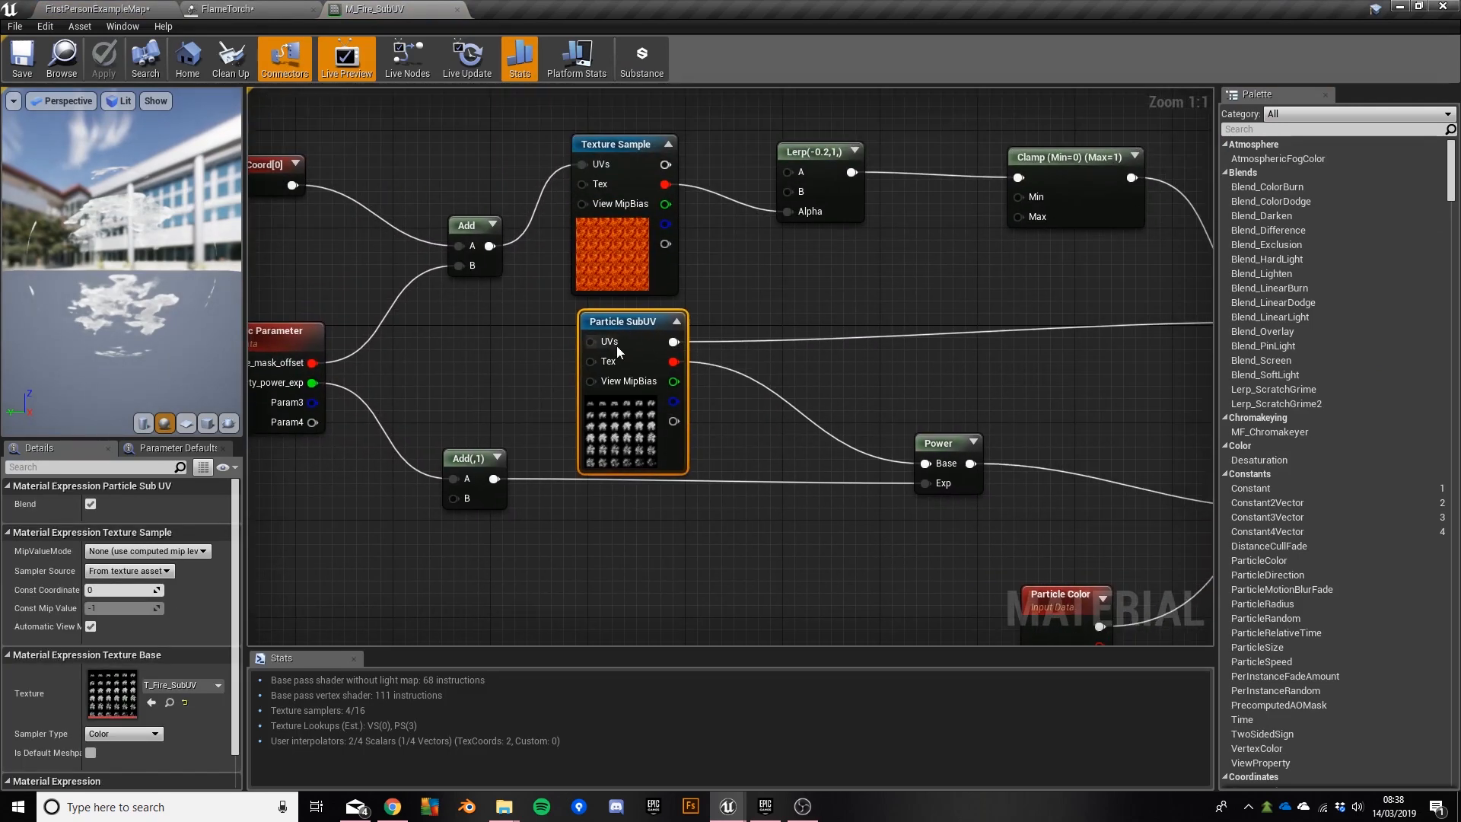
pyautogui.click(171, 703)
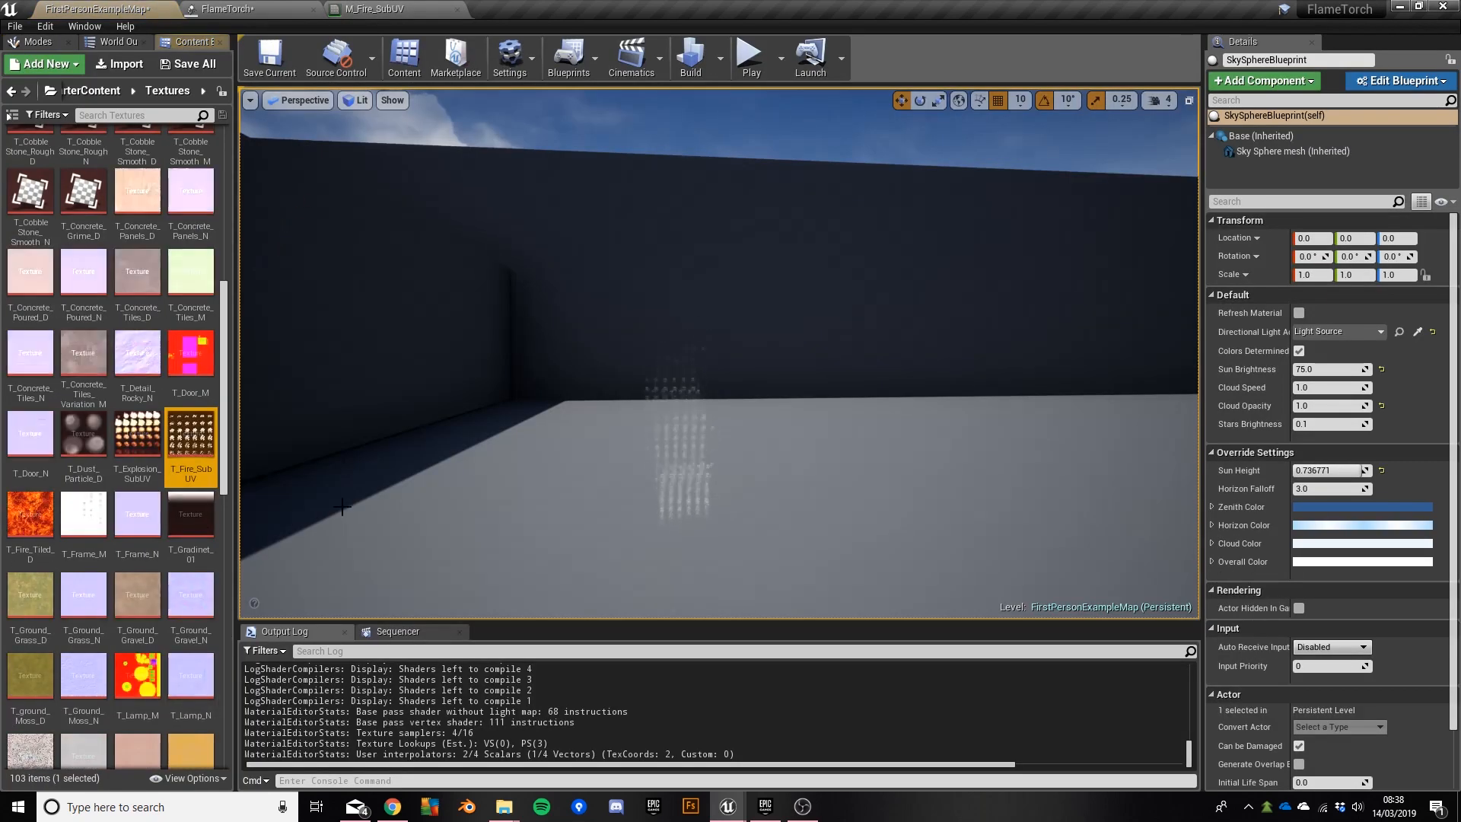
pyautogui.doubleClick(187, 443)
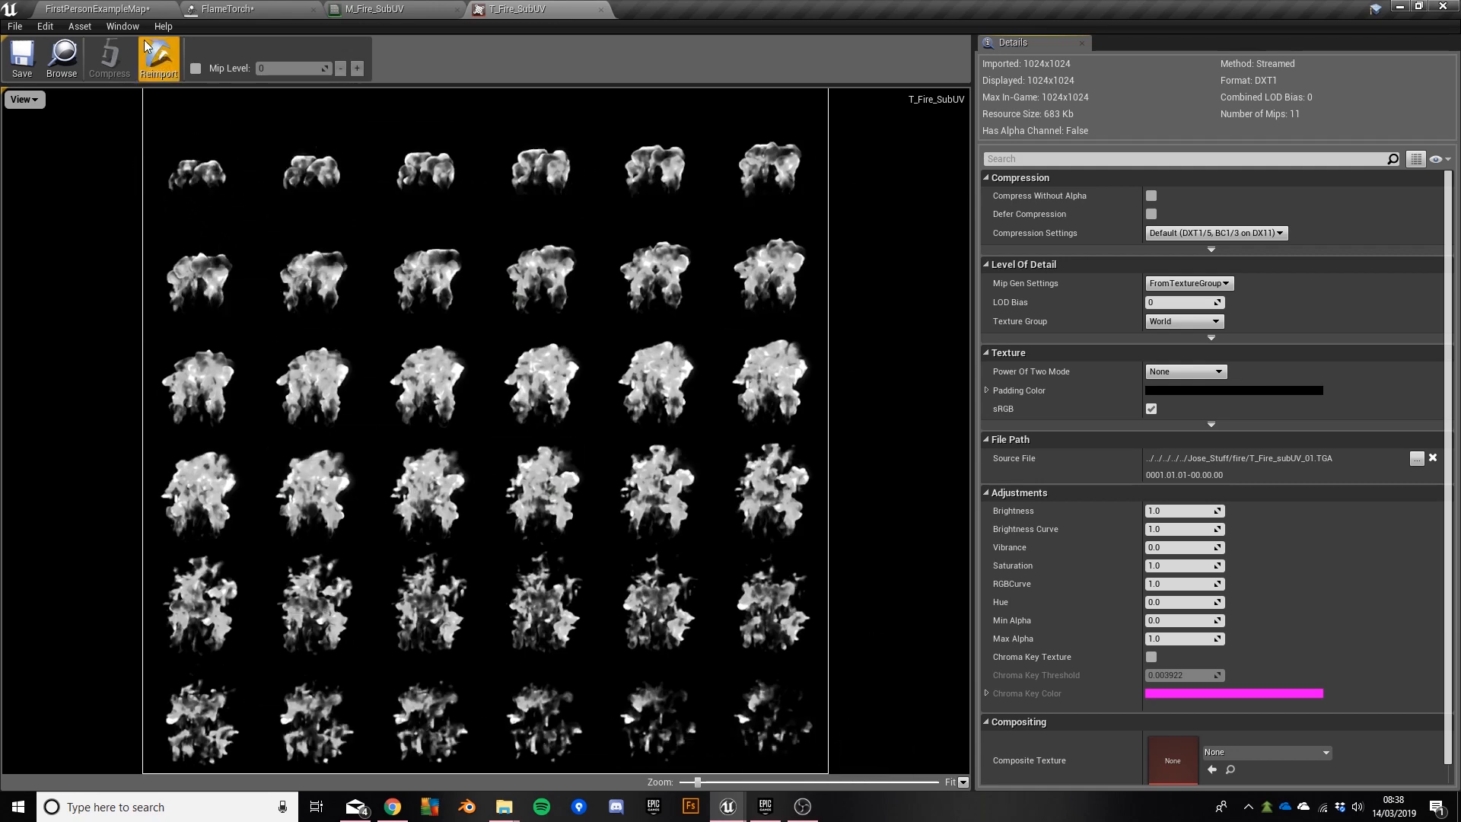
# Step: In FlameTorch's Required module, set Sub Images Horizontal and Vertical to 6 and the interpolation method to Linear Blend, checking the grid against T_Fire_SubUV
pyautogui.click(256, 10)
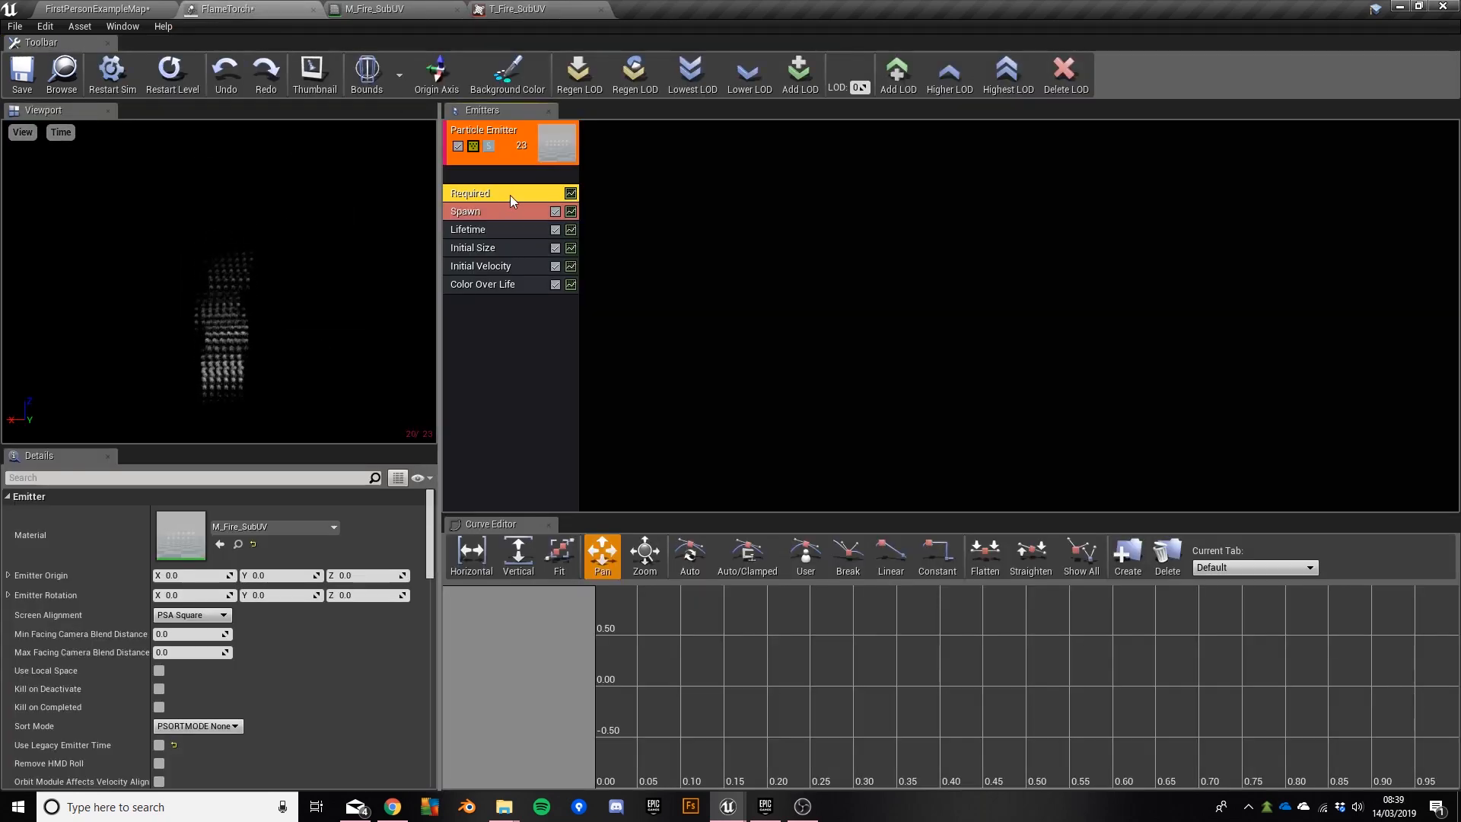
pyautogui.scroll(-10, 206, 674)
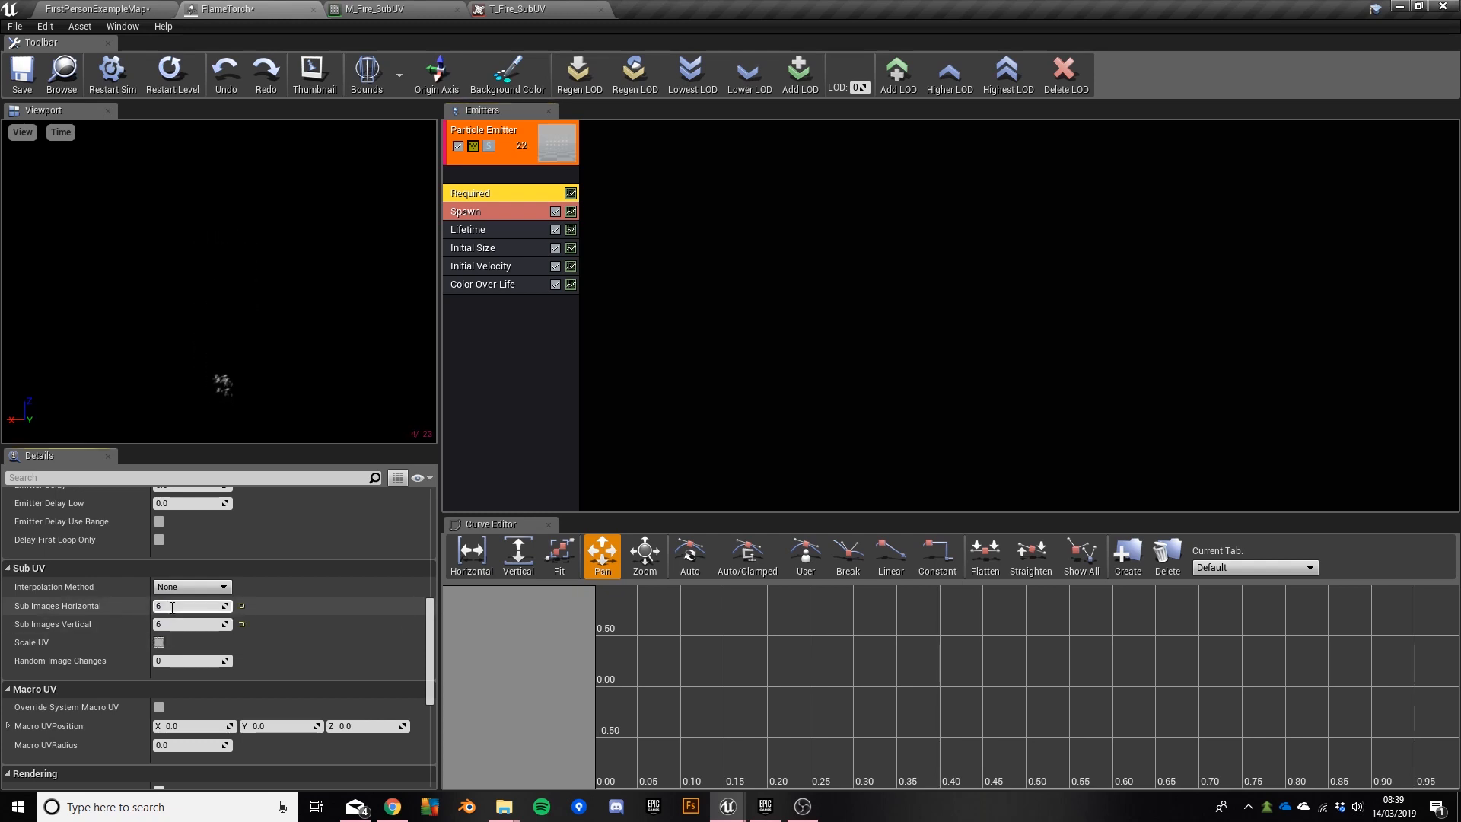
pyautogui.click(224, 589)
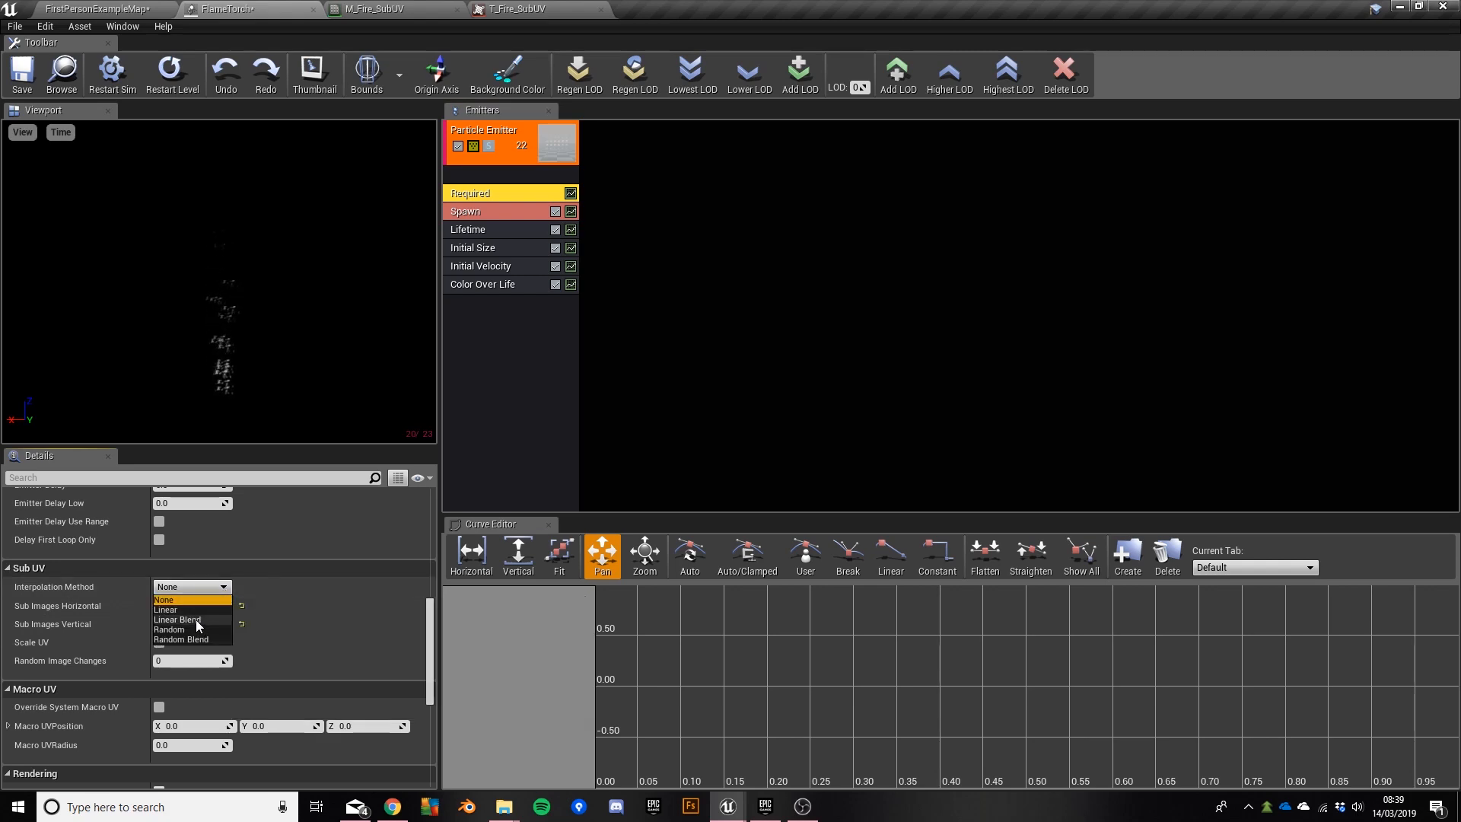
pyautogui.click(195, 620)
pyautogui.click(556, 12)
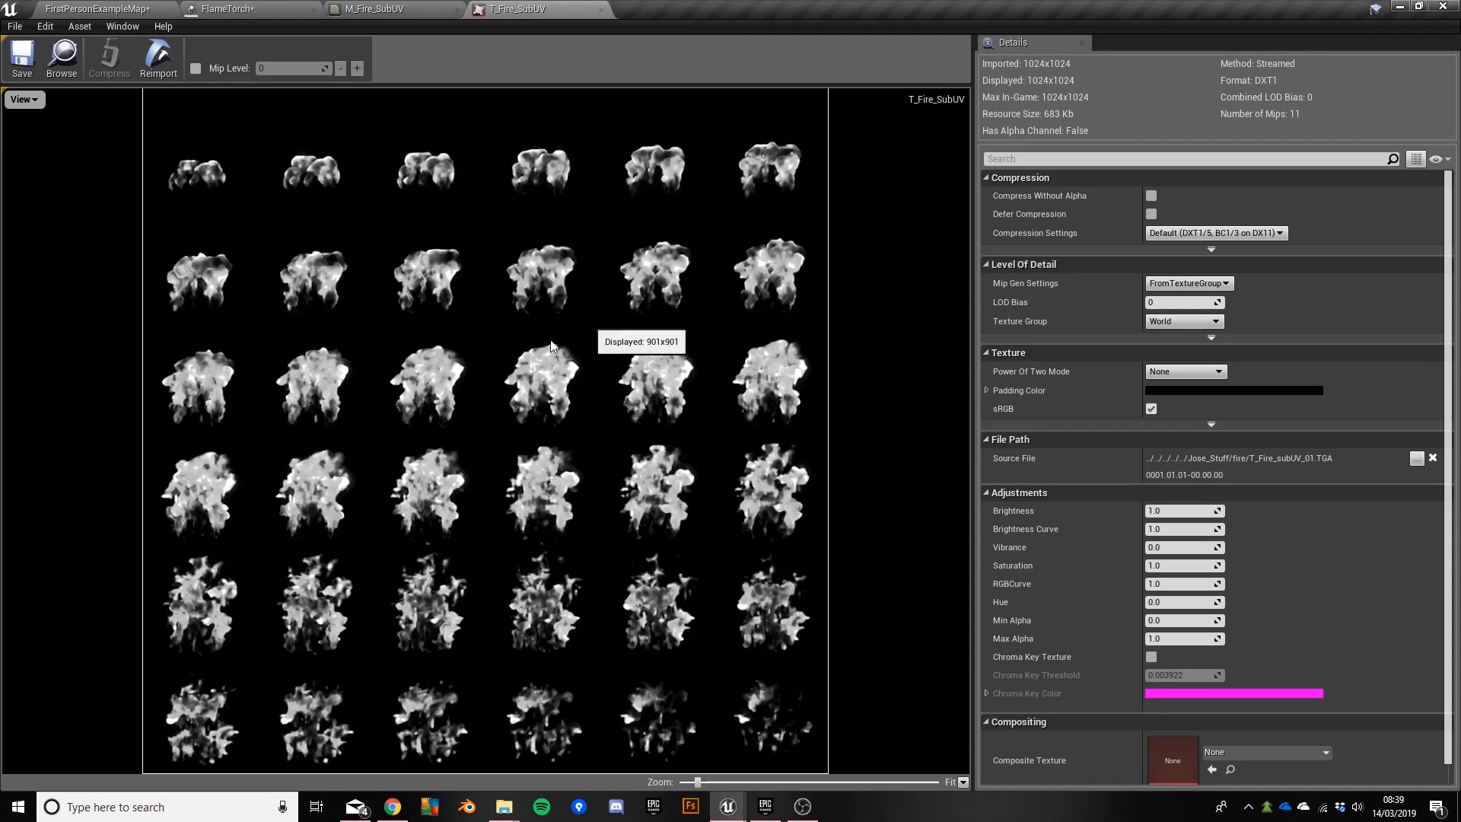
pyautogui.click(254, 8)
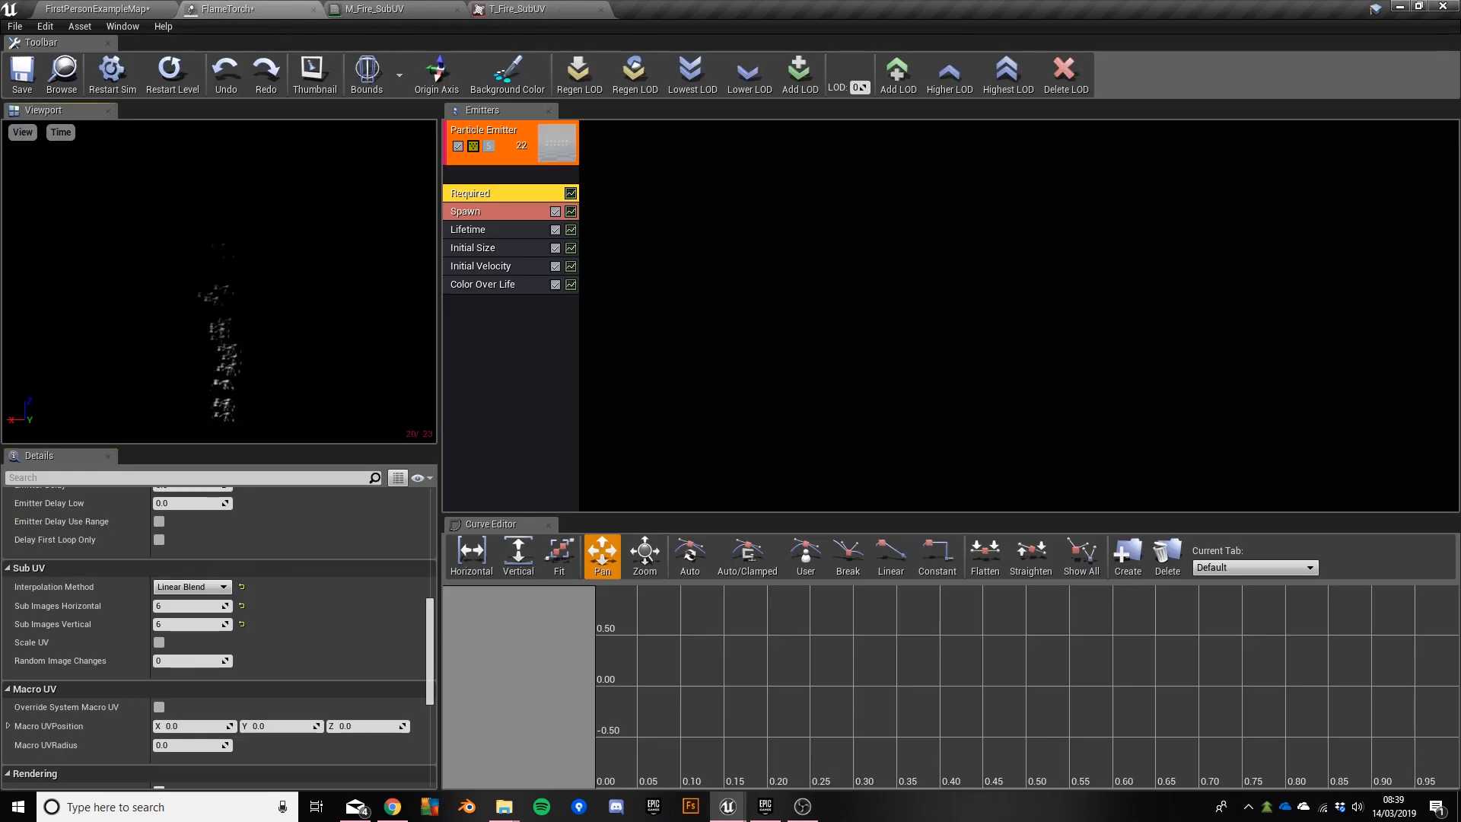
# Step: Review the flame grid in T_Fire_SubUV, then add a SubImage Index module to FlameTorch's particle emitter
pyautogui.click(518, 9)
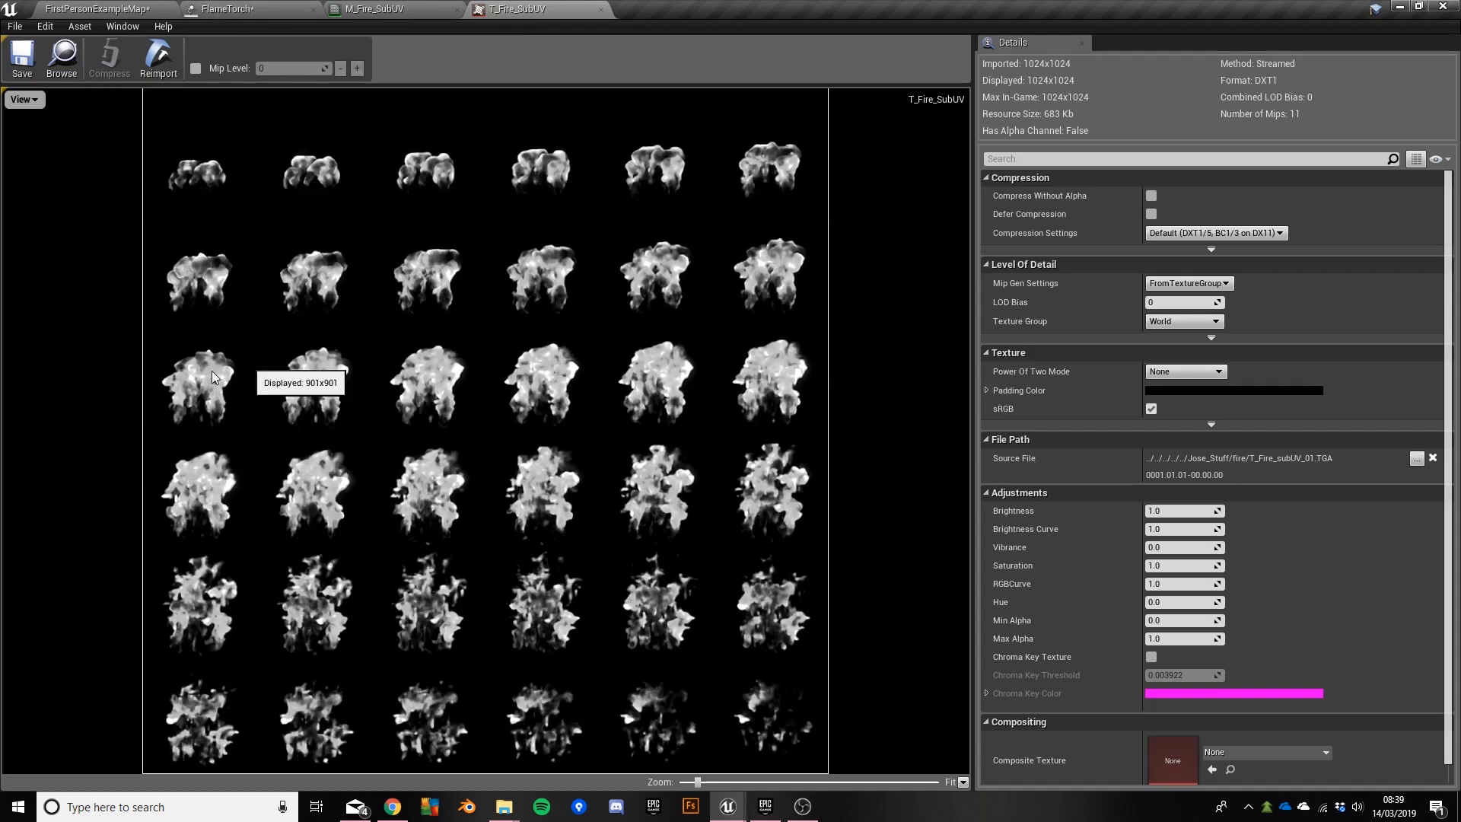
pyautogui.click(196, 8)
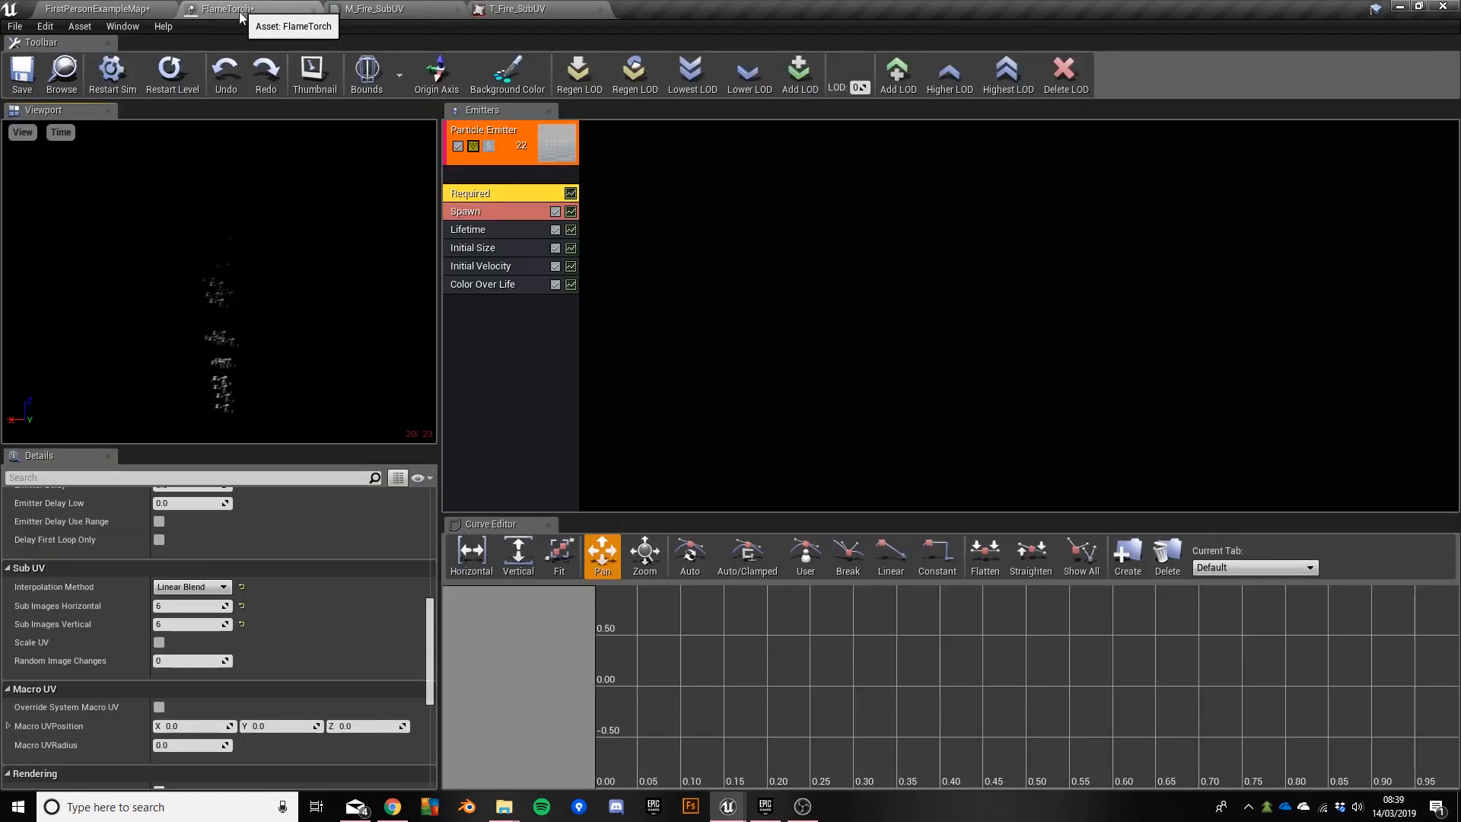
pyautogui.rightClick(496, 318)
pyautogui.moveTo(514, 606)
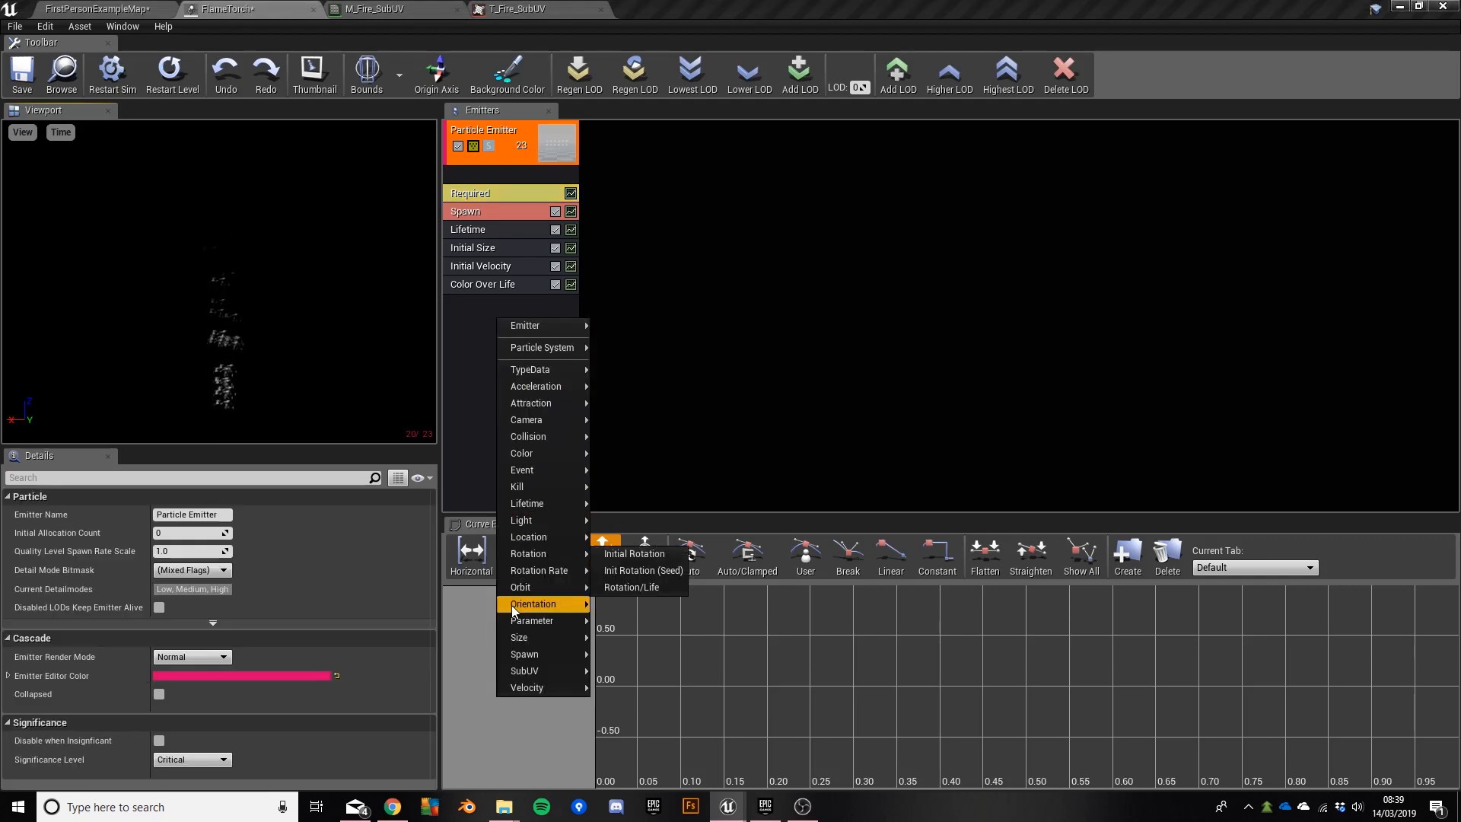
pyautogui.moveTo(550, 667)
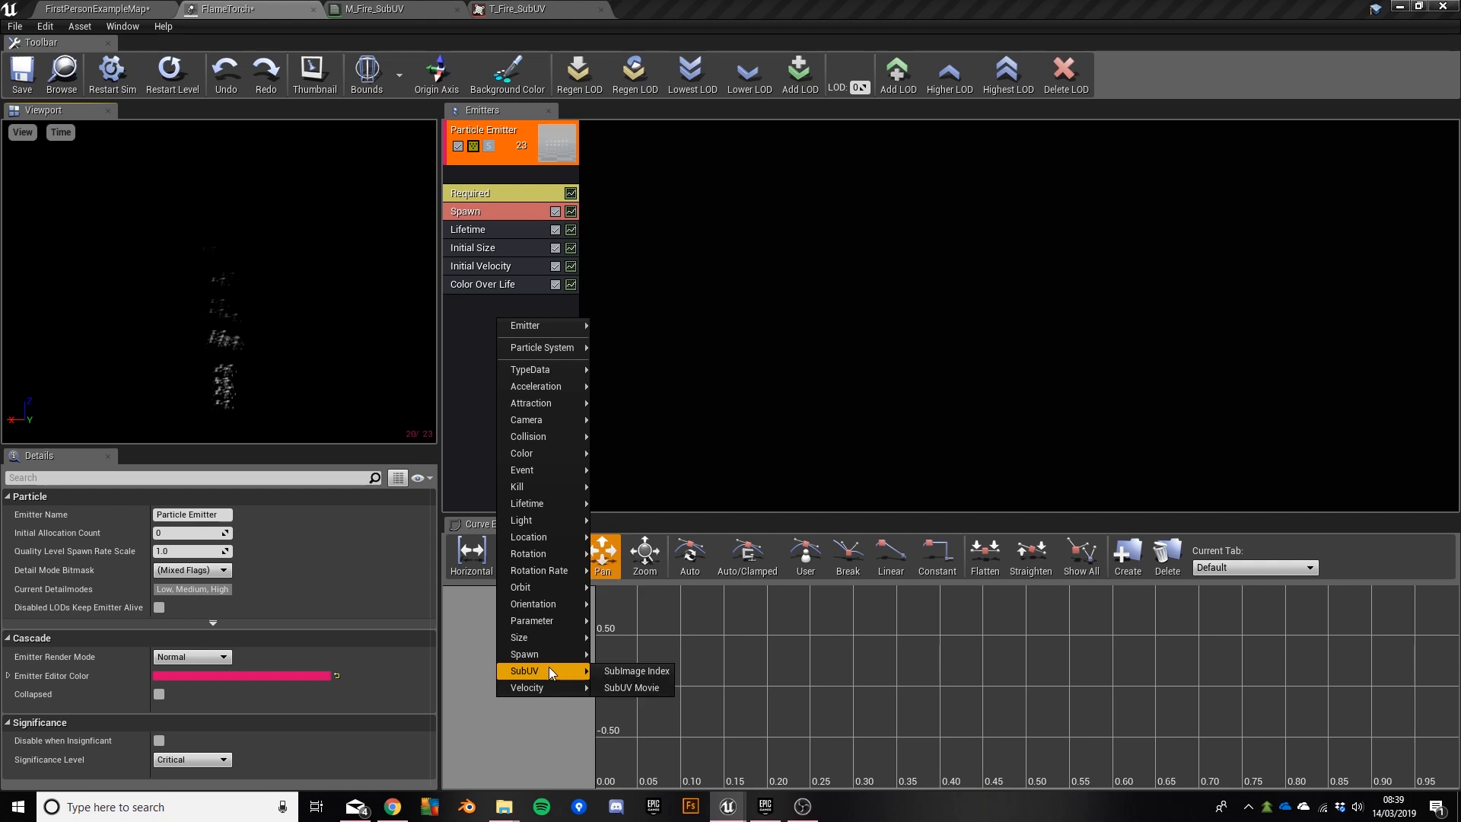
pyautogui.click(617, 672)
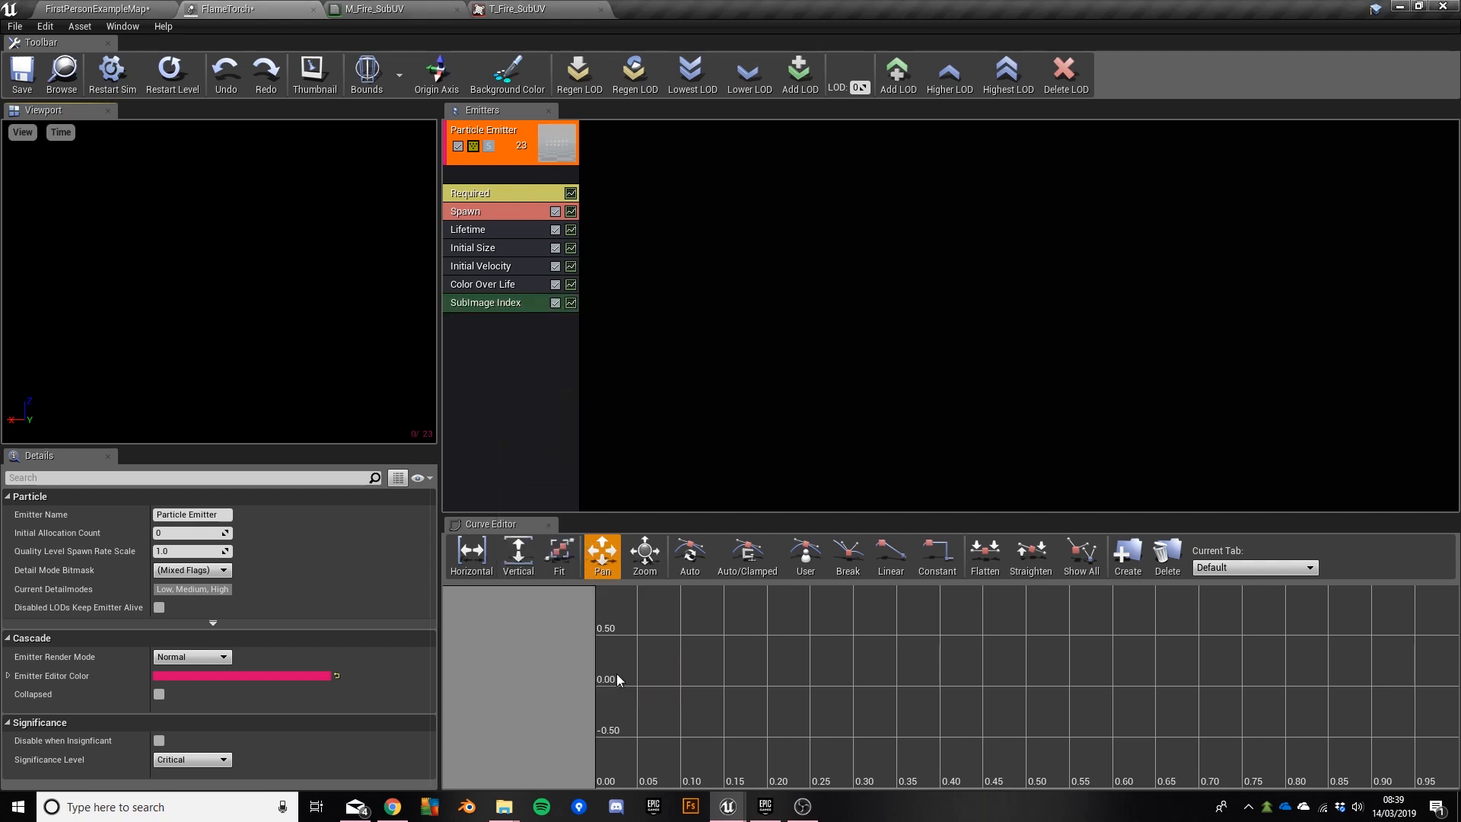
# Step: Select the SubImage Index module and expand points 0 and 1 of its constant curve
pyautogui.click(475, 304)
pyautogui.scroll(-5, 290, 601)
pyautogui.scroll(1, 57, 579)
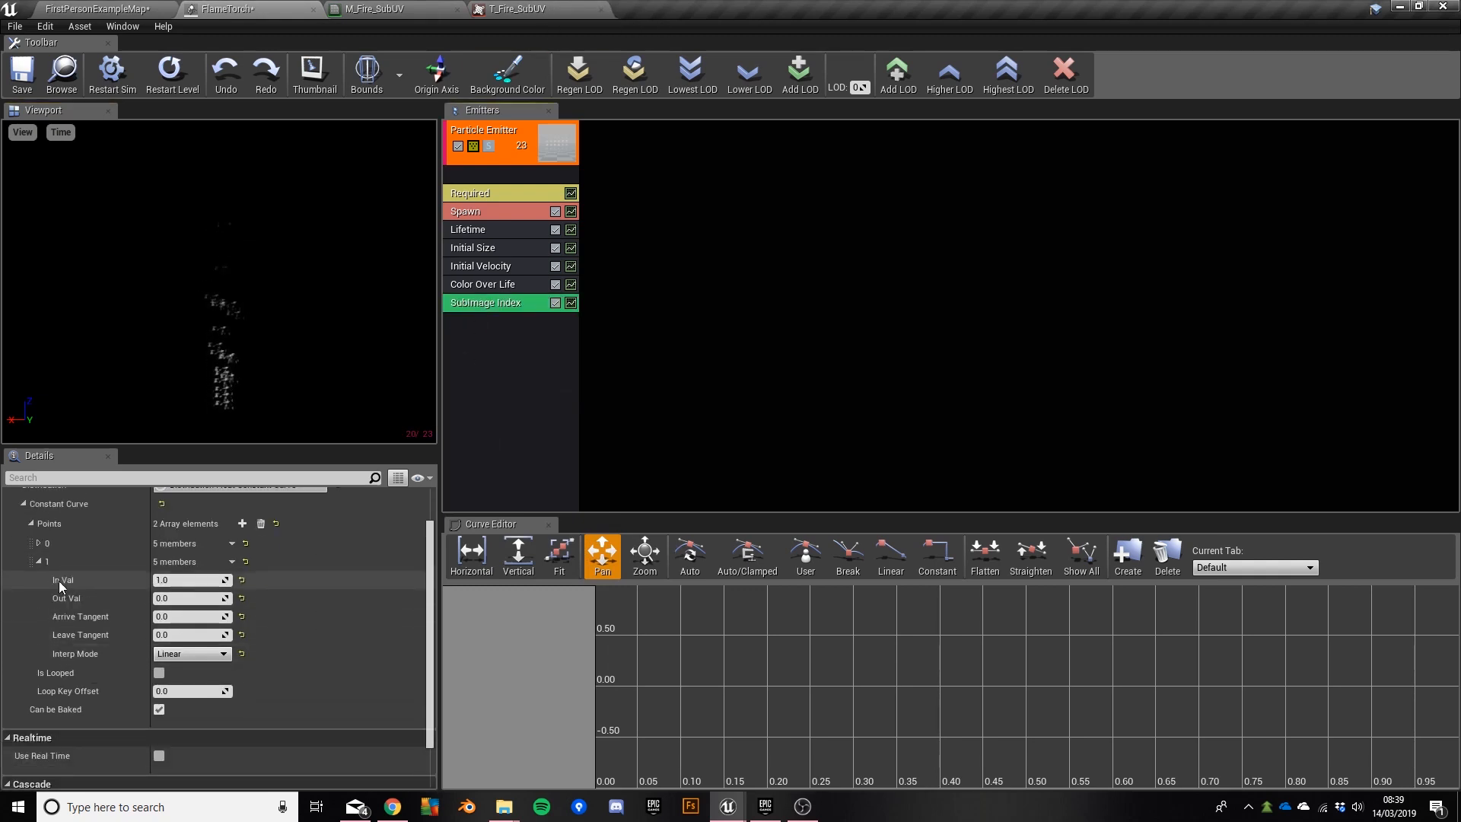
pyautogui.click(38, 562)
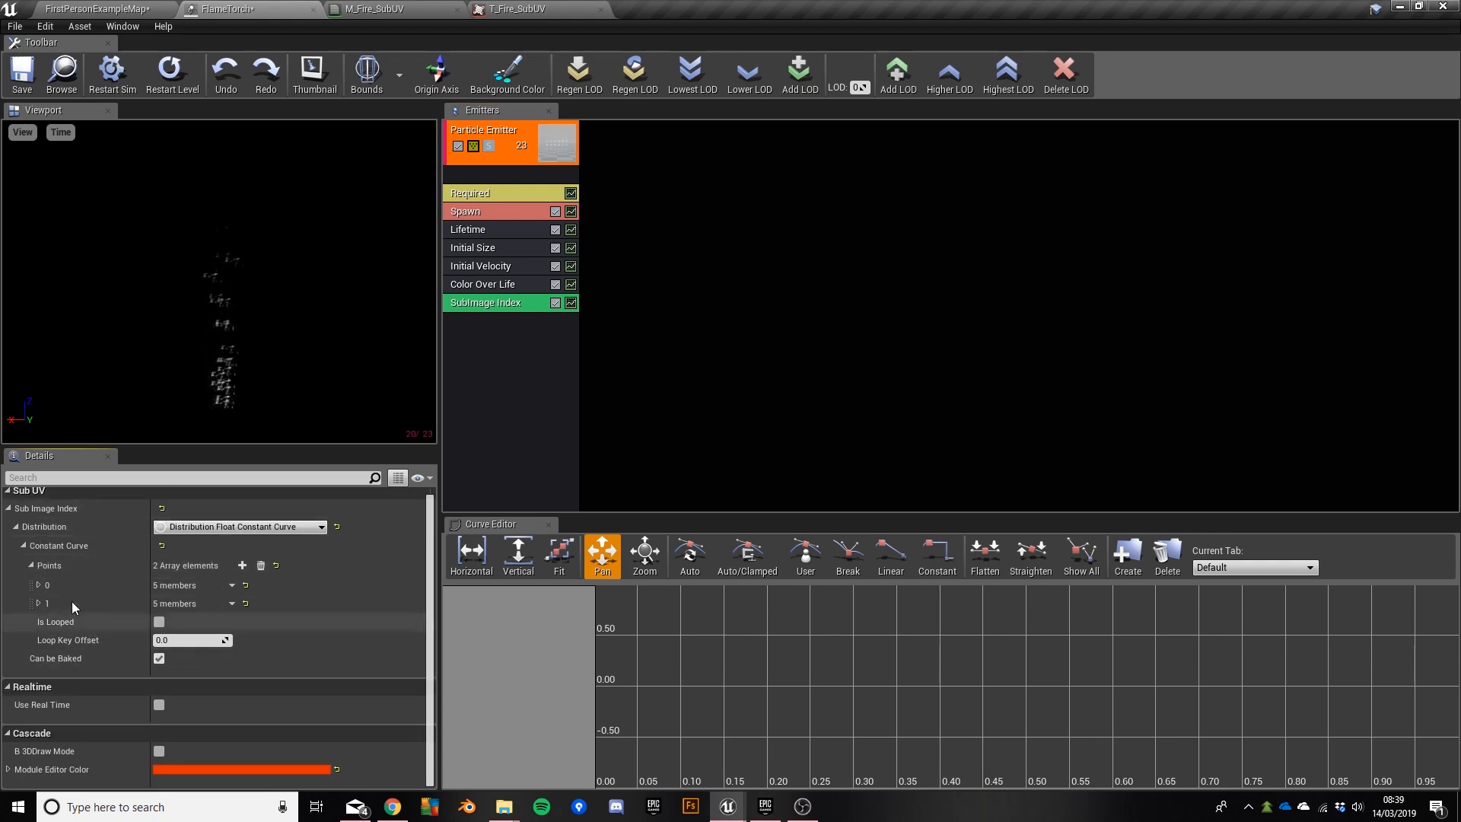
pyautogui.click(38, 586)
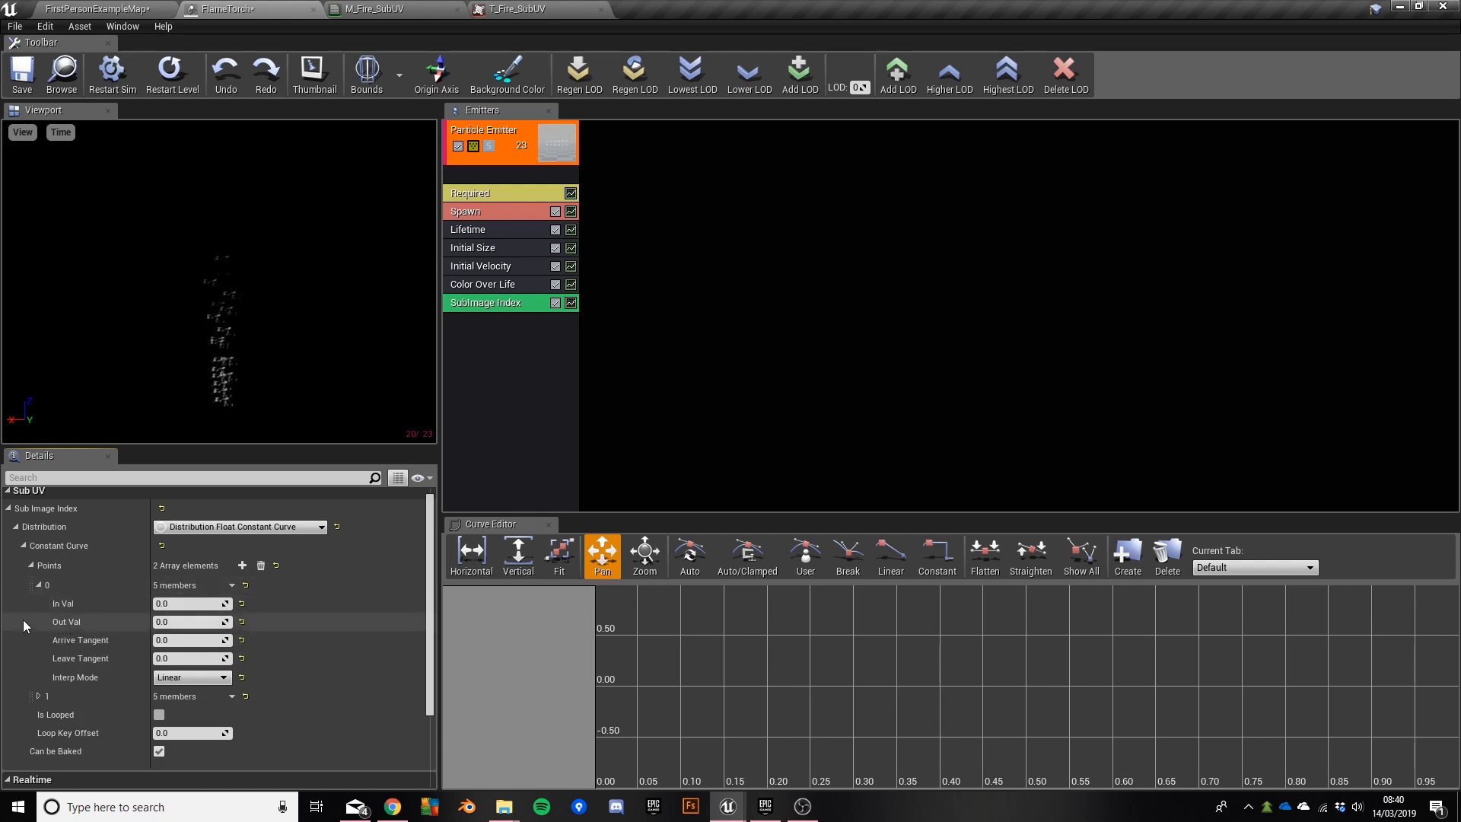
pyautogui.click(38, 695)
pyautogui.scroll(-2, 75, 655)
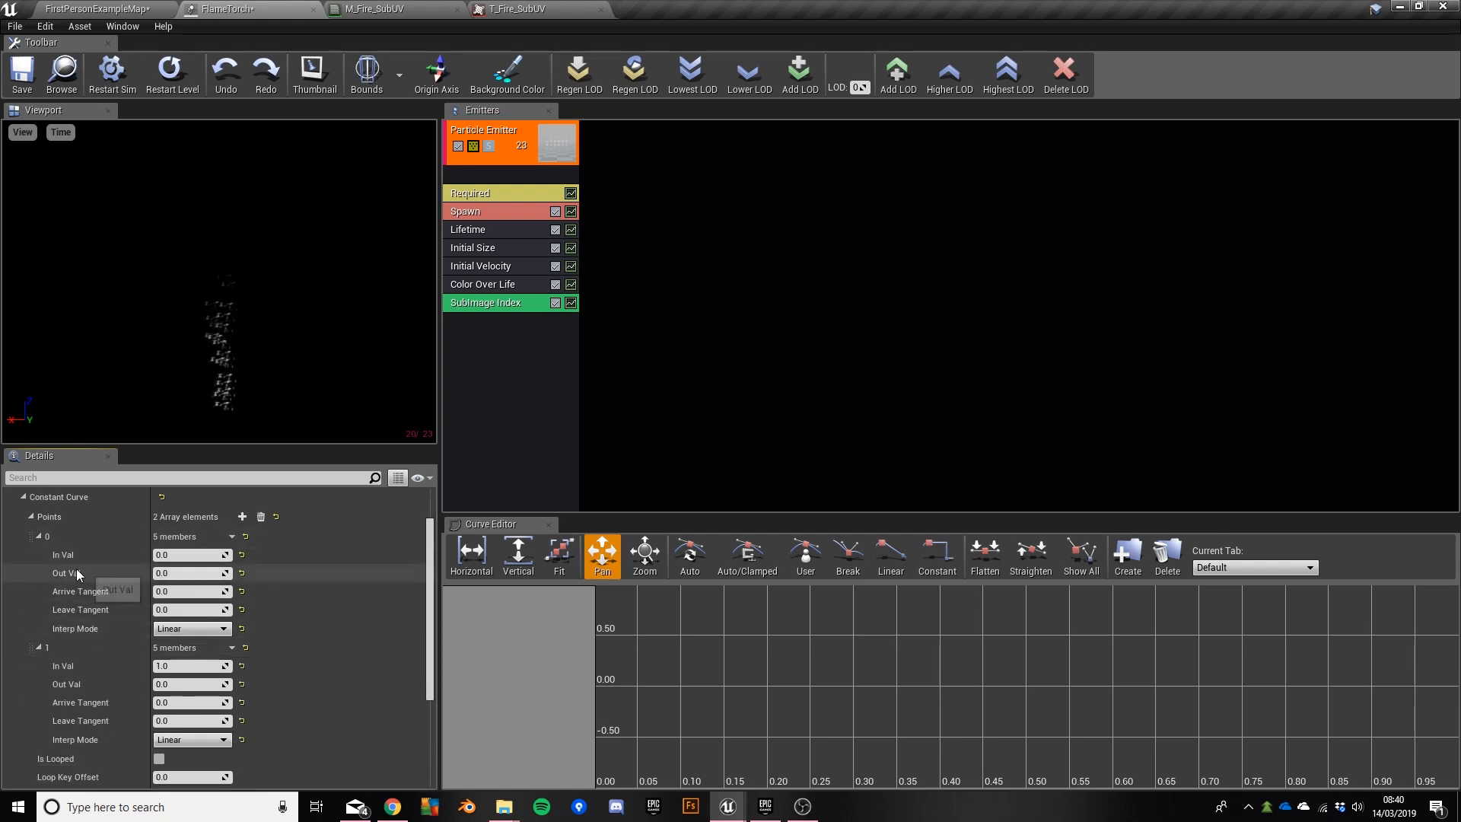
# Step: Set point 1's Out Val to 35 in the SubImage Index curve, checking the frame grid in T_Fire_SubUV
pyautogui.click(537, 10)
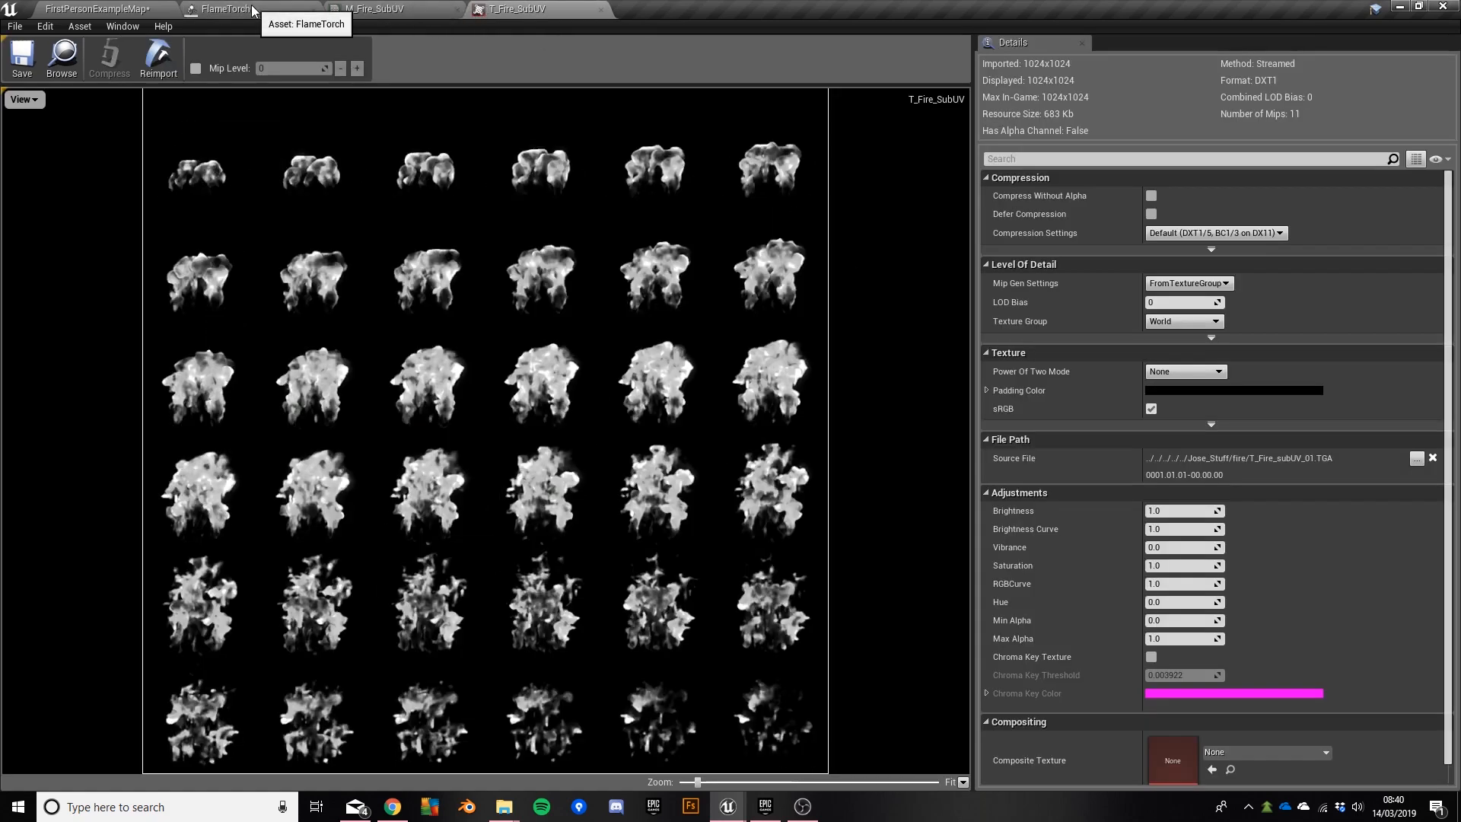
pyautogui.click(228, 9)
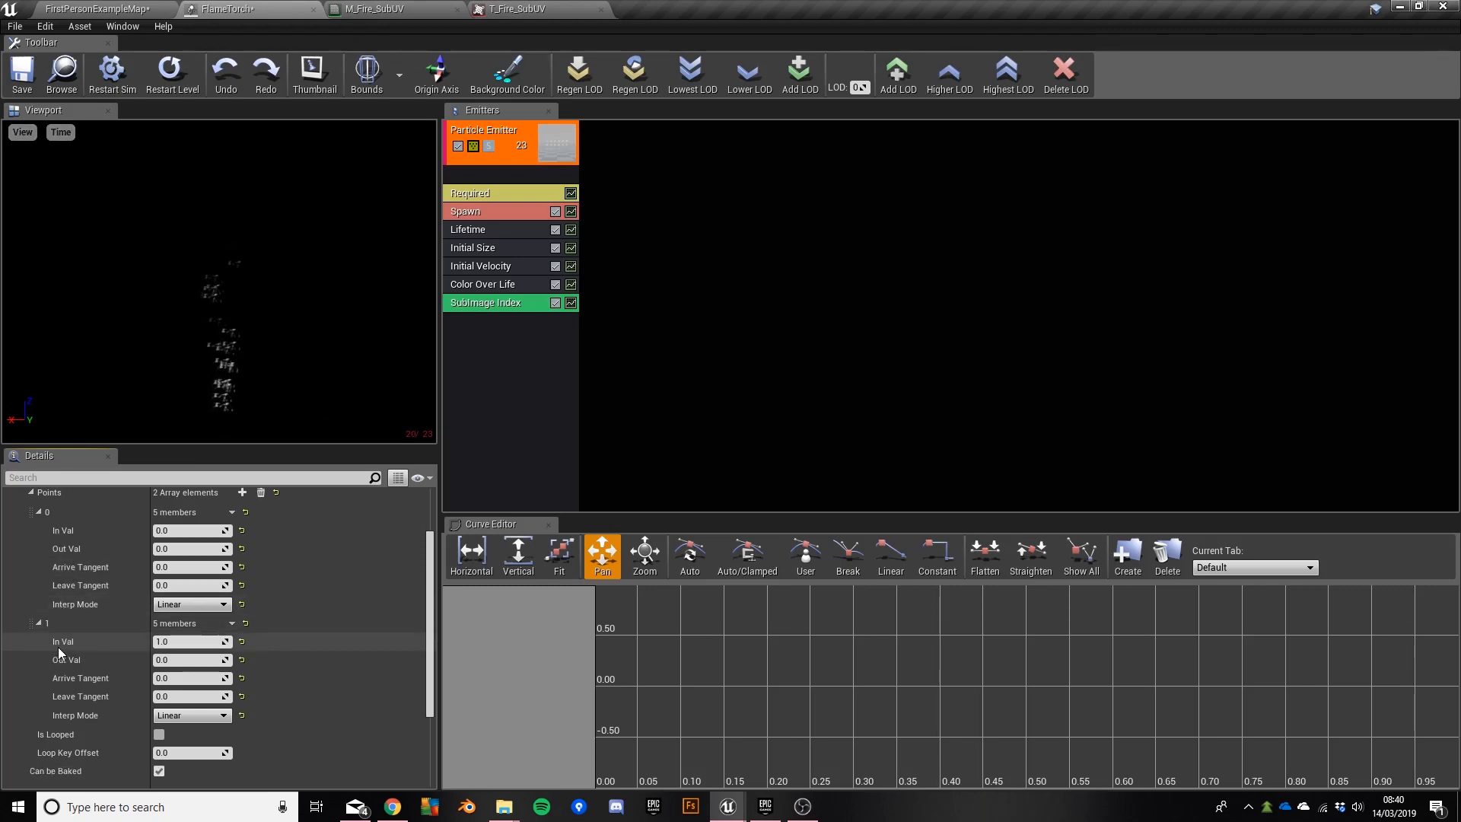
pyautogui.click(183, 642)
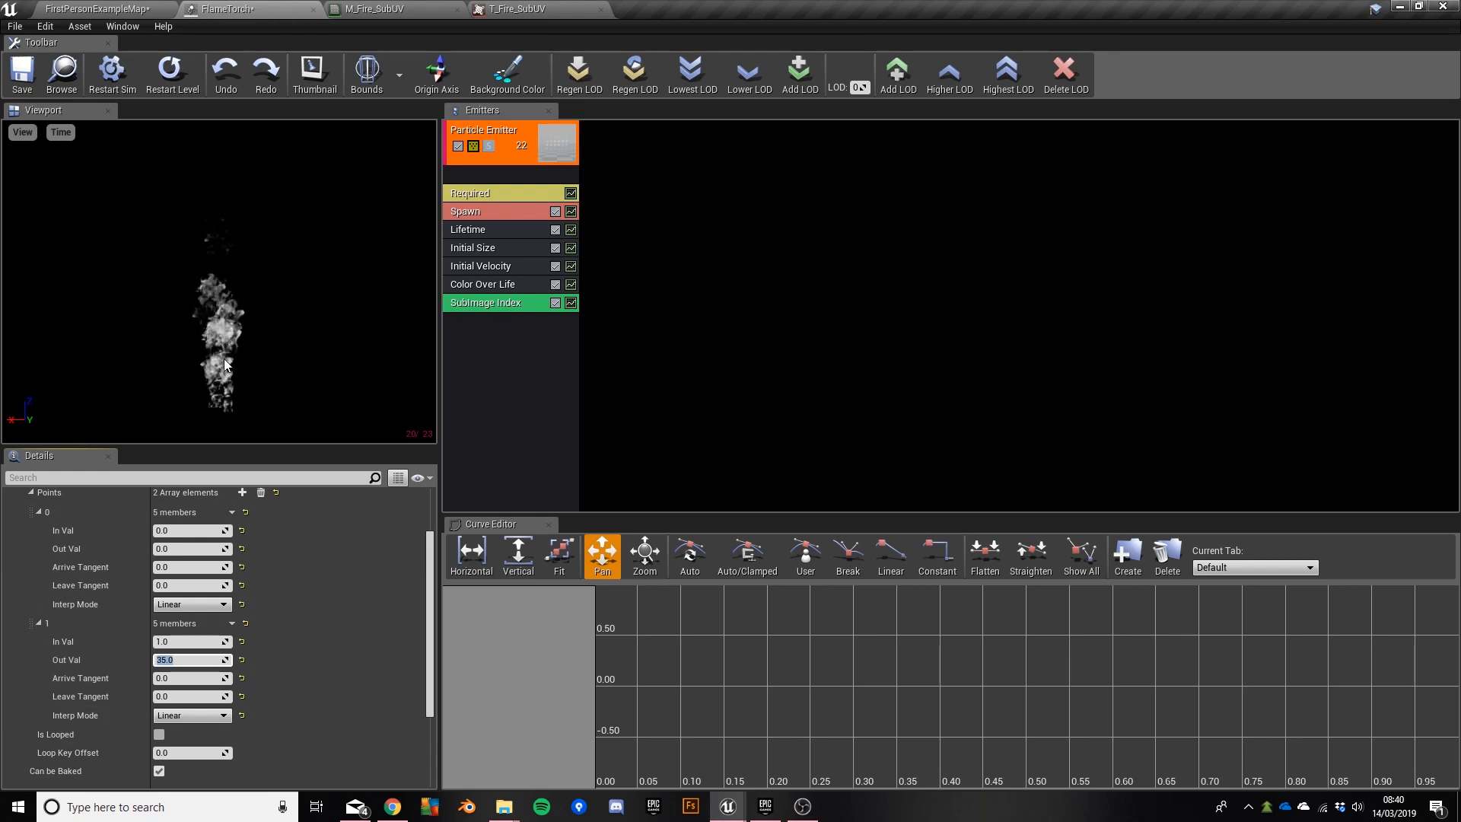
pyautogui.click(525, 8)
pyautogui.click(250, 12)
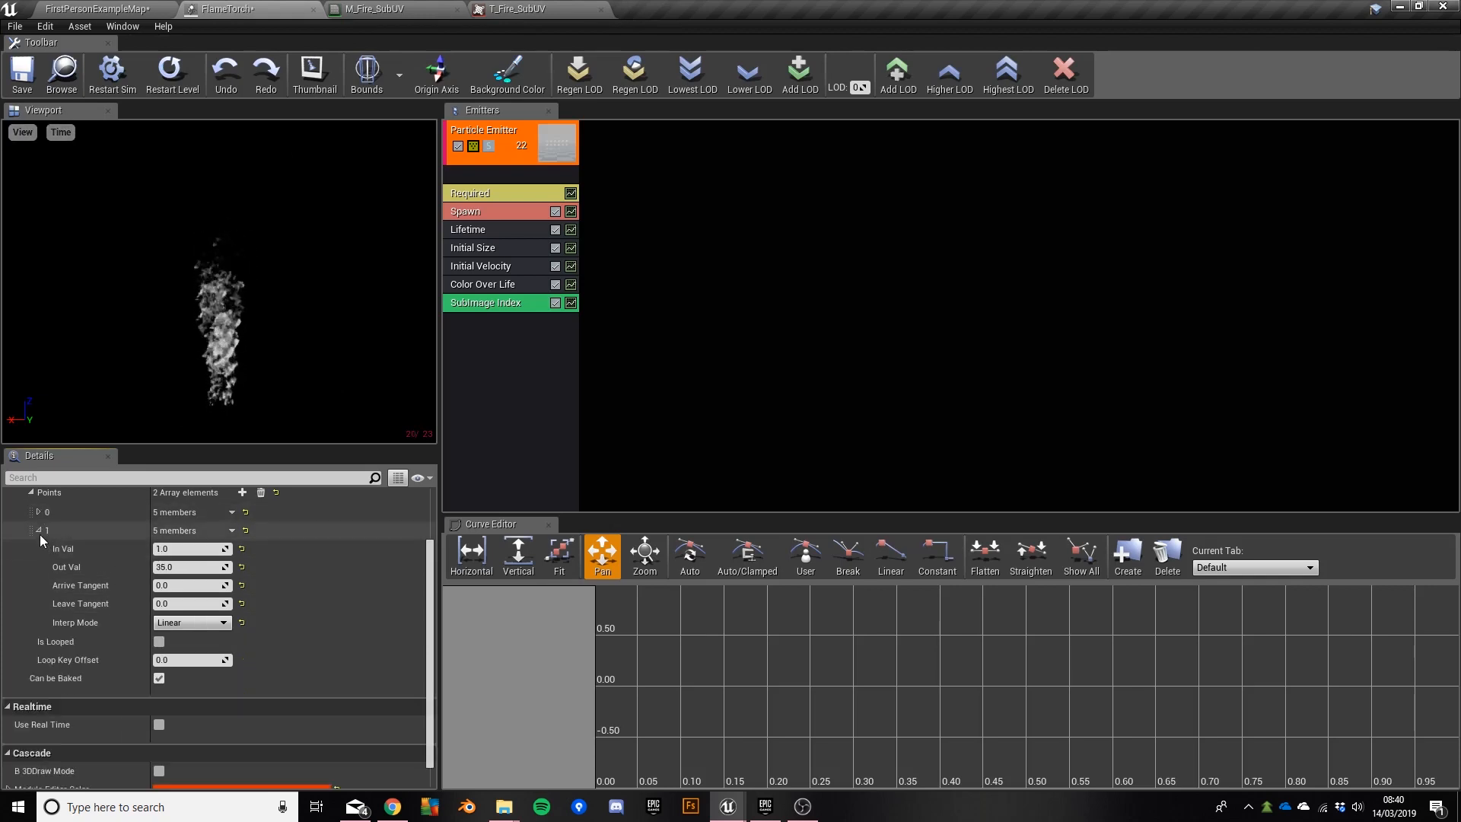
pyautogui.click(39, 531)
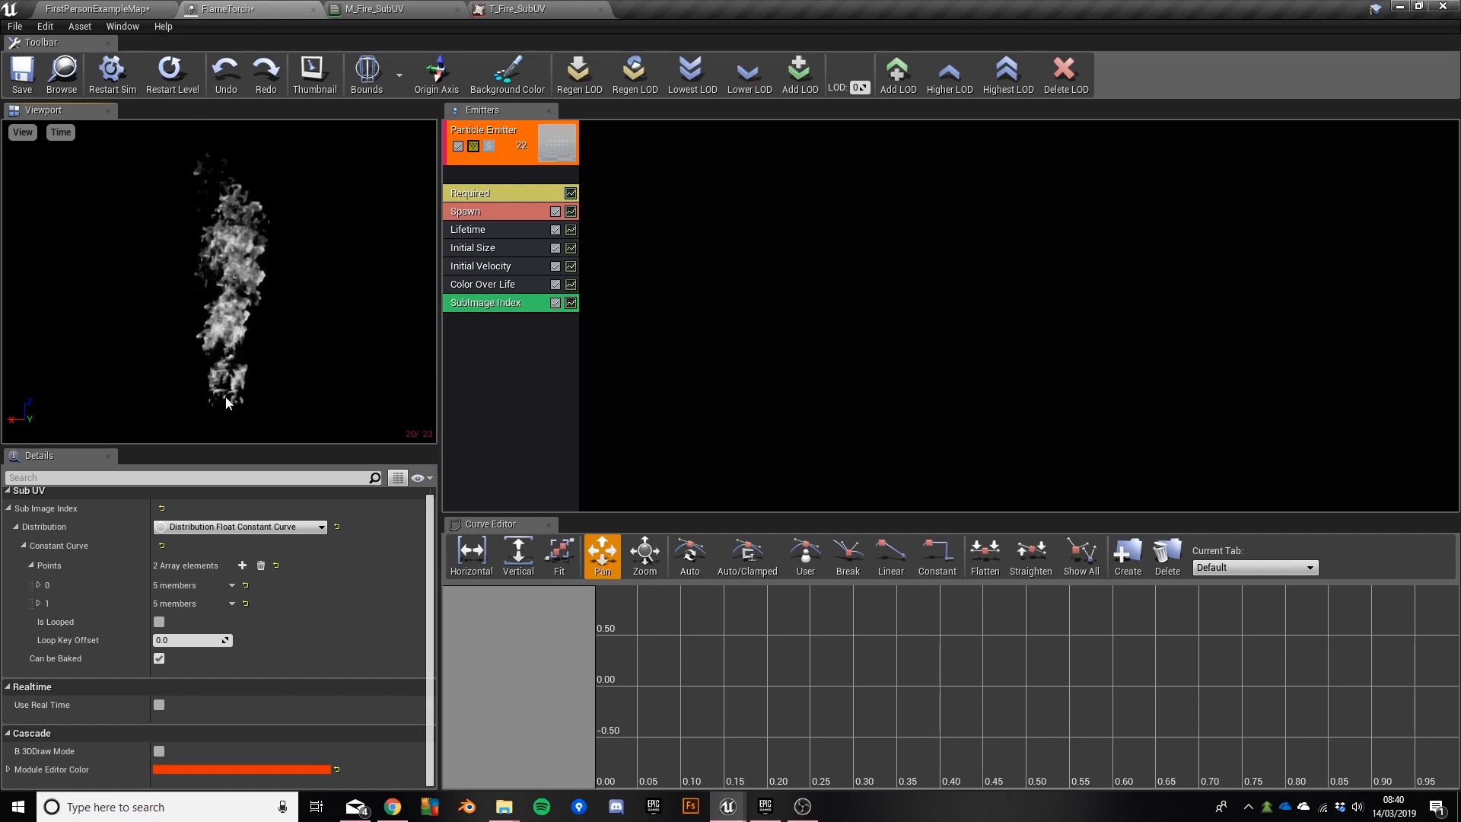
# Step: Add an Initial Rotation module to the particle emitter and expand its Start Rotation distribution
pyautogui.rightClick(499, 331)
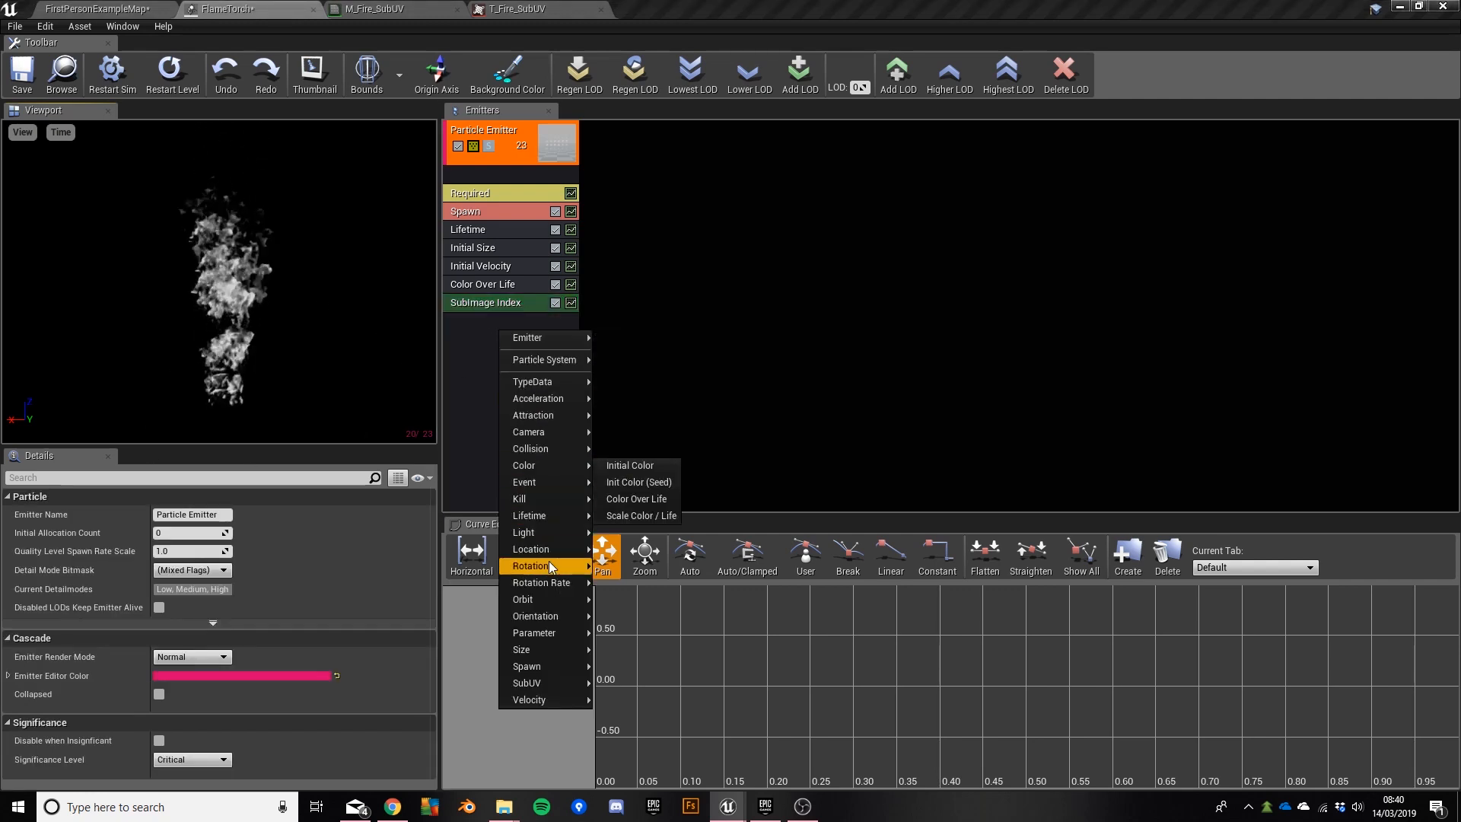
pyautogui.moveTo(550, 565)
pyautogui.click(651, 568)
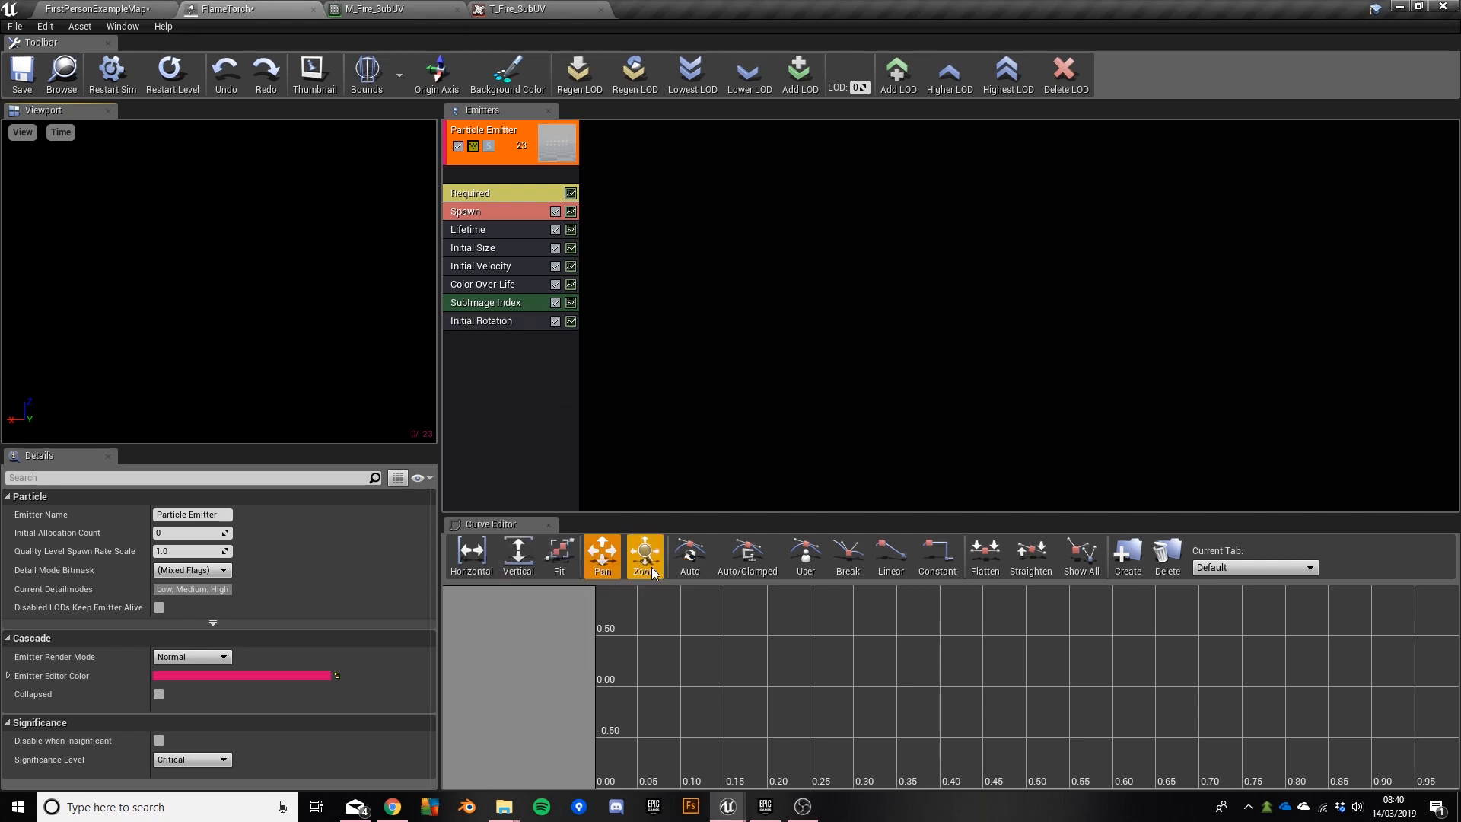
pyautogui.click(513, 321)
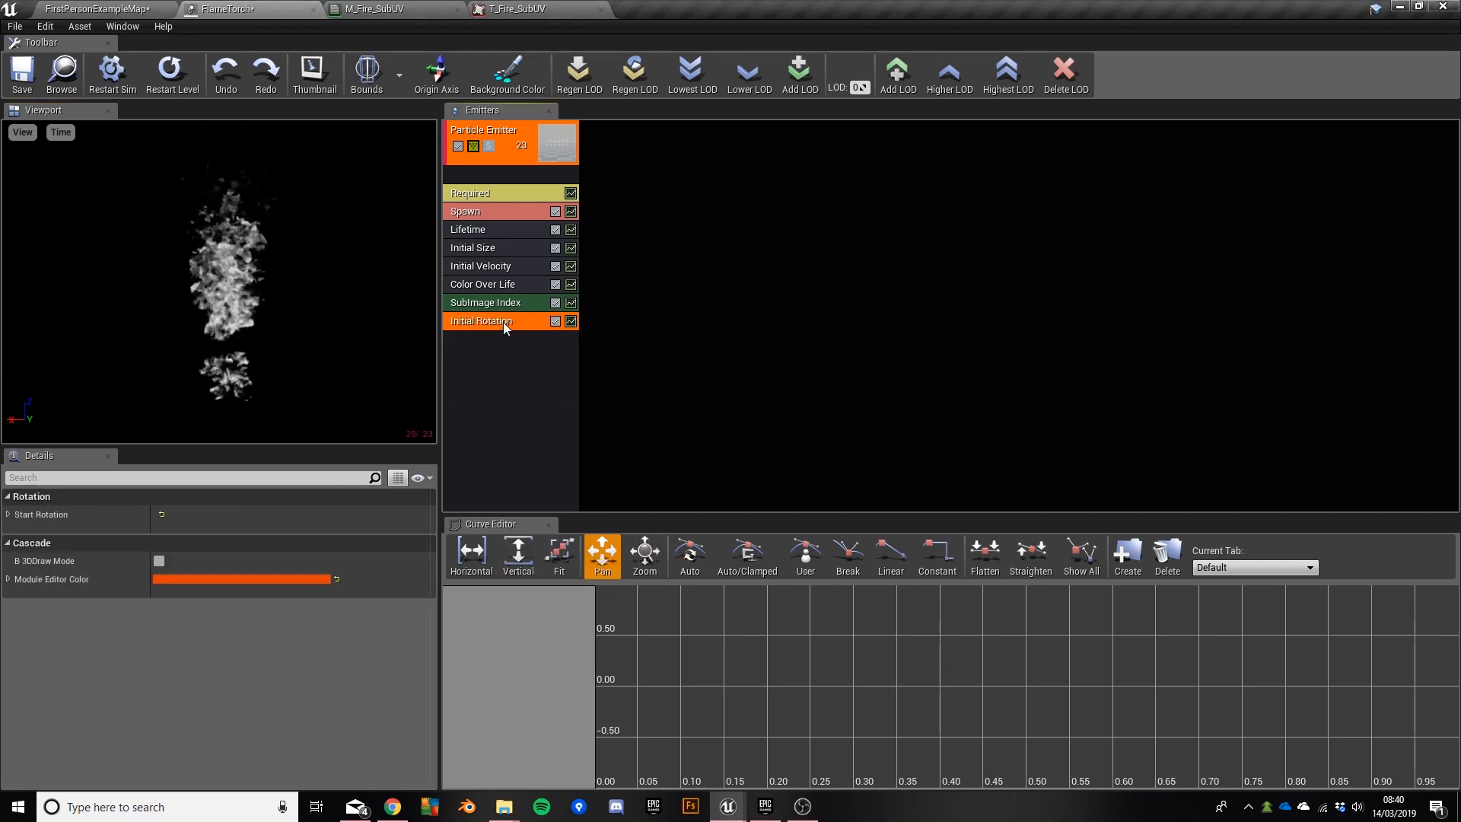
pyautogui.click(16, 533)
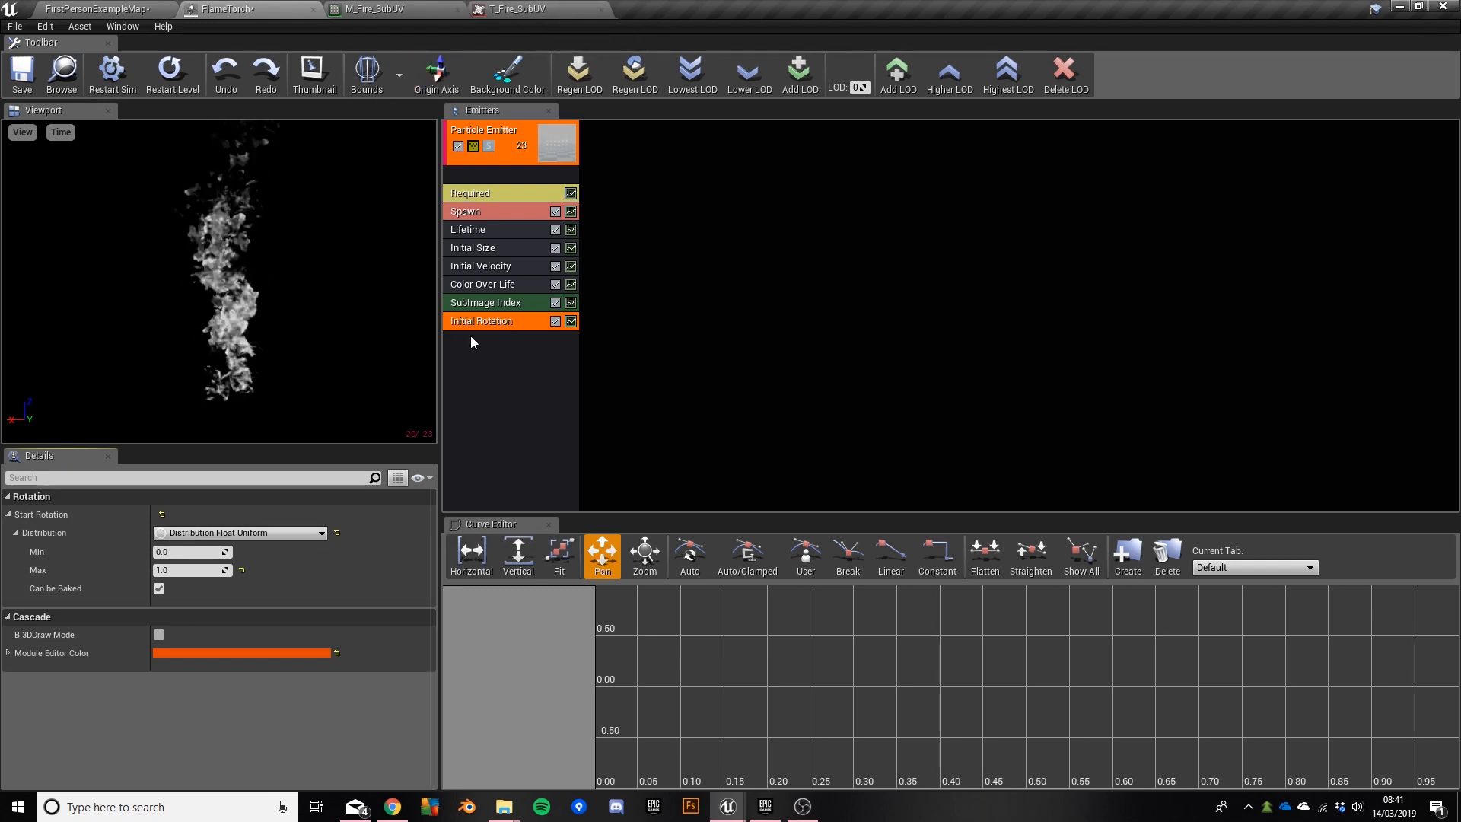
# Step: Select the Color Over Life module and expand points 0 and 1 of its constant colour curve
pyautogui.click(492, 285)
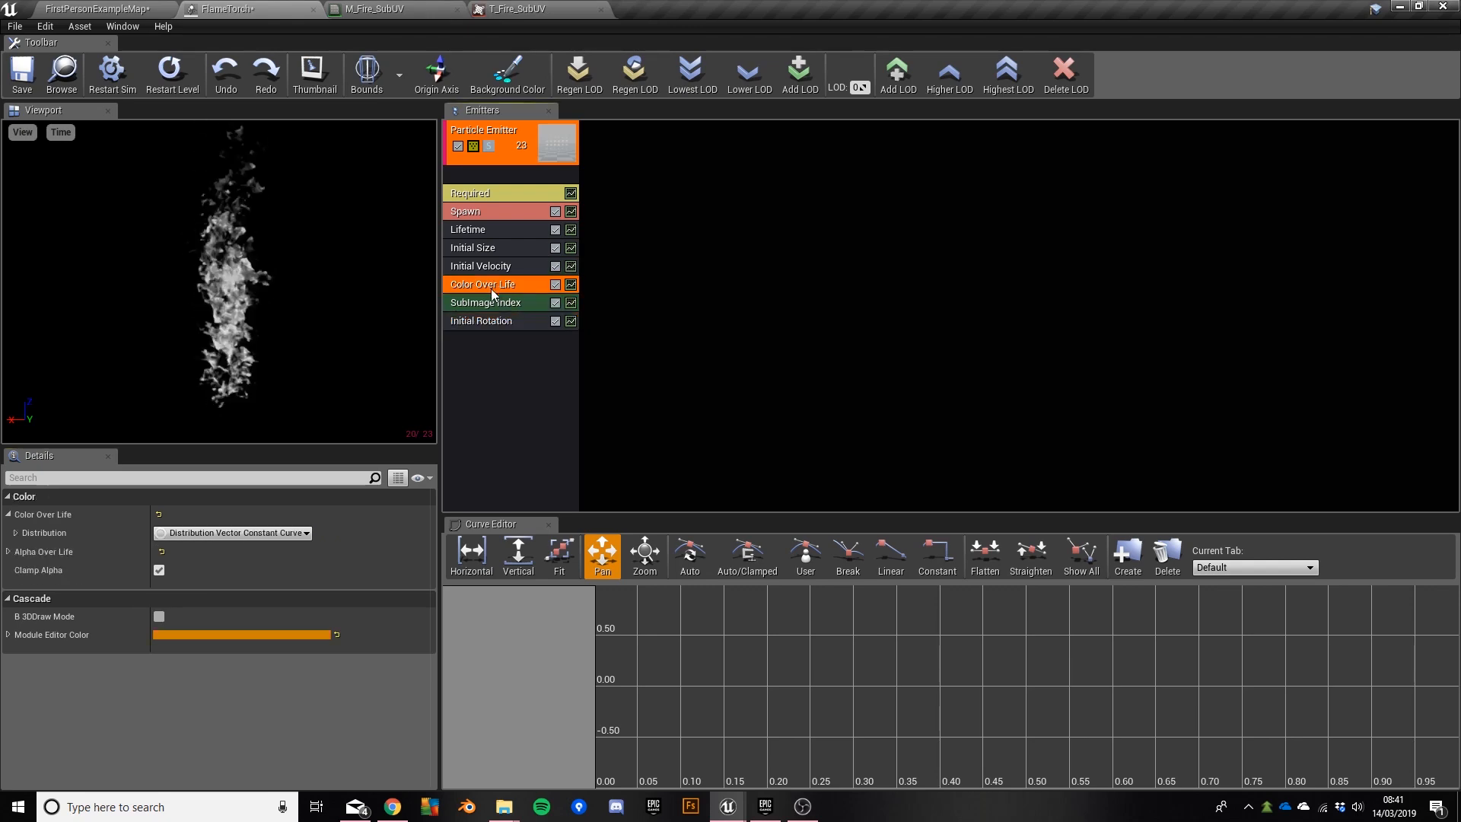
pyautogui.click(545, 7)
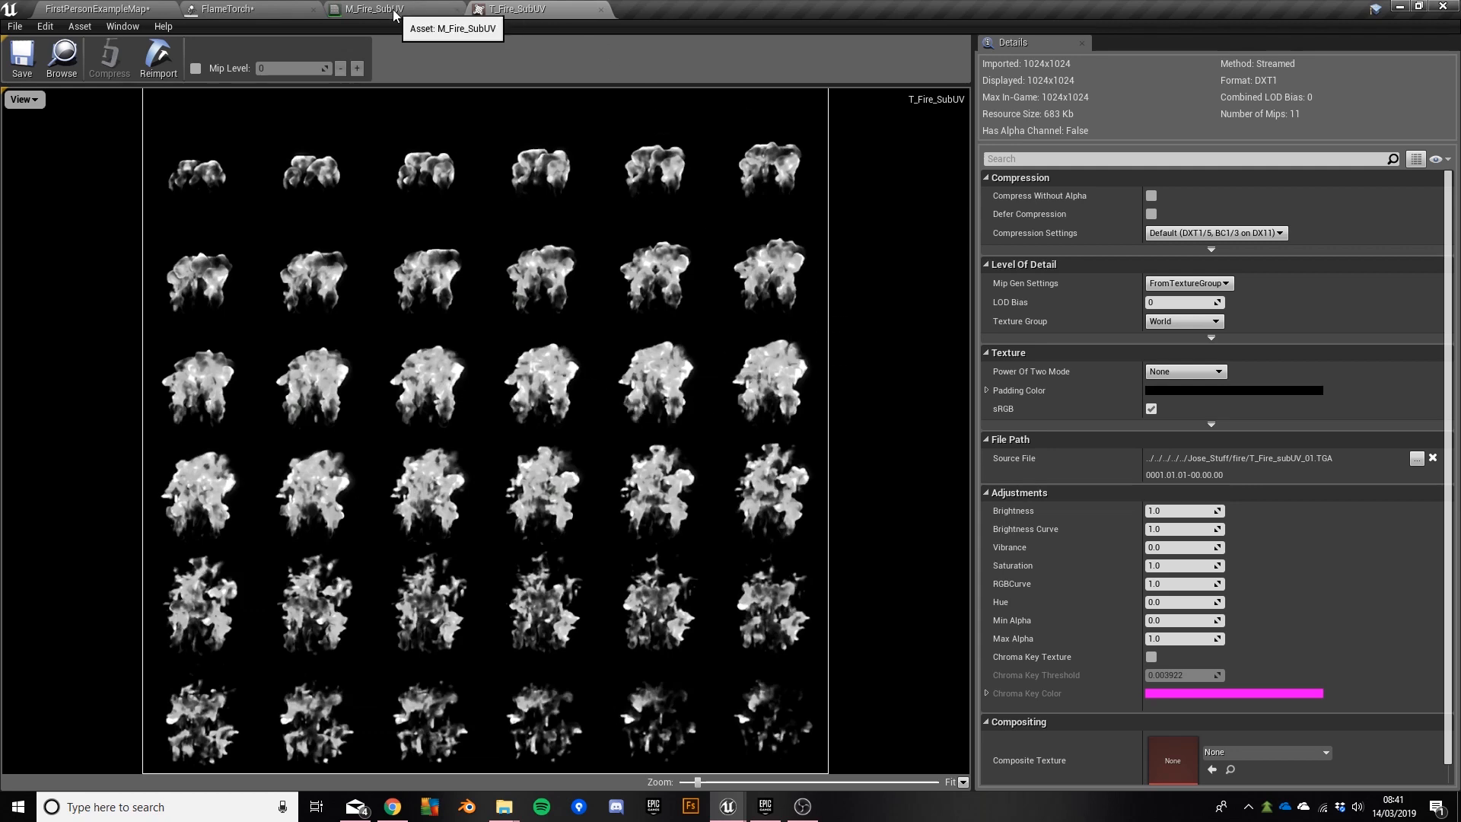
pyautogui.click(274, 8)
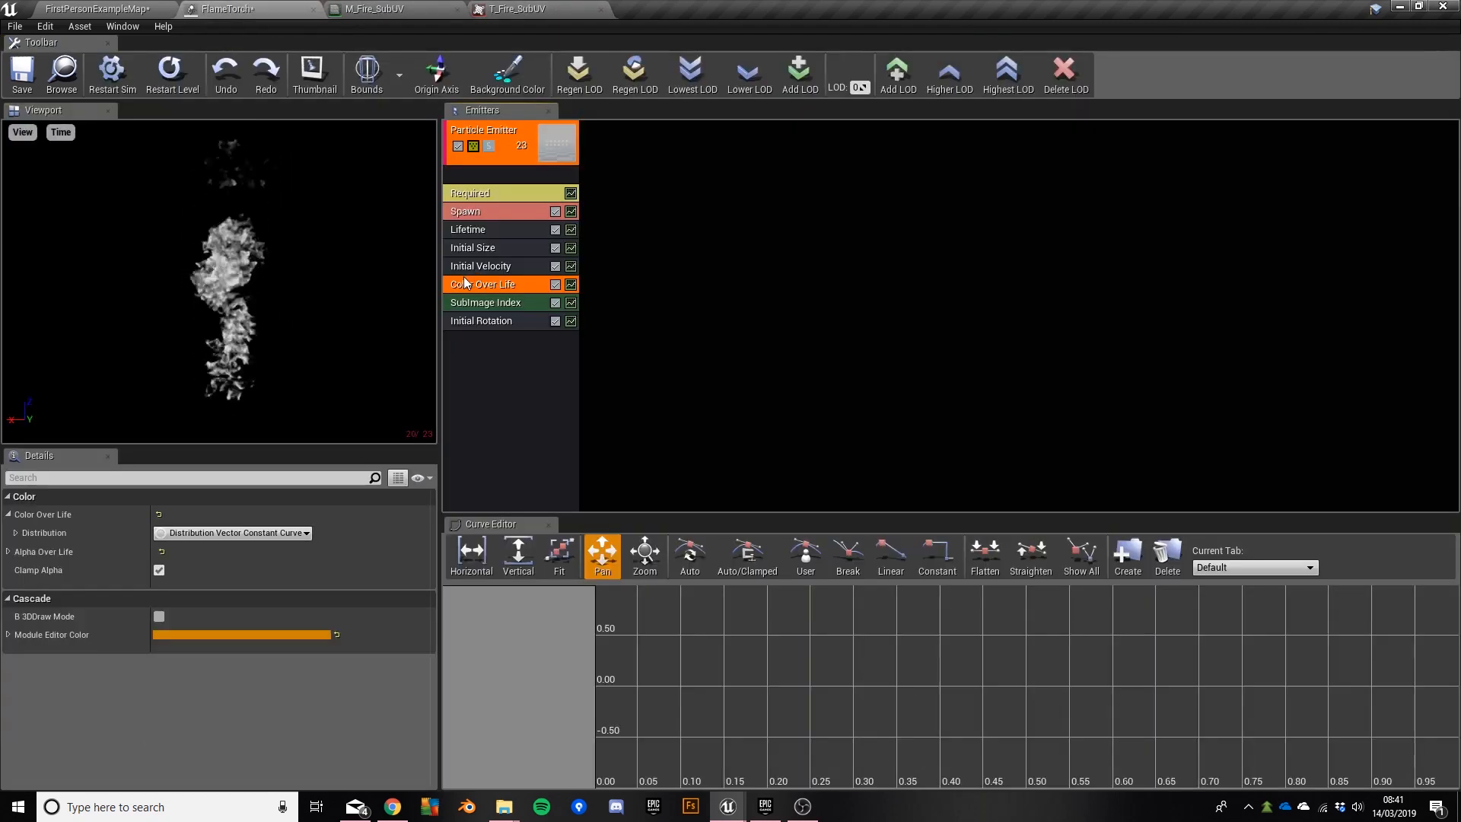
pyautogui.click(15, 533)
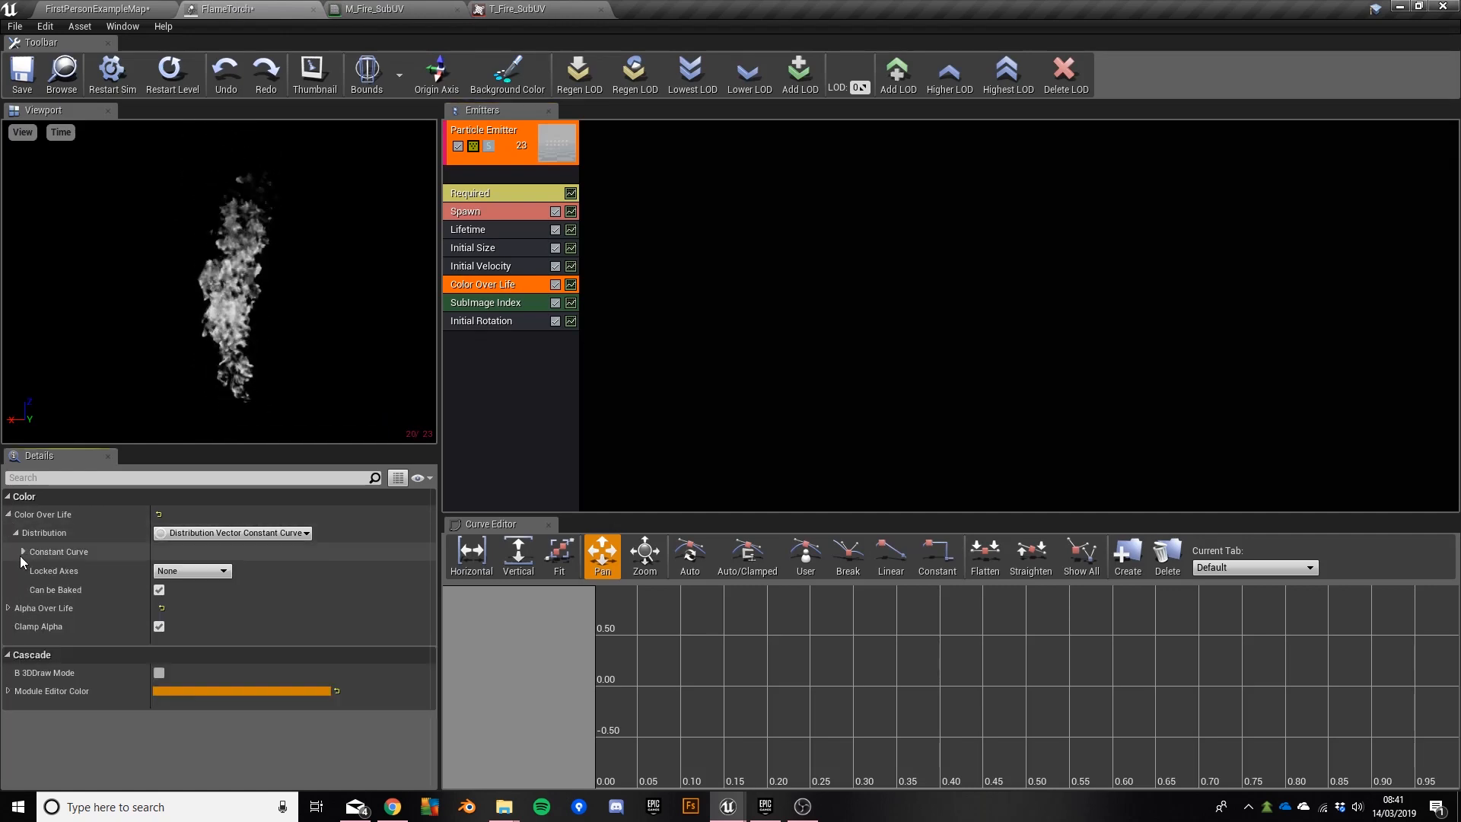
pyautogui.click(22, 552)
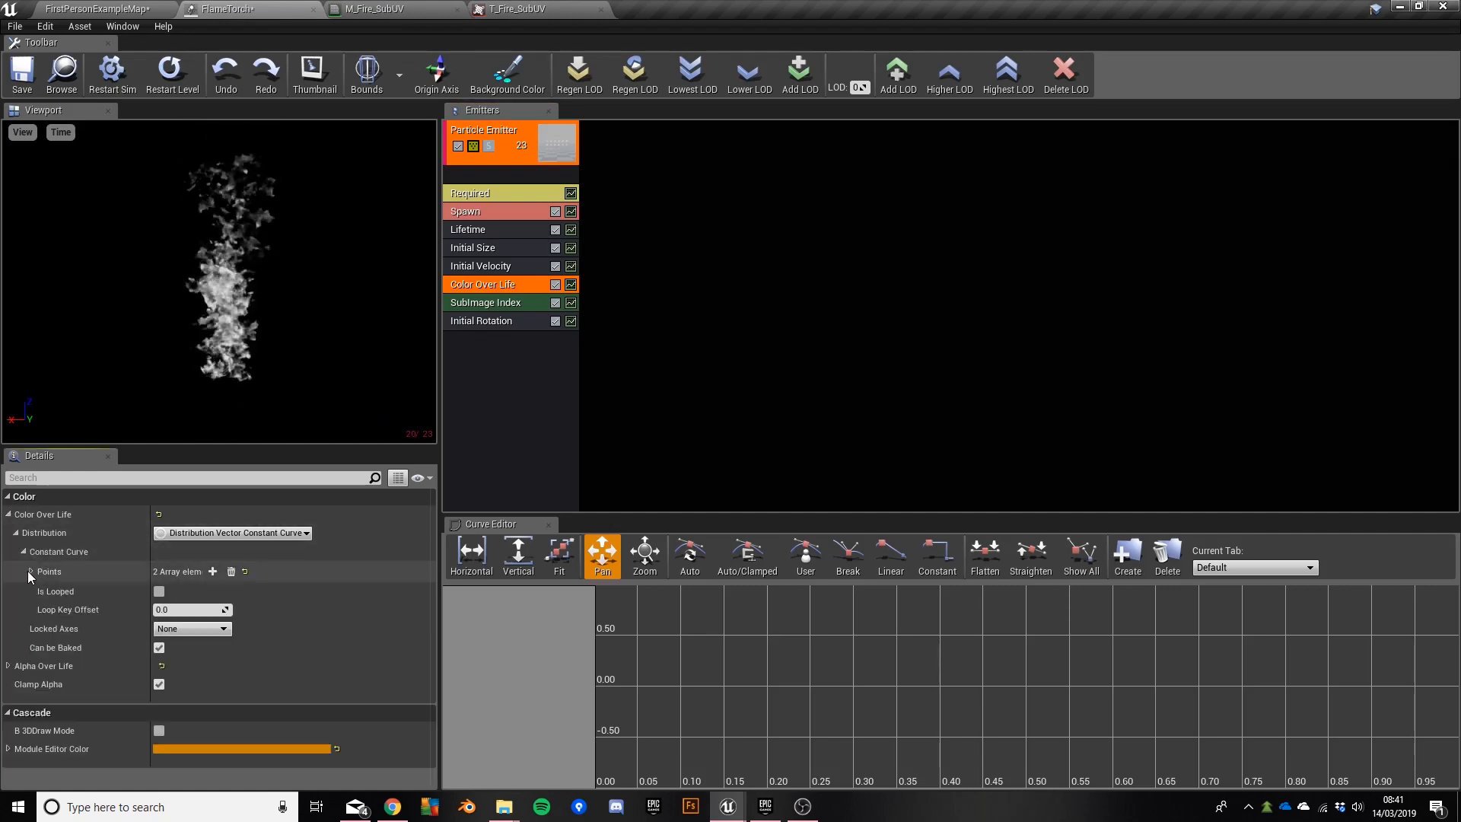
pyautogui.click(31, 572)
pyautogui.click(38, 591)
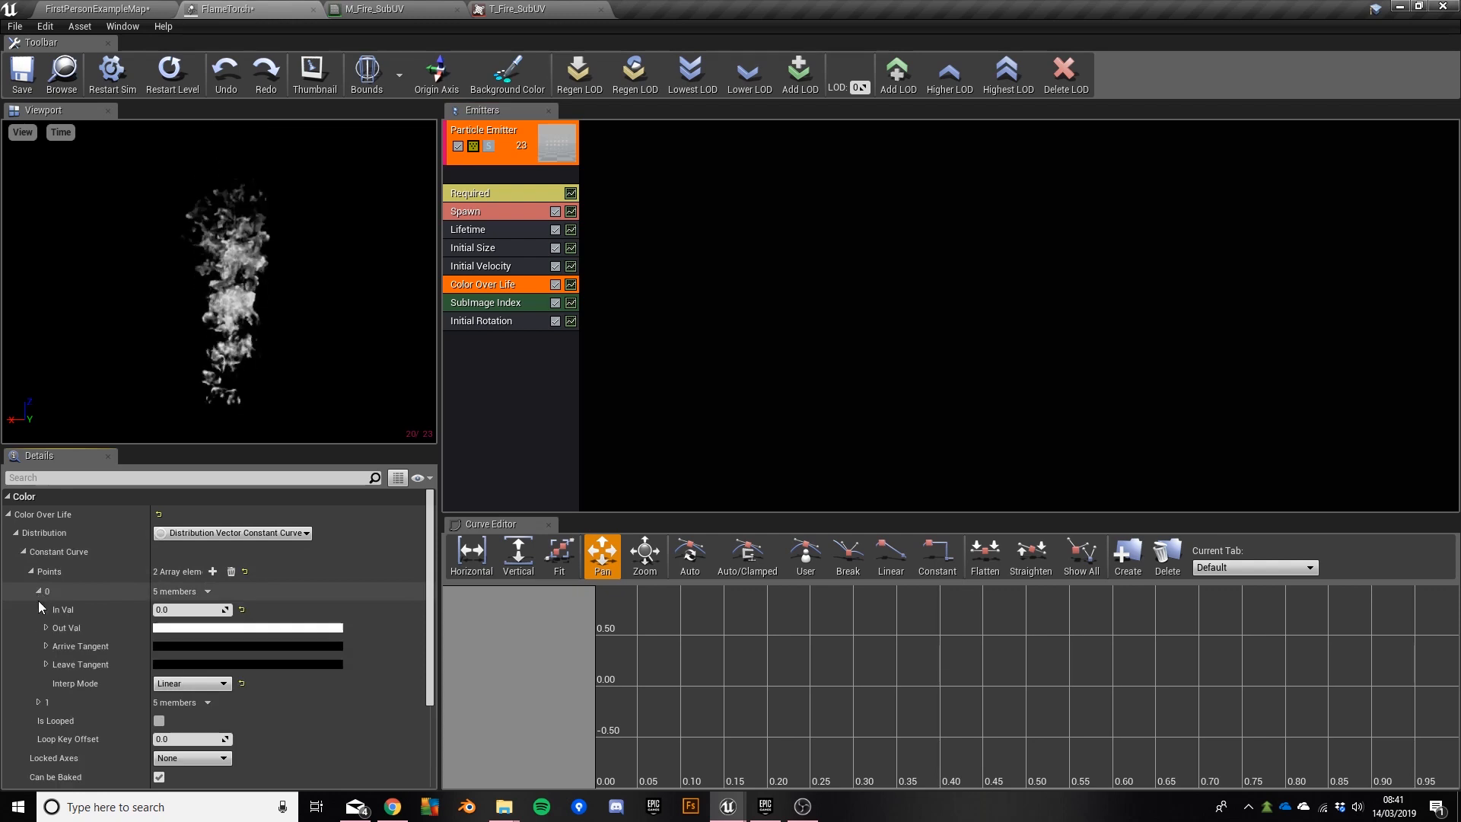
pyautogui.click(38, 703)
pyautogui.click(188, 609)
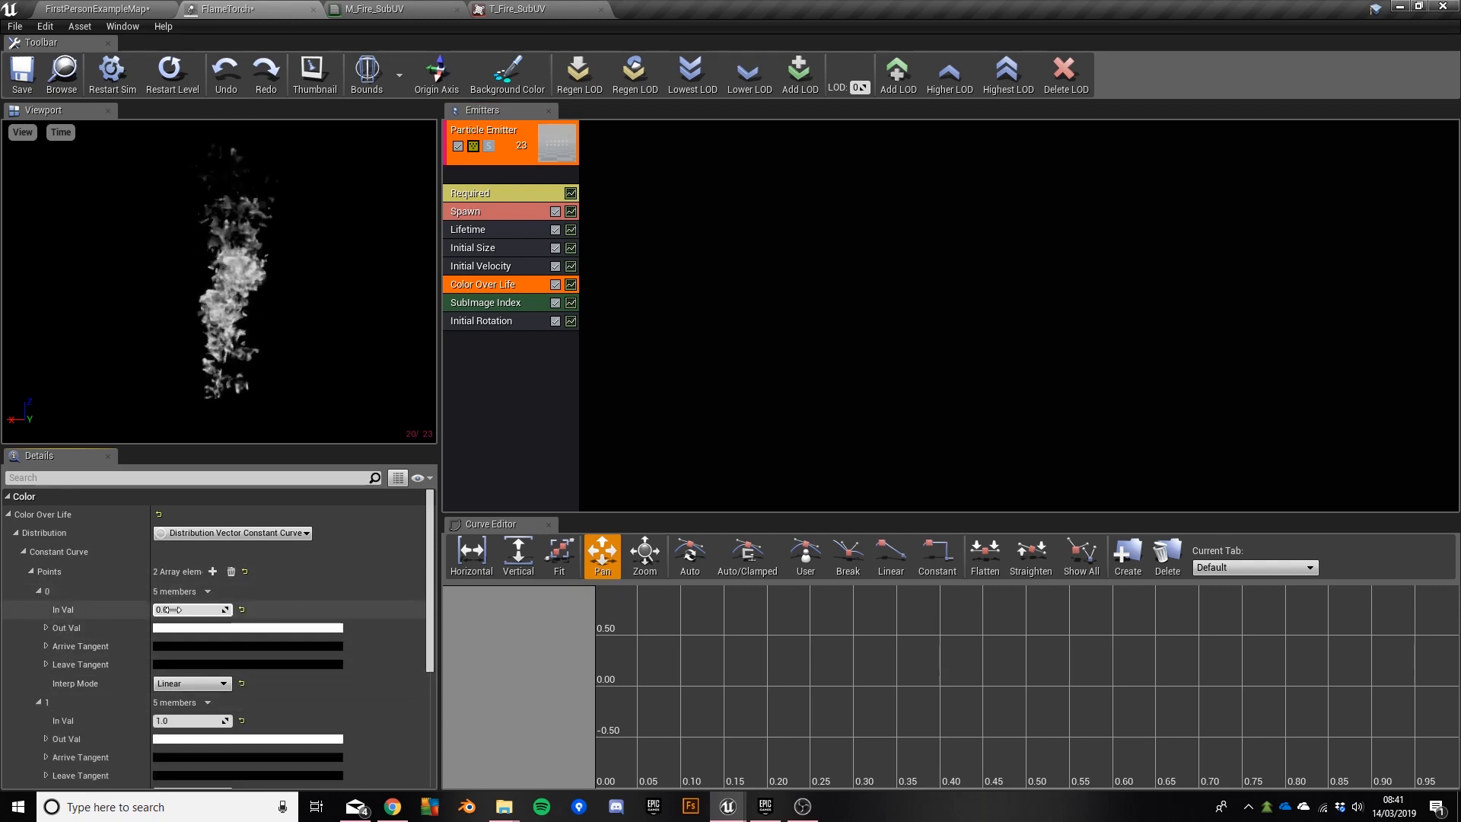
pyautogui.scroll(-2, 309, 582)
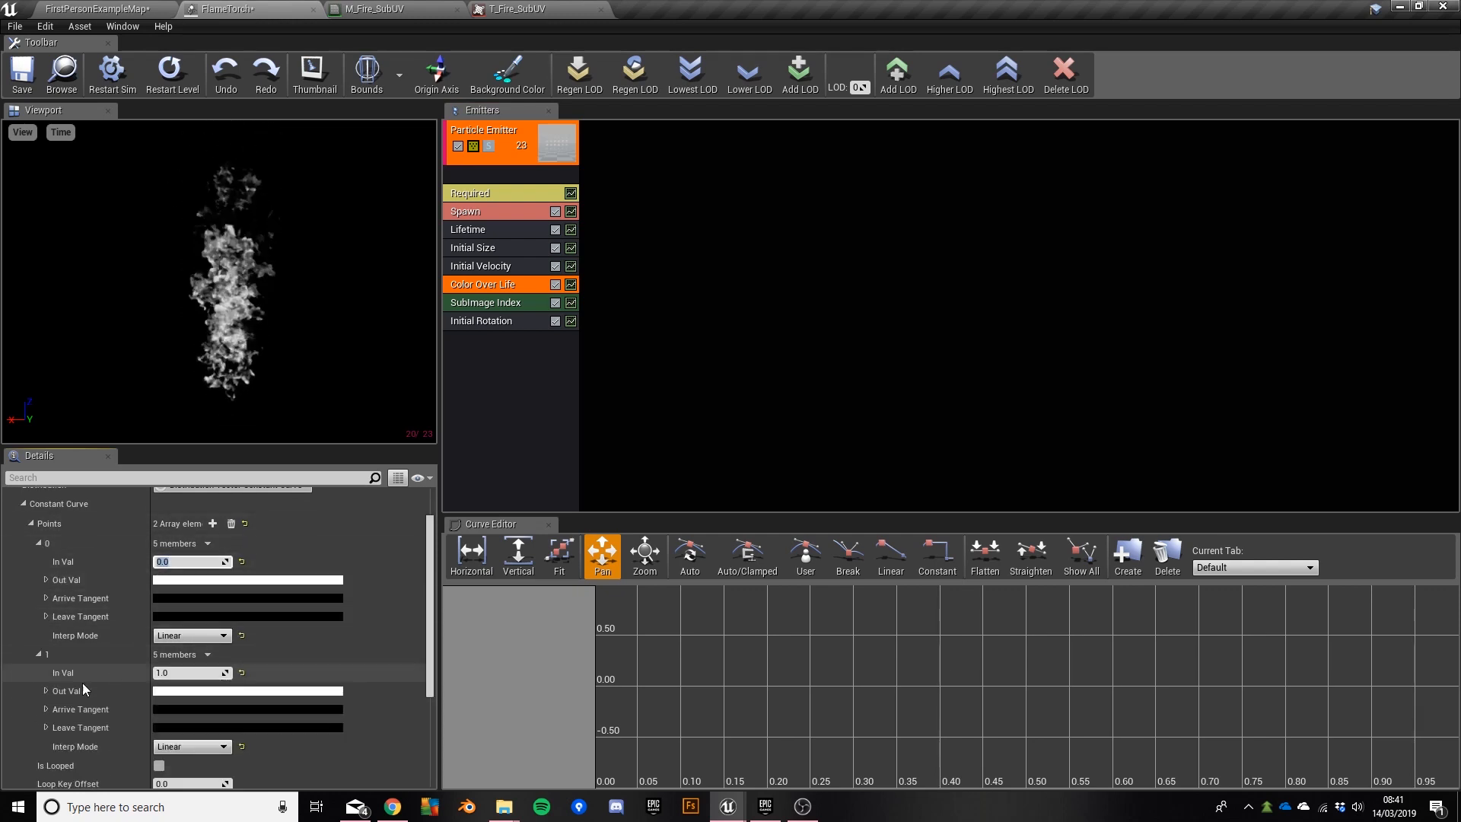
pyautogui.click(185, 674)
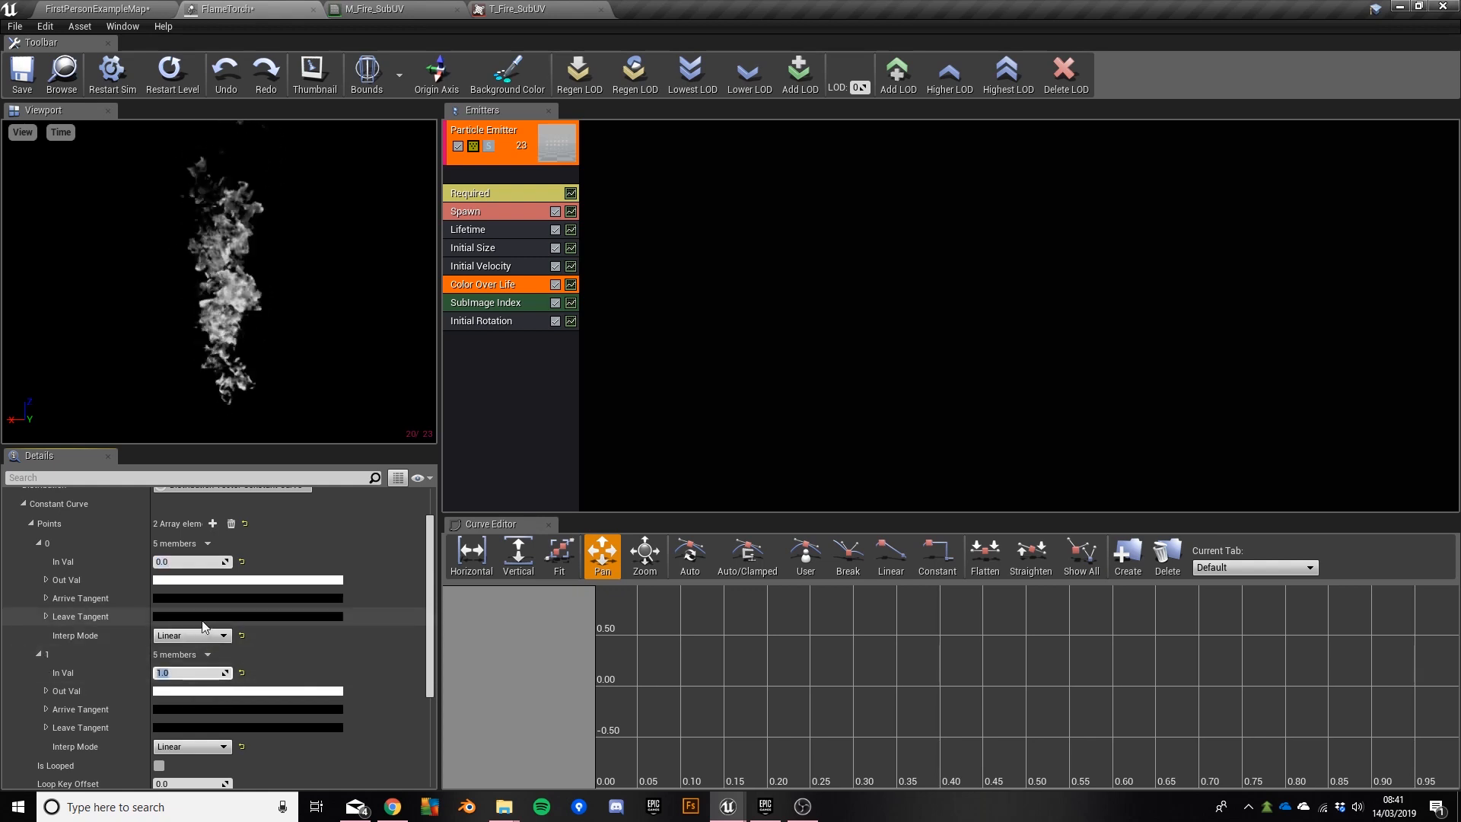
# Step: Make Color Over Life's point 0 red by setting G and B of its Out Val to 0
pyautogui.click(46, 579)
pyautogui.scroll(-2, 175, 585)
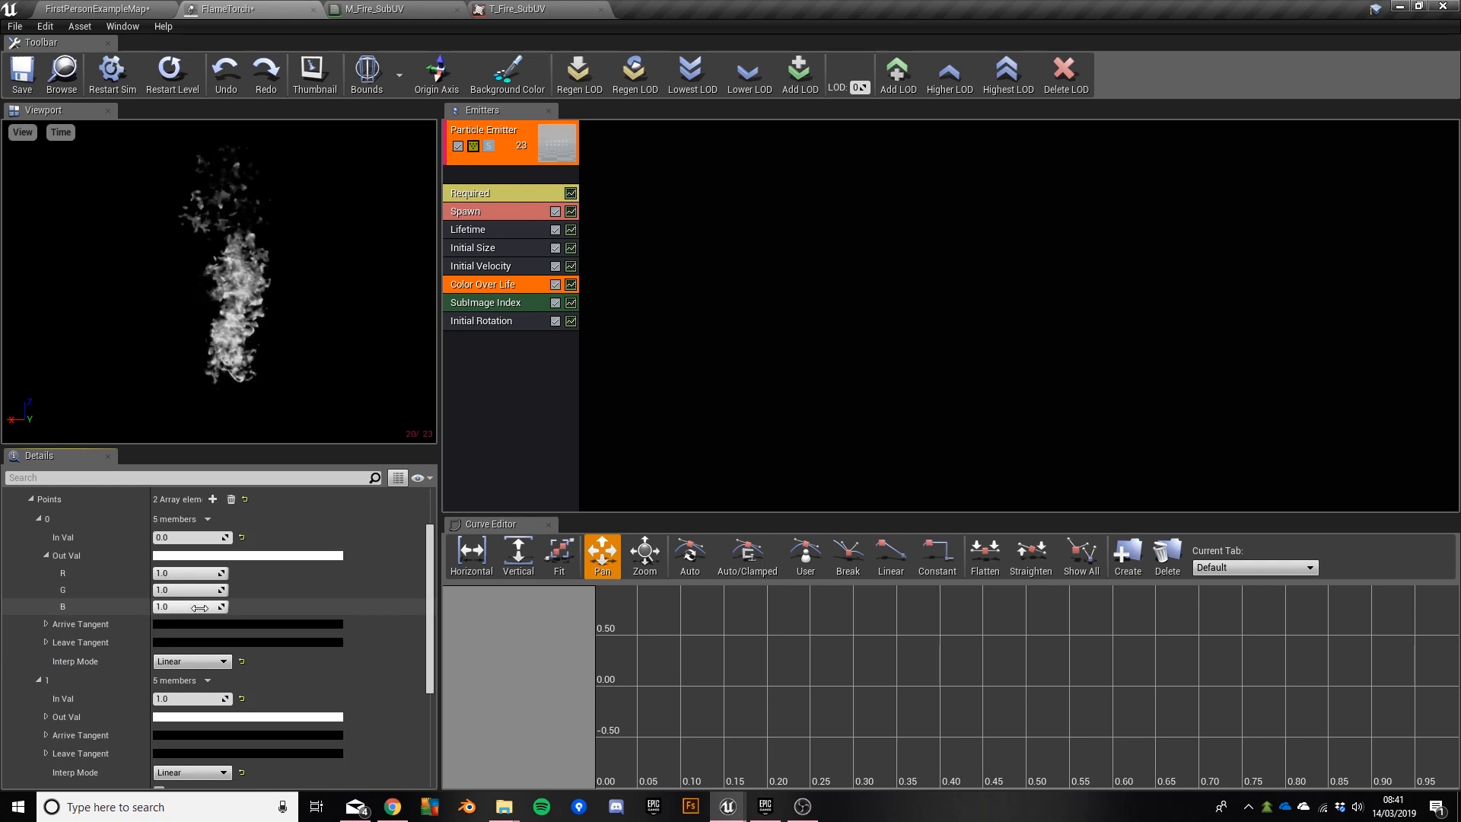
pyautogui.click(192, 567)
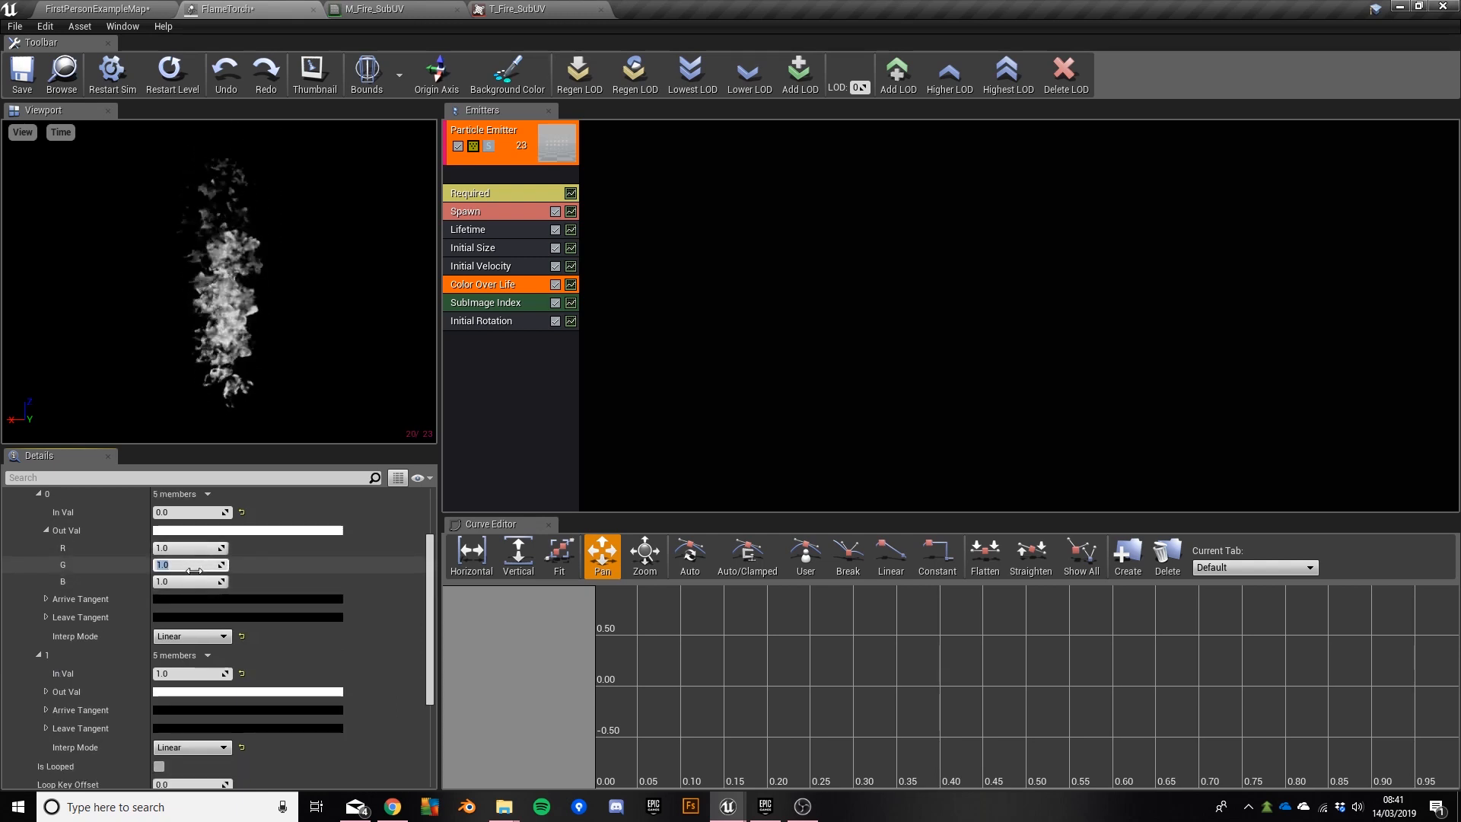
pyautogui.write('0')
pyautogui.press('Tab')
pyautogui.write('0')
pyautogui.press('Return')
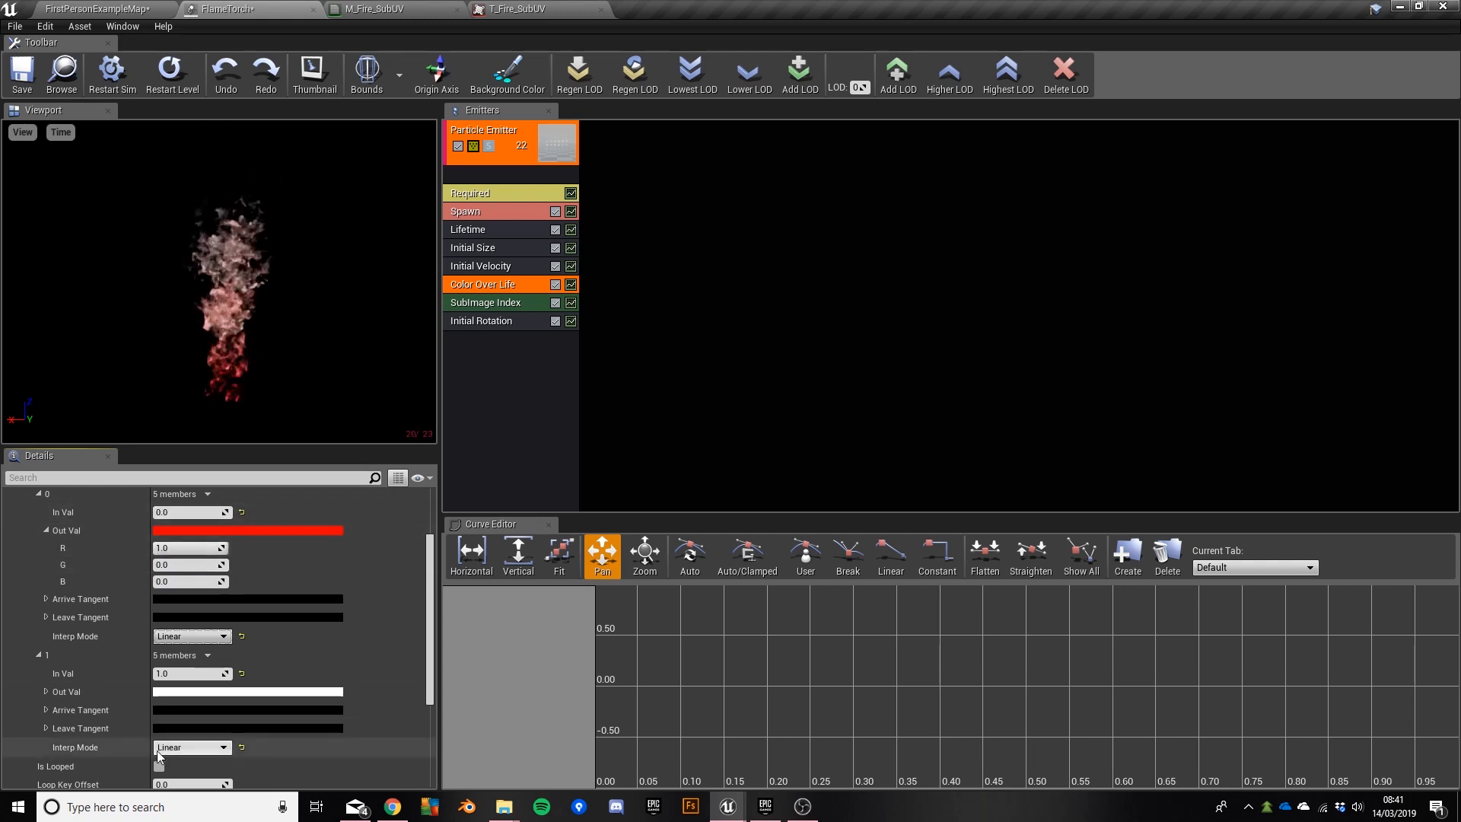
# Step: Make Color Over Life's point 1 green by setting R and B of its Out Val to 0
pyautogui.click(45, 692)
pyautogui.click(189, 709)
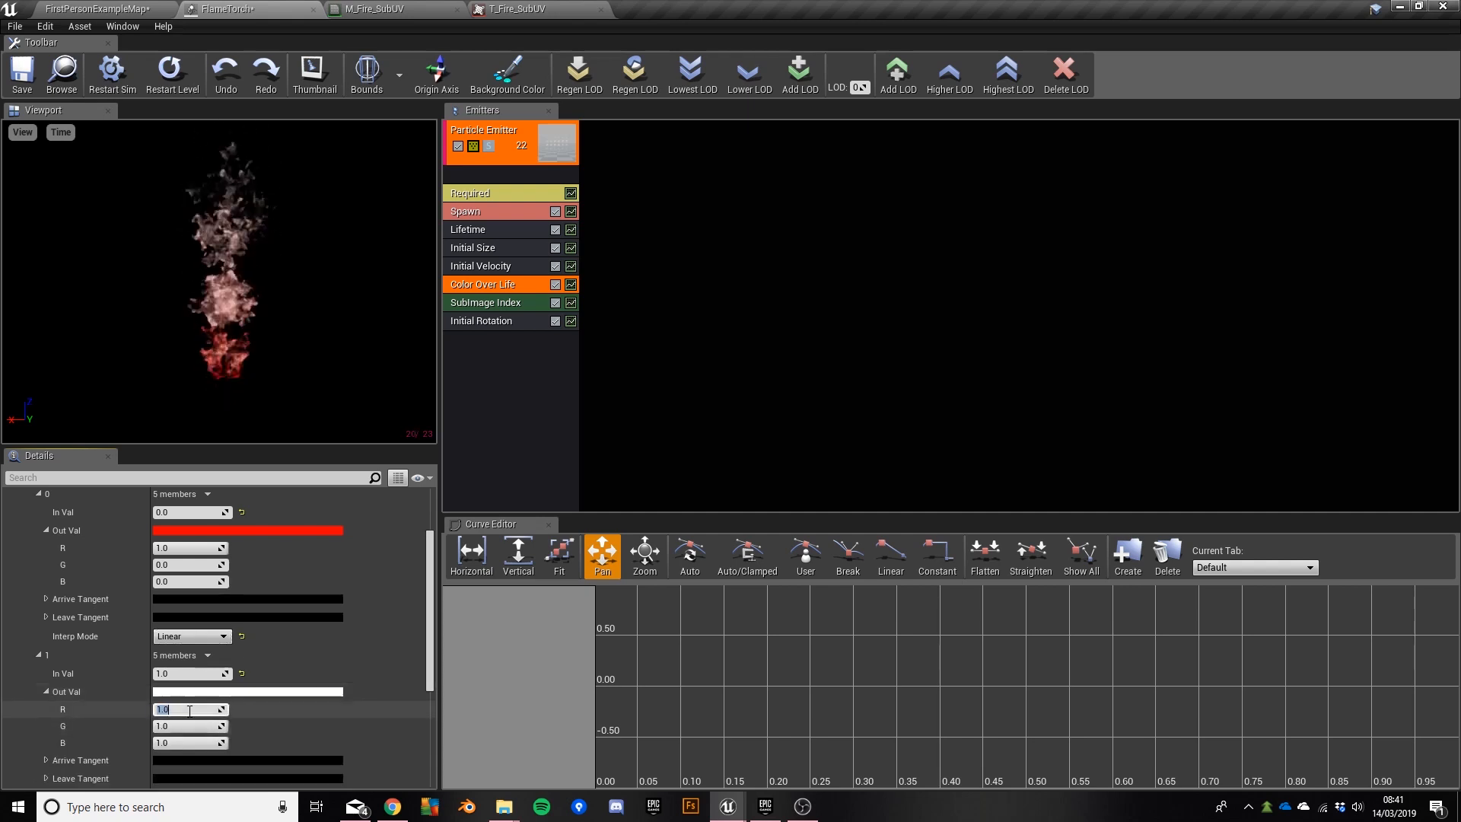
pyautogui.write('0')
pyautogui.press('Tab')
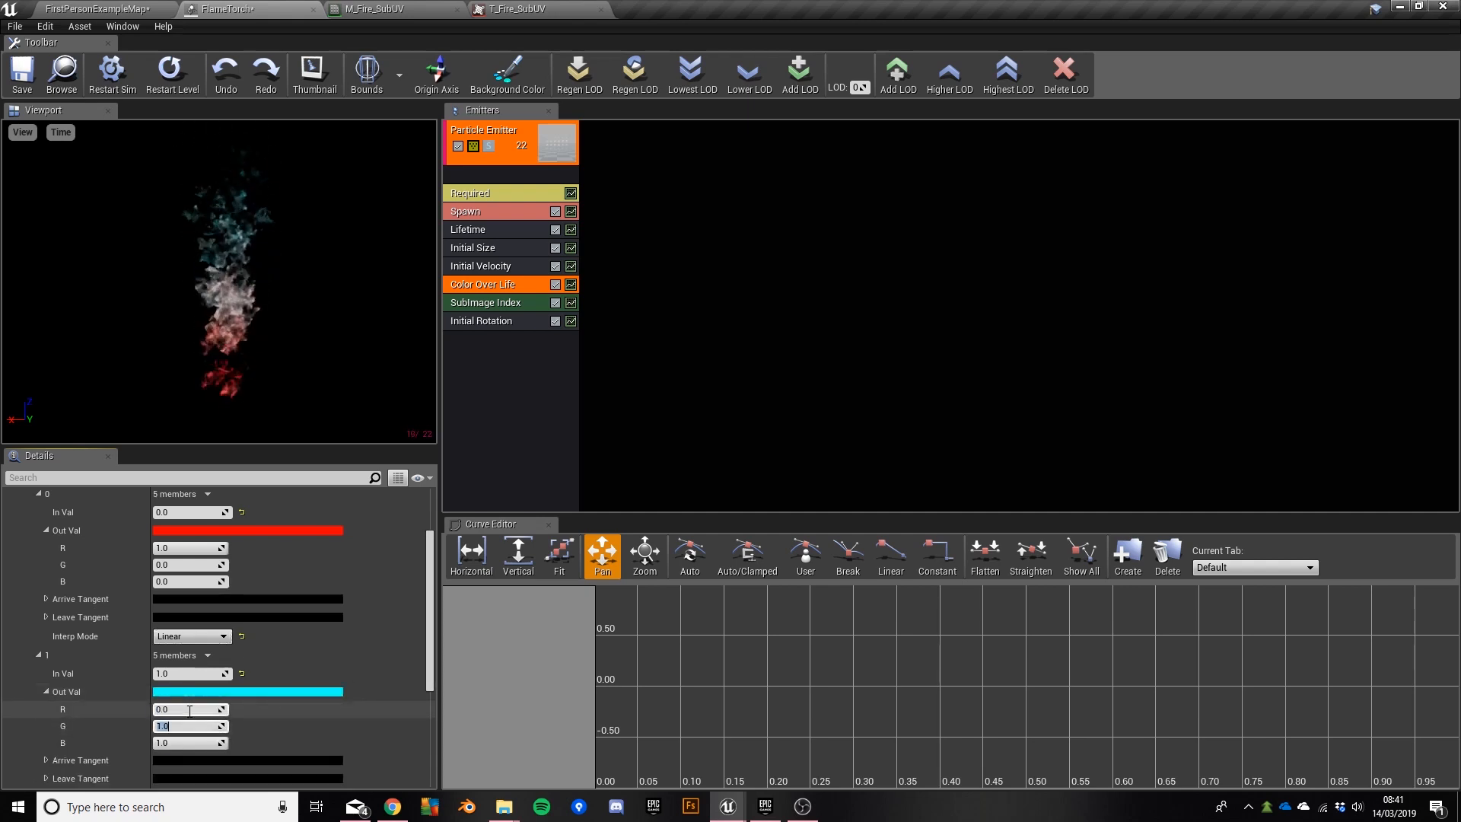
pyautogui.press('Tab')
pyautogui.write('0')
pyautogui.press('Return')
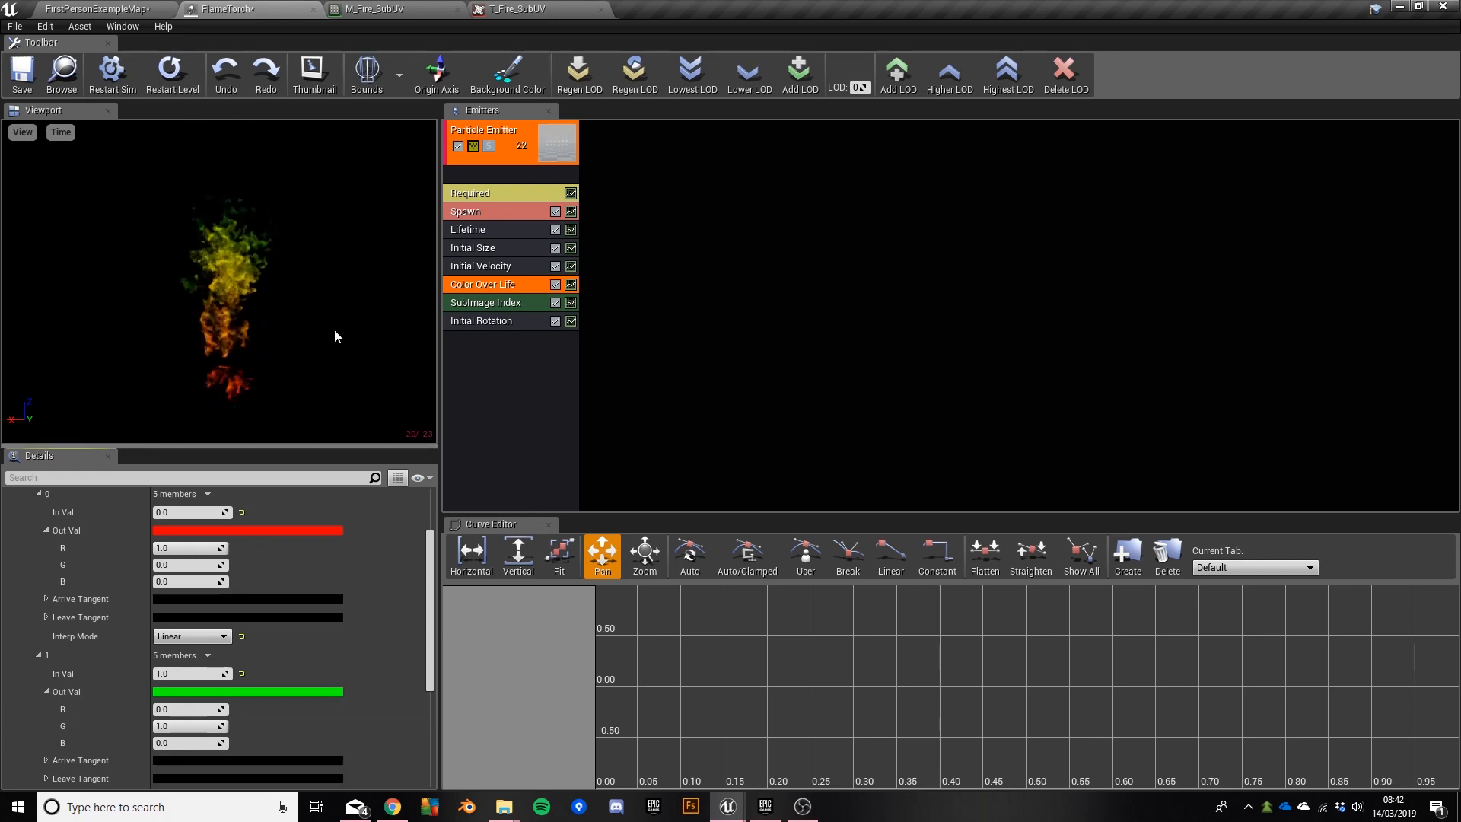
# Step: Return to the M_Fire_SubUV material graph and select its main material node to examine the Emissive Color and Opacity inputs
pyautogui.click(376, 10)
pyautogui.moveTo(1046, 366); pyautogui.dragTo(666, 363, button='right')
pyautogui.moveTo(929, 290); pyautogui.dragTo(358, 213, button='right')
pyautogui.moveTo(713, 261); pyautogui.dragTo(611, 269, button='right')
pyautogui.moveTo(726, 279); pyautogui.dragTo(912, 340)
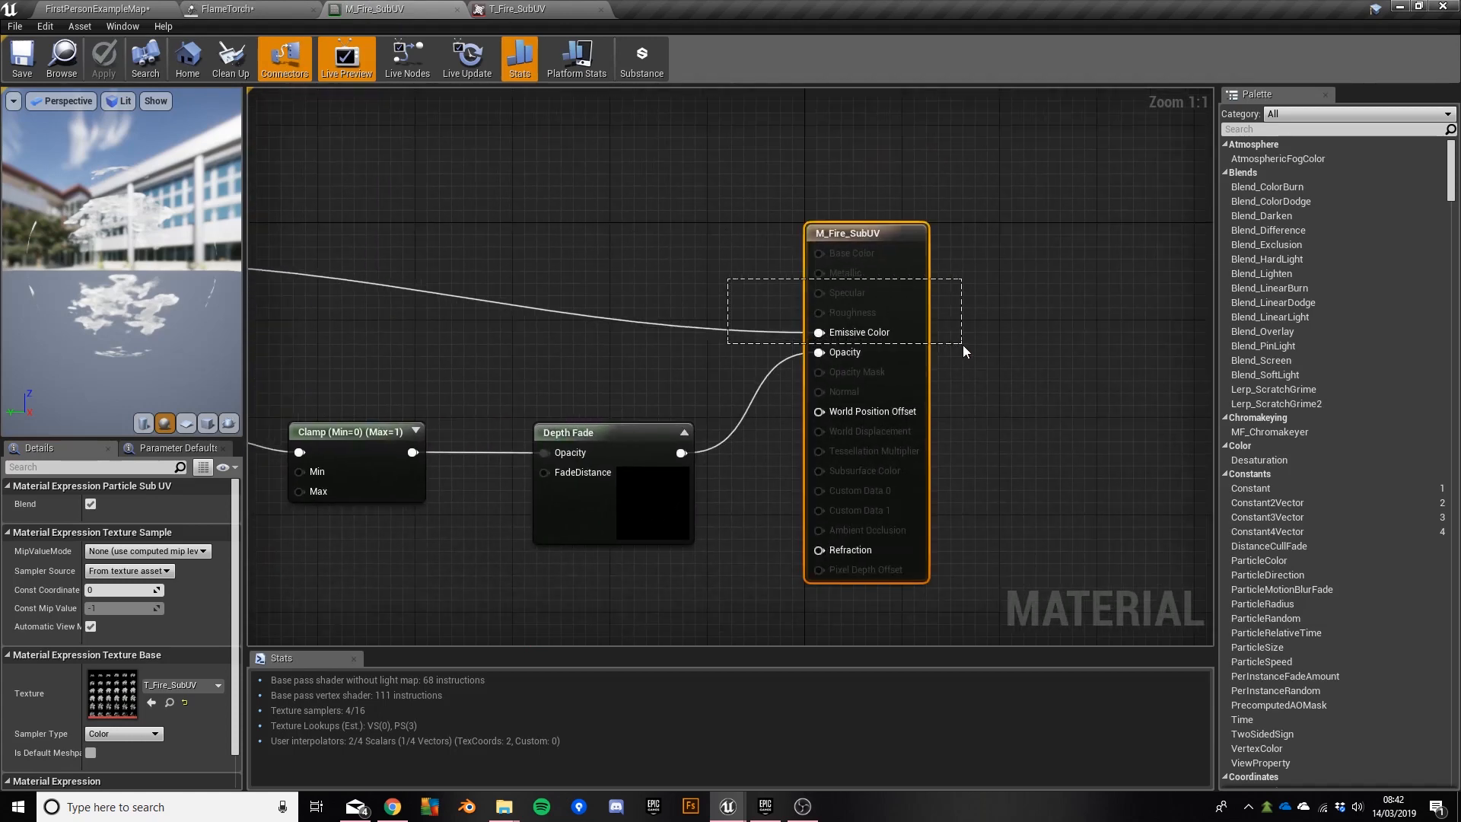
pyautogui.moveTo(962, 345); pyautogui.dragTo(963, 352)
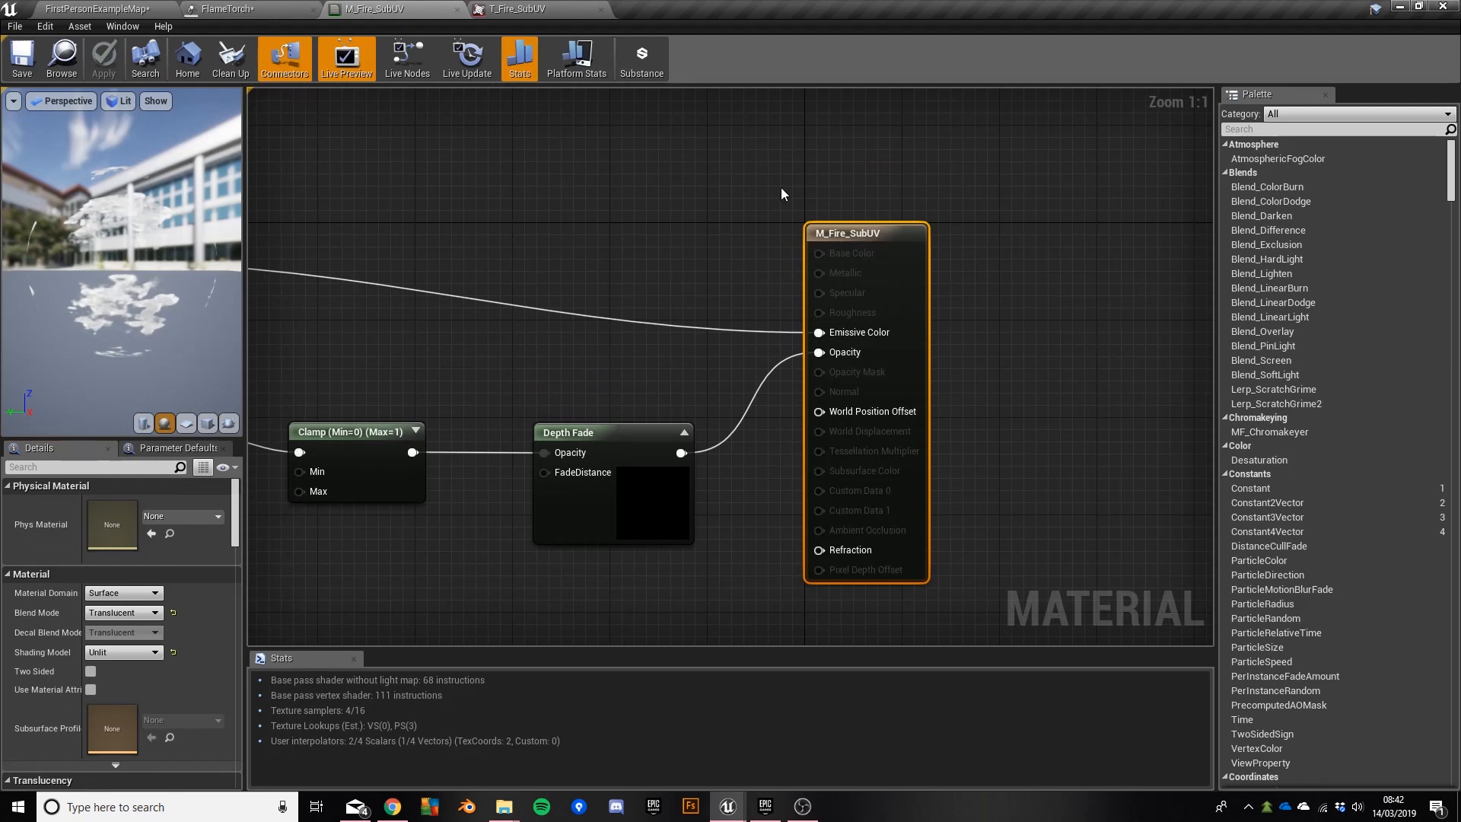
# Step: Return to the FlameTorch particle system and set Color Over Life's point 0 Out Val to R 40, G 10, B 2
pyautogui.click(275, 7)
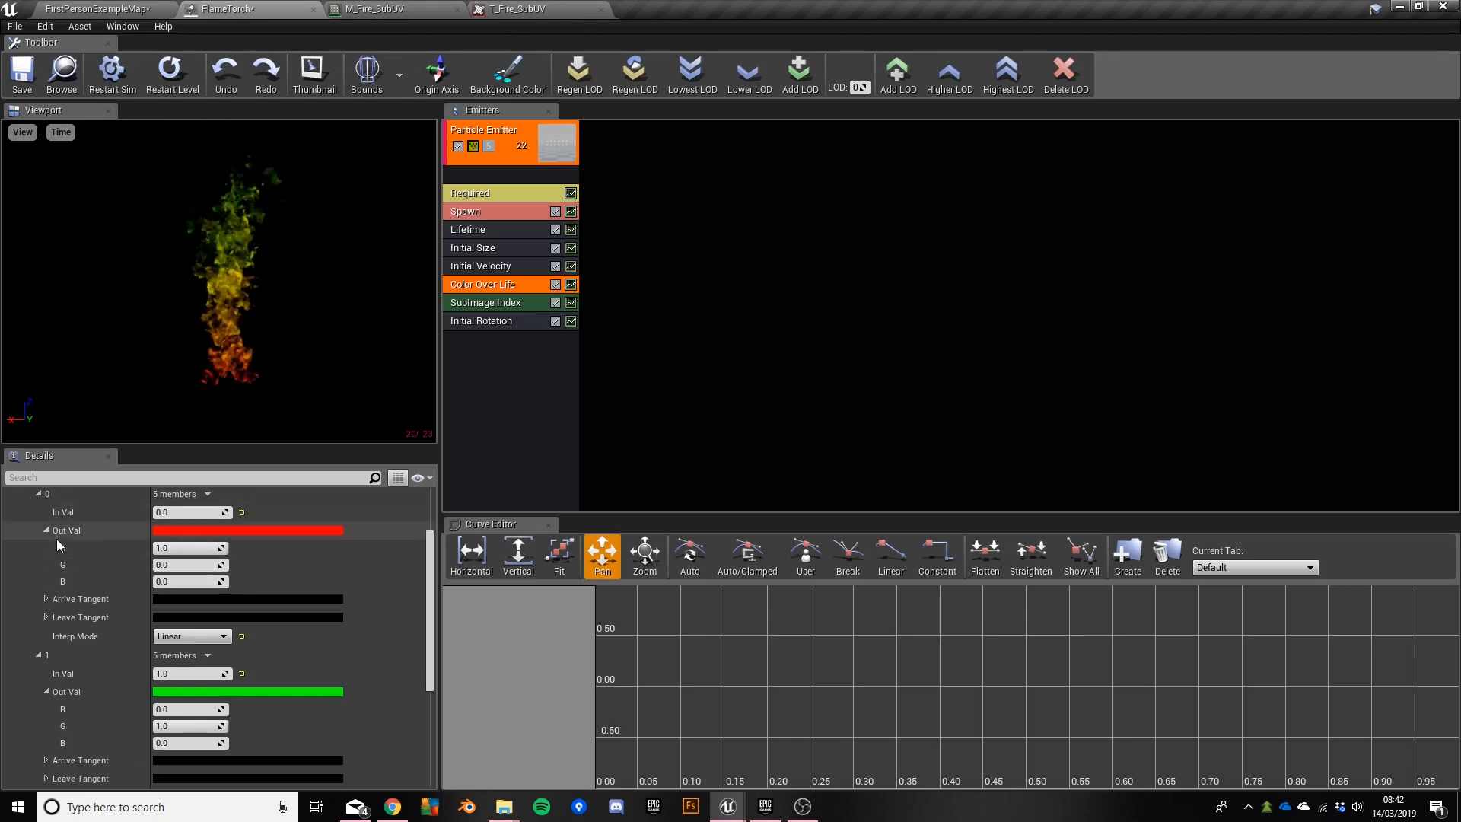
pyautogui.click(191, 549)
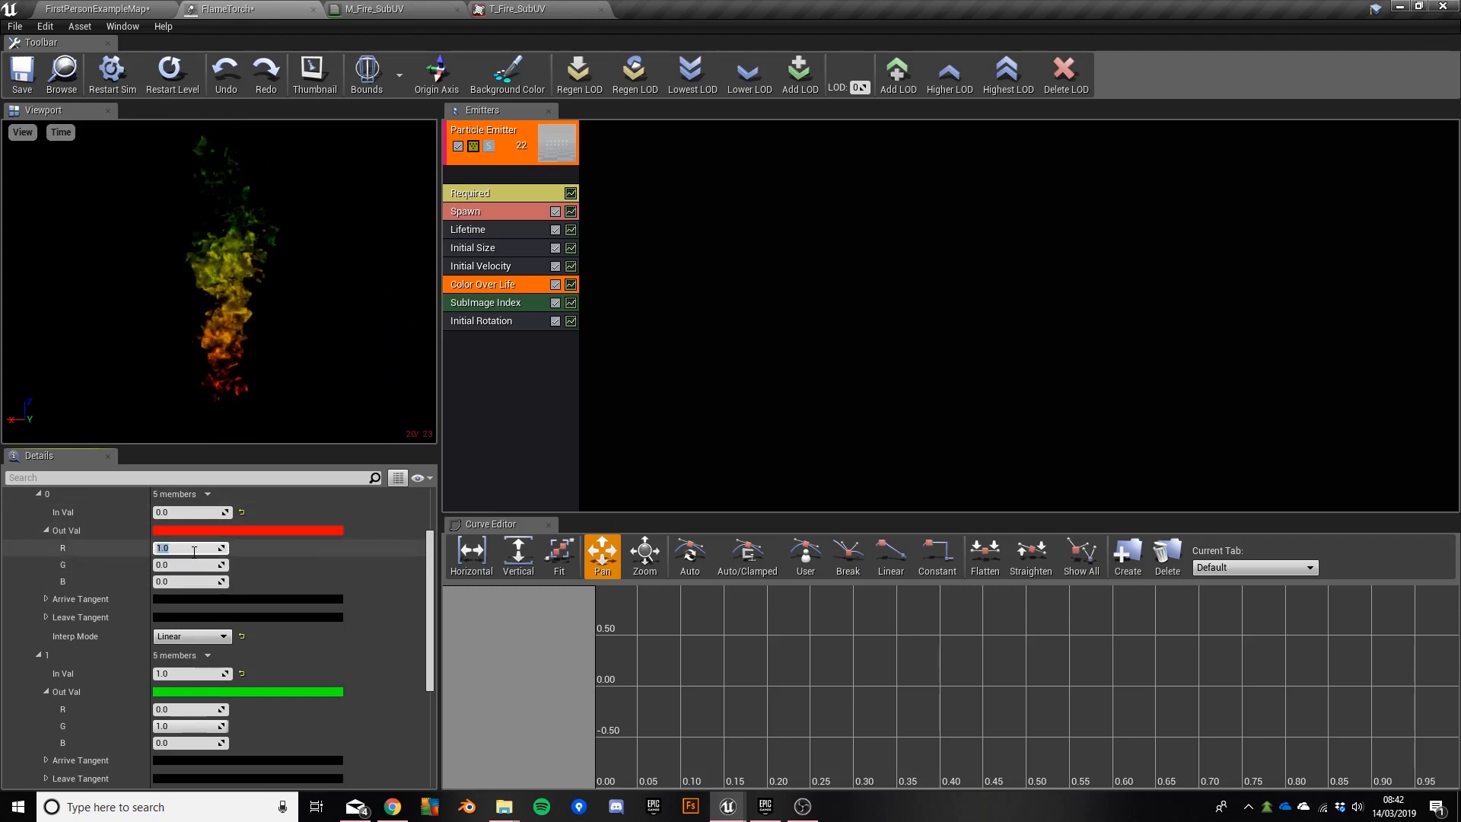
pyautogui.write('40')
pyautogui.press('Tab')
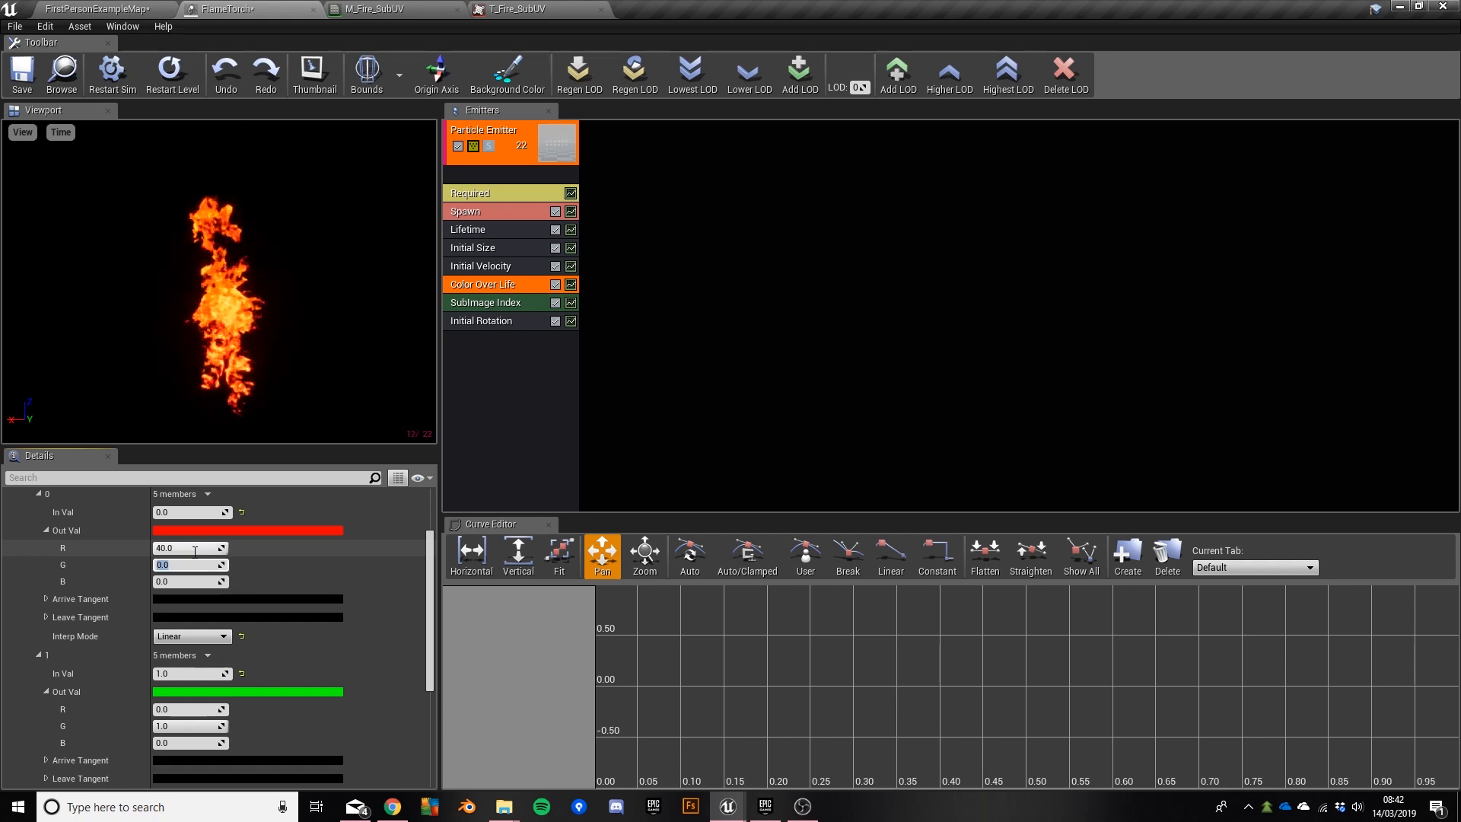
pyautogui.write('10')
pyautogui.press('Tab')
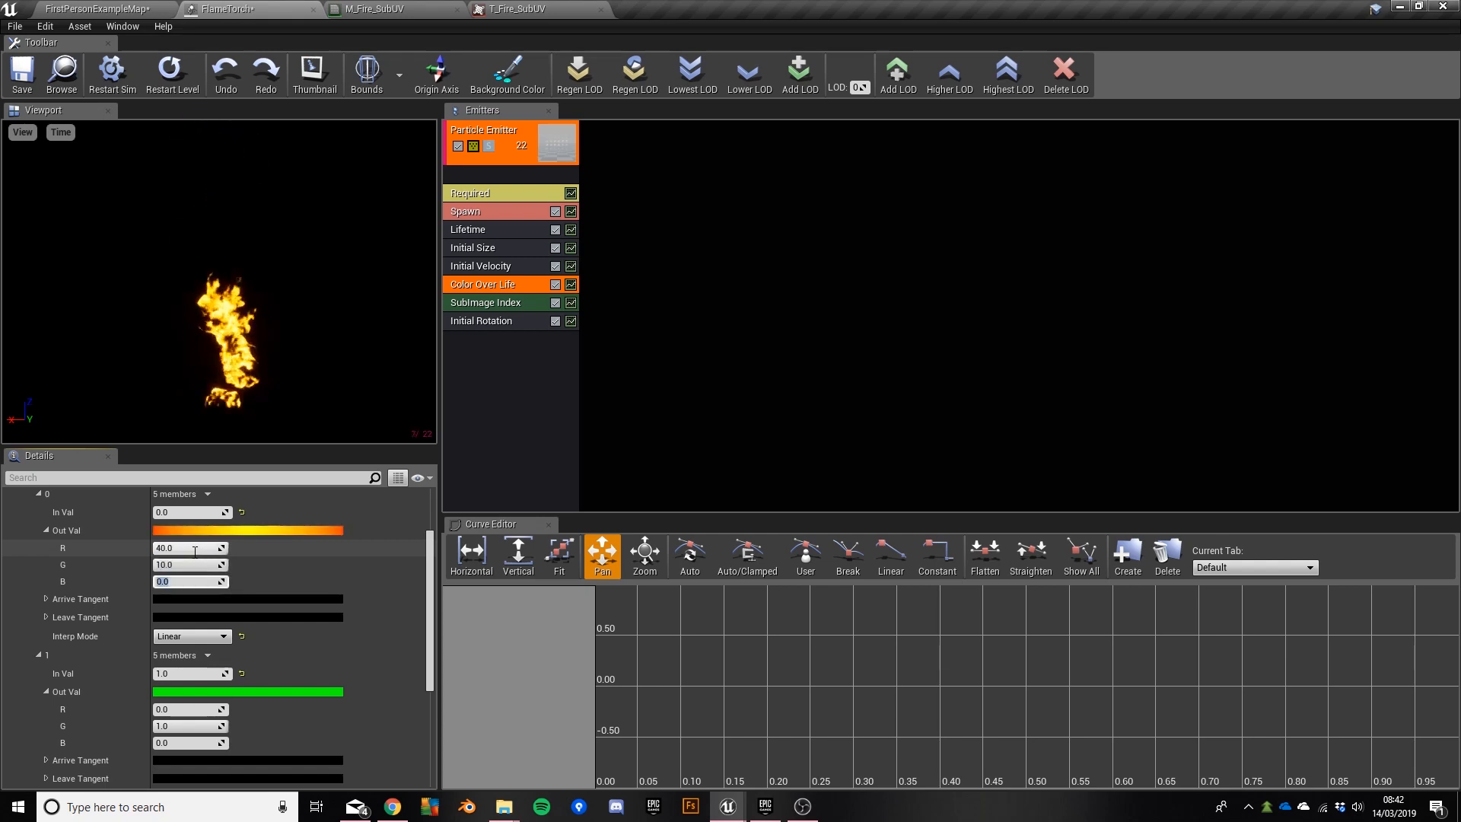
pyautogui.write('2')
pyautogui.press('Return')
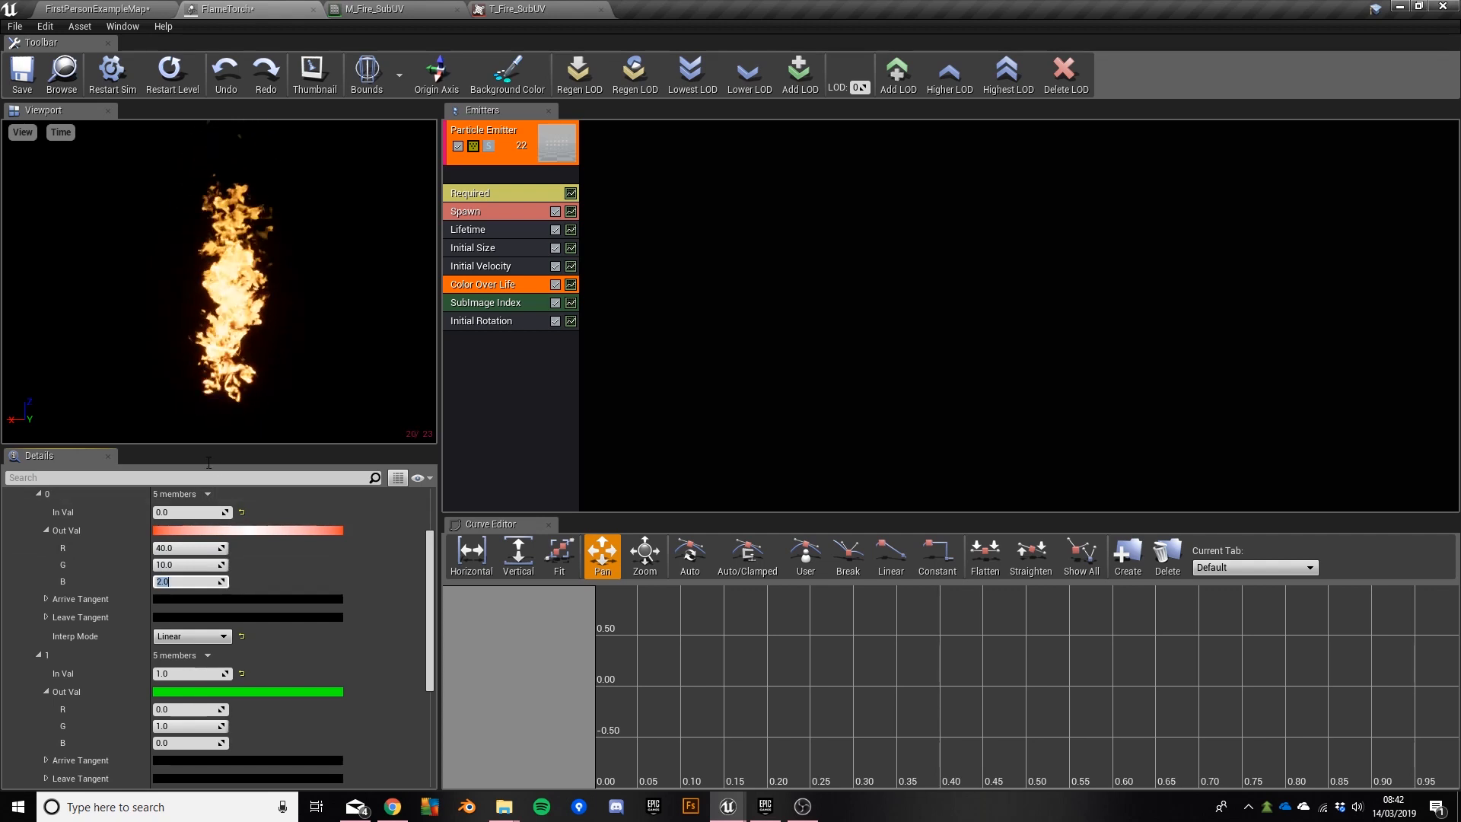
# Step: Try a bright green start colour on Color Over Life's point 0 with R 0, G 100, B 0
pyautogui.click(190, 548)
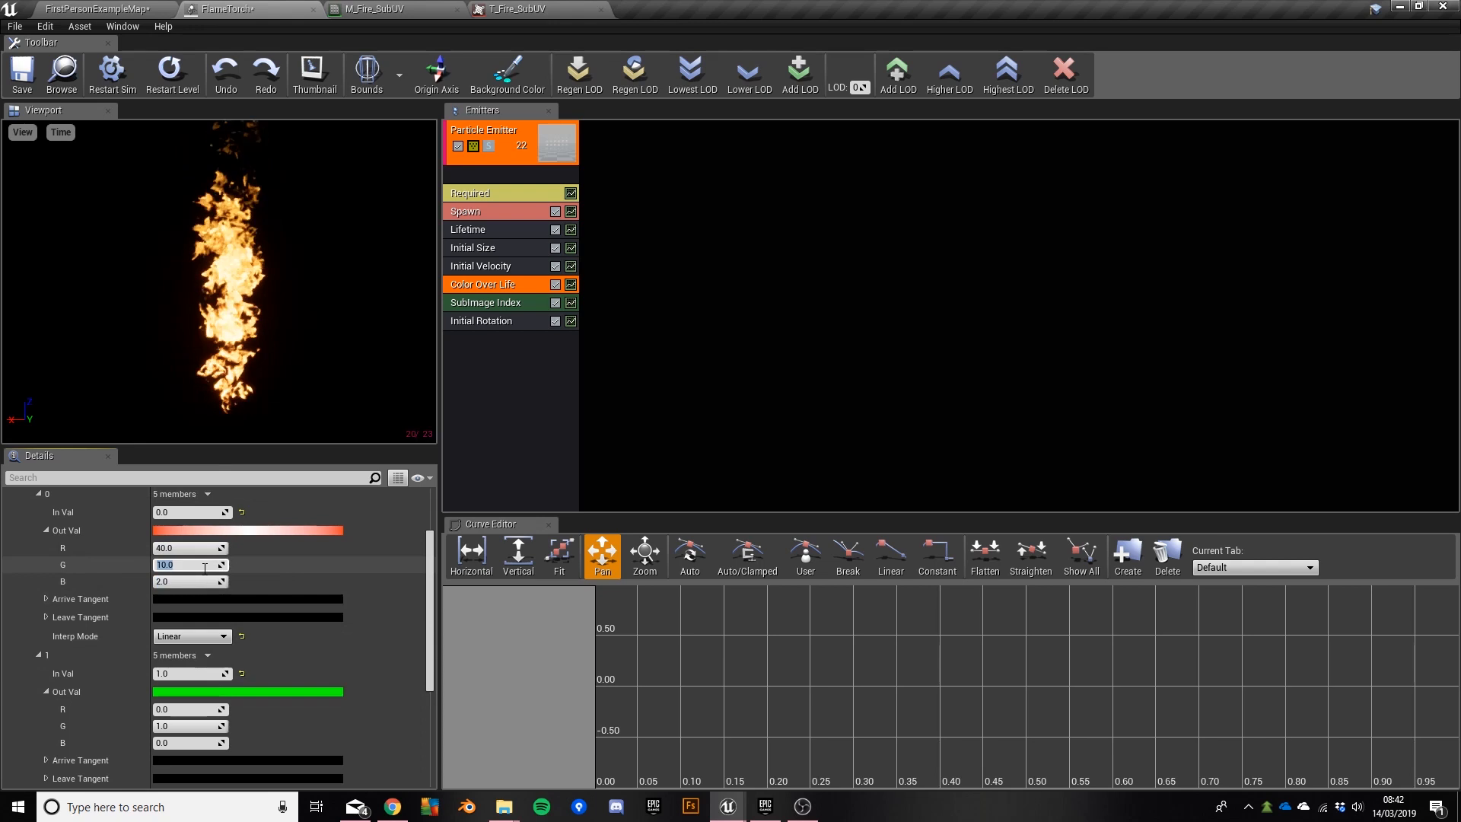
pyautogui.click(184, 549)
pyautogui.write('0')
pyautogui.press('Return')
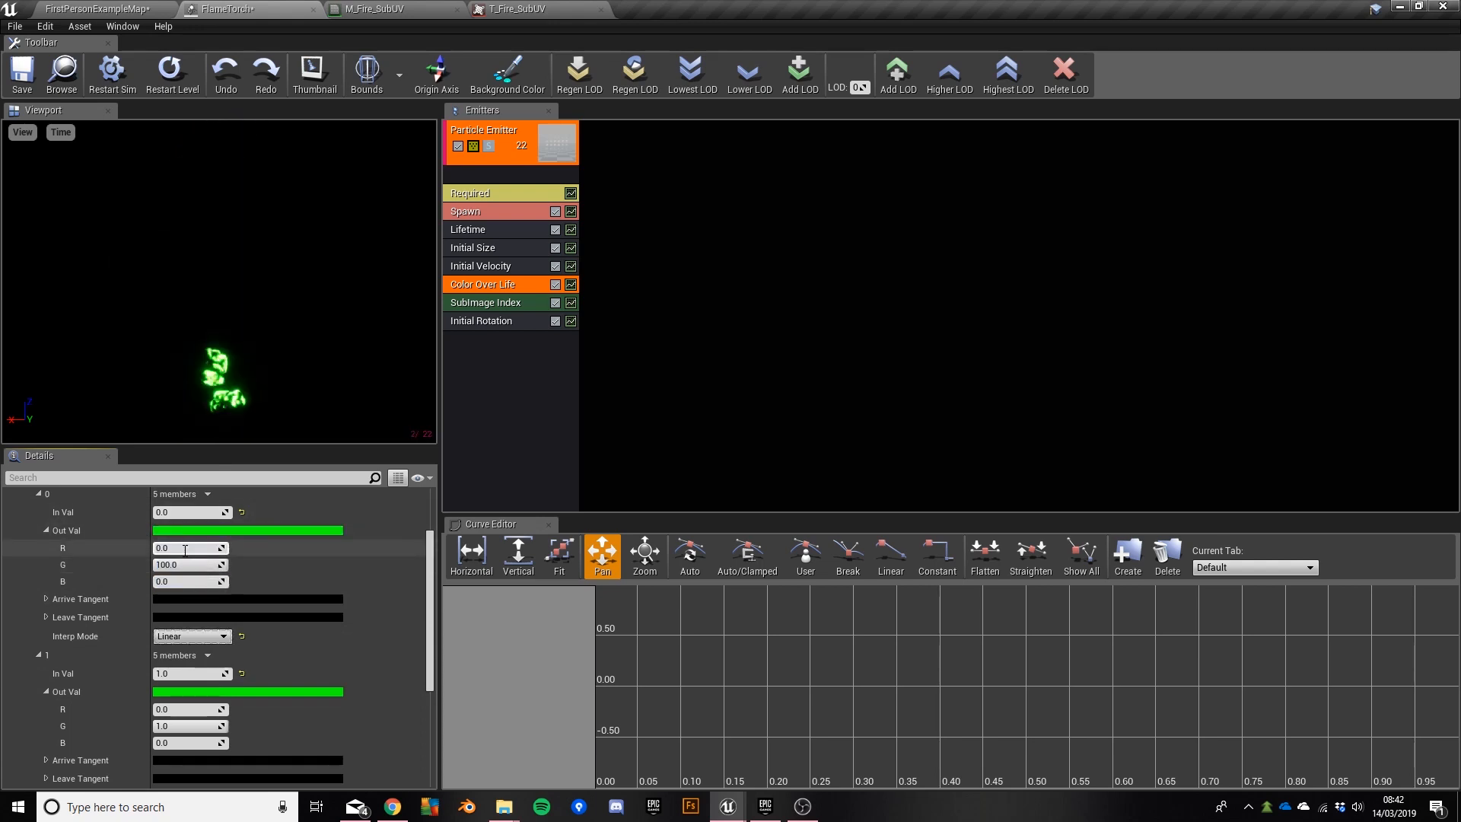
# Step: Restore the fiery Out Val of Color Over Life's point 0 with R 40, G 10, B 2
pyautogui.click(186, 549)
pyautogui.write('40')
pyautogui.press('Tab')
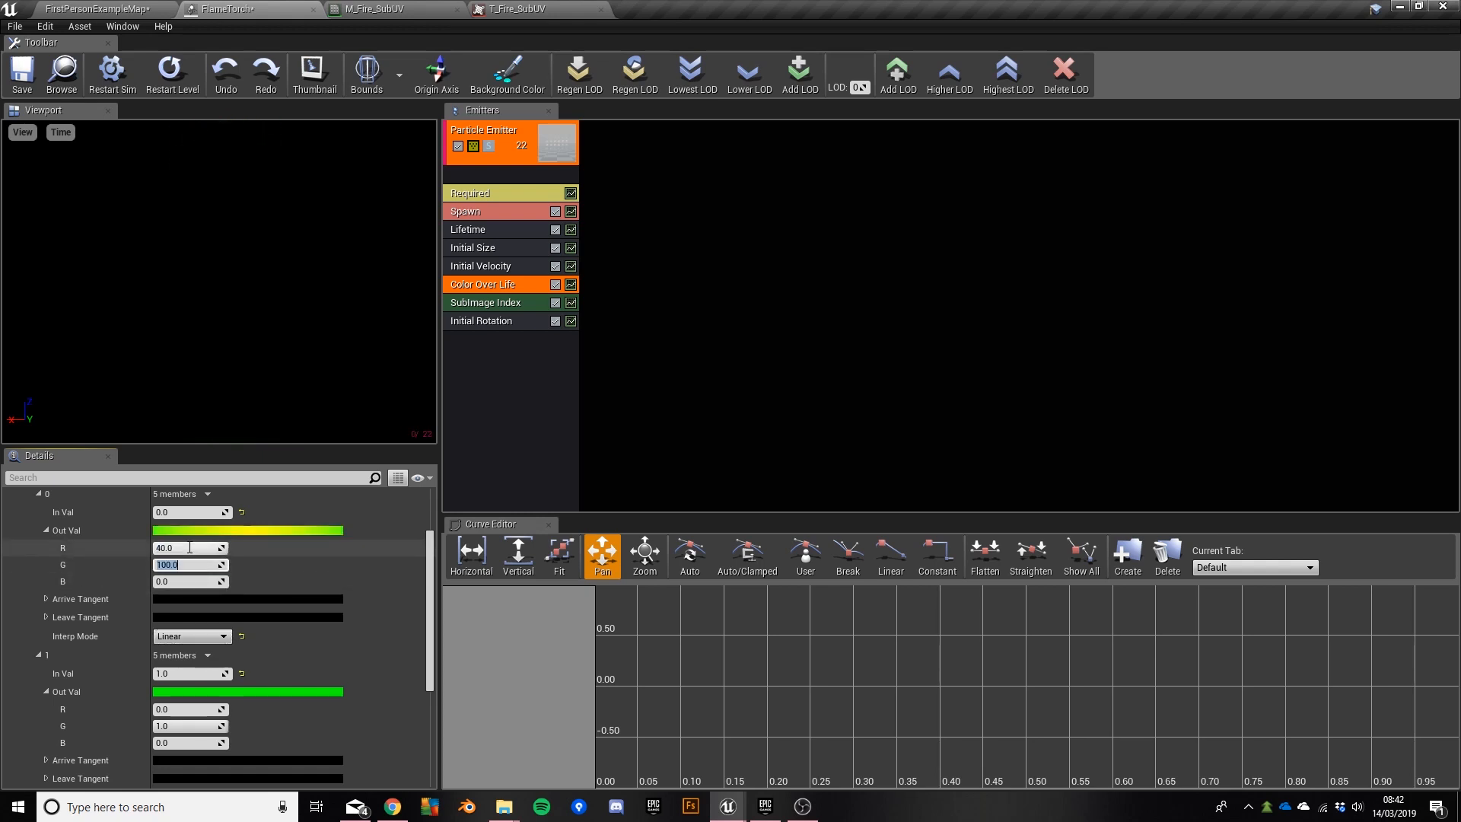
pyautogui.write('10')
pyautogui.press('Tab')
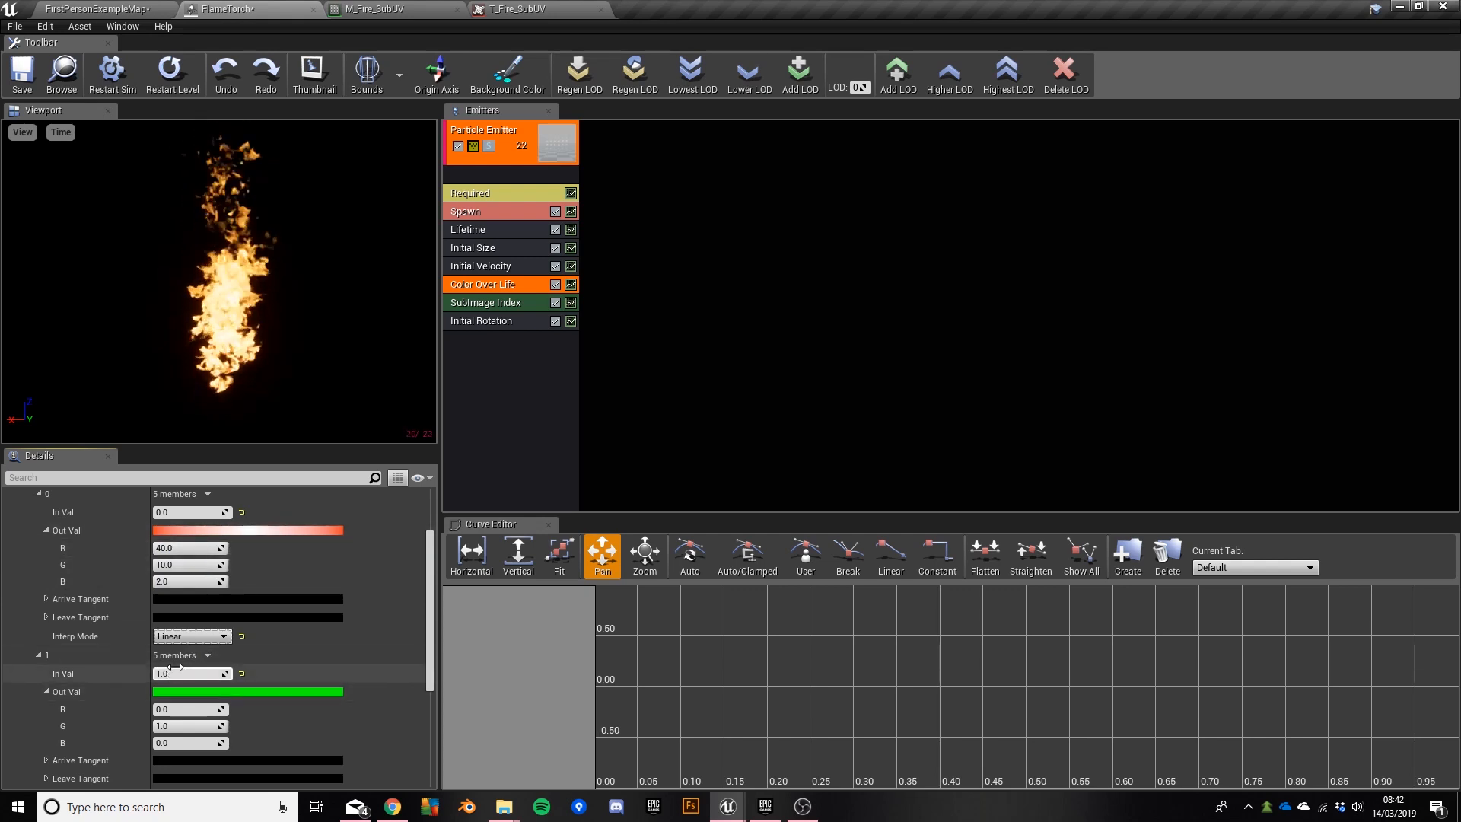
# Step: Set Color Over Life's point 1 Out Val to R 20, G 0, B 0
pyautogui.click(172, 709)
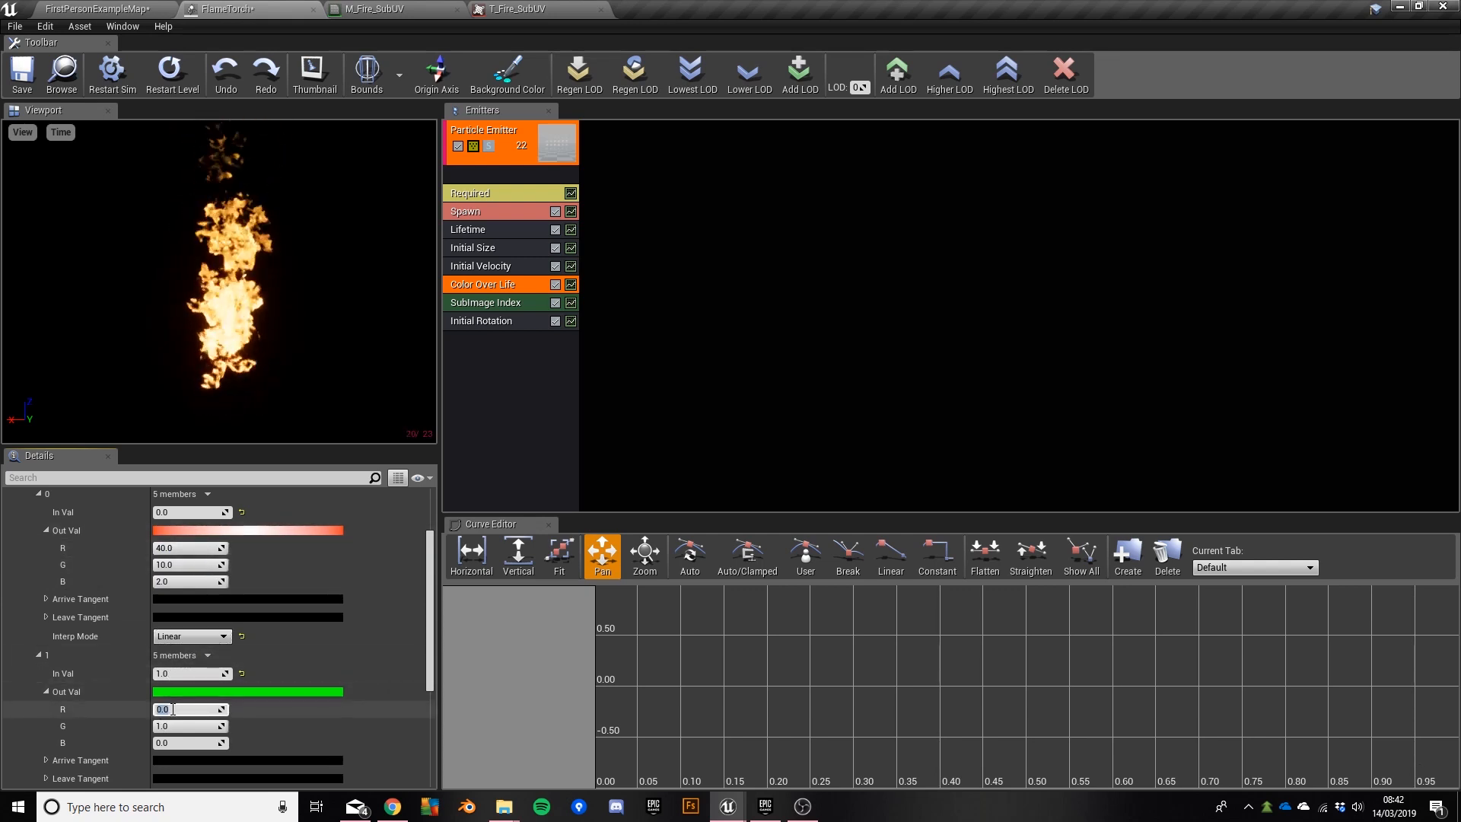
pyautogui.write('20')
pyautogui.press('Tab')
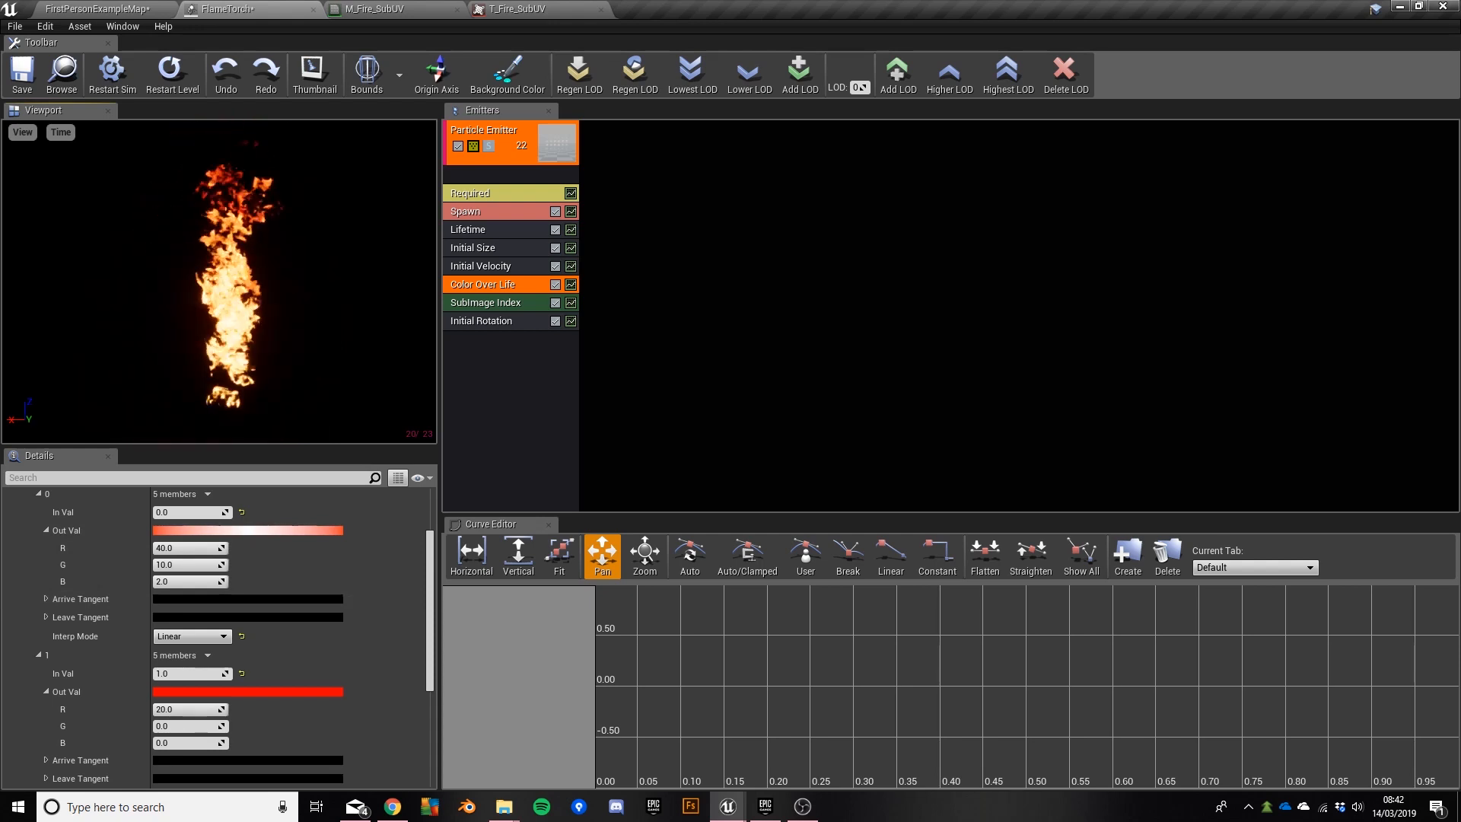
pyautogui.click(46, 691)
pyautogui.click(46, 691)
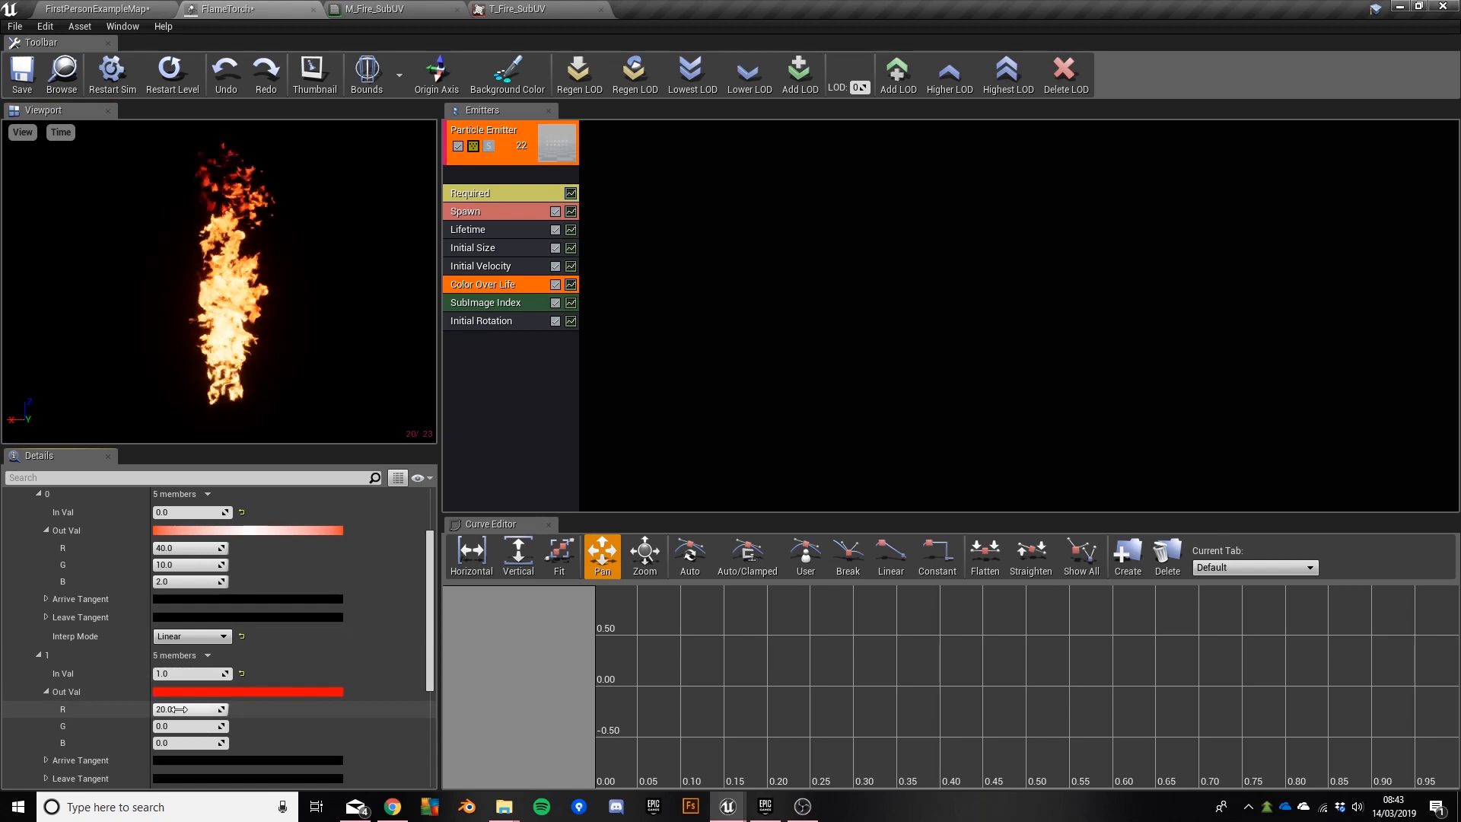
# Step: Try an earlier In Val such as 0.5 for Color Over Life's point 1, then restore it to 1.0
pyautogui.click(185, 675)
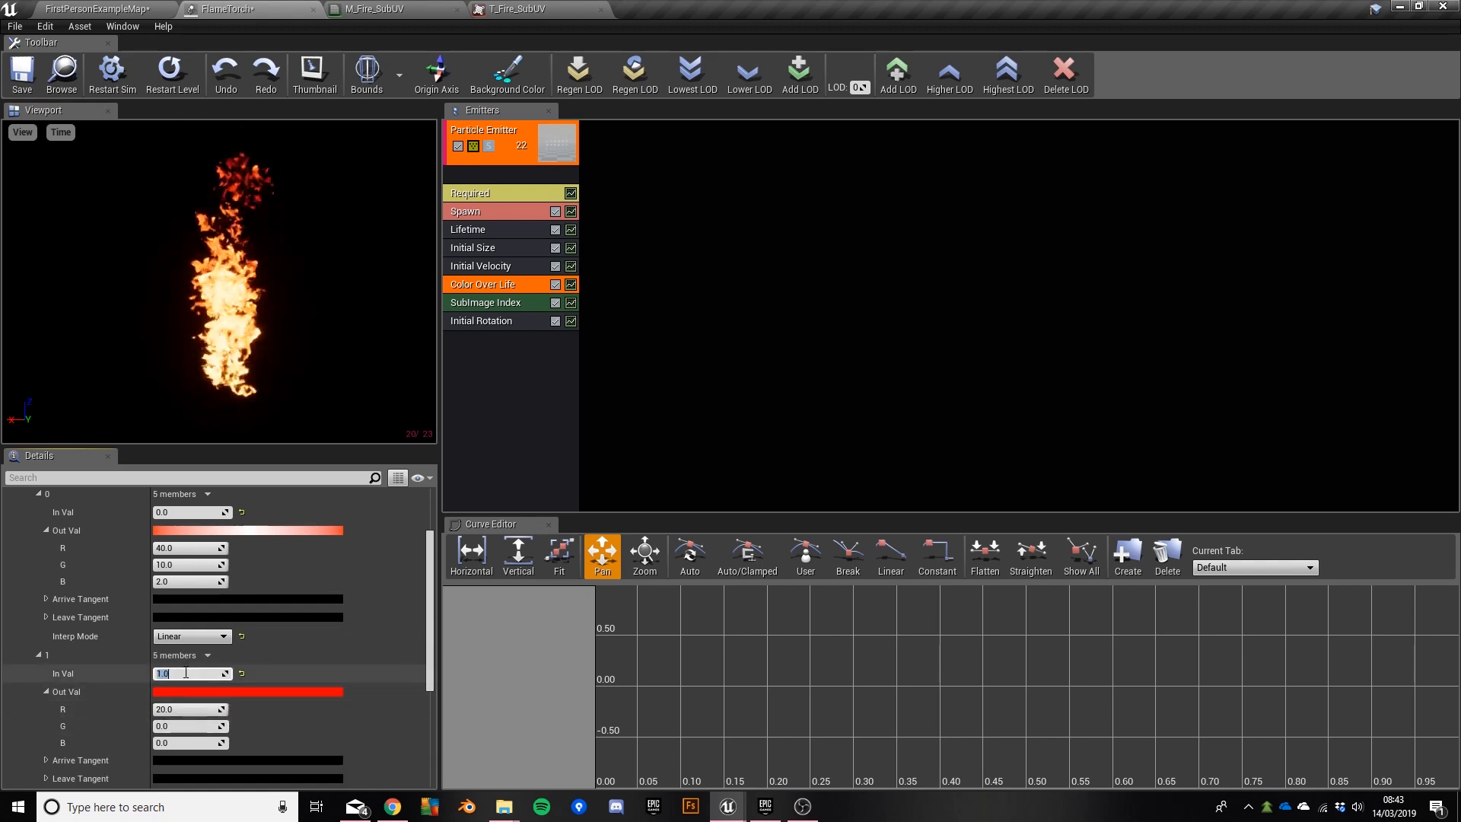
pyautogui.write('0.5')
pyautogui.press('Return')
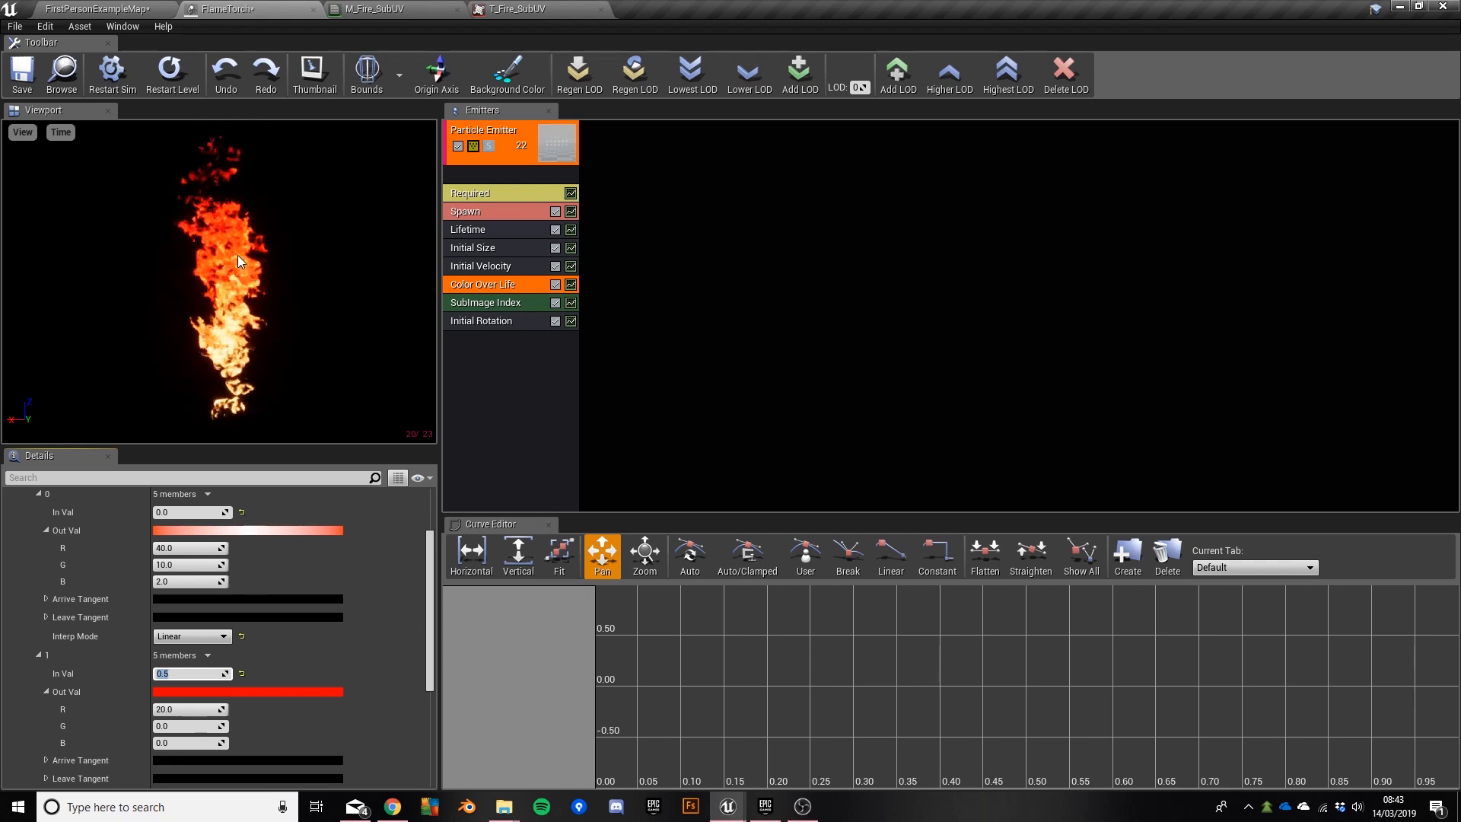
pyautogui.click(183, 674)
pyautogui.write('0.25')
pyautogui.press('Return')
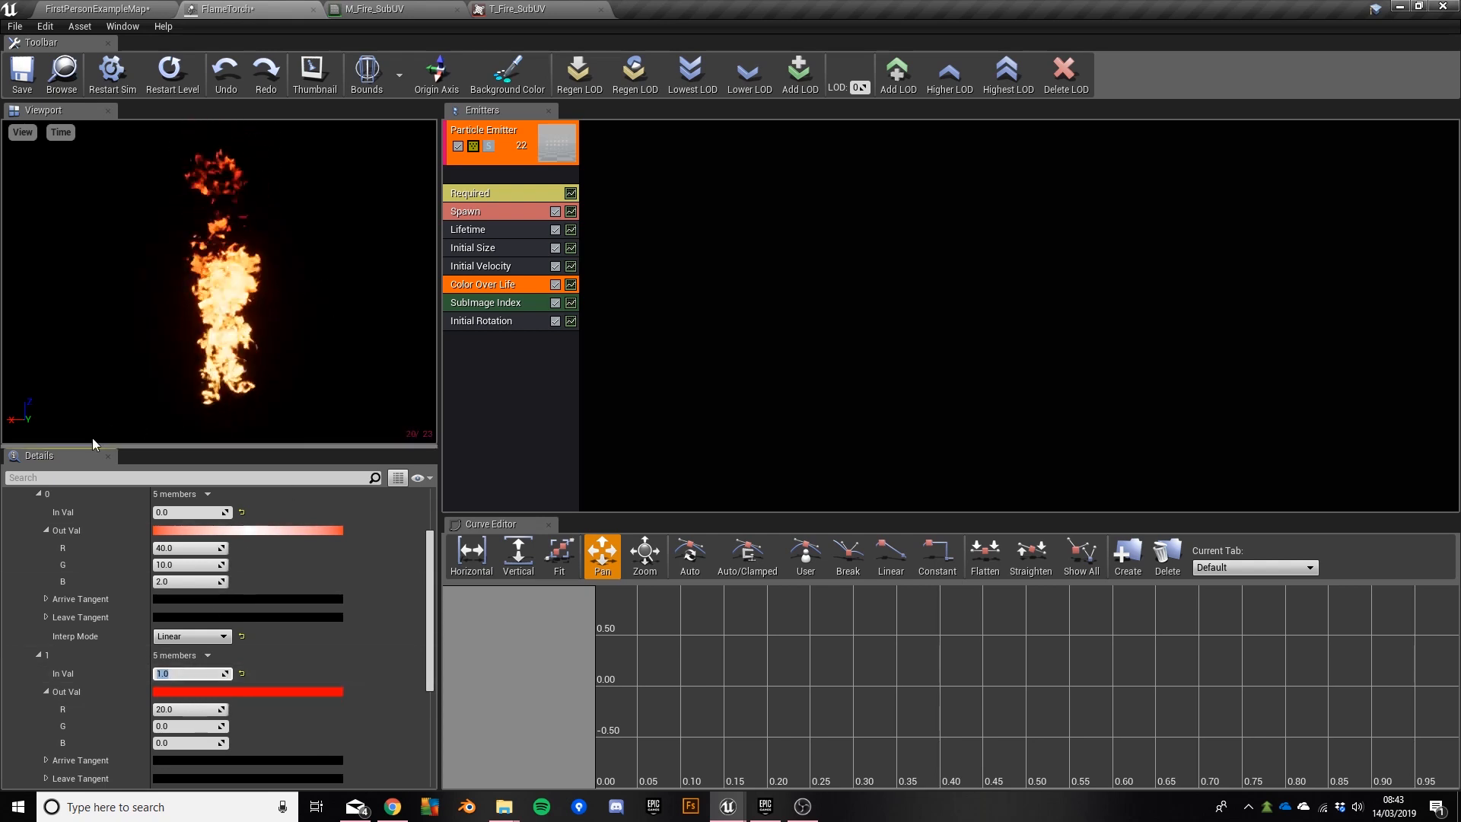
# Step: Set the Initial Size module's Start Size Max to 40 on X, Y and Z
pyautogui.click(509, 247)
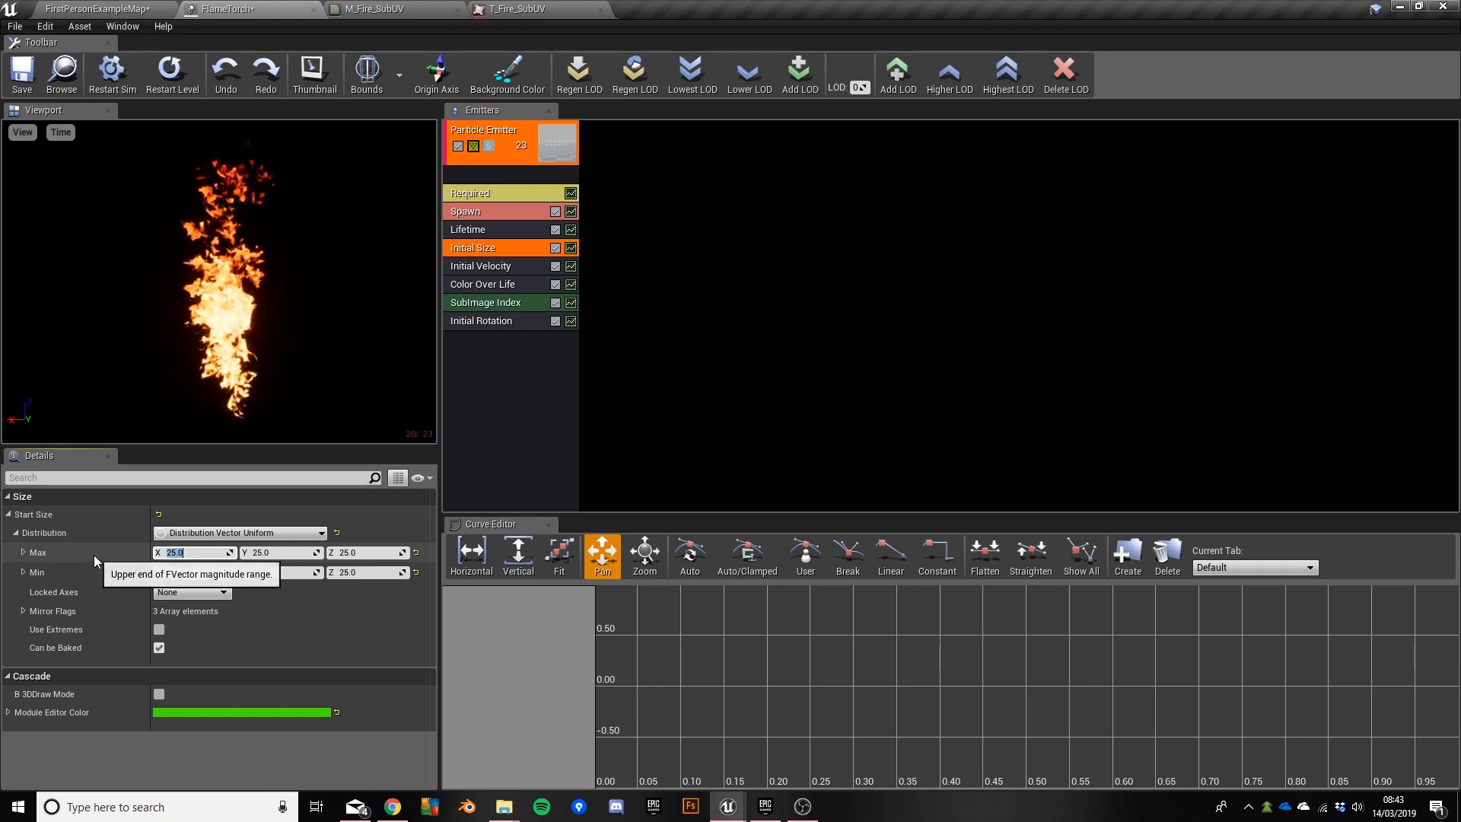
pyautogui.write('40')
pyautogui.press('Tab')
pyautogui.write('40')
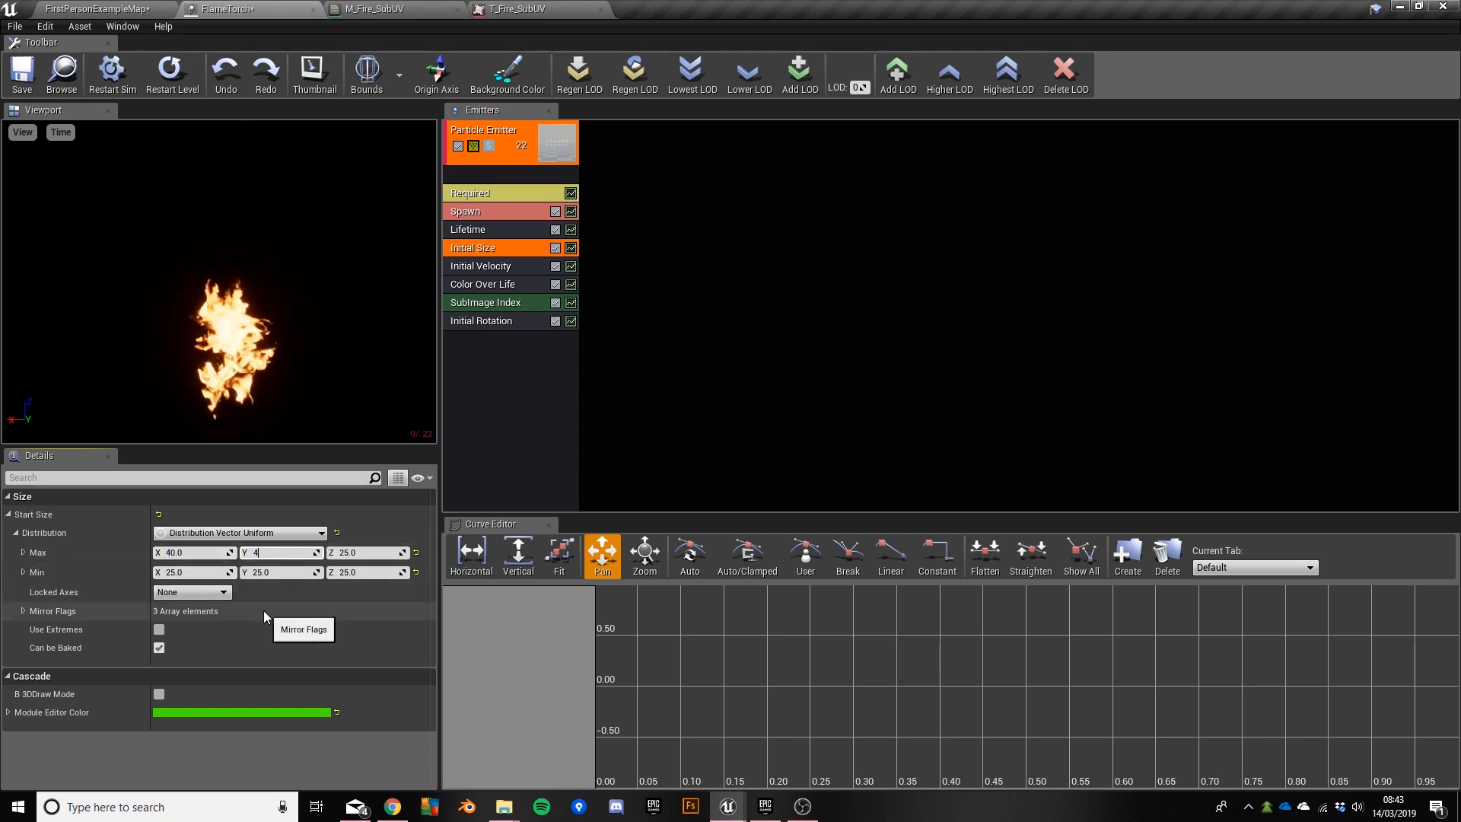
pyautogui.press('Tab')
pyautogui.write('40')
pyautogui.press('Tab')
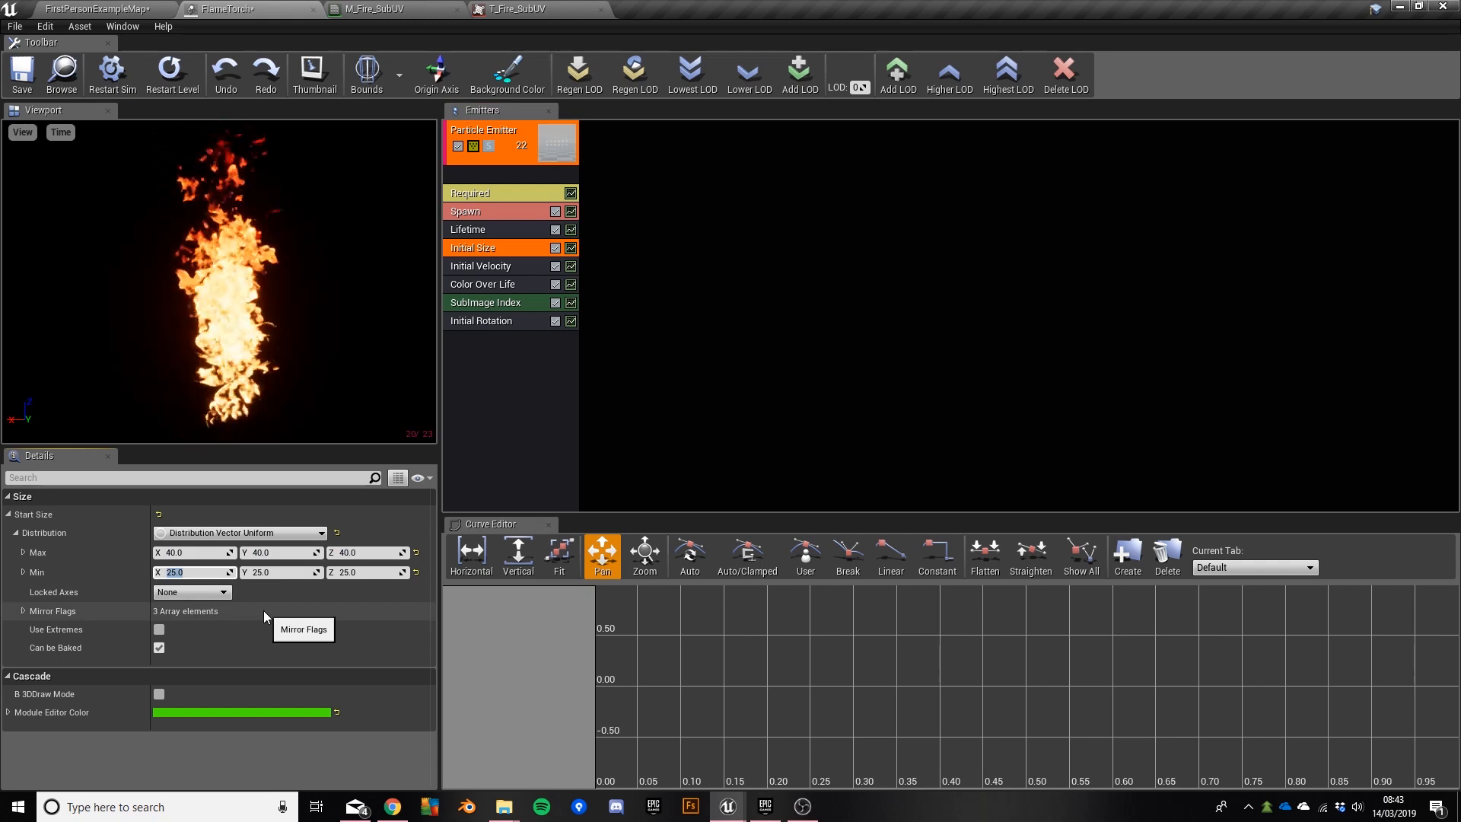
# Step: Set the Initial Size module's Start Size Min to 20 on X, Y and Z
pyautogui.write('20')
pyautogui.press('Tab')
pyautogui.write('20')
pyautogui.press('Tab')
pyautogui.write('20')
pyautogui.press('Tab')
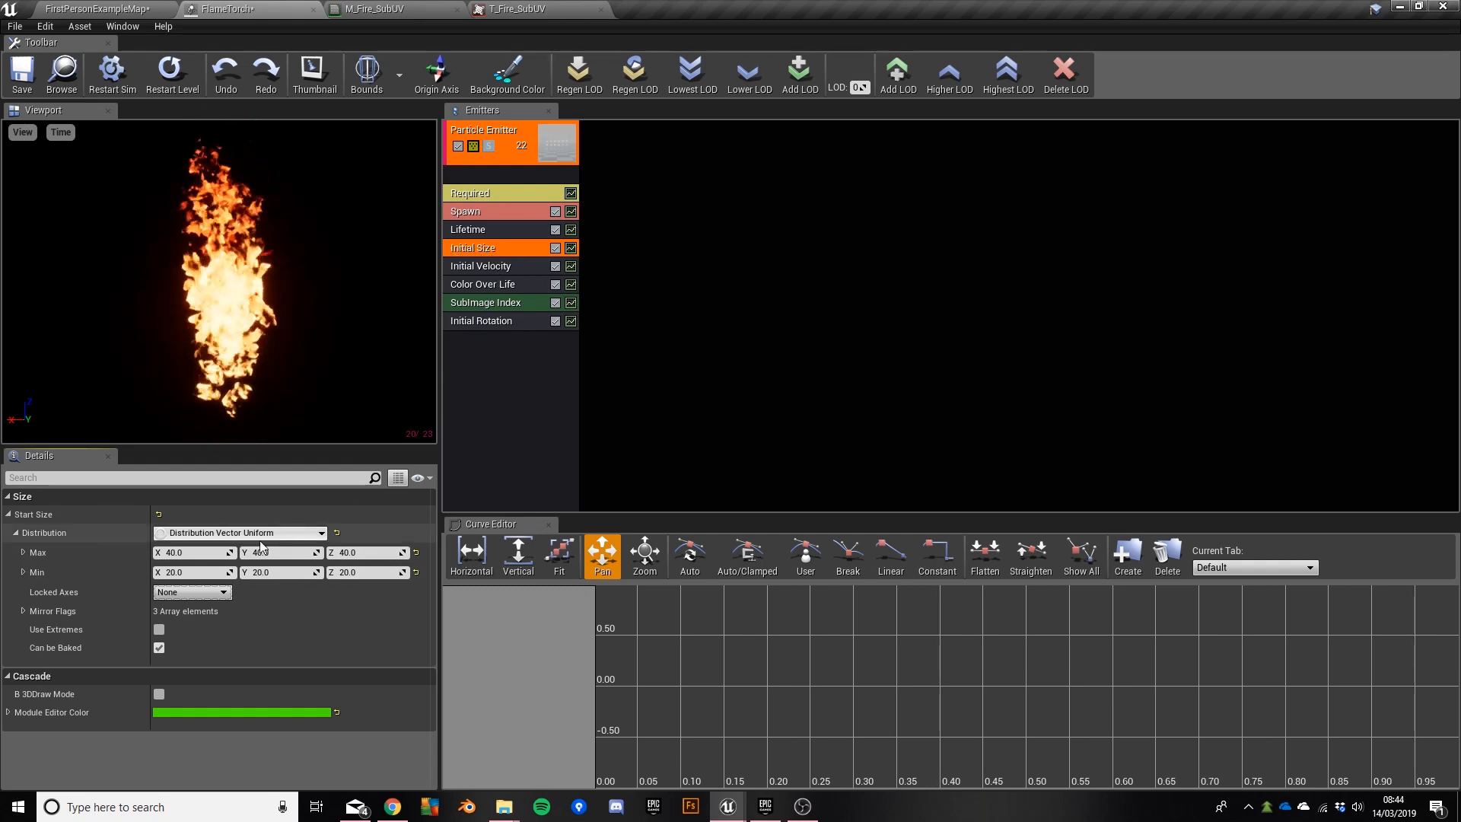
# Step: Add a Size By Life module to the particle emitter and select it
pyautogui.rightClick(498, 352)
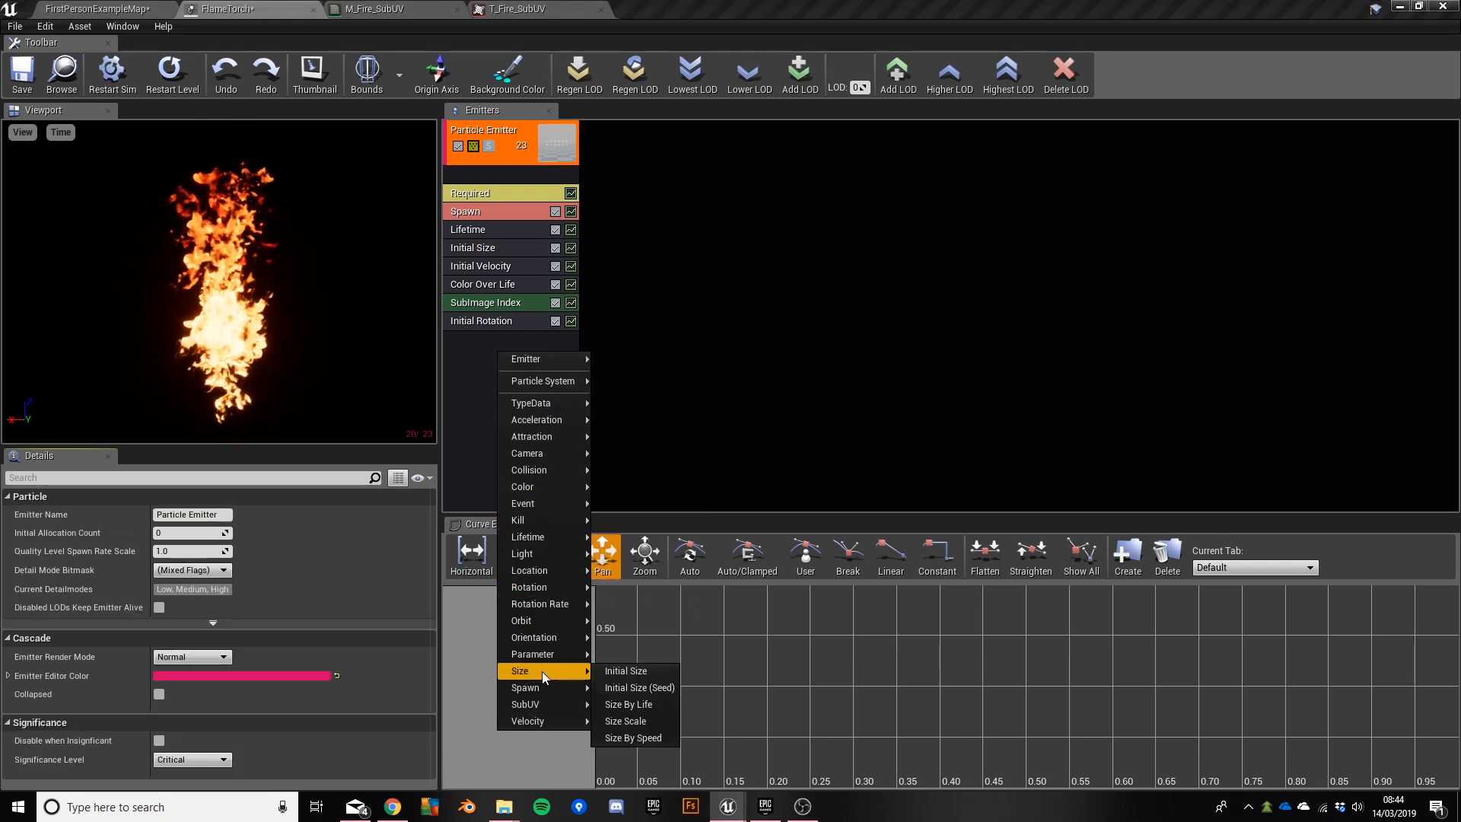
pyautogui.click(641, 704)
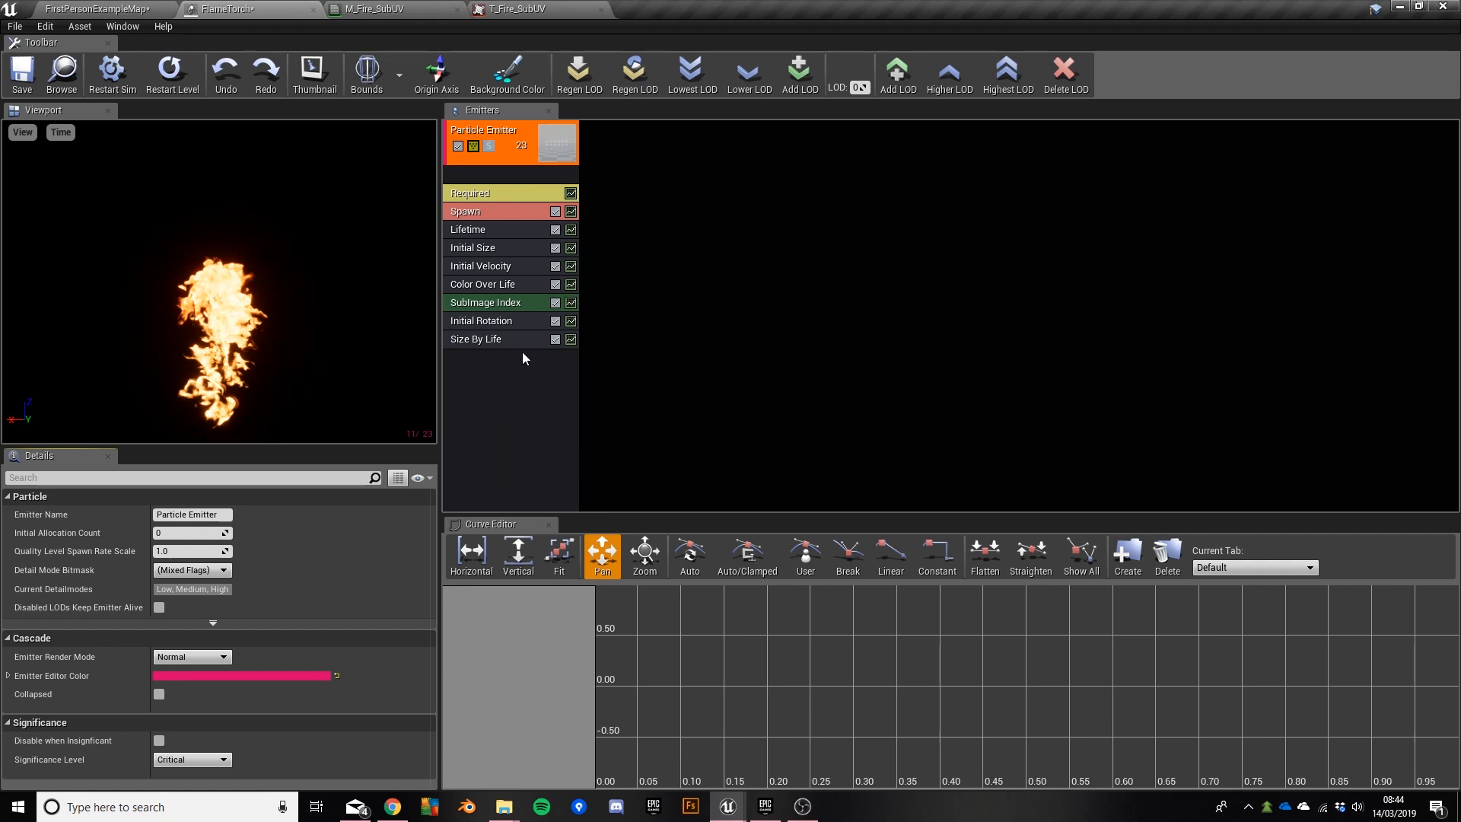
pyautogui.click(496, 339)
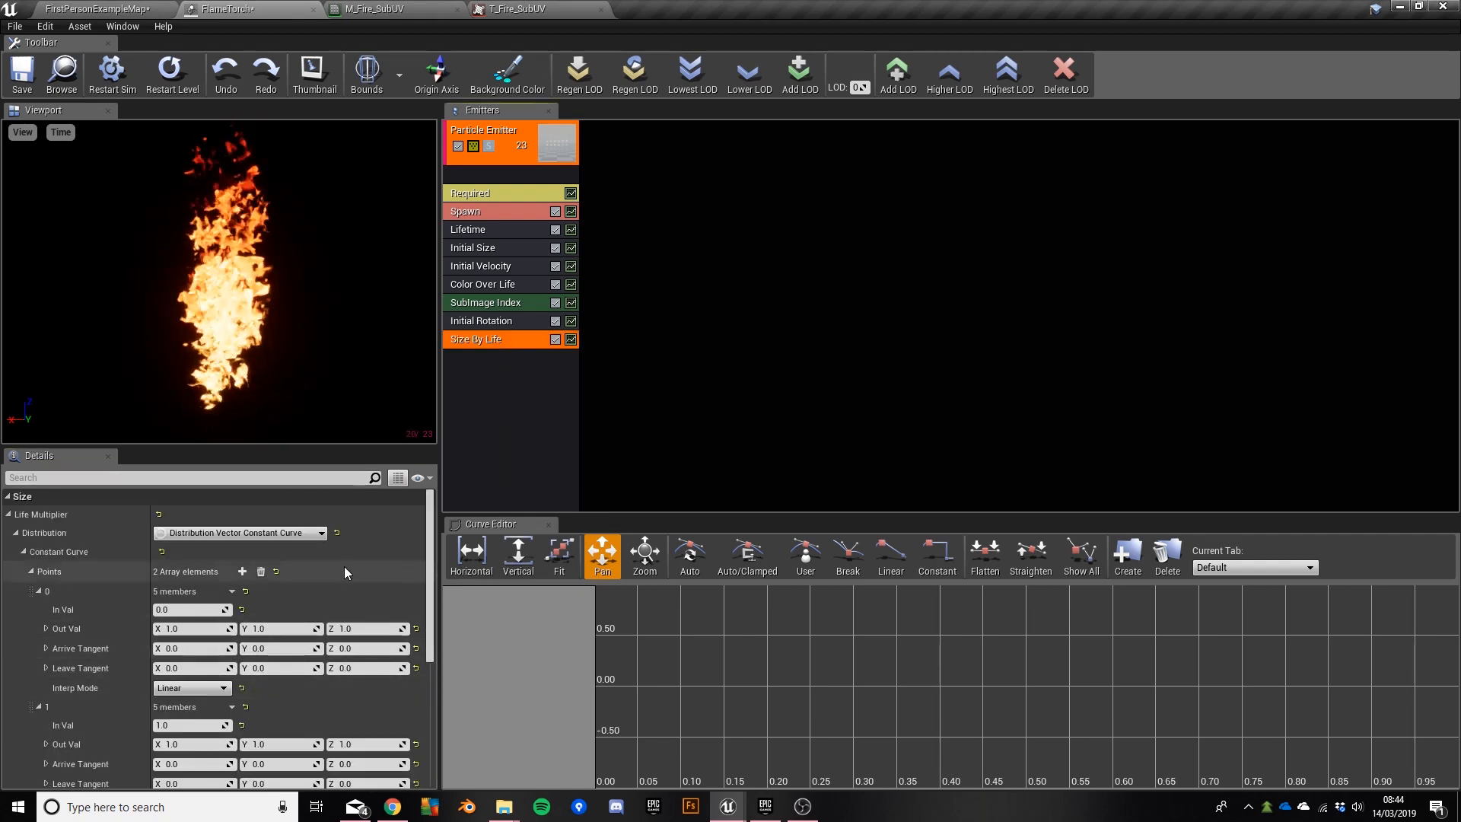
# Step: Examine the In Val and Out Val of Size By Life's two curve points, and compare them with the Initial Size range
pyautogui.scroll(-2, 347, 544)
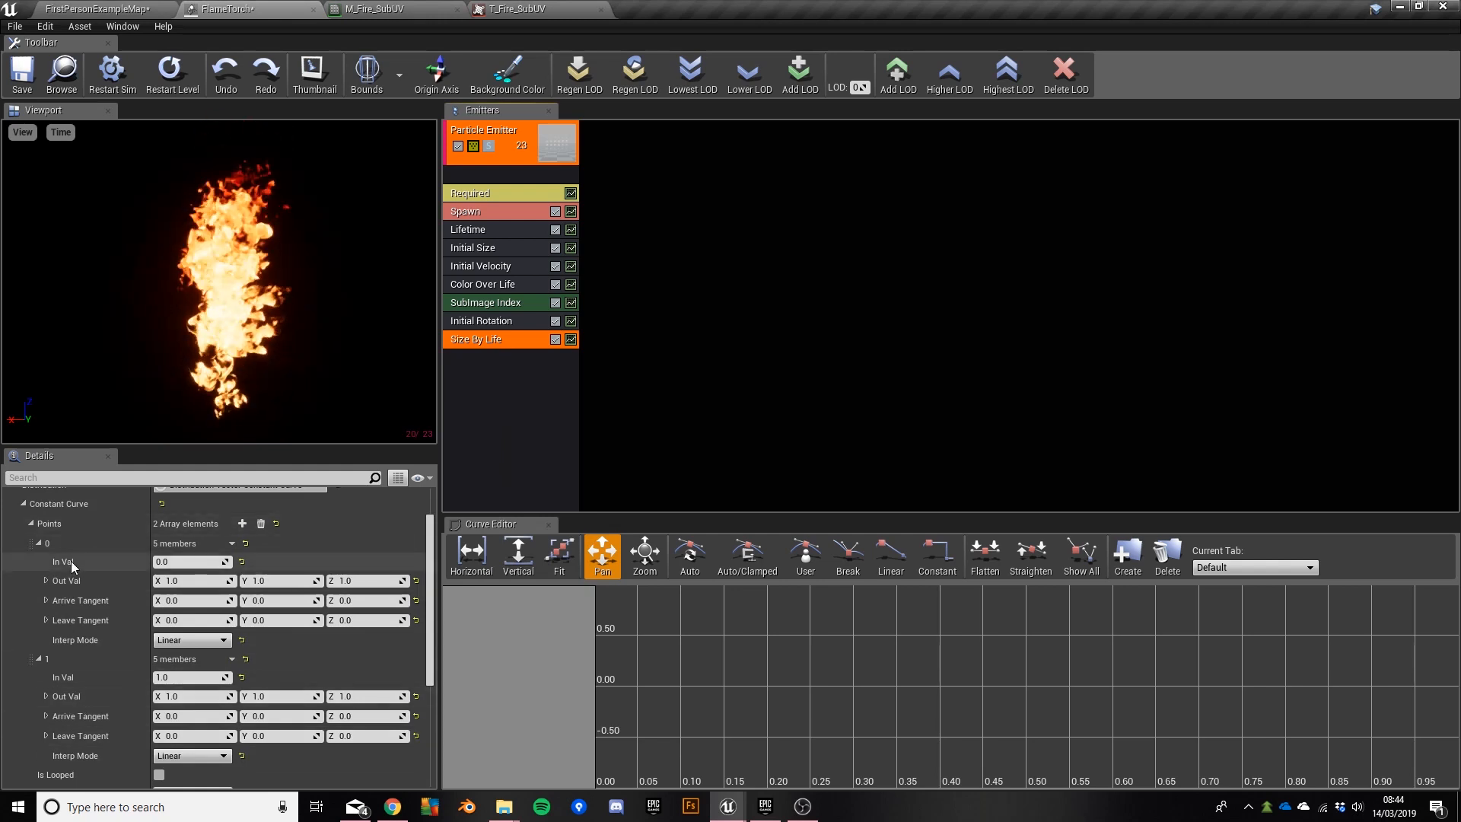
pyautogui.click(184, 563)
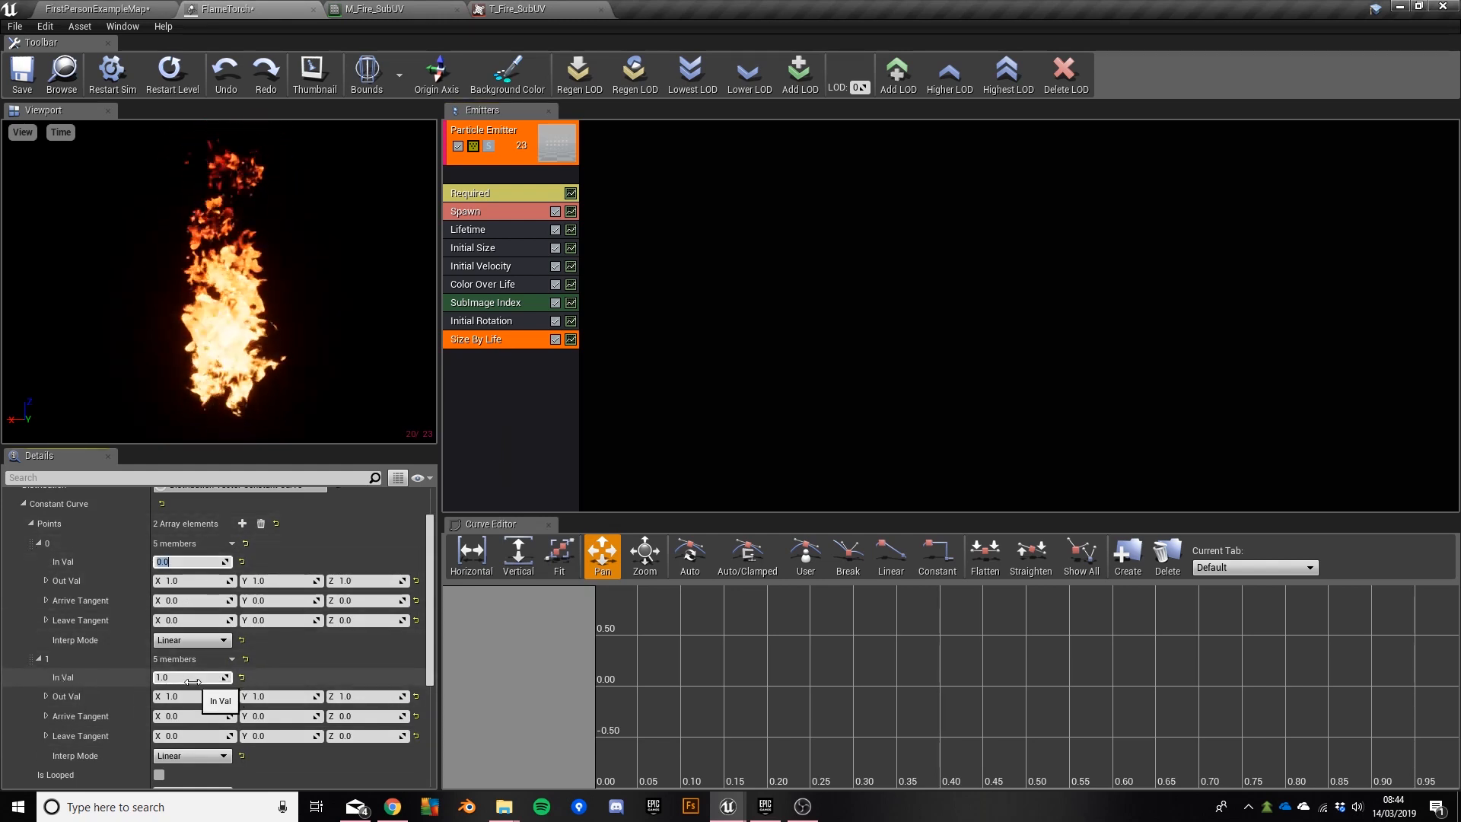
pyautogui.click(187, 581)
pyautogui.click(280, 581)
pyautogui.click(376, 581)
pyautogui.click(190, 697)
pyautogui.click(284, 697)
pyautogui.click(365, 696)
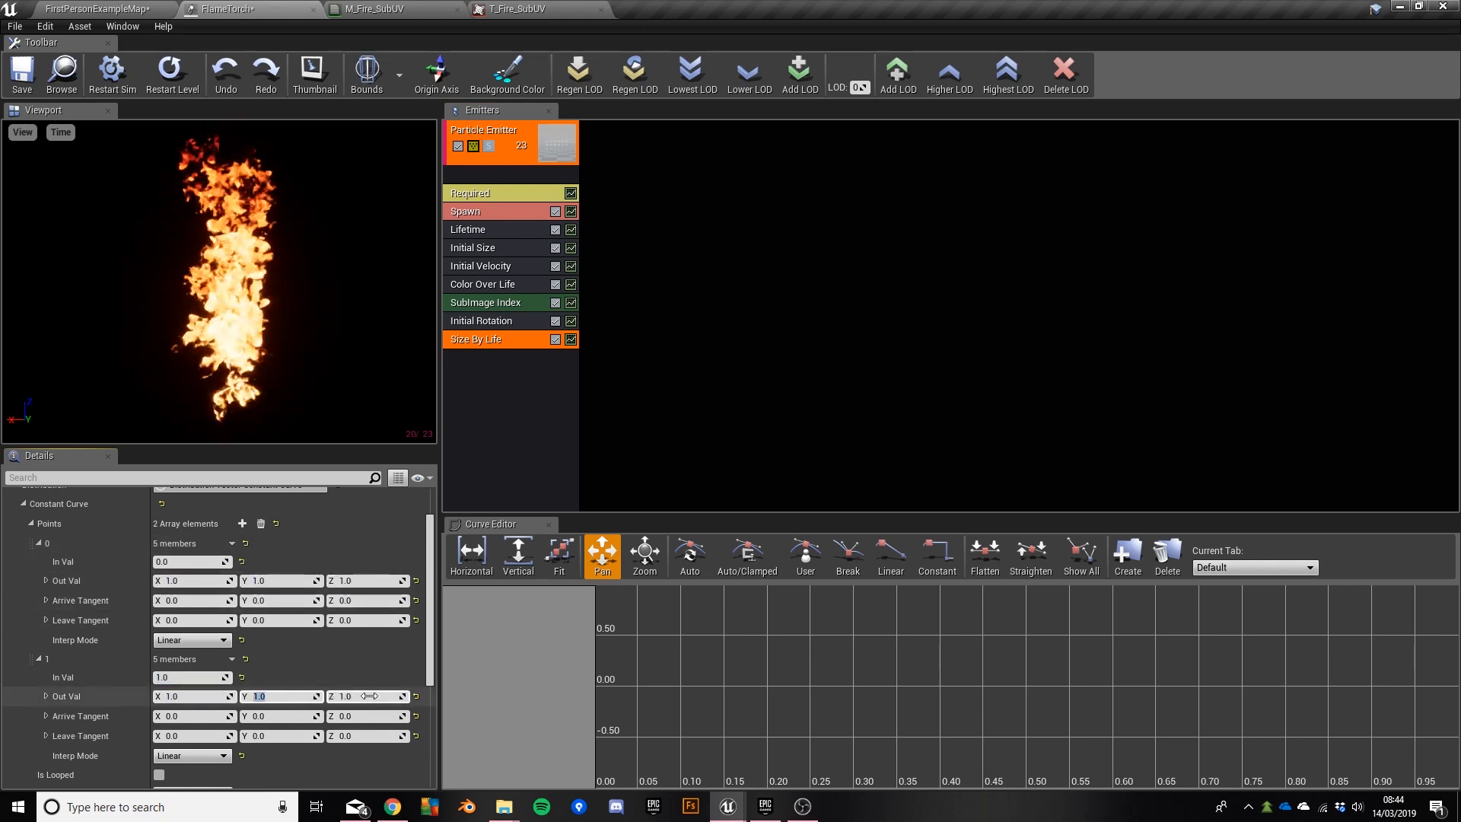
pyautogui.click(490, 254)
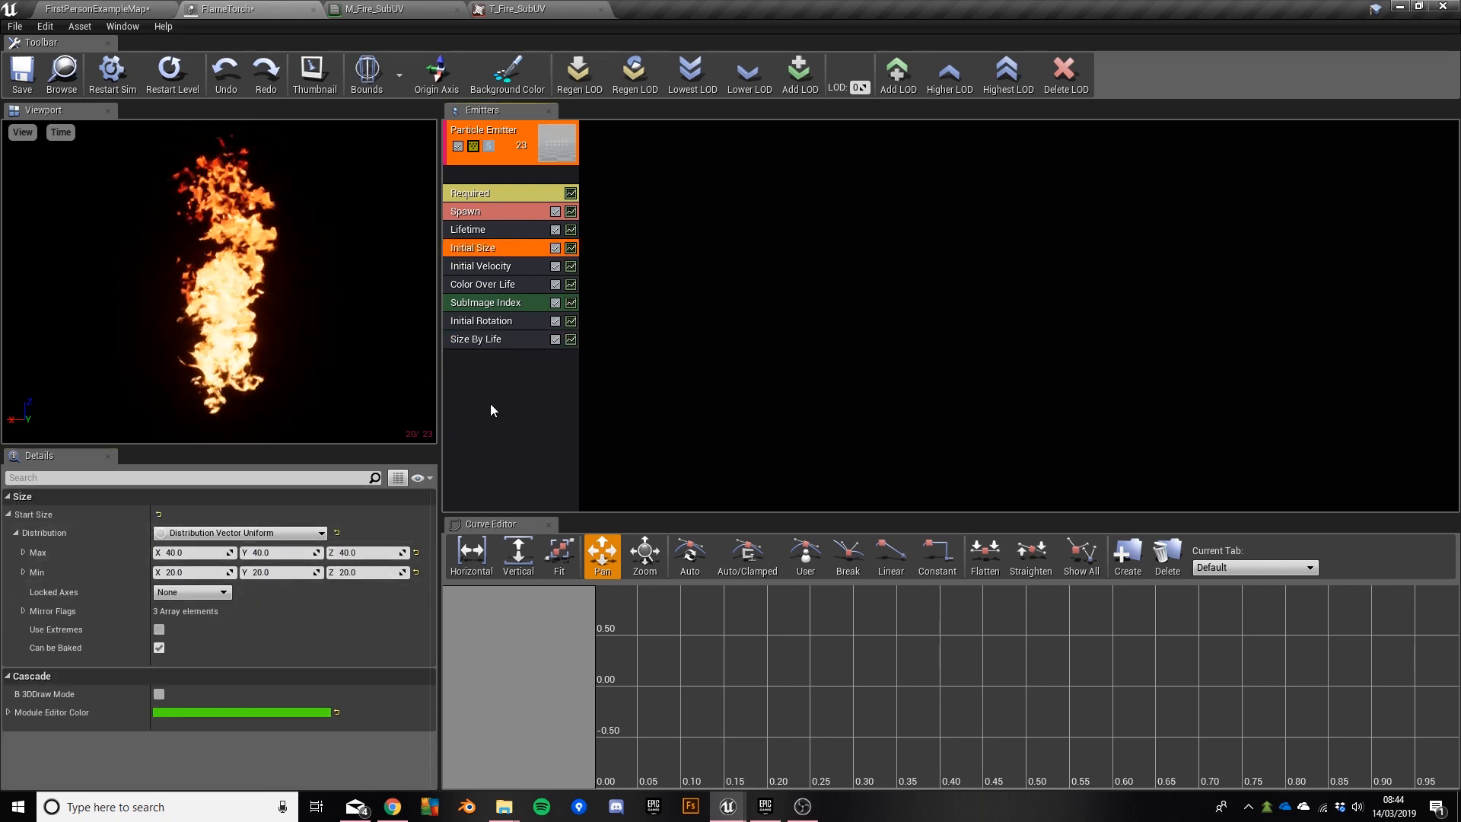
# Step: Set the Out Val of Size By Life's point 0 to 0.4 on X, Y and Z
pyautogui.click(486, 339)
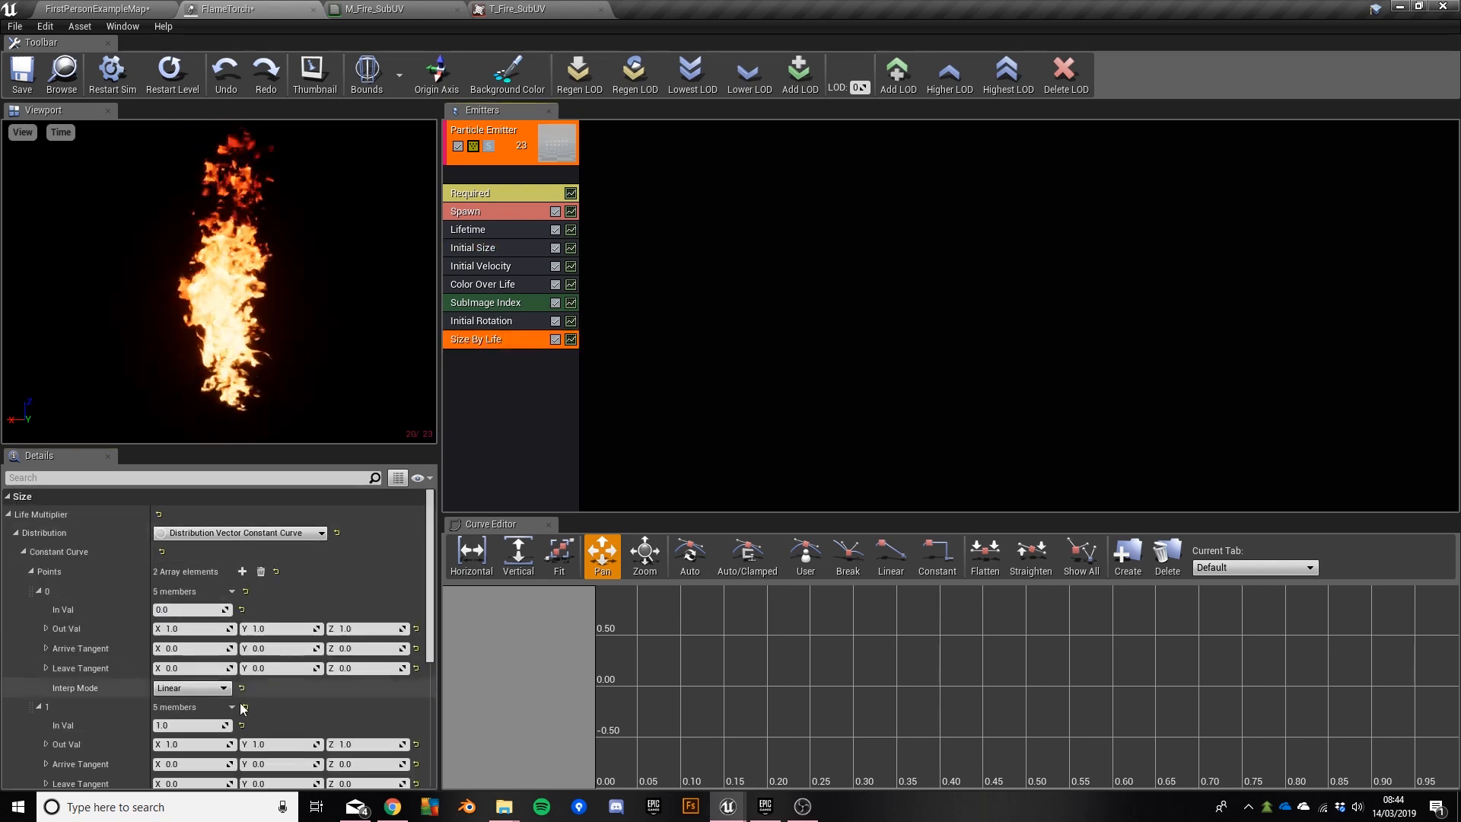
pyautogui.scroll(-1, 228, 632)
pyautogui.click(200, 604)
pyautogui.write('0')
pyautogui.press('Tab')
pyautogui.write('0')
pyautogui.press('Tab')
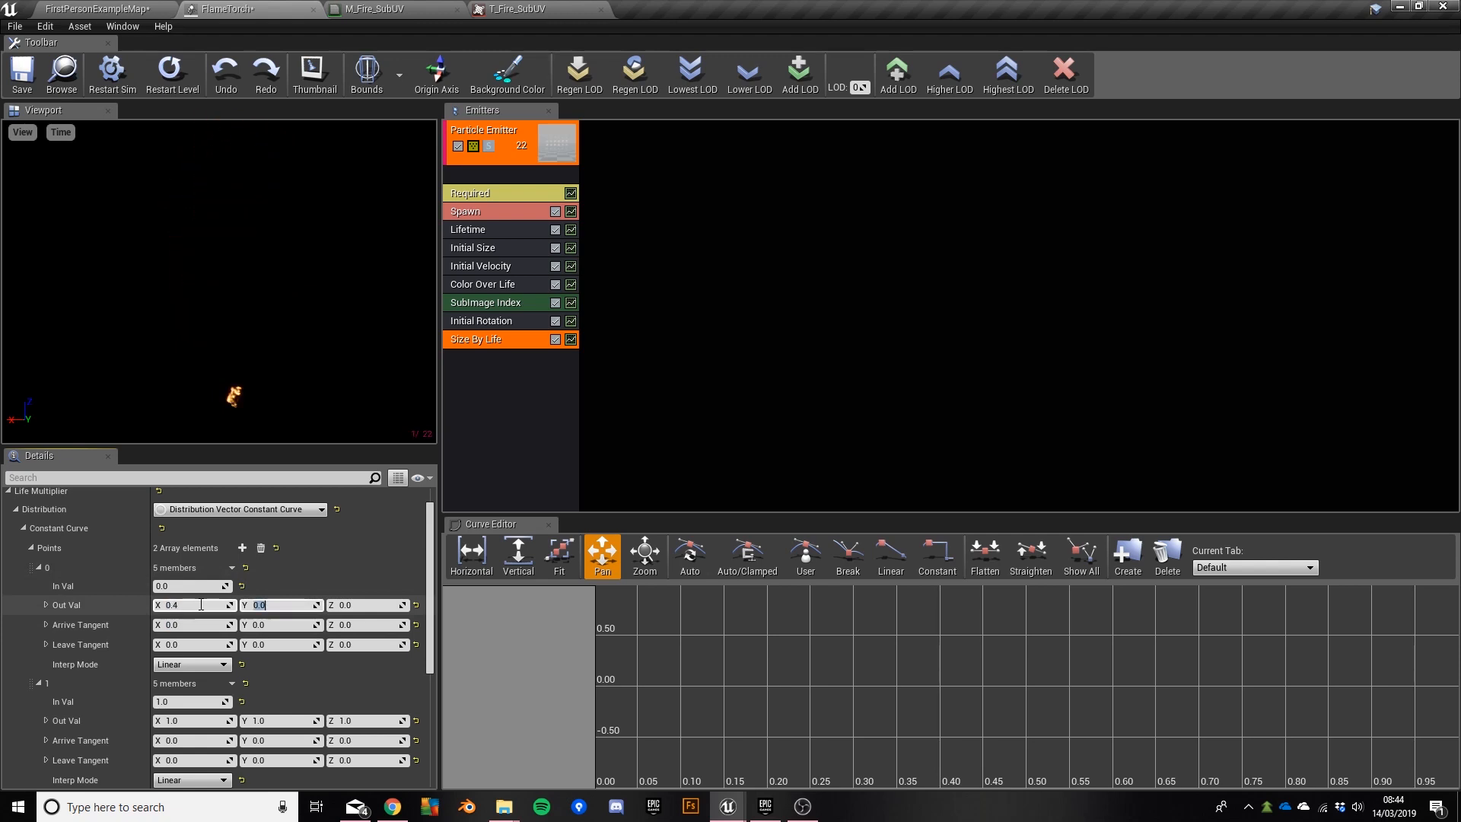
pyautogui.write('0.4')
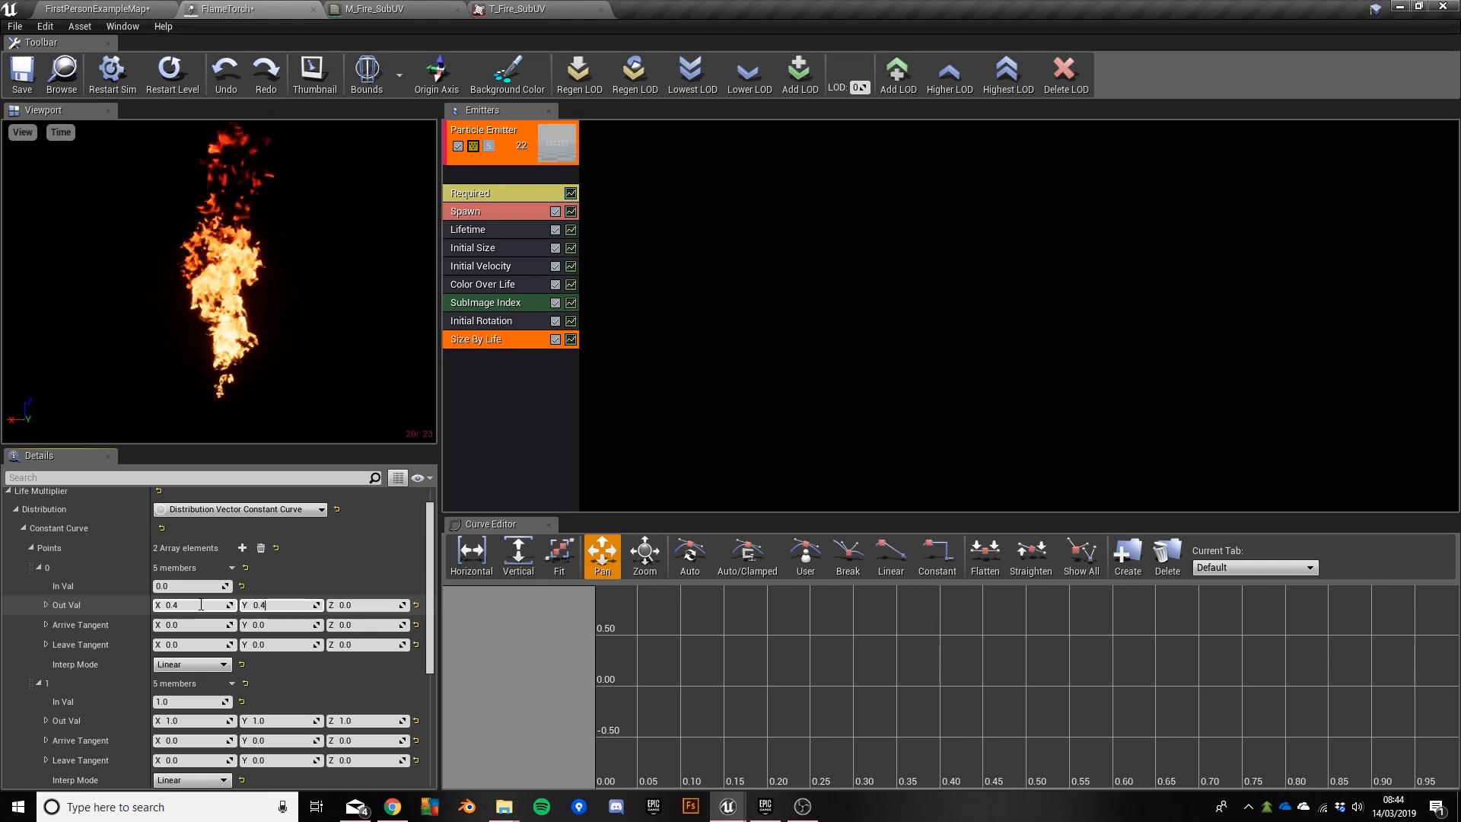
pyautogui.press('Tab')
pyautogui.write('0')
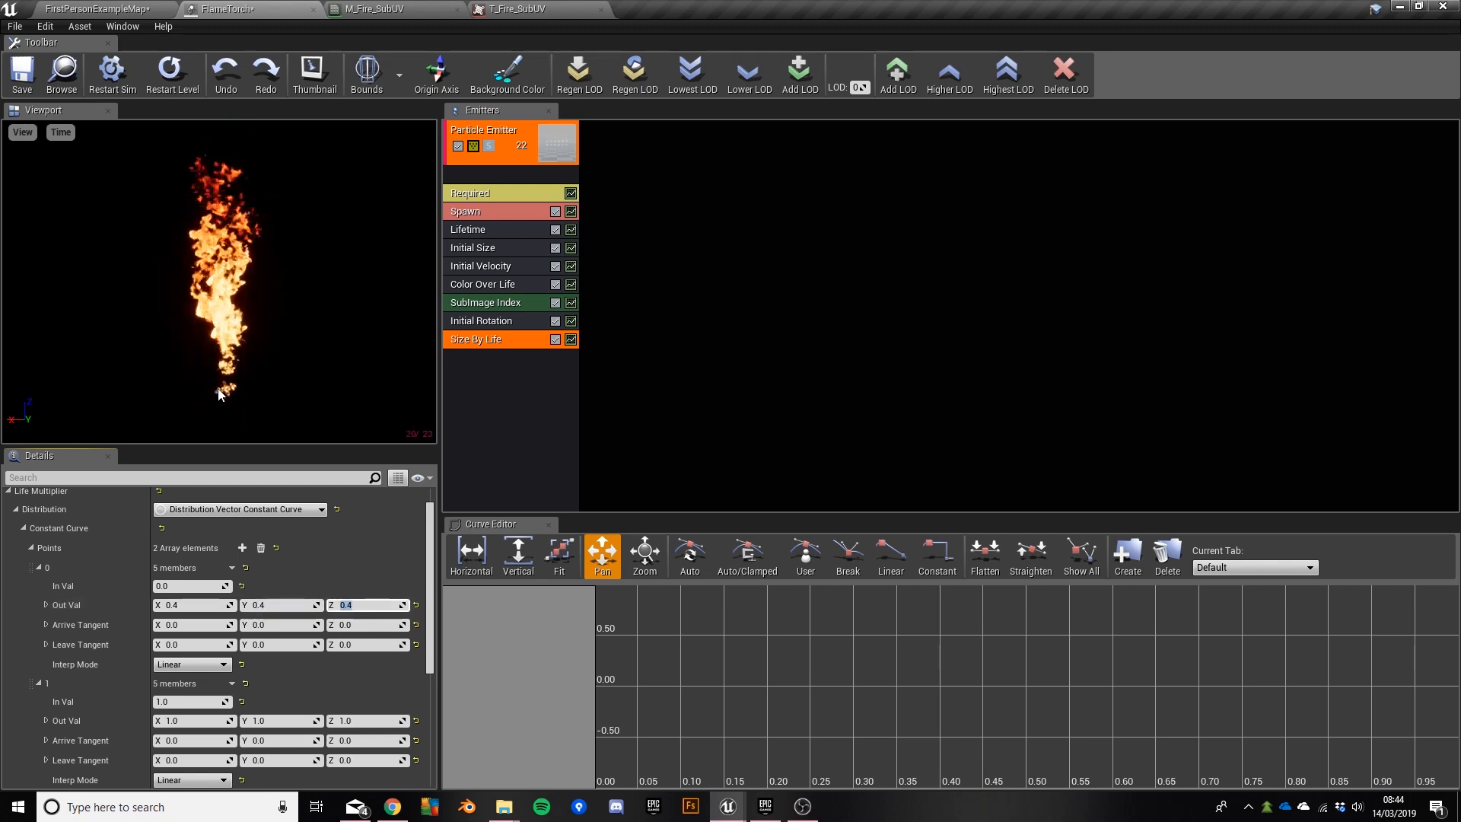
pyautogui.click(496, 247)
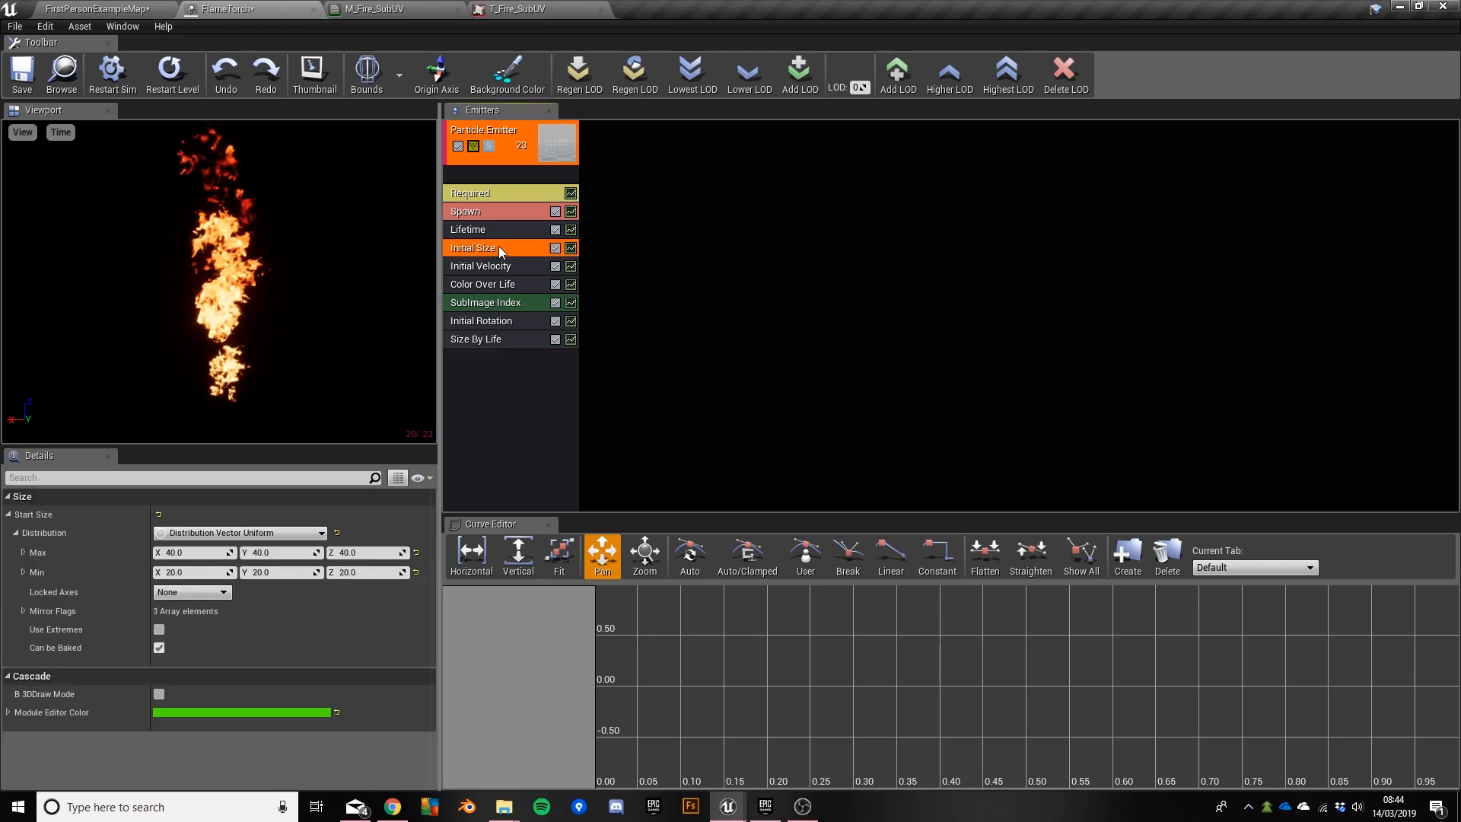
pyautogui.click(509, 340)
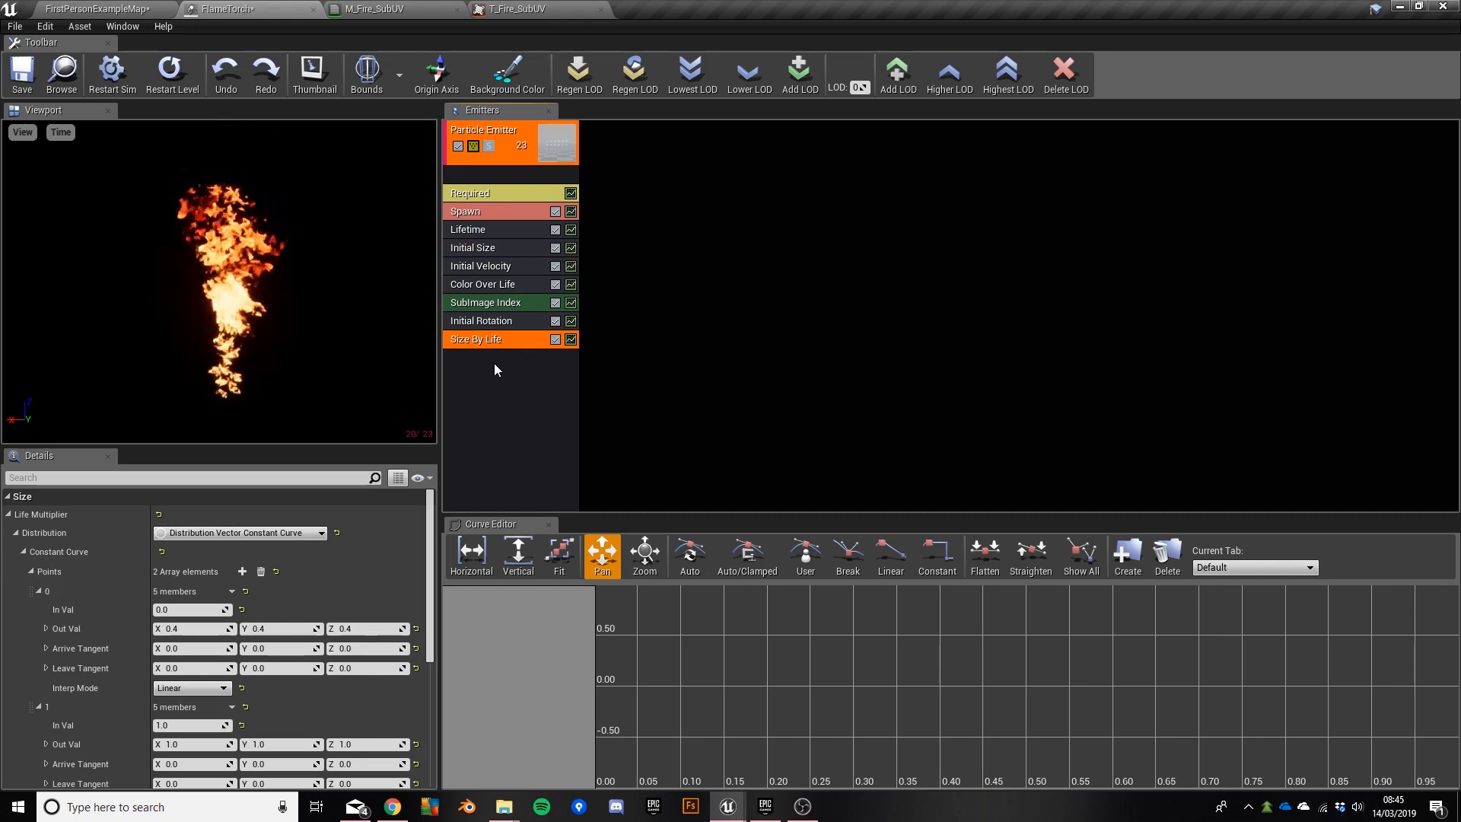
# Step: In Initial Velocity, set the Min Z to 50 and the X and Y of both Max and Min to 0
pyautogui.click(501, 265)
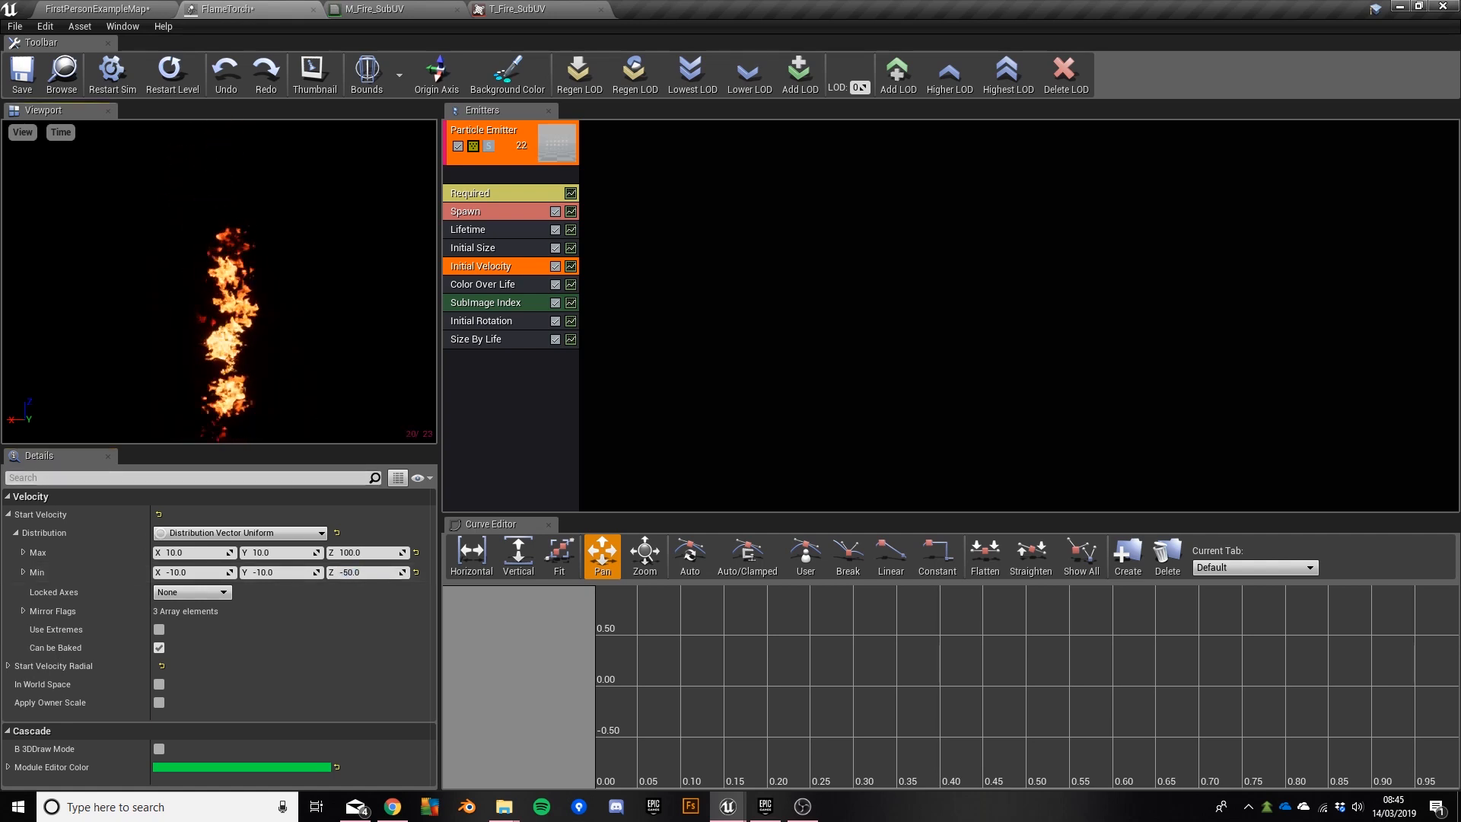
pyautogui.click(369, 572)
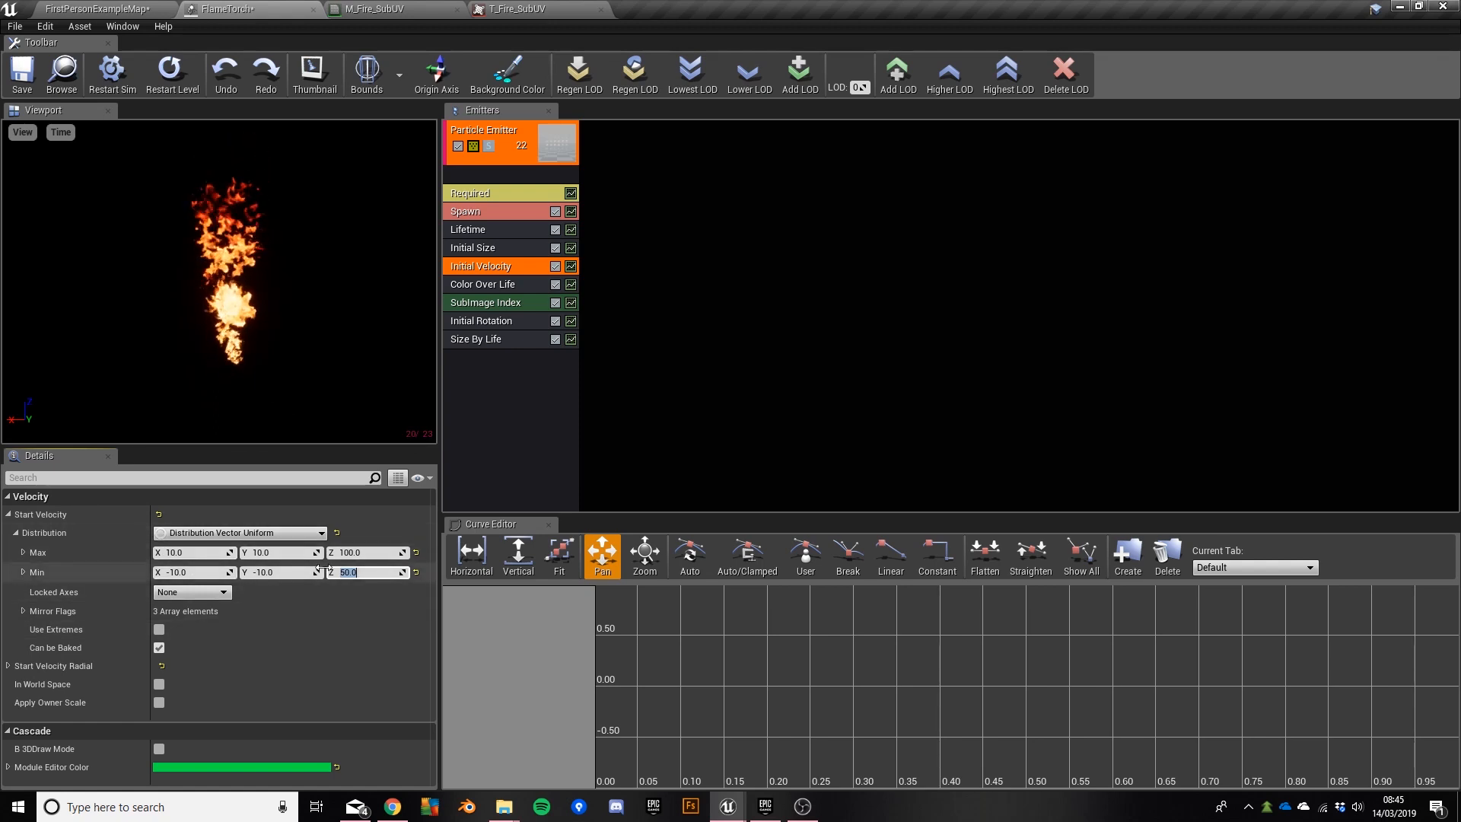
pyautogui.click(197, 553)
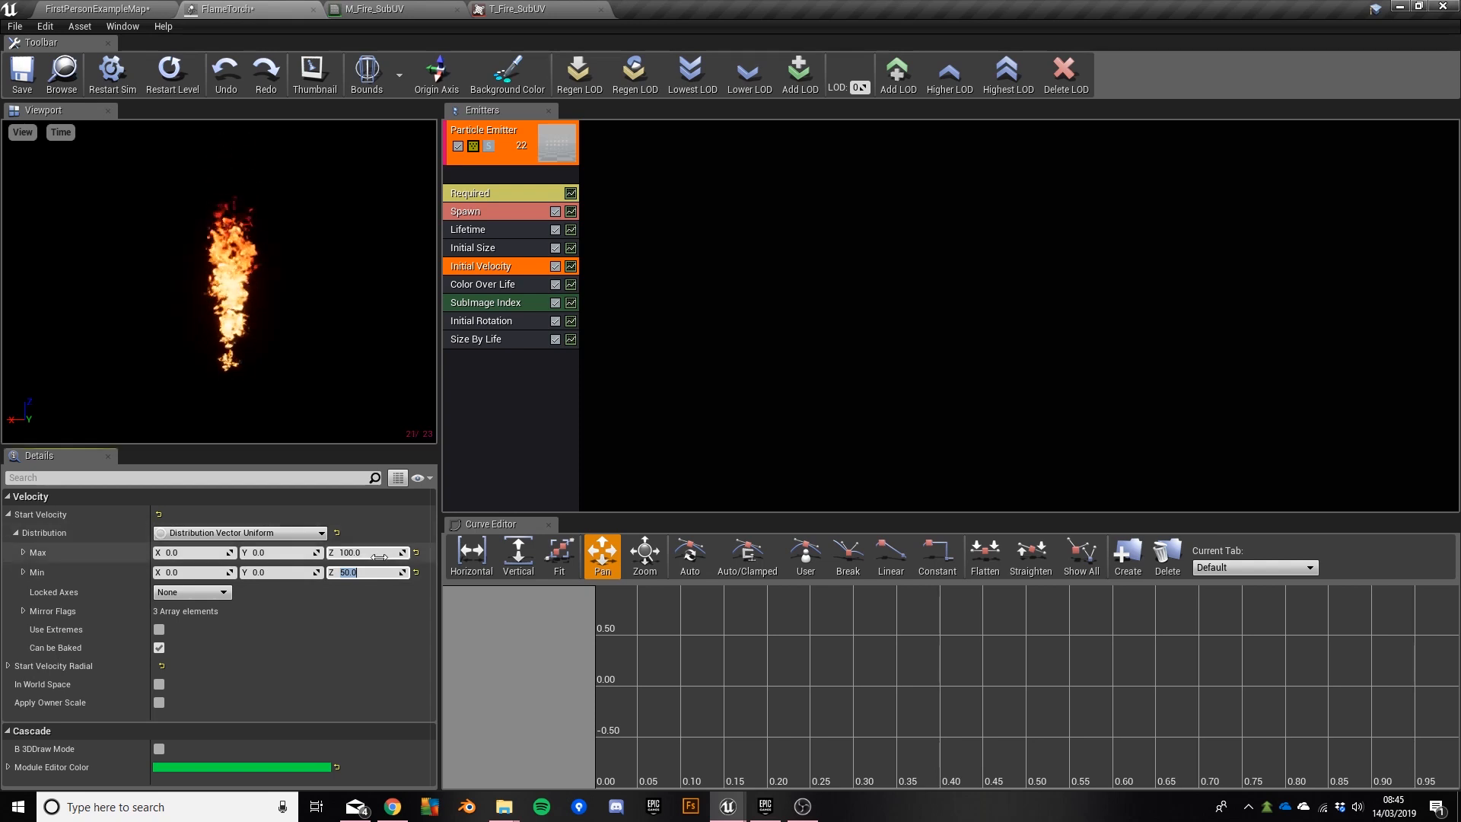
# Step: In Initial Velocity, set the Max Z to 80 and the Min Z to 60
pyautogui.click(290, 346)
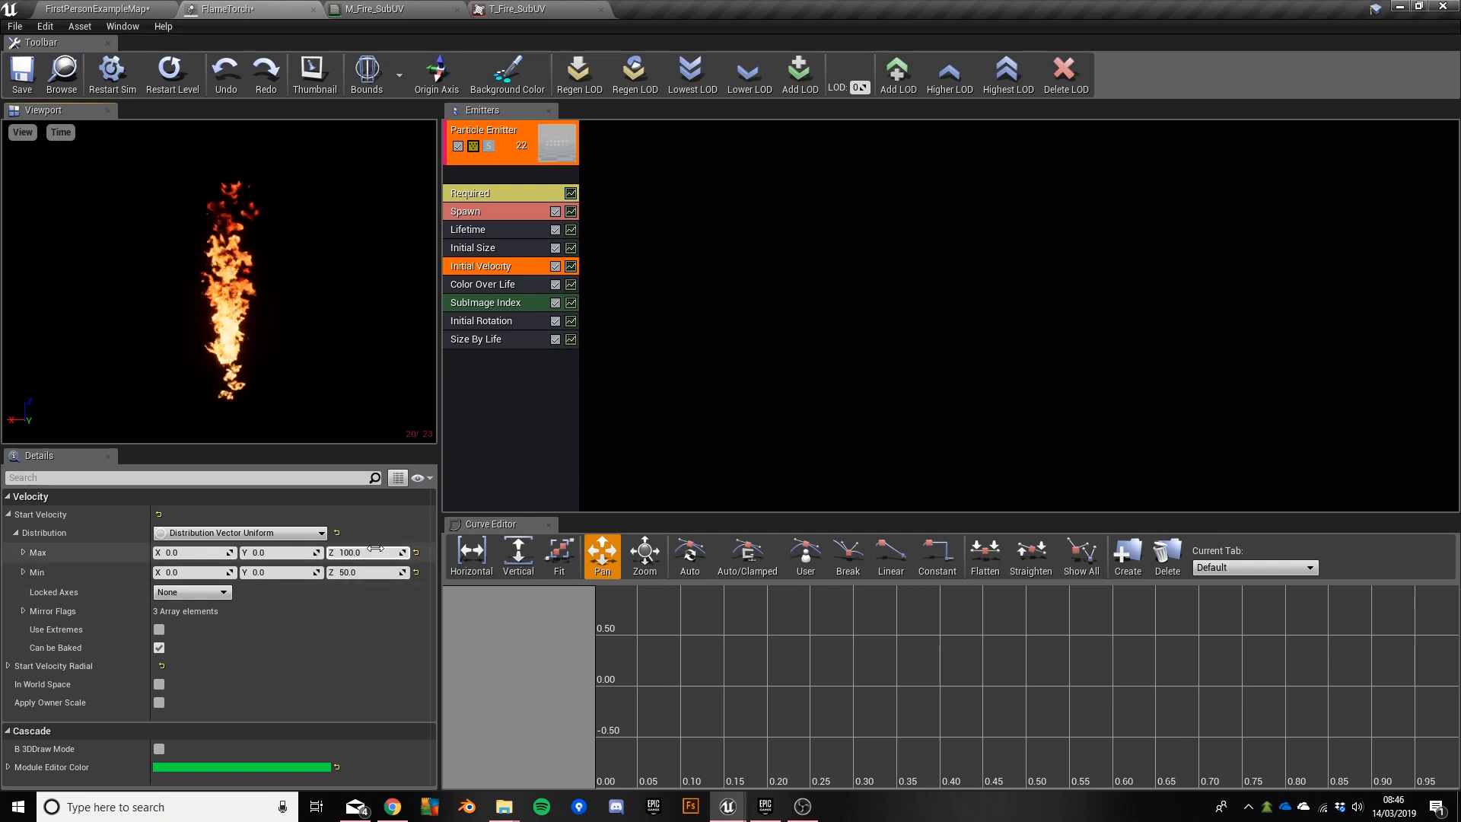
pyautogui.click(376, 553)
pyautogui.write('80')
pyautogui.press('Tab')
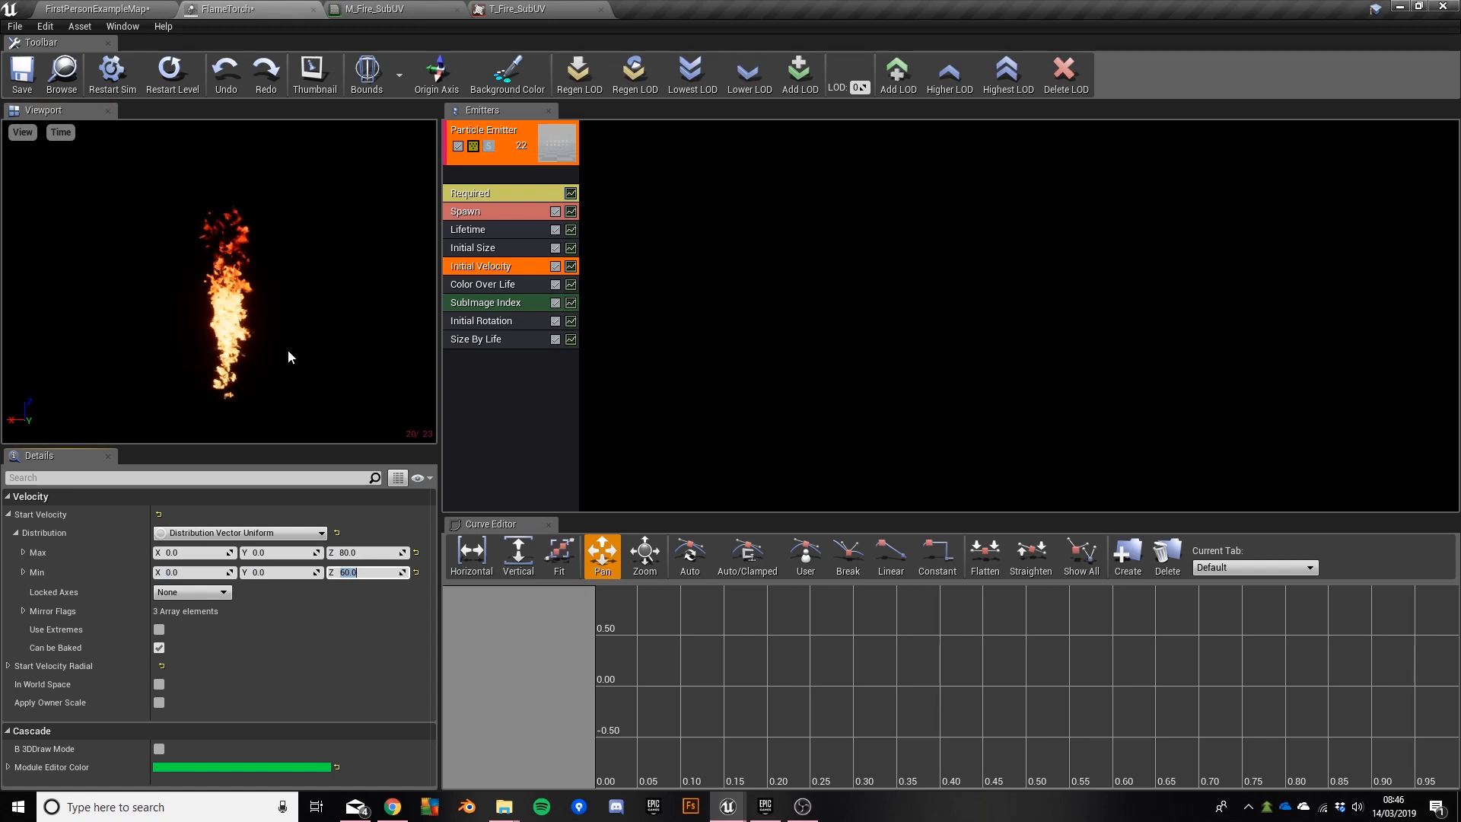
# Step: Set the Min of the Lifetime module's distribution to 0.8
pyautogui.click(476, 230)
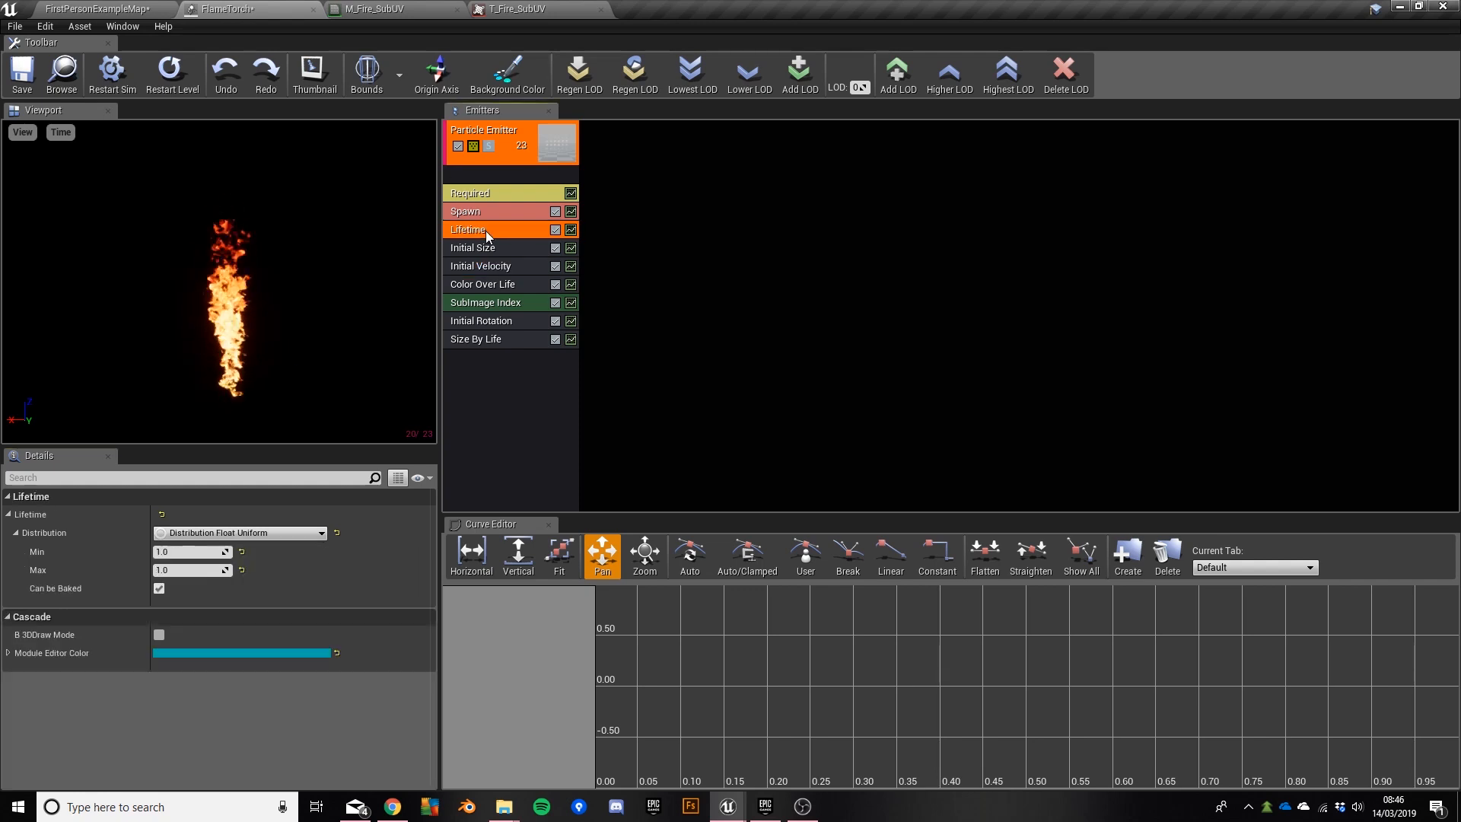
pyautogui.click(192, 555)
pyautogui.write('0.8')
pyautogui.press('Return')
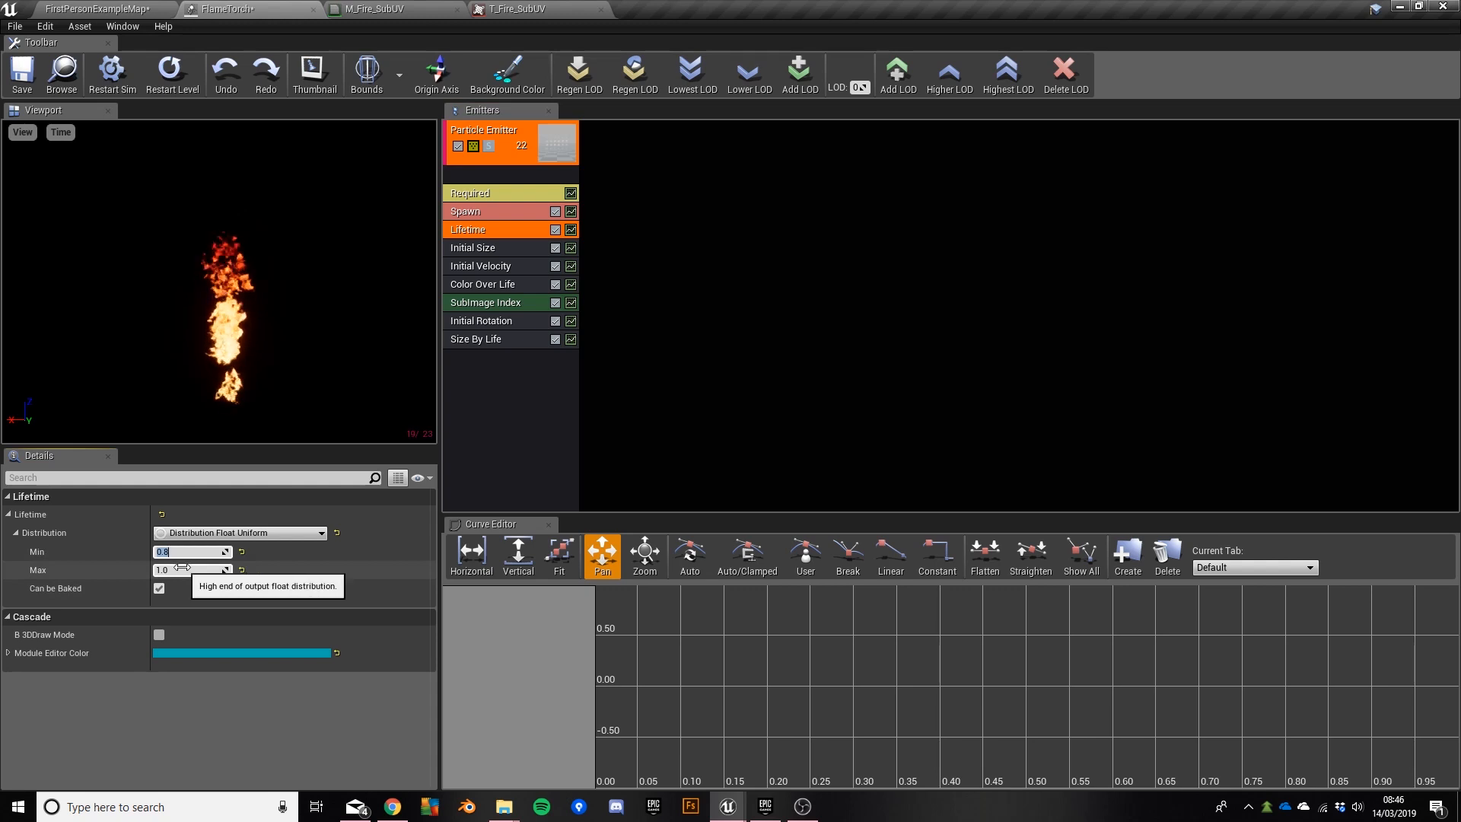
# Step: Try a Lifetime Max of 2 and watch the flame in the preview, and return the Max to 1
pyautogui.click(190, 570)
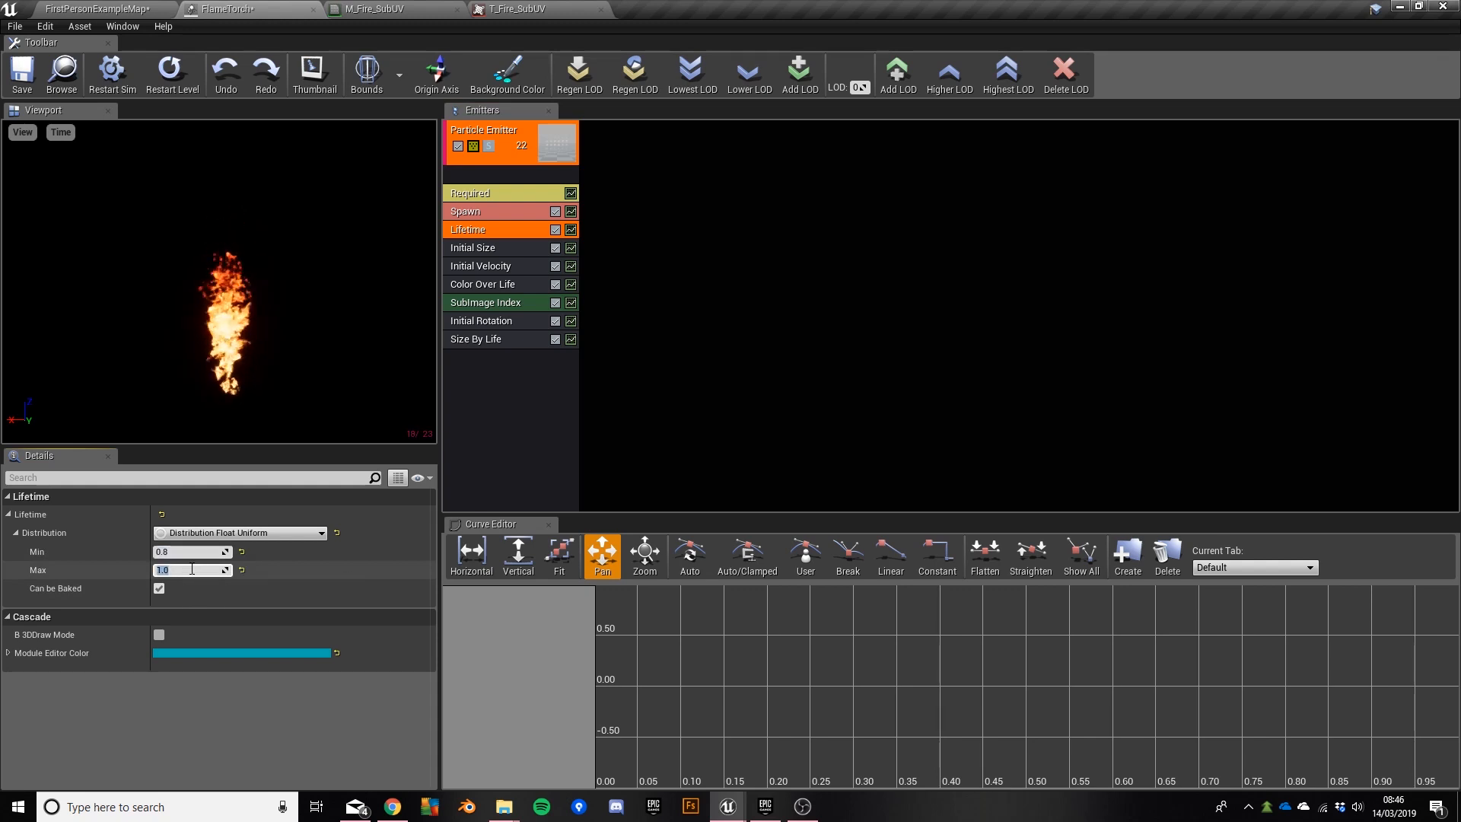
pyautogui.write('2')
pyautogui.press('Return')
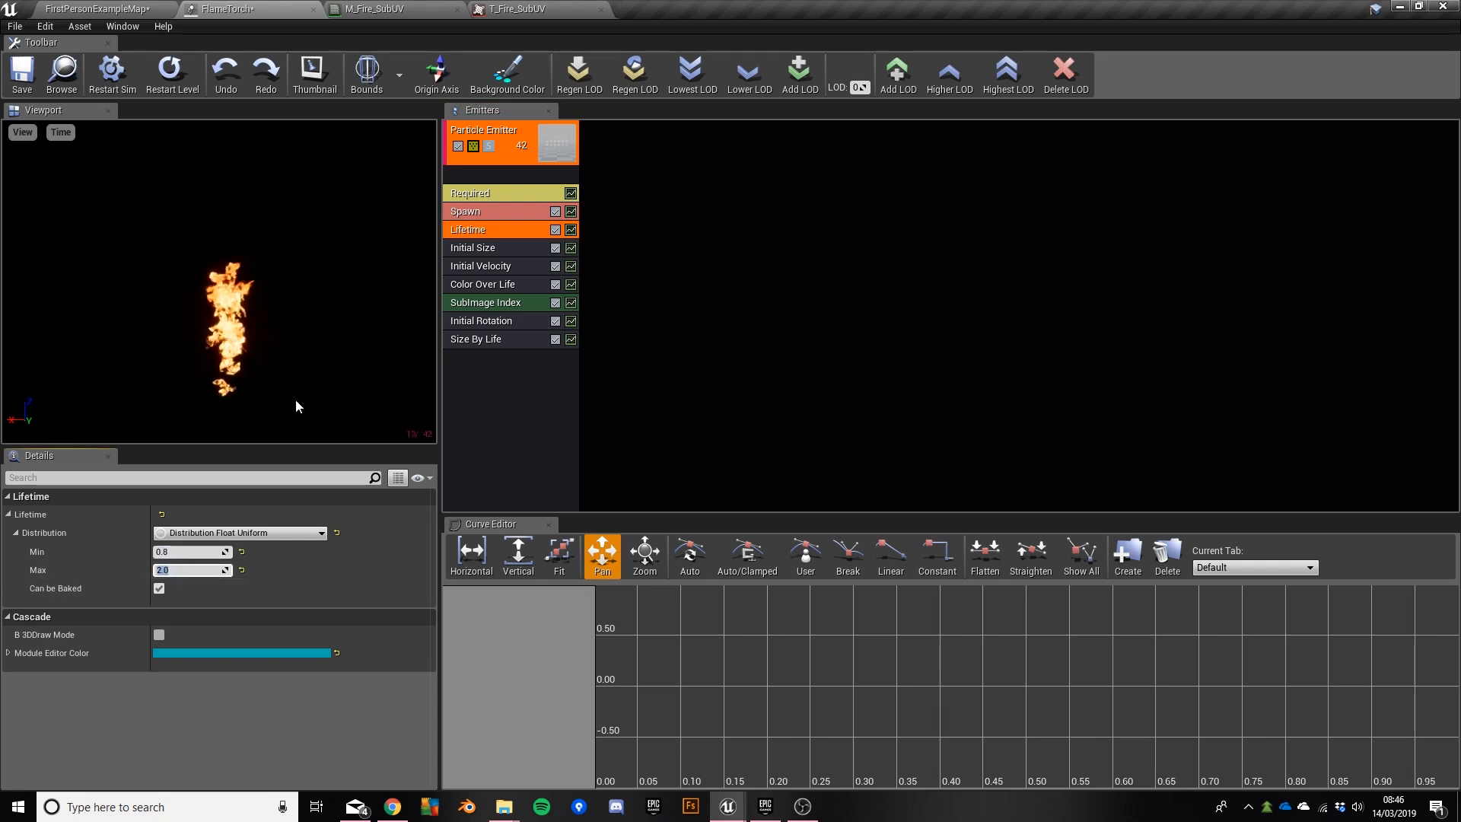
pyautogui.moveTo(291, 246); pyautogui.dragTo(293, 266)
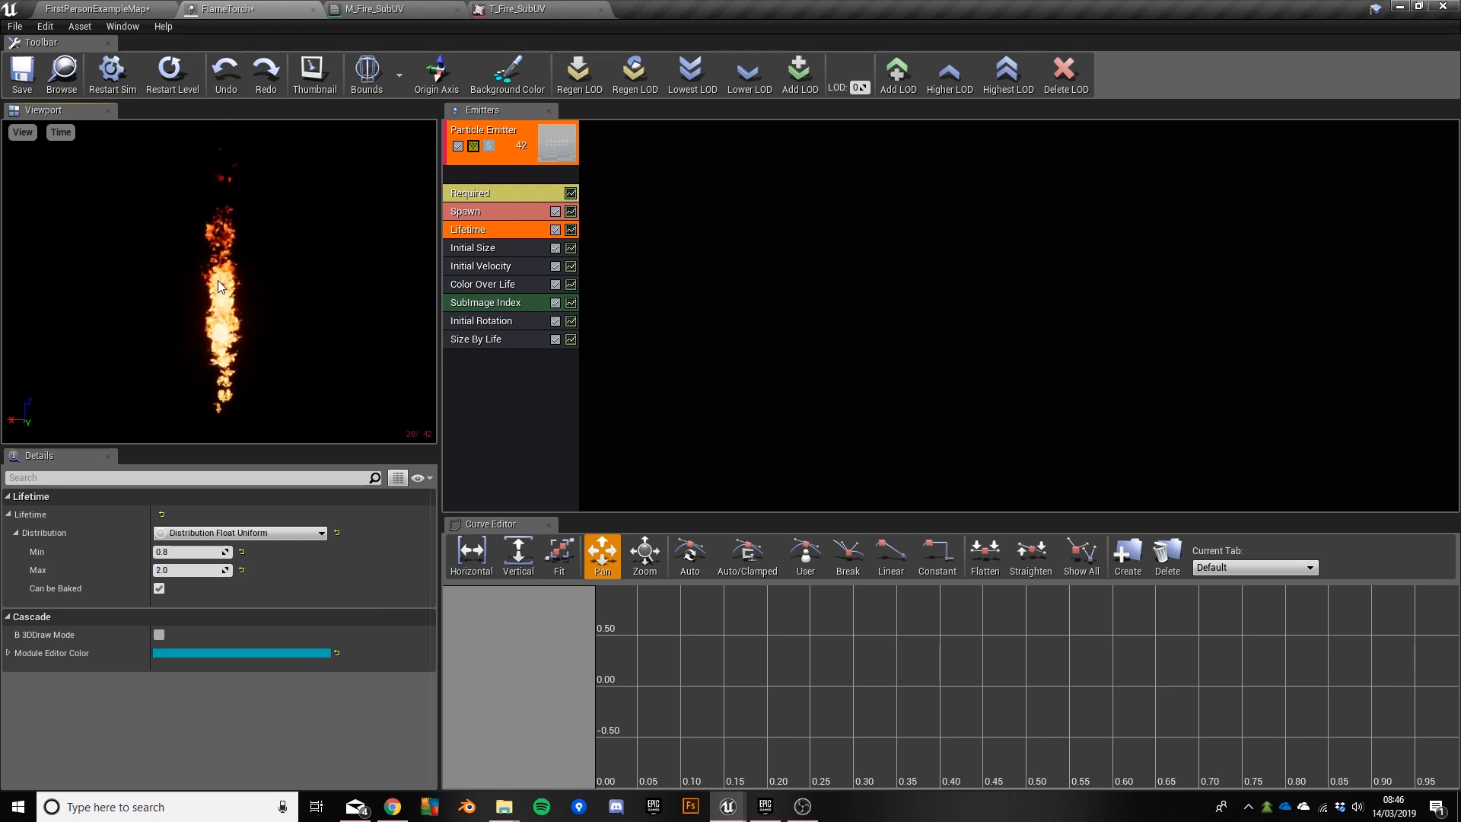
pyautogui.click(178, 567)
pyautogui.write('1')
pyautogui.press('Return')
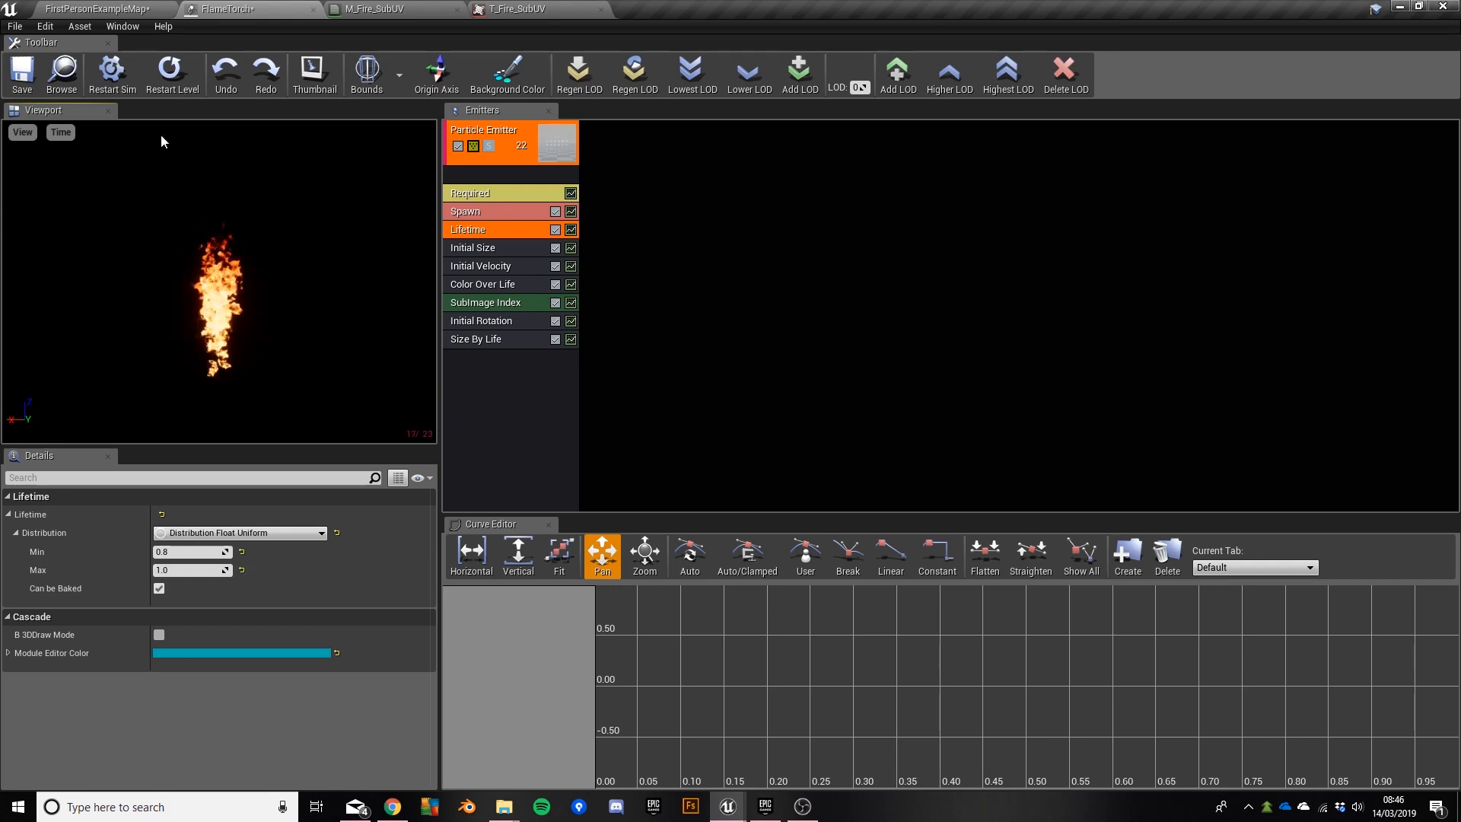
# Step: In the FirstPersonExampleMap level, delete the DemoTorch particle actor and open the StarterContent folder
pyautogui.click(86, 9)
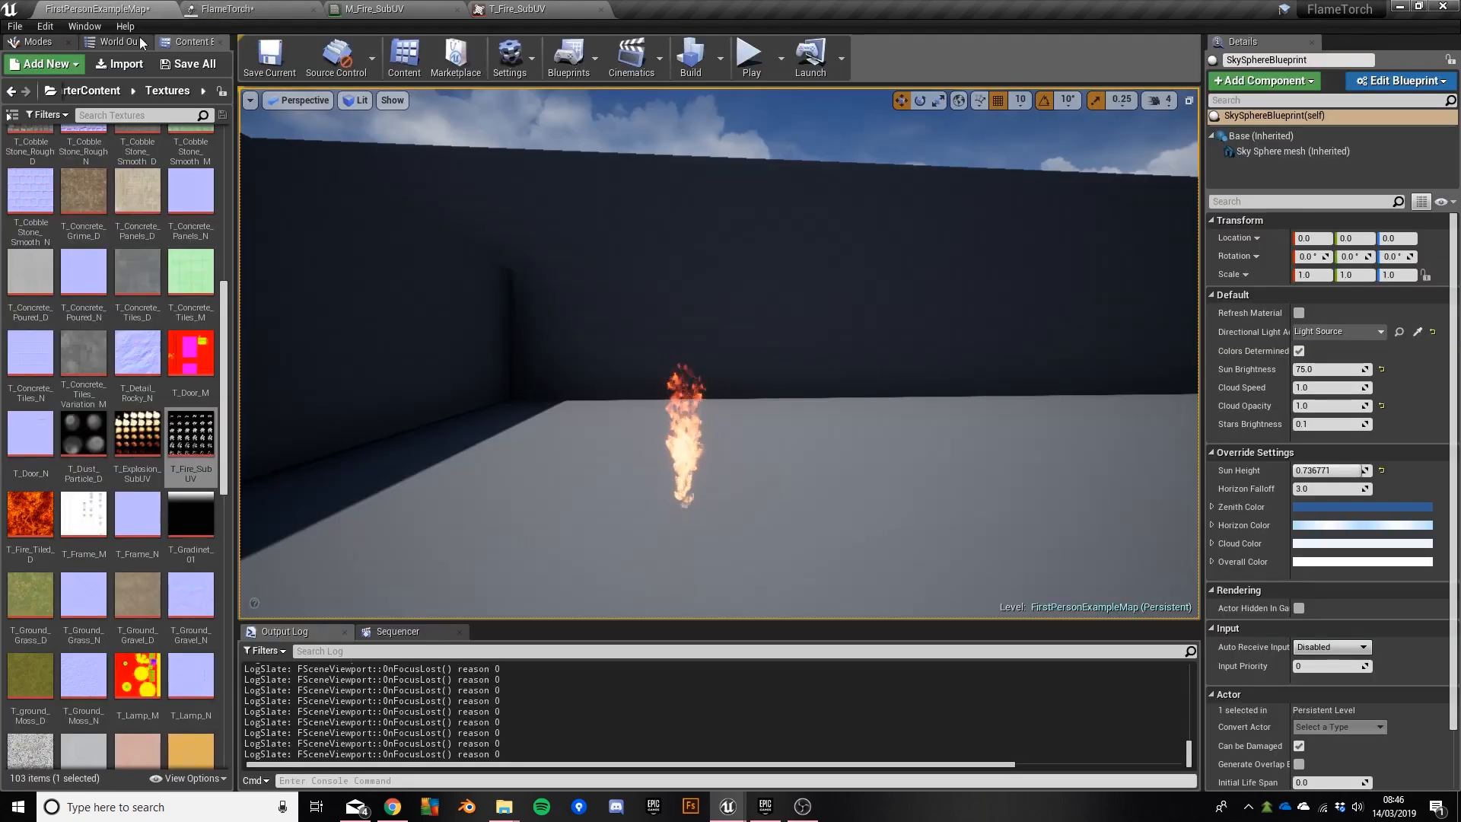
pyautogui.click(741, 465)
pyautogui.moveTo(744, 465); pyautogui.dragTo(744, 342)
pyautogui.moveTo(923, 389); pyautogui.dragTo(479, 404, button='right')
pyautogui.click(445, 396)
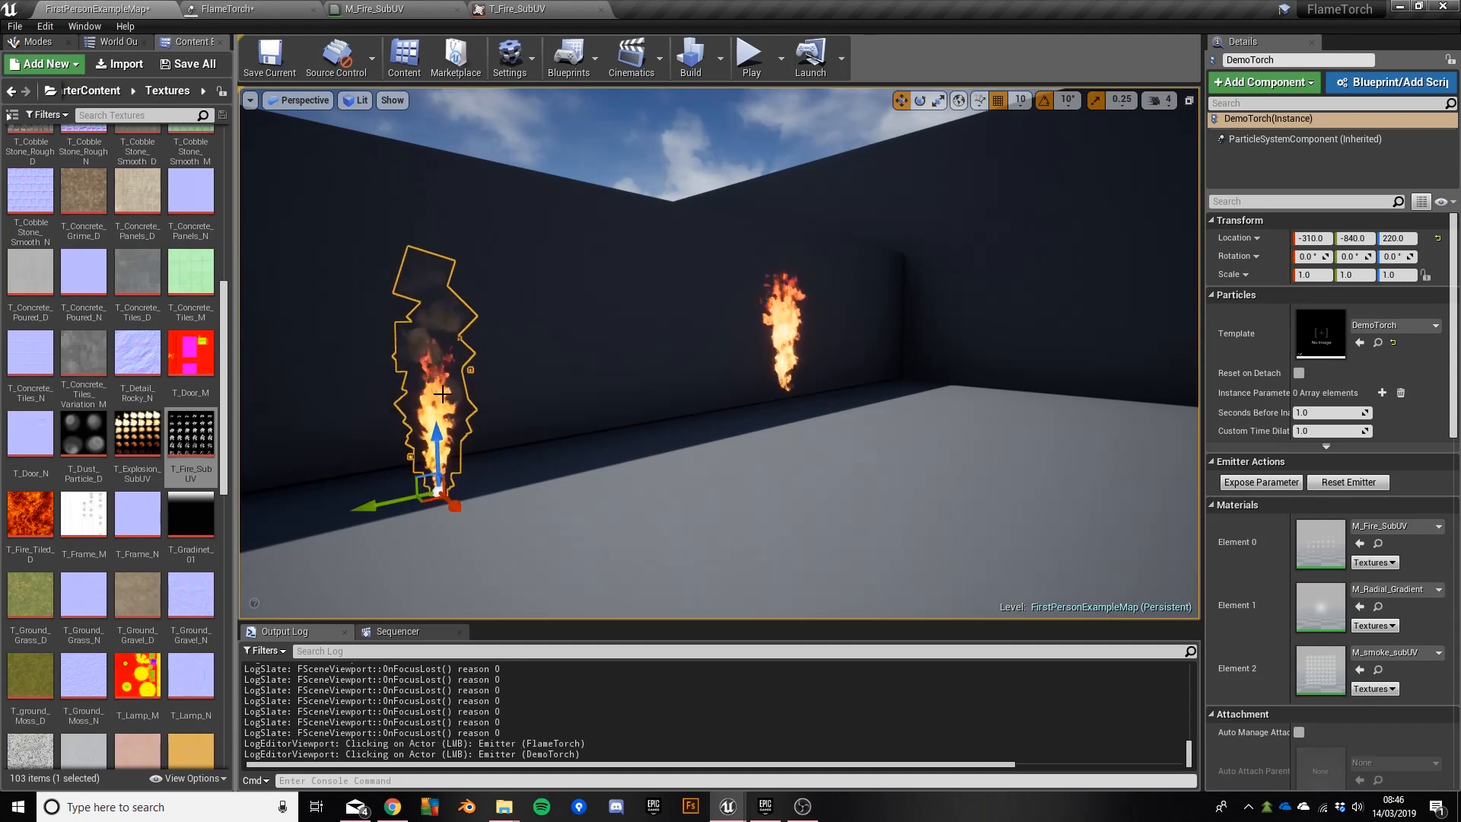
pyautogui.press('Delete')
pyautogui.moveTo(841, 367); pyautogui.dragTo(945, 419, button='right')
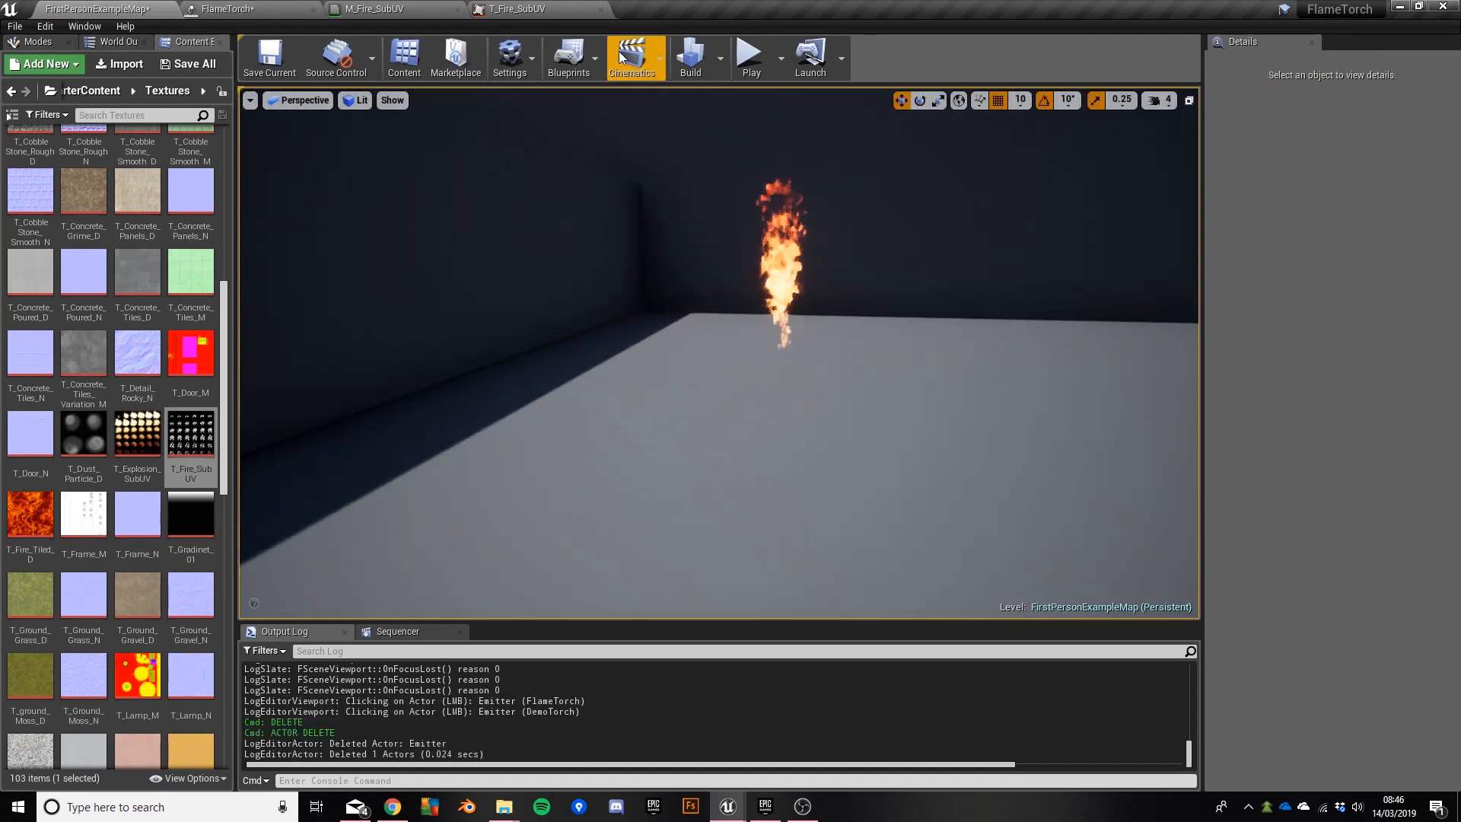
pyautogui.click(95, 90)
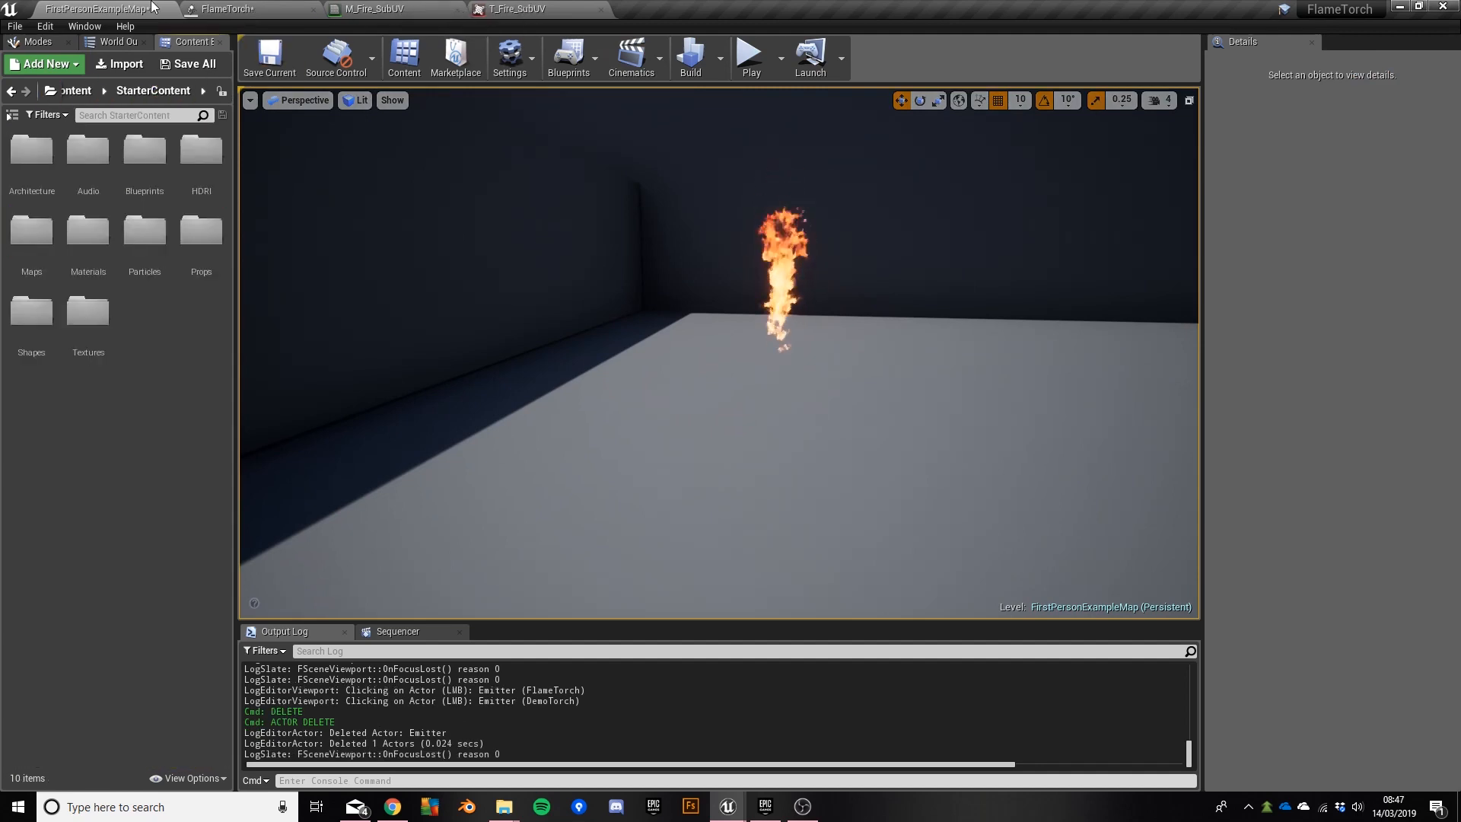
# Step: Return to the FlameTorch particle system and add a second particle sprite emitter beside the existing one
pyautogui.click(251, 9)
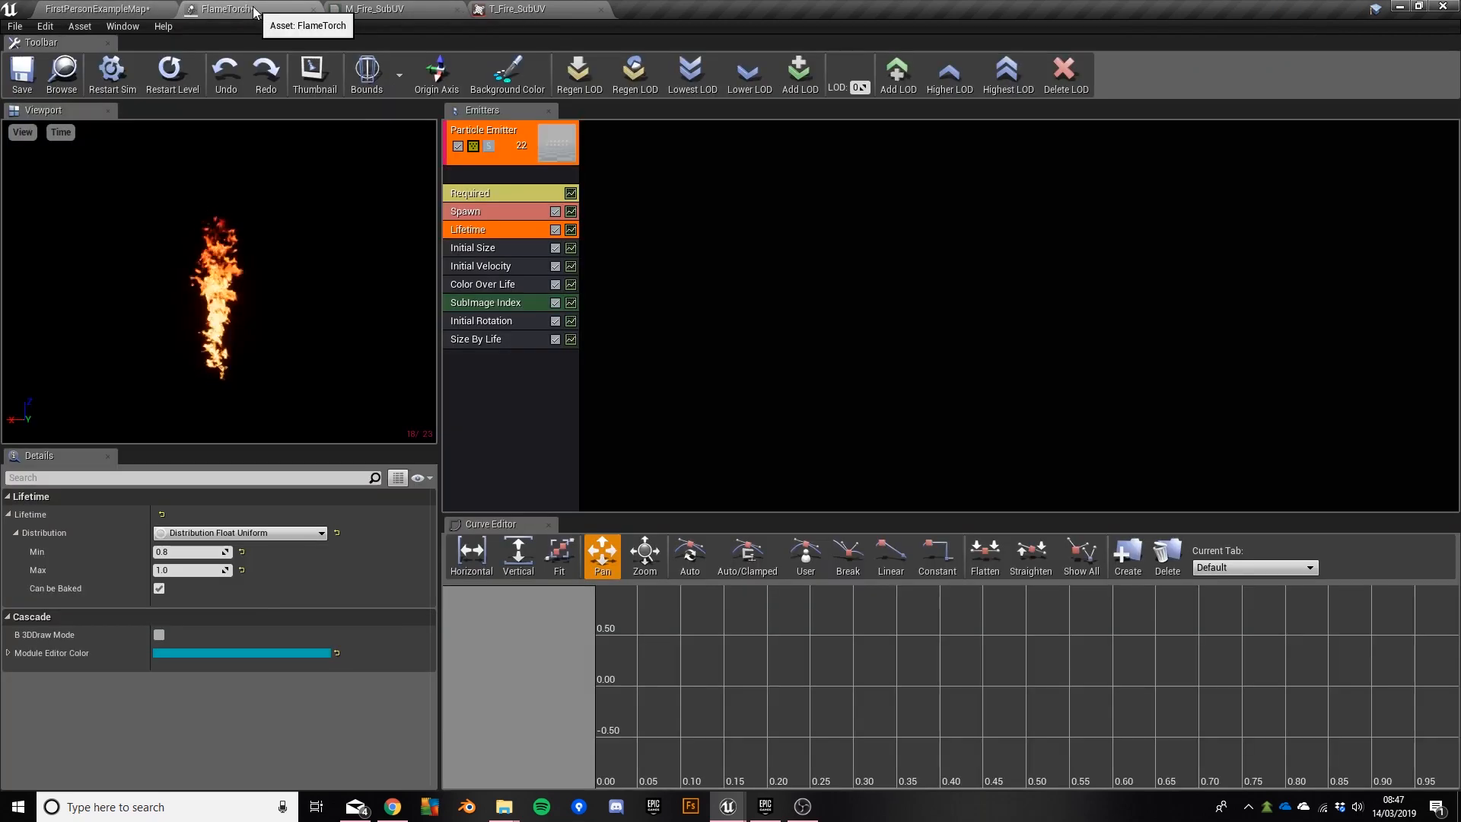
pyautogui.rightClick(661, 185)
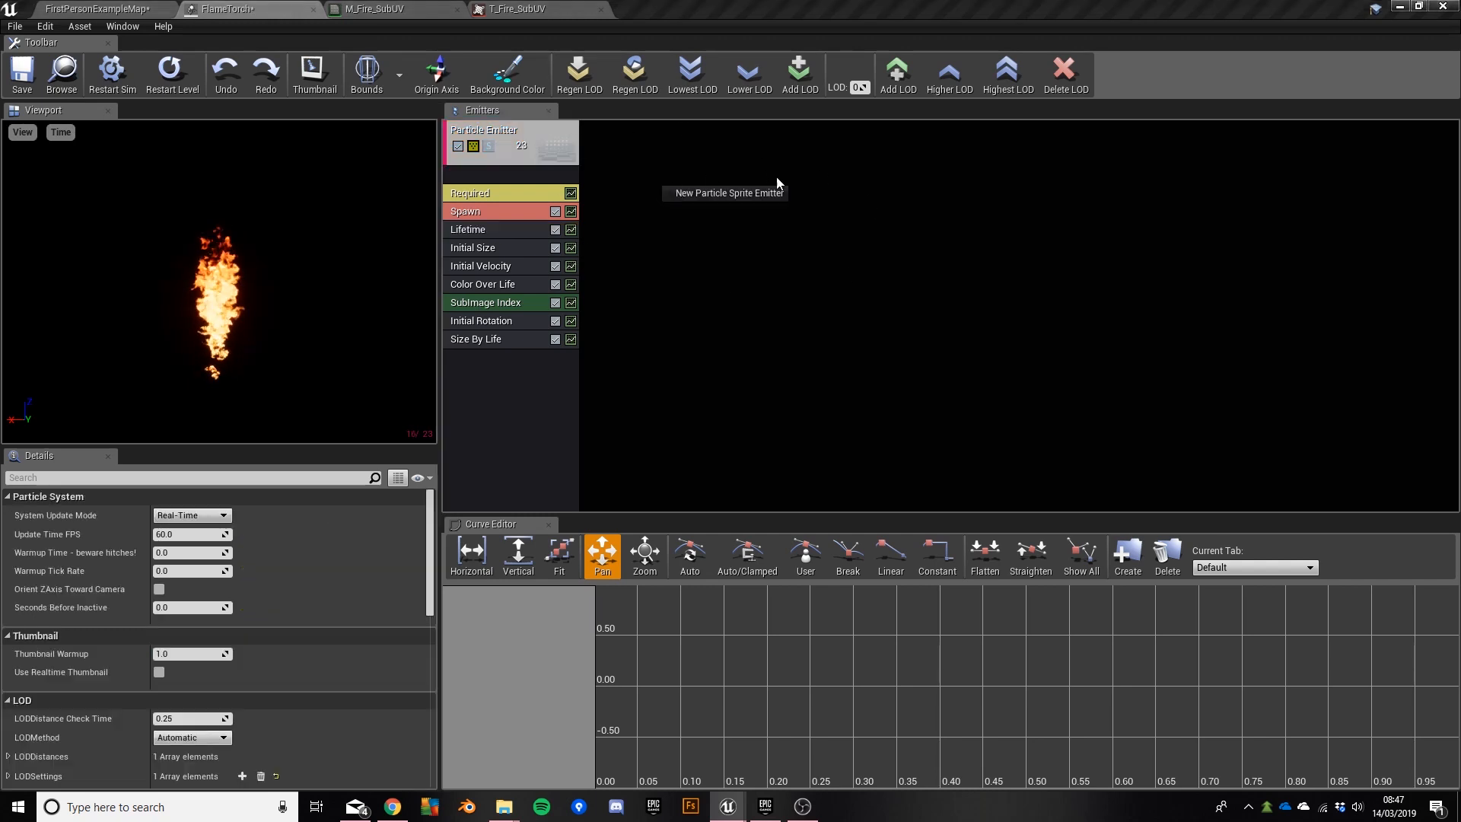
pyautogui.click(730, 193)
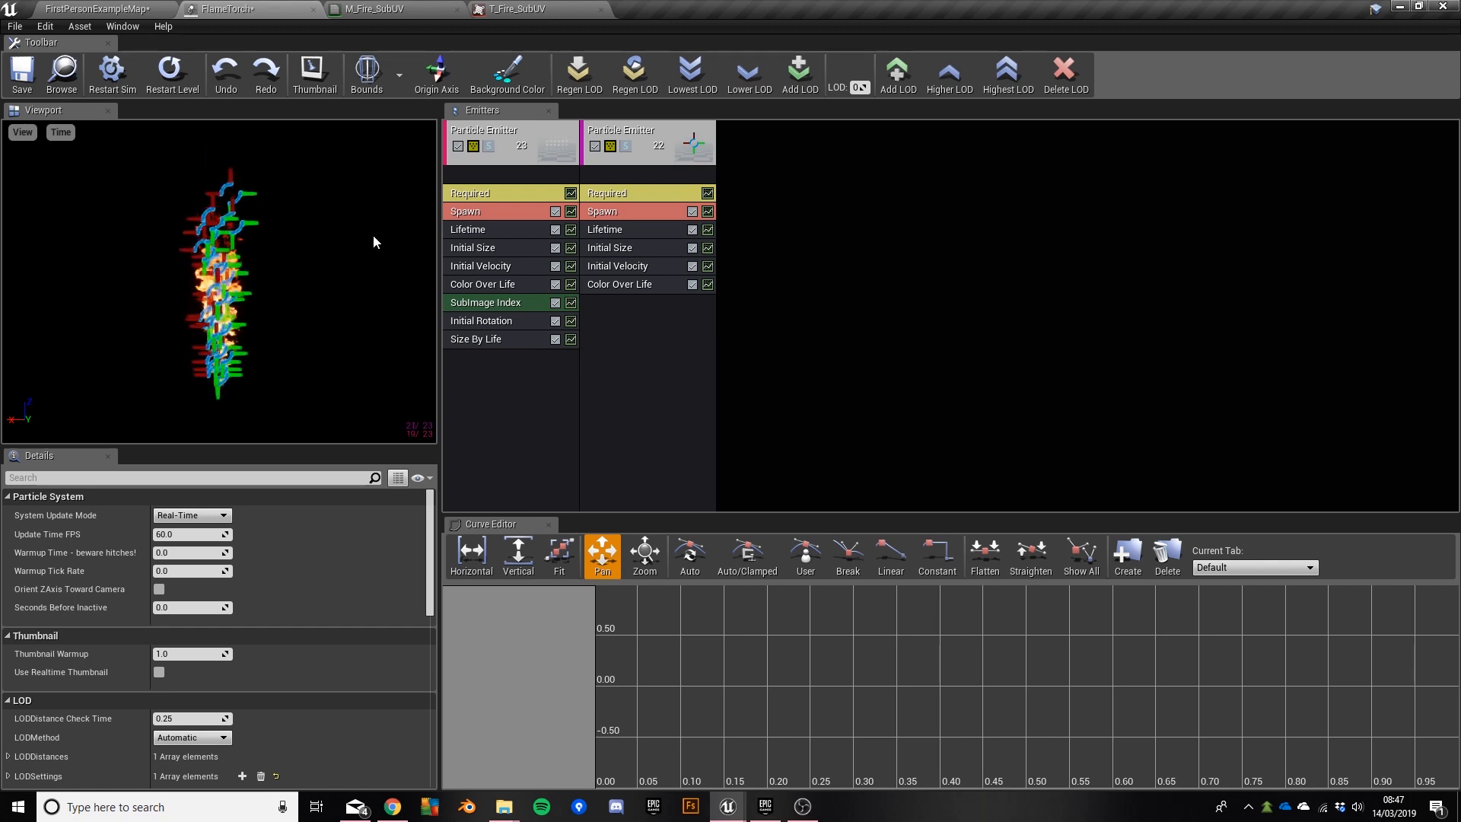
# Step: Rename the original fire emitter as Flames
pyautogui.click(496, 133)
pyautogui.click(611, 136)
pyautogui.click(514, 136)
pyautogui.click(599, 135)
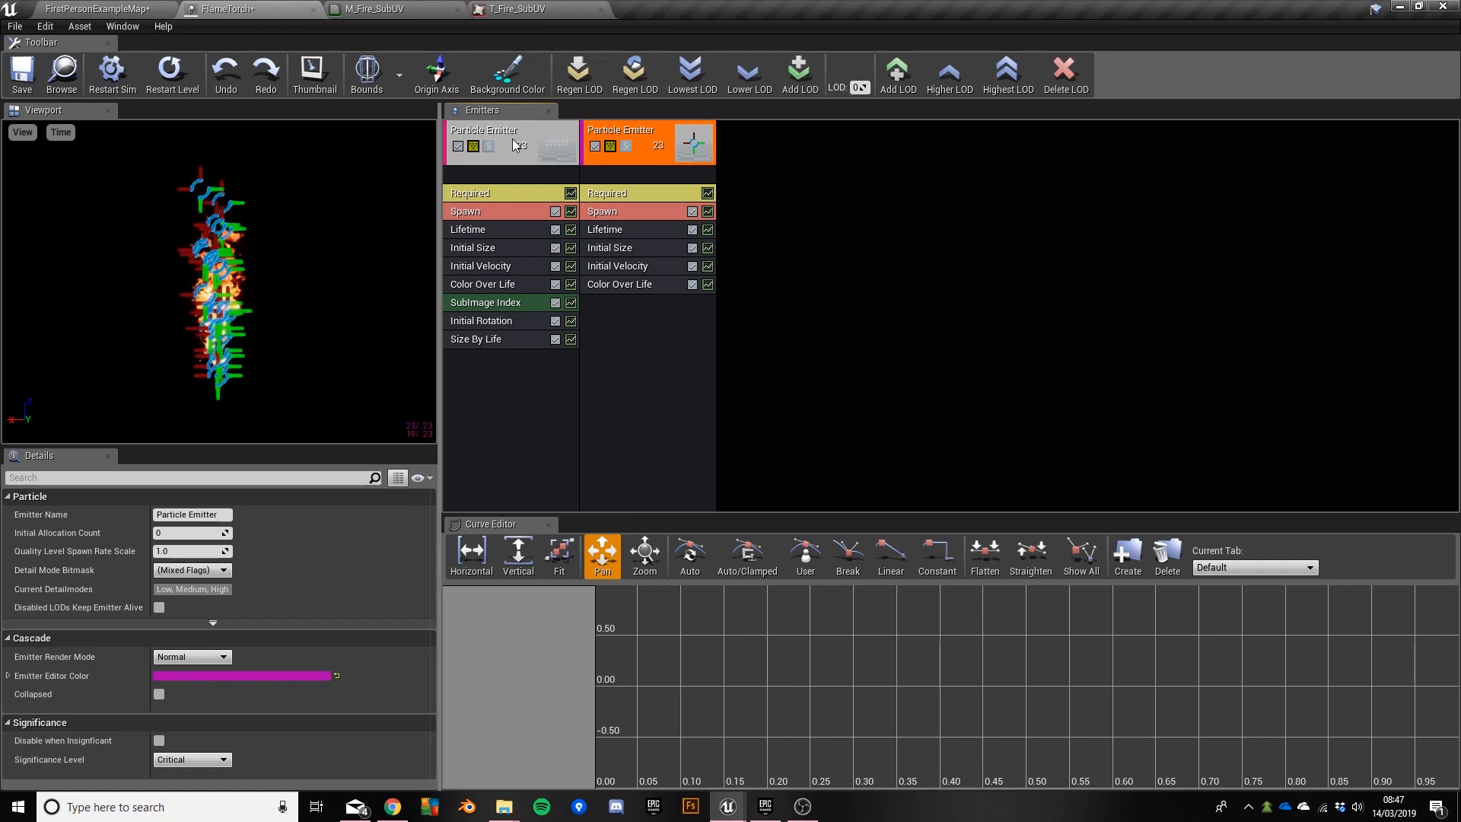
pyautogui.click(502, 137)
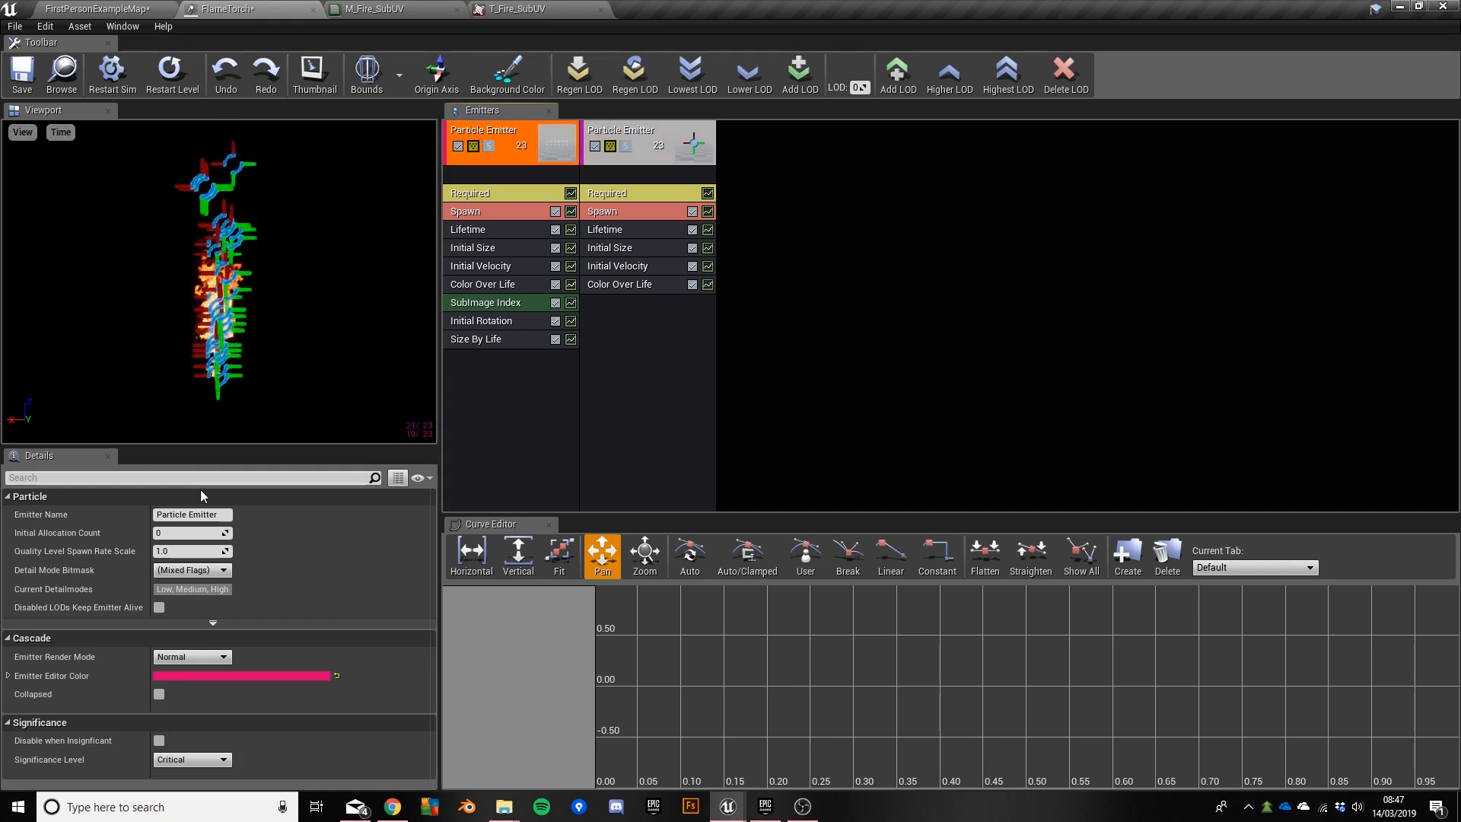
pyautogui.click(176, 514)
pyautogui.write('Flames')
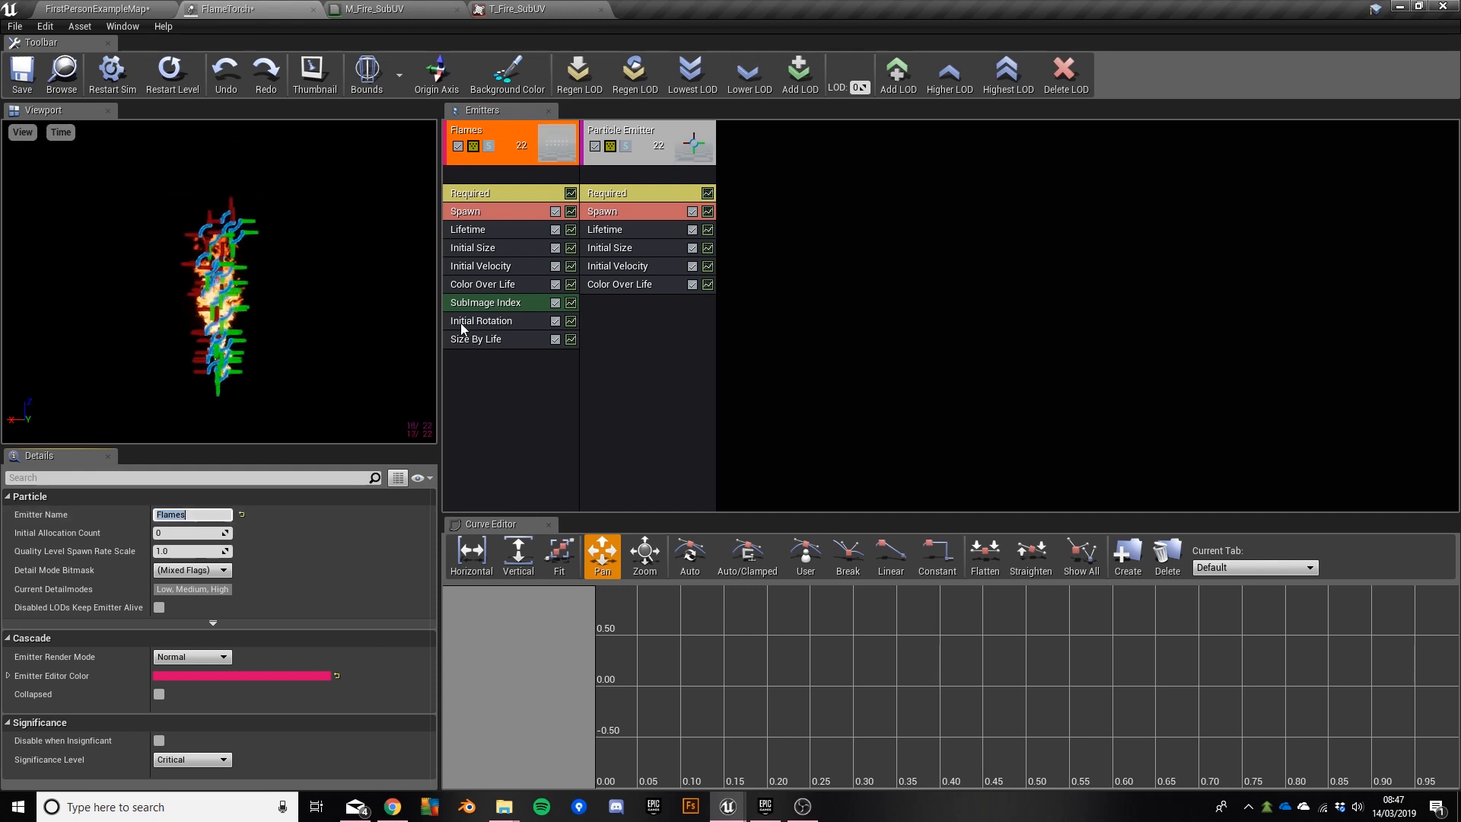
# Step: Rename the new second emitter as Embers
pyautogui.click(645, 135)
pyautogui.click(194, 515)
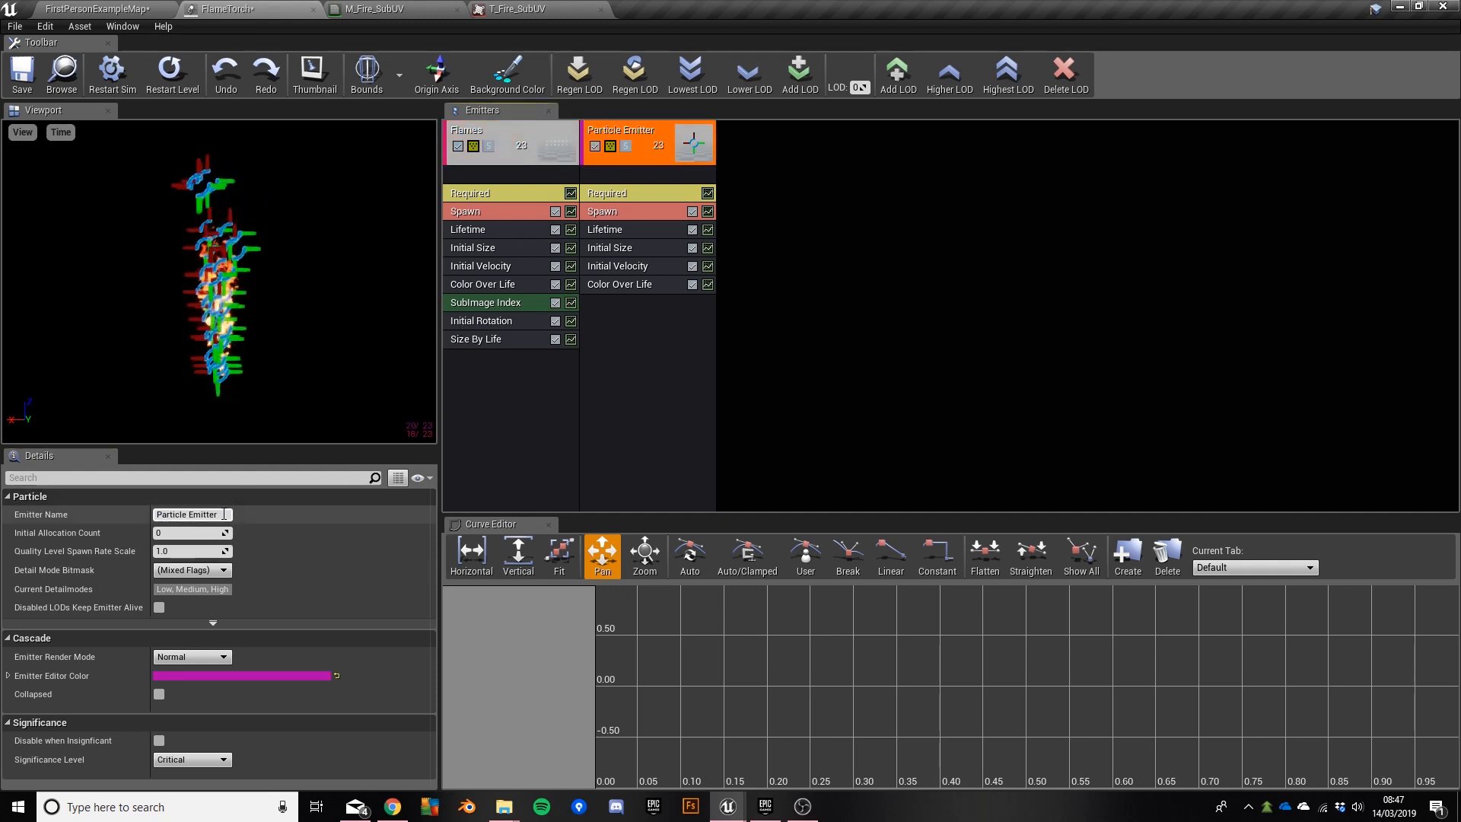
pyautogui.write('Embers')
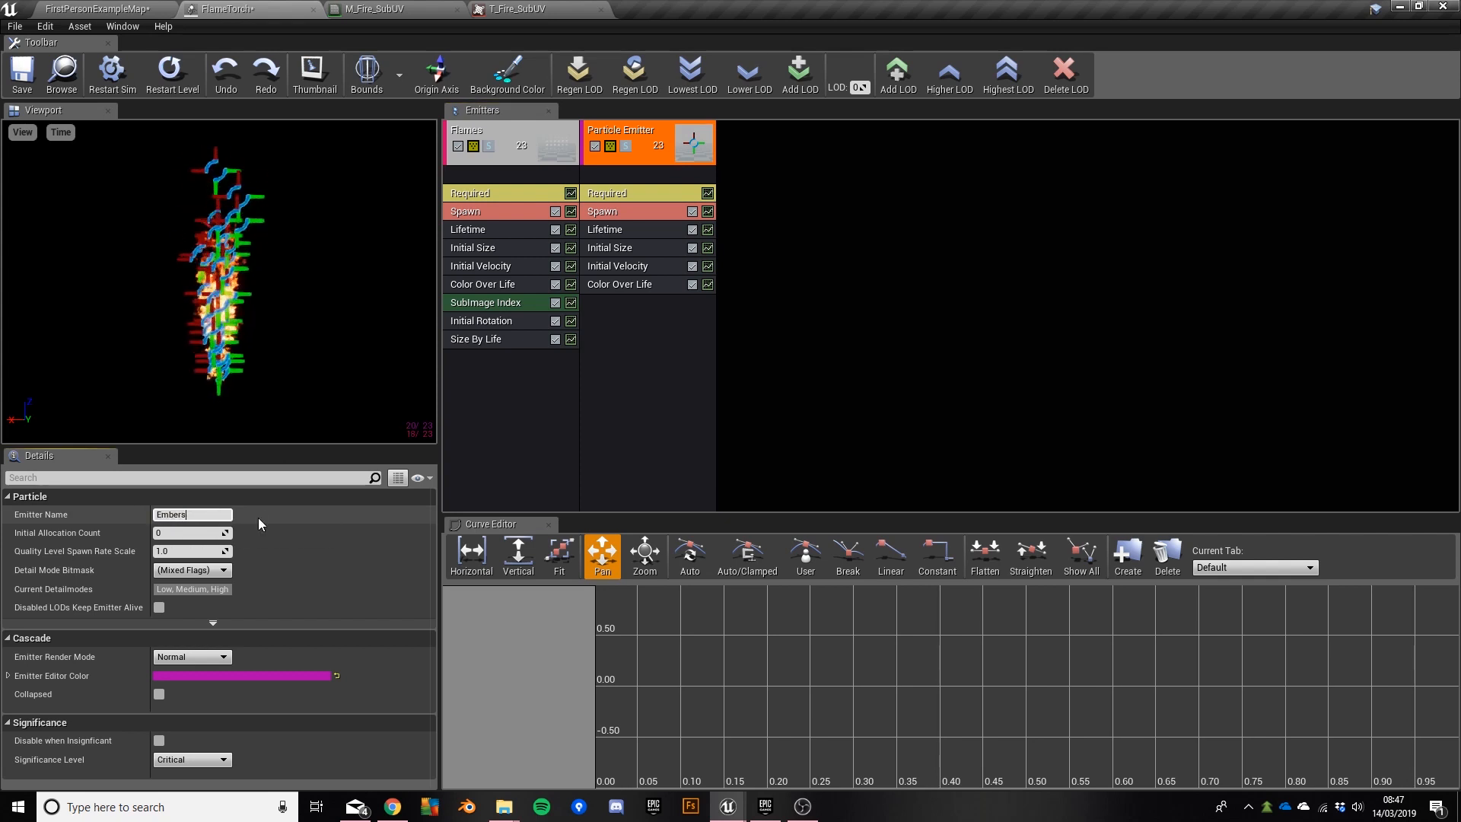
pyautogui.press('Return')
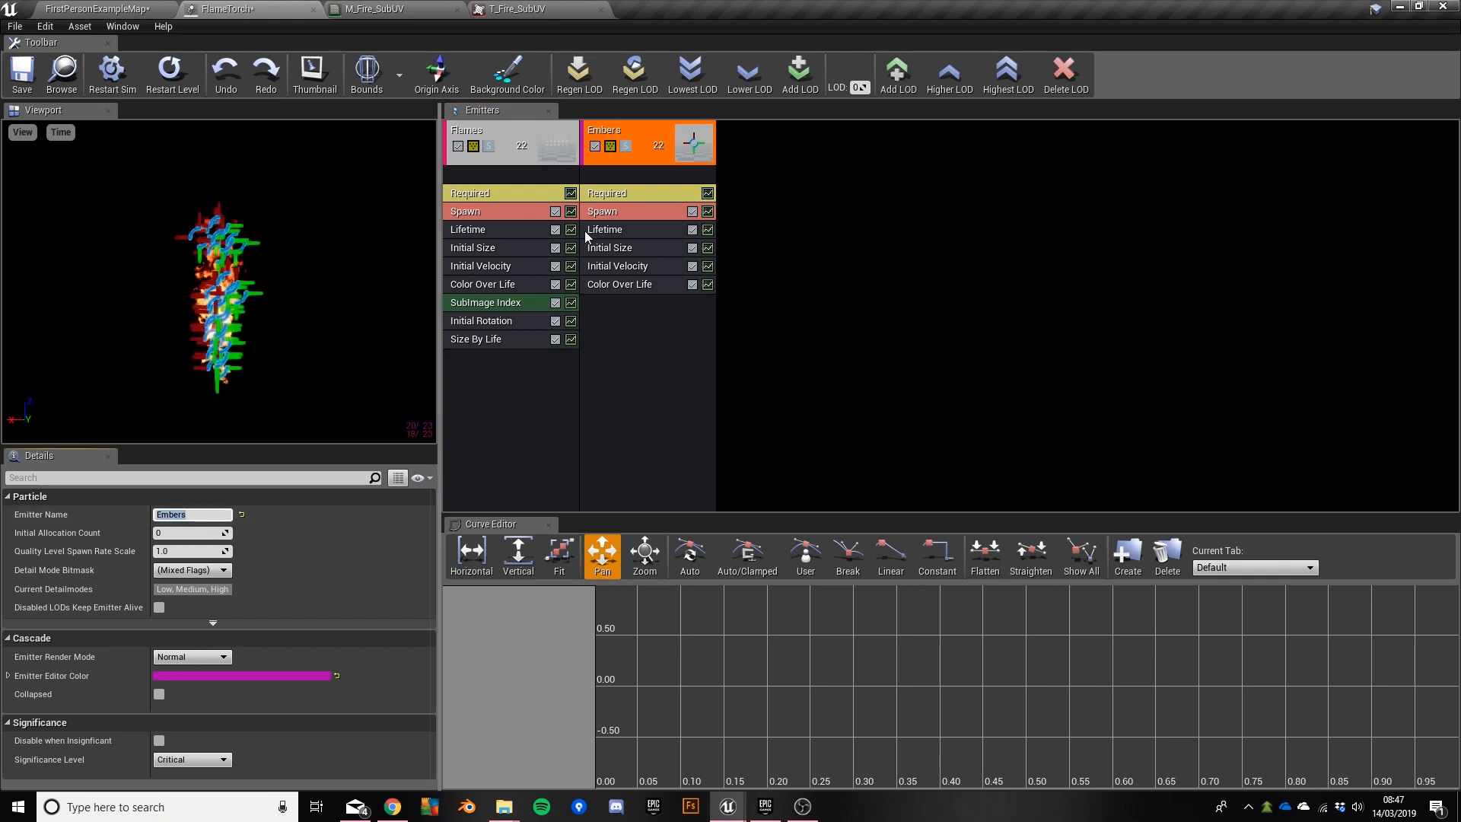
# Step: Assign the M_Radial_Gradient material in the Embers emitter's Required module
pyautogui.click(624, 194)
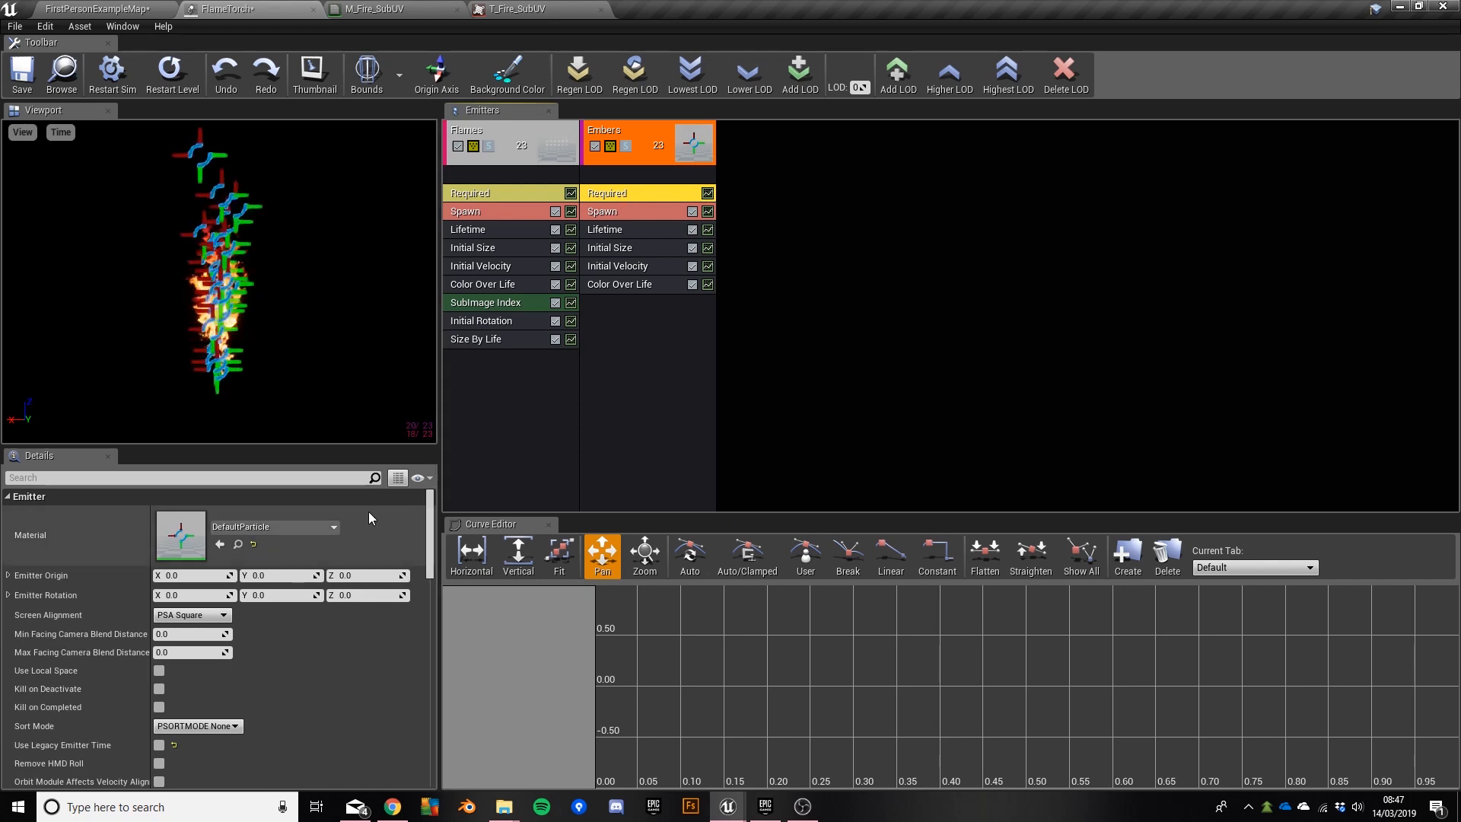
pyautogui.click(313, 526)
pyautogui.write('radial')
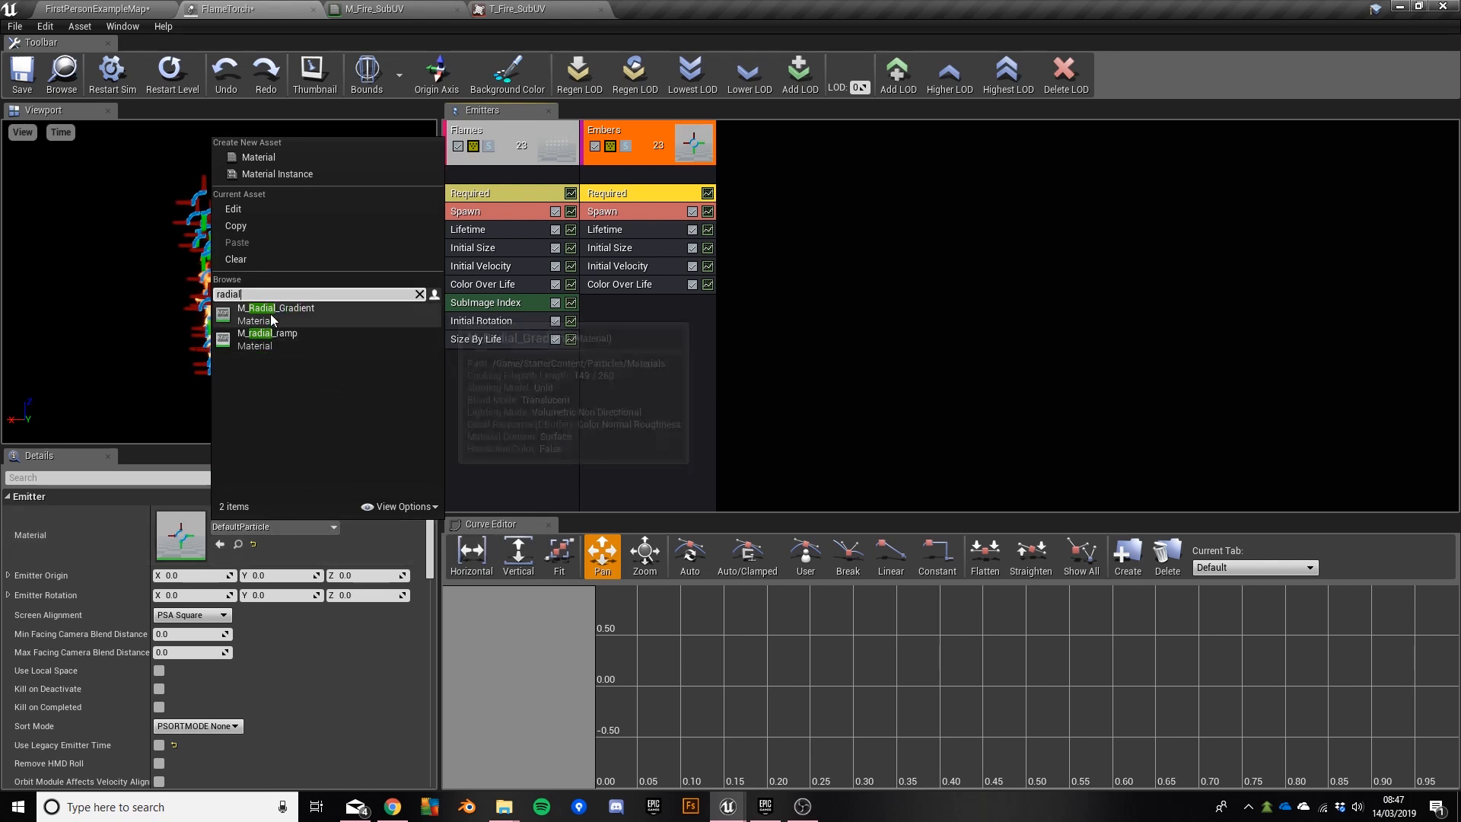
pyautogui.click(327, 312)
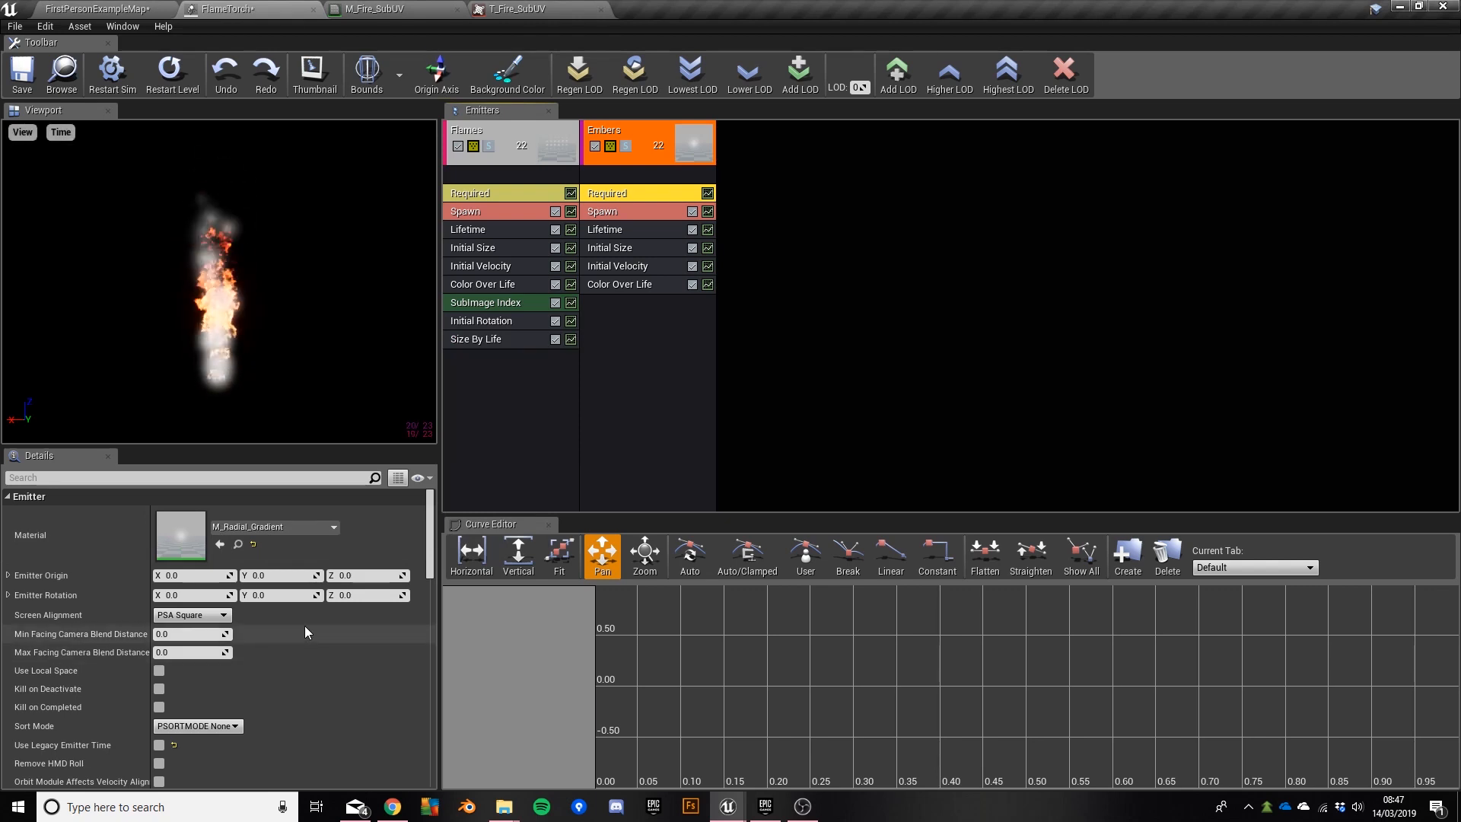
# Step: Examine the M_Radial_Gradient material's node graph and its preview on a plane, and return to the FlameTorch particle system
pyautogui.click(238, 544)
pyautogui.doubleClick(145, 234)
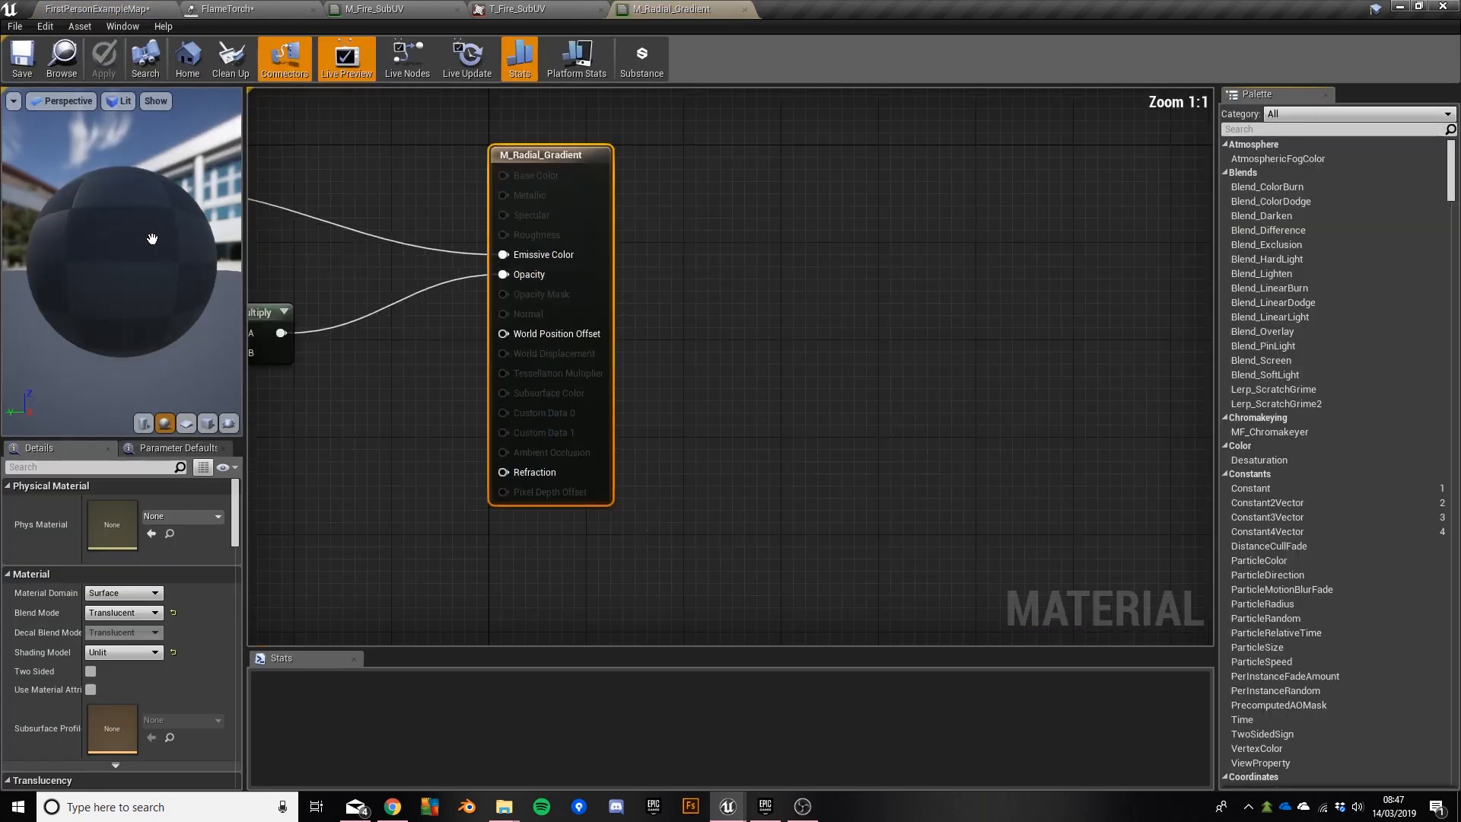
pyautogui.moveTo(442, 454); pyautogui.dragTo(975, 398, button='right')
pyautogui.moveTo(661, 426); pyautogui.dragTo(779, 522, button='right')
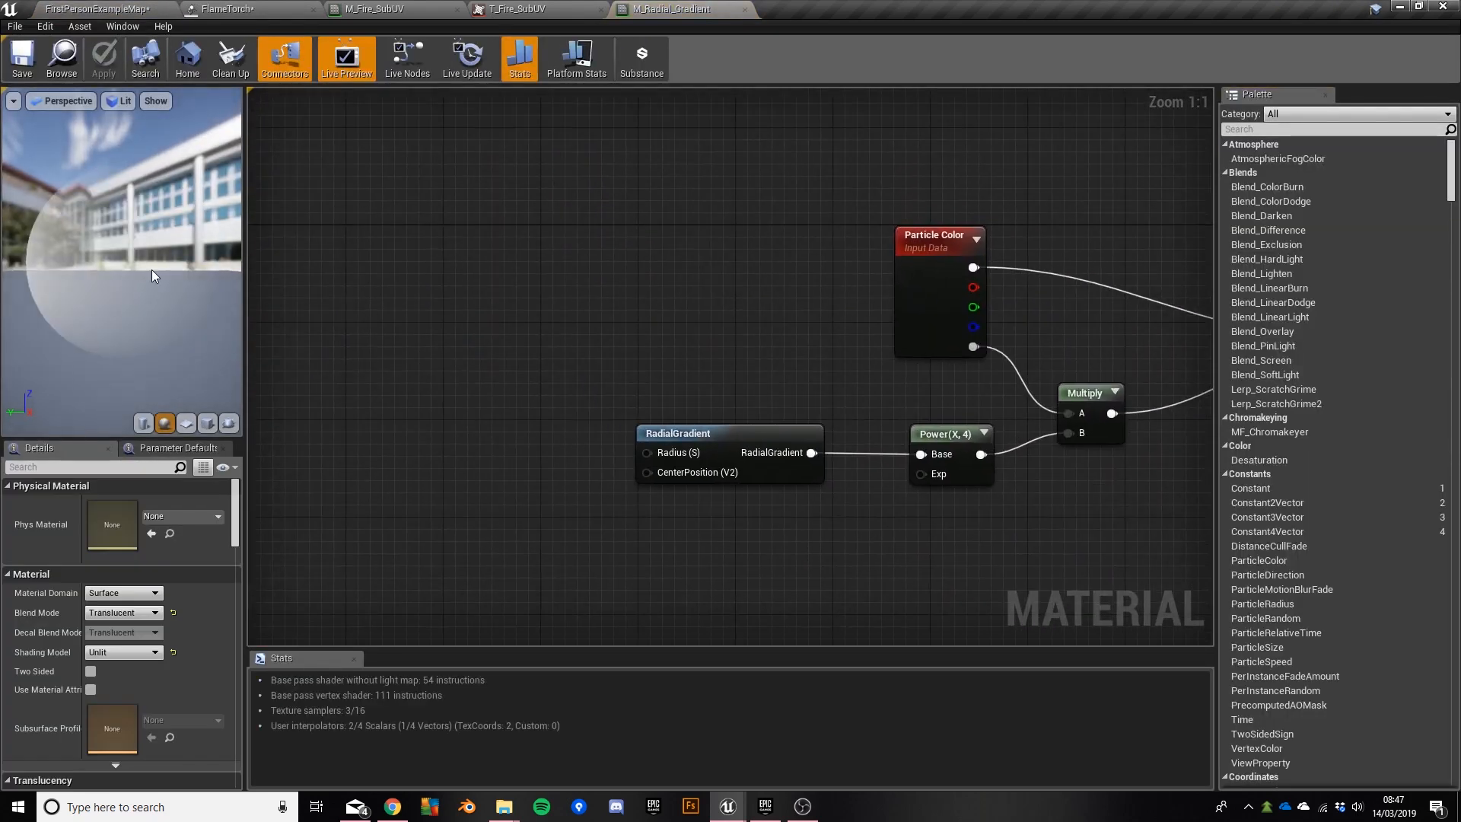
pyautogui.click(185, 423)
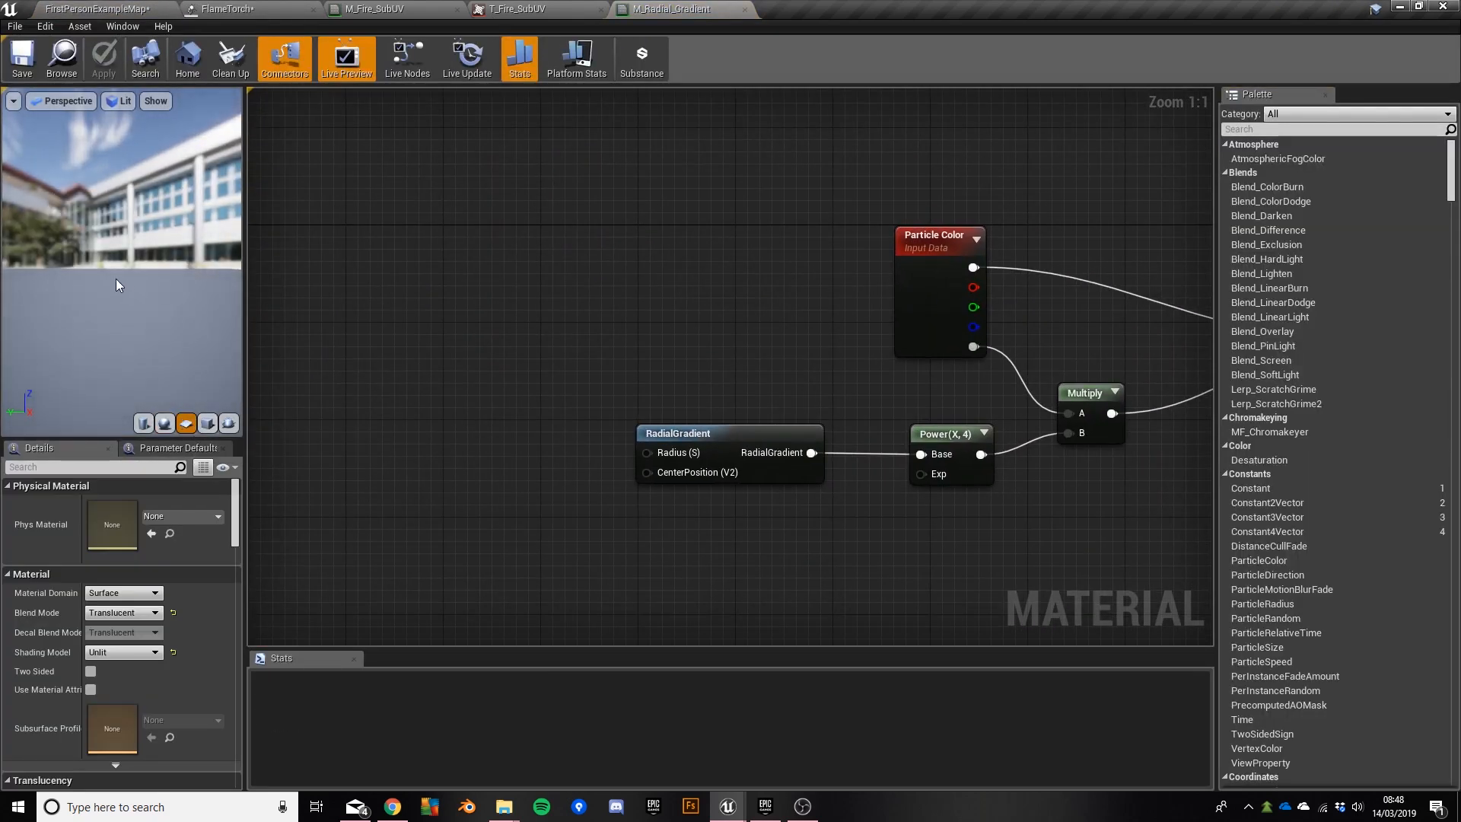
pyautogui.moveTo(85, 271); pyautogui.dragTo(29, 287)
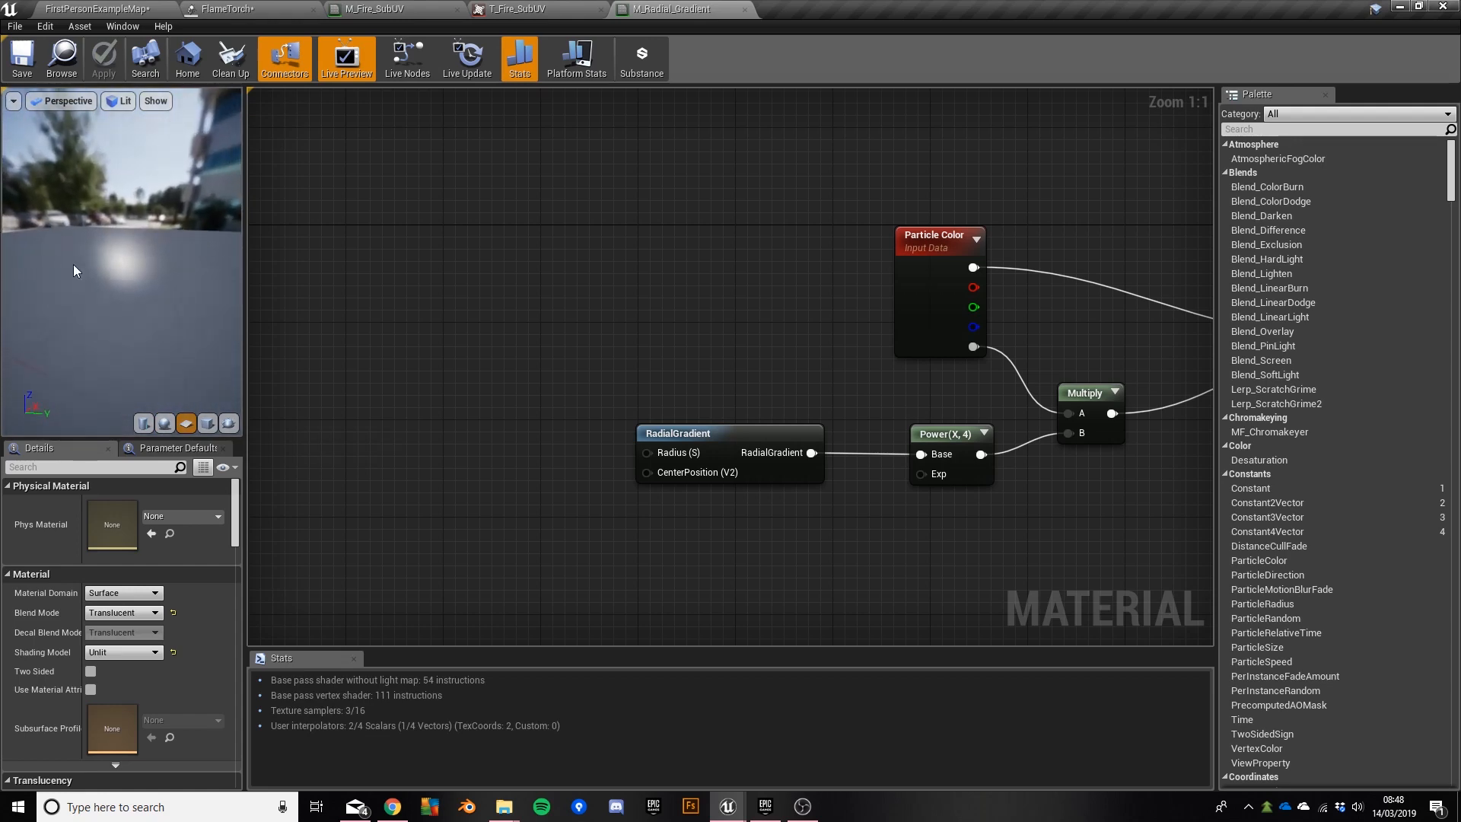
pyautogui.moveTo(120, 263); pyautogui.dragTo(135, 255)
pyautogui.click(246, 13)
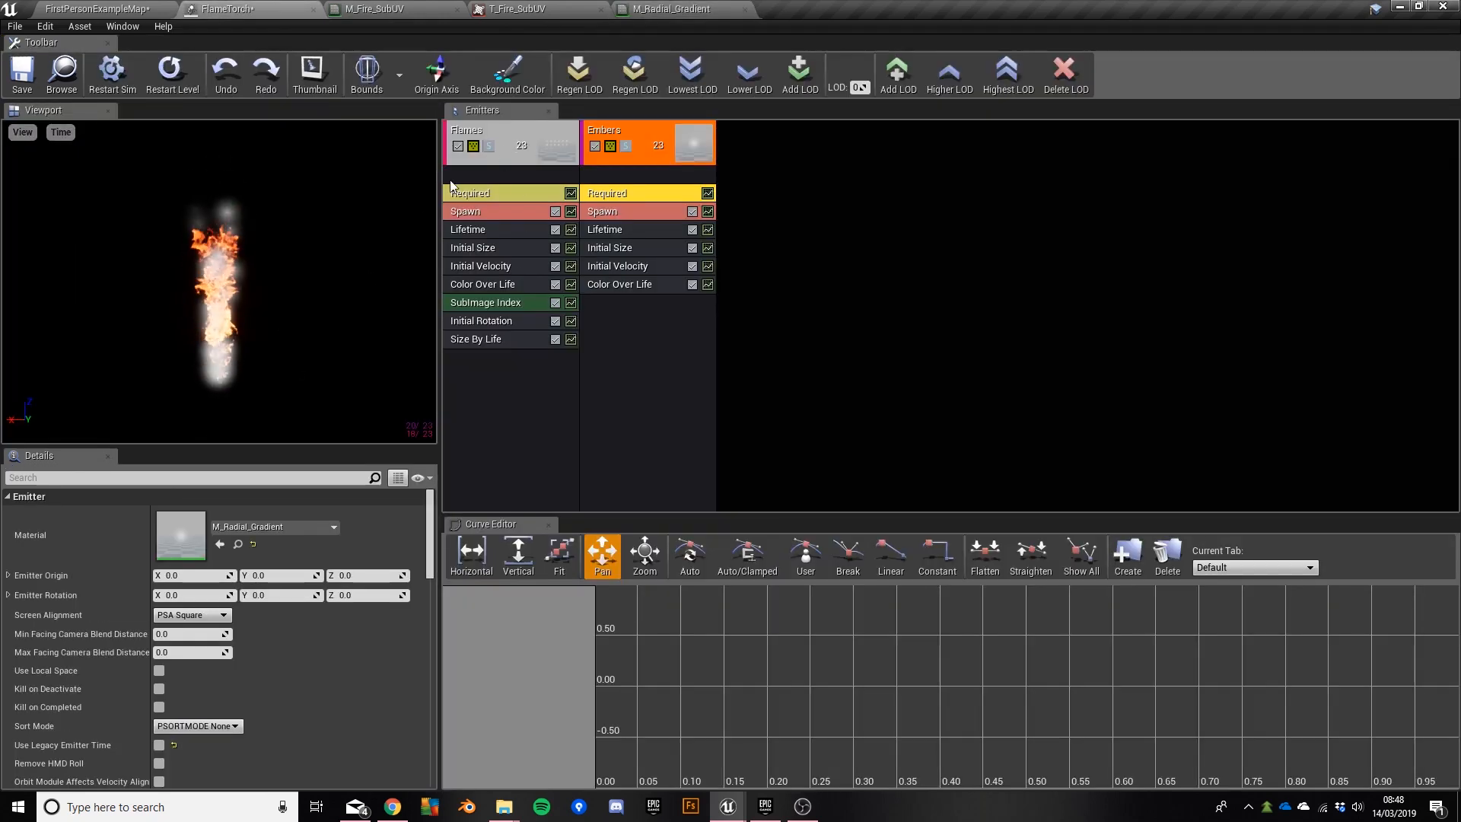
# Step: Toggle the Embers emitter off and on to compare, and disable the Flames emitter so only Embers plays
pyautogui.click(595, 147)
pyautogui.click(595, 146)
pyautogui.click(595, 146)
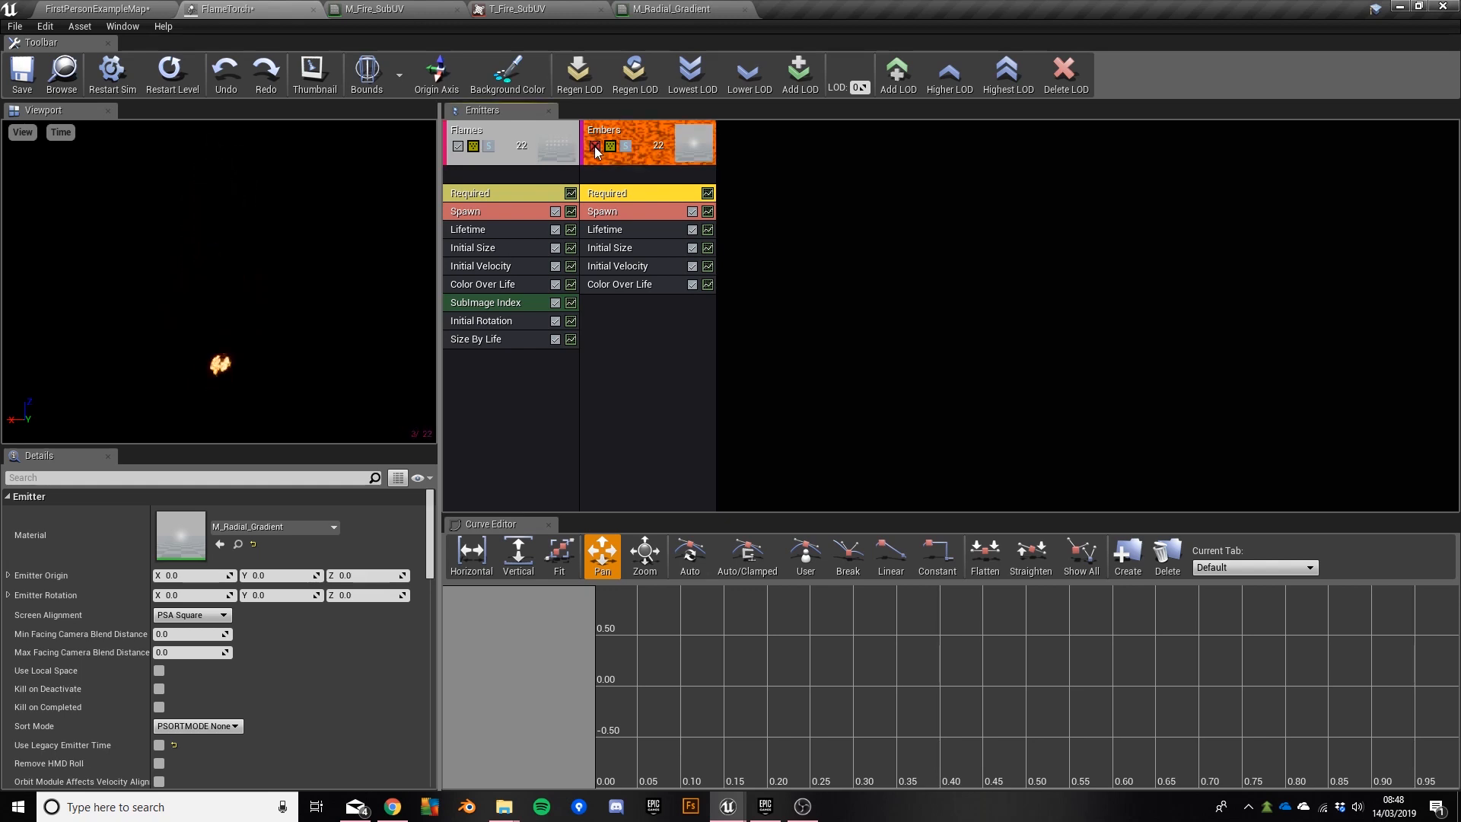
pyautogui.click(595, 146)
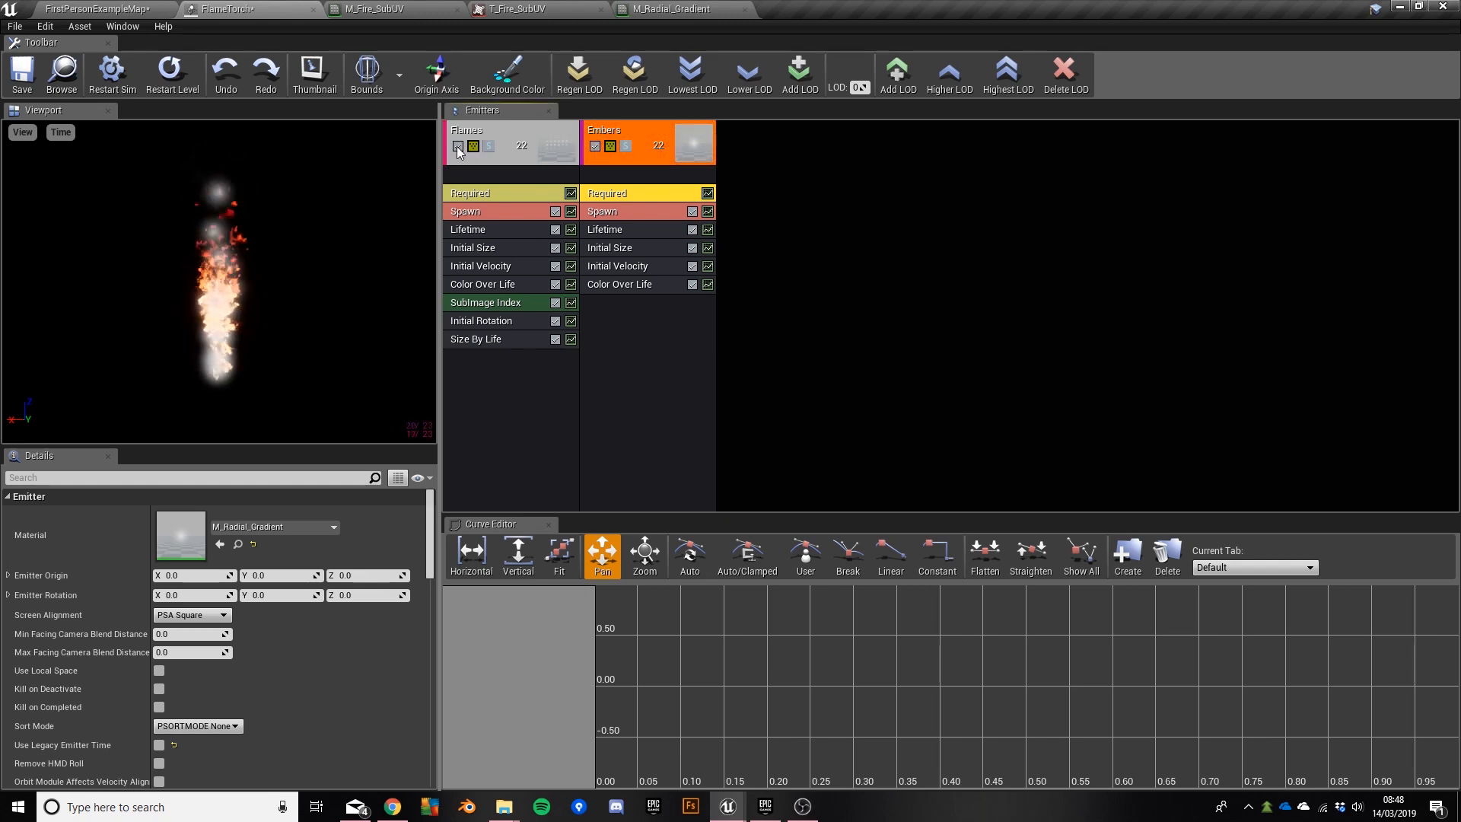
pyautogui.click(458, 146)
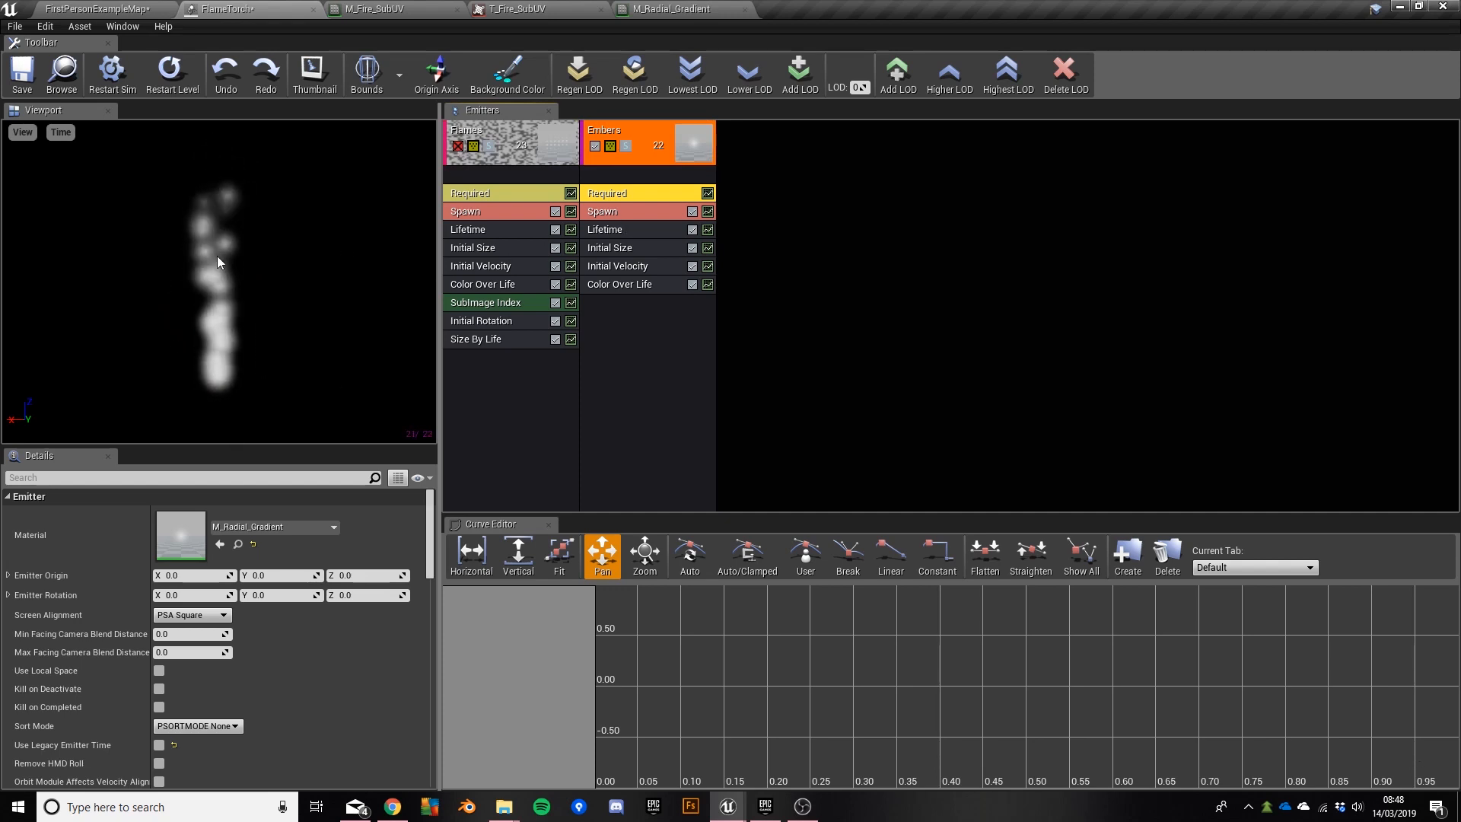
# Step: In the Embers emitter's Initial Size, set Max to 3 and Min to 2 on X, Y and Z
pyautogui.click(623, 249)
pyautogui.click(199, 553)
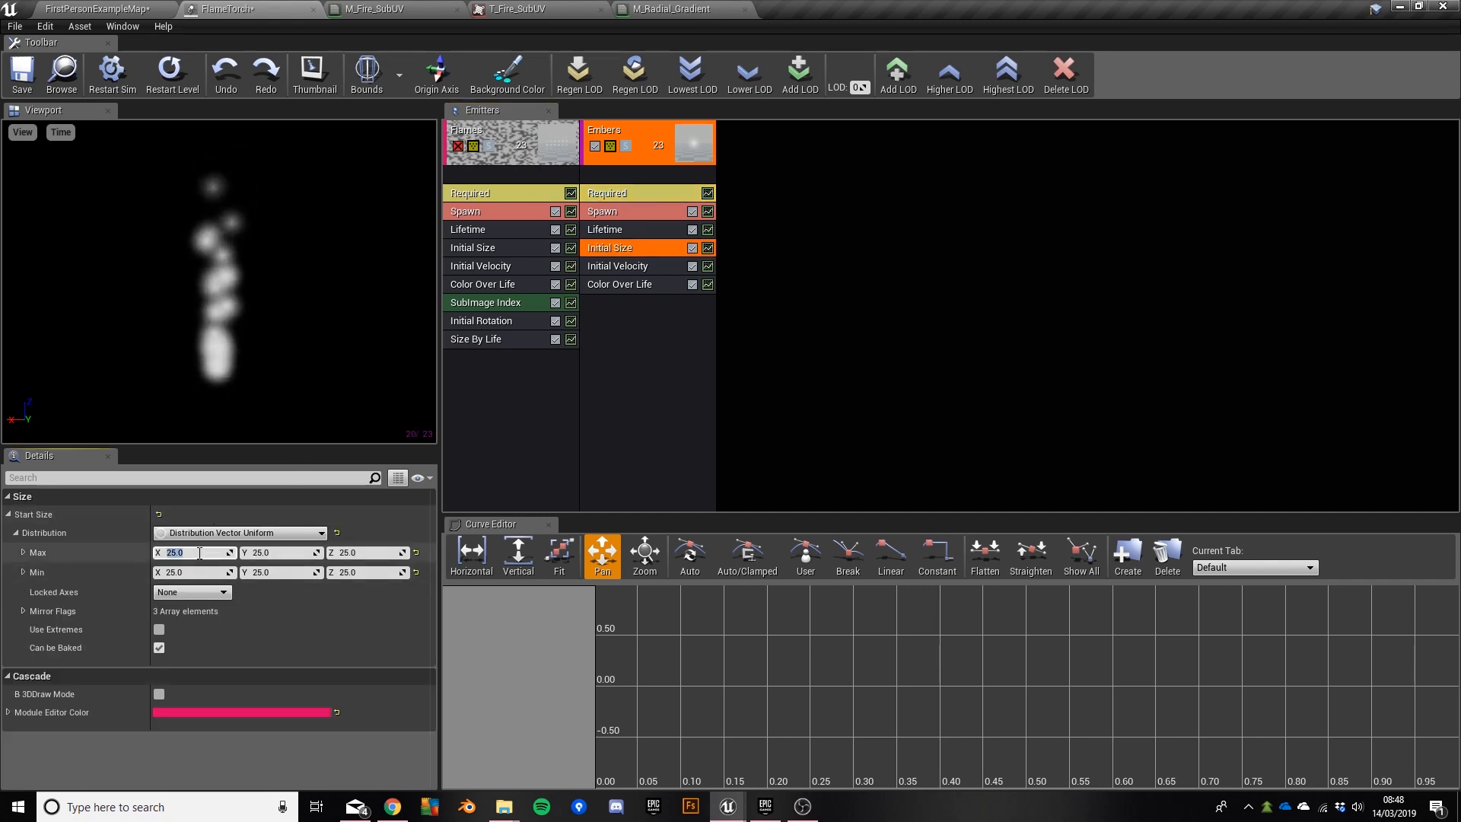
pyautogui.write('3')
pyautogui.press('Tab')
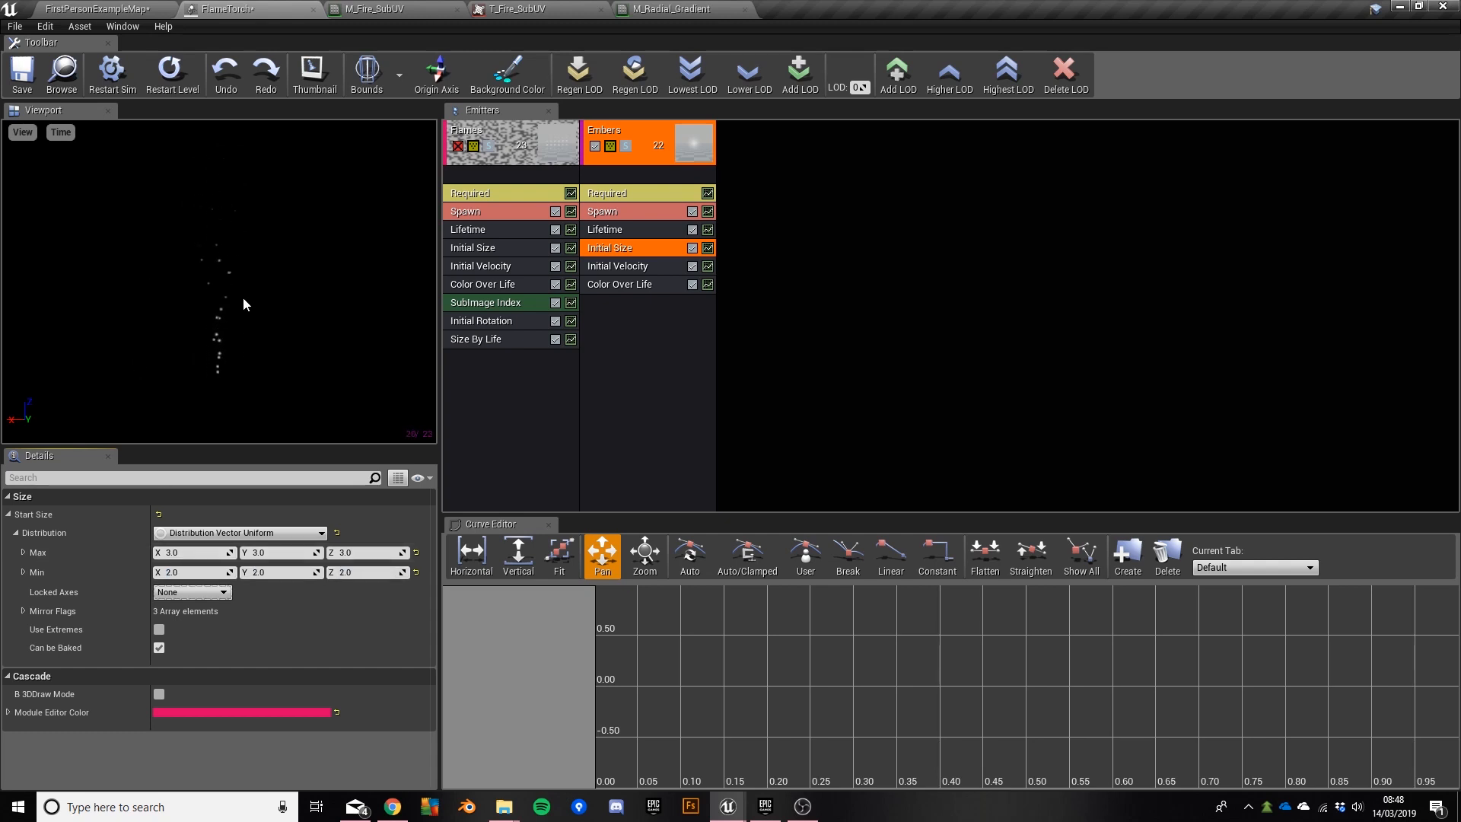
# Step: In the Embers emitter's Color Over Life, set point 0 to R 40, G 10, B 2 and point 1 to R 20, G 0, B 0
pyautogui.click(626, 285)
pyautogui.scroll(-5, 289, 569)
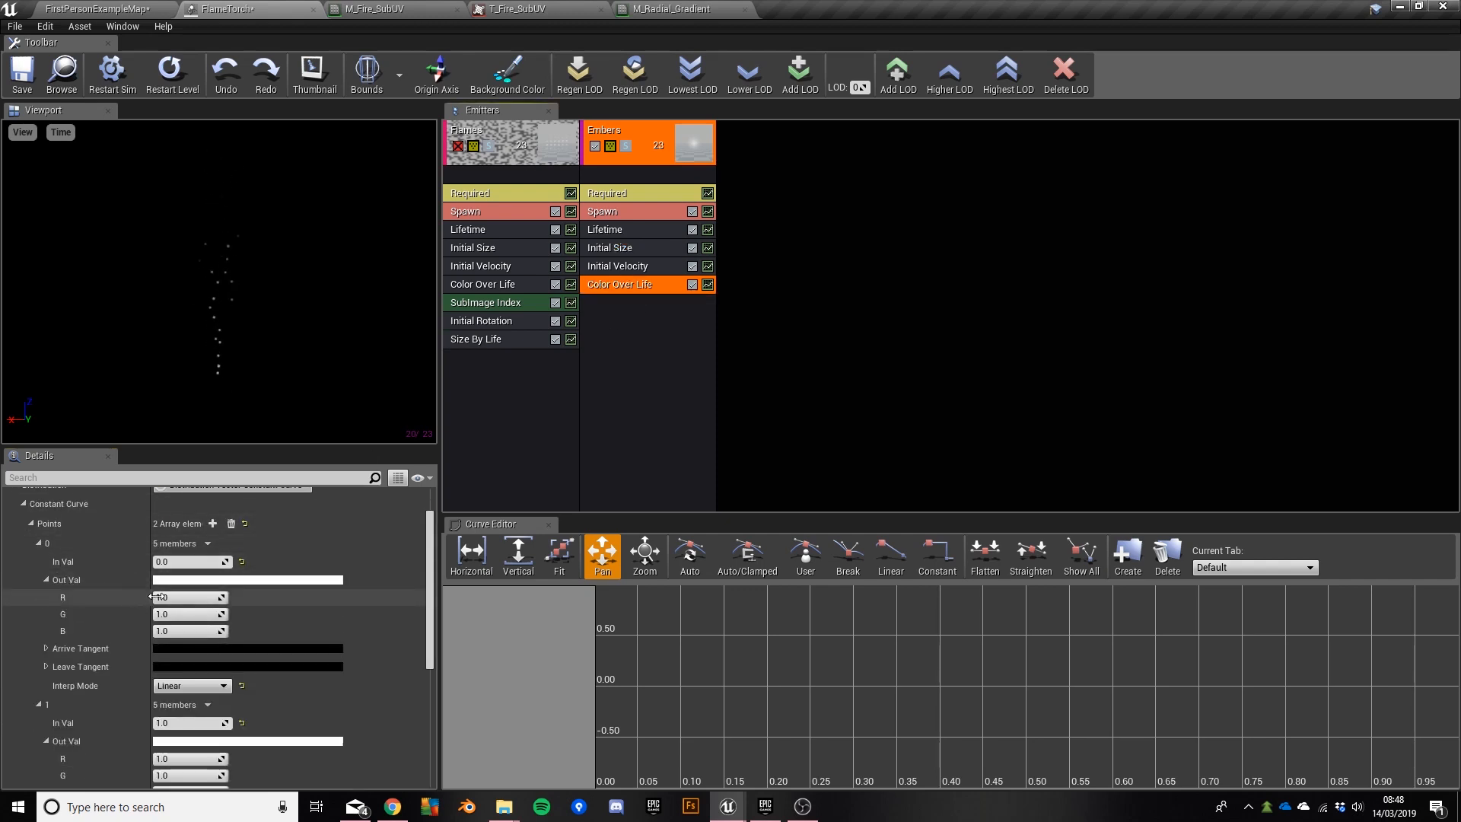
pyautogui.scroll(-1, 102, 588)
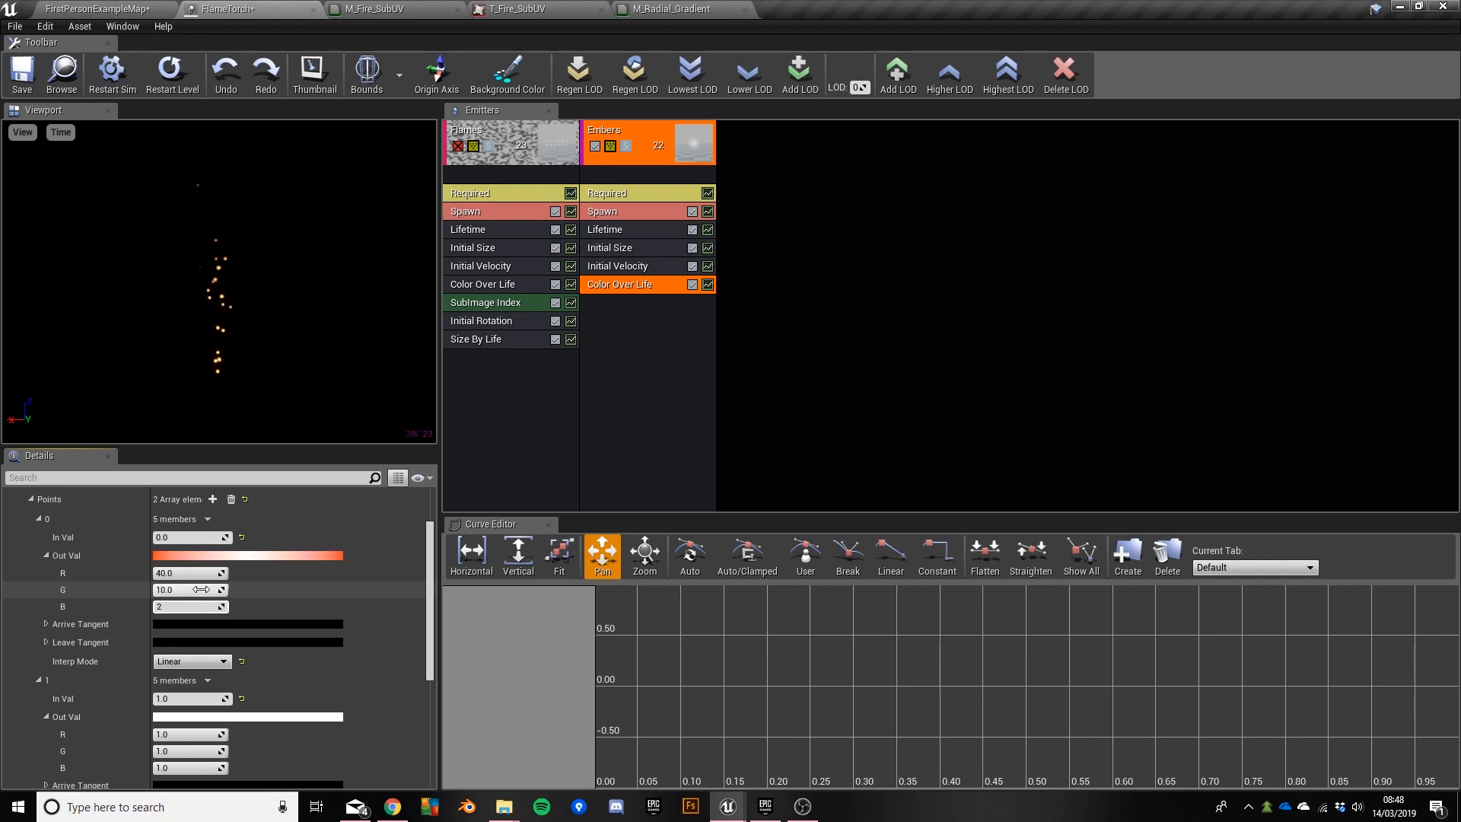
pyautogui.scroll(-1, 239, 653)
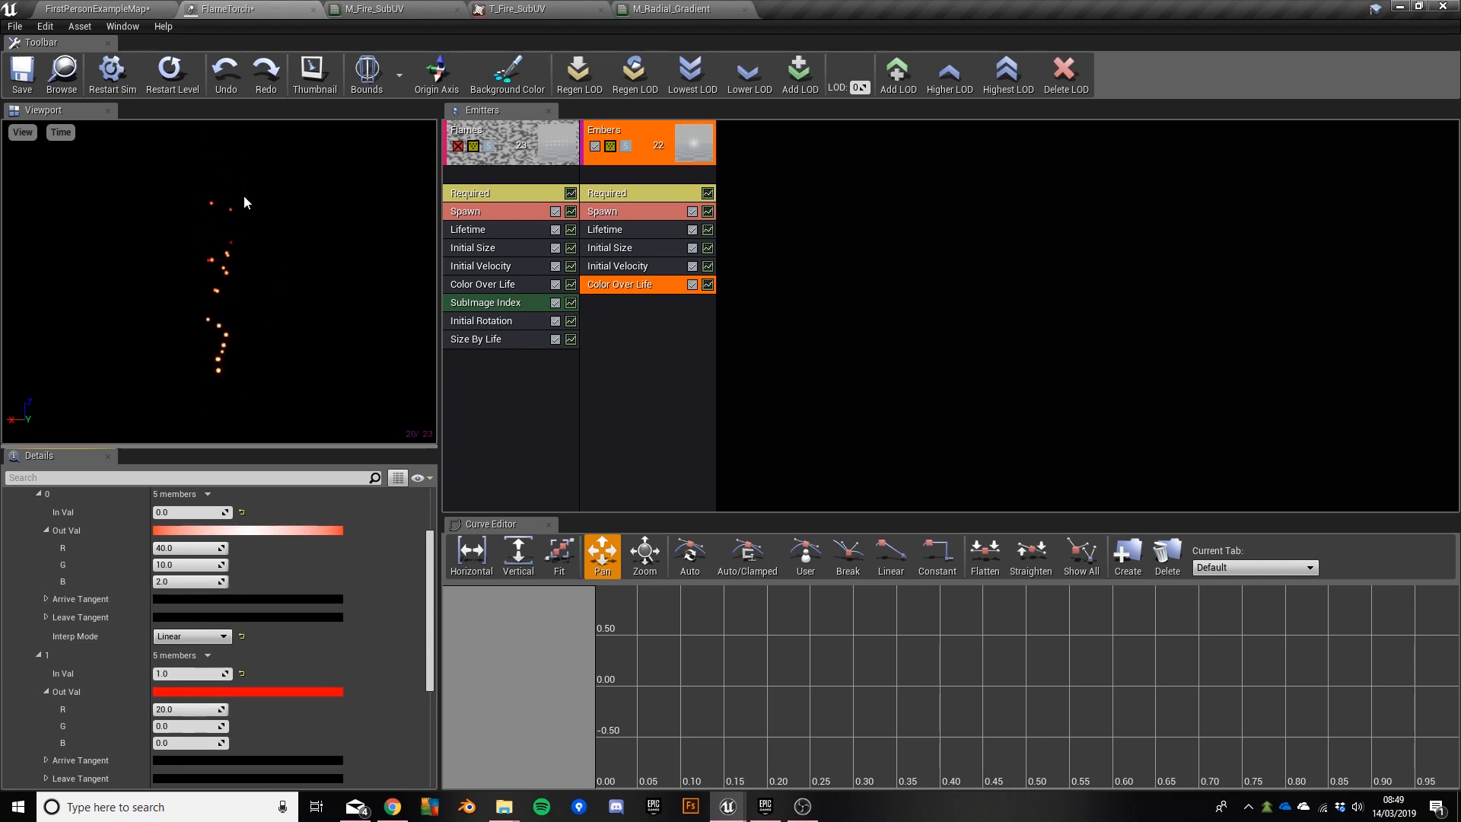
# Step: In the Embers emitter's Initial Velocity, set Max to 30 and Min to -30 on both X and Y
pyautogui.click(621, 265)
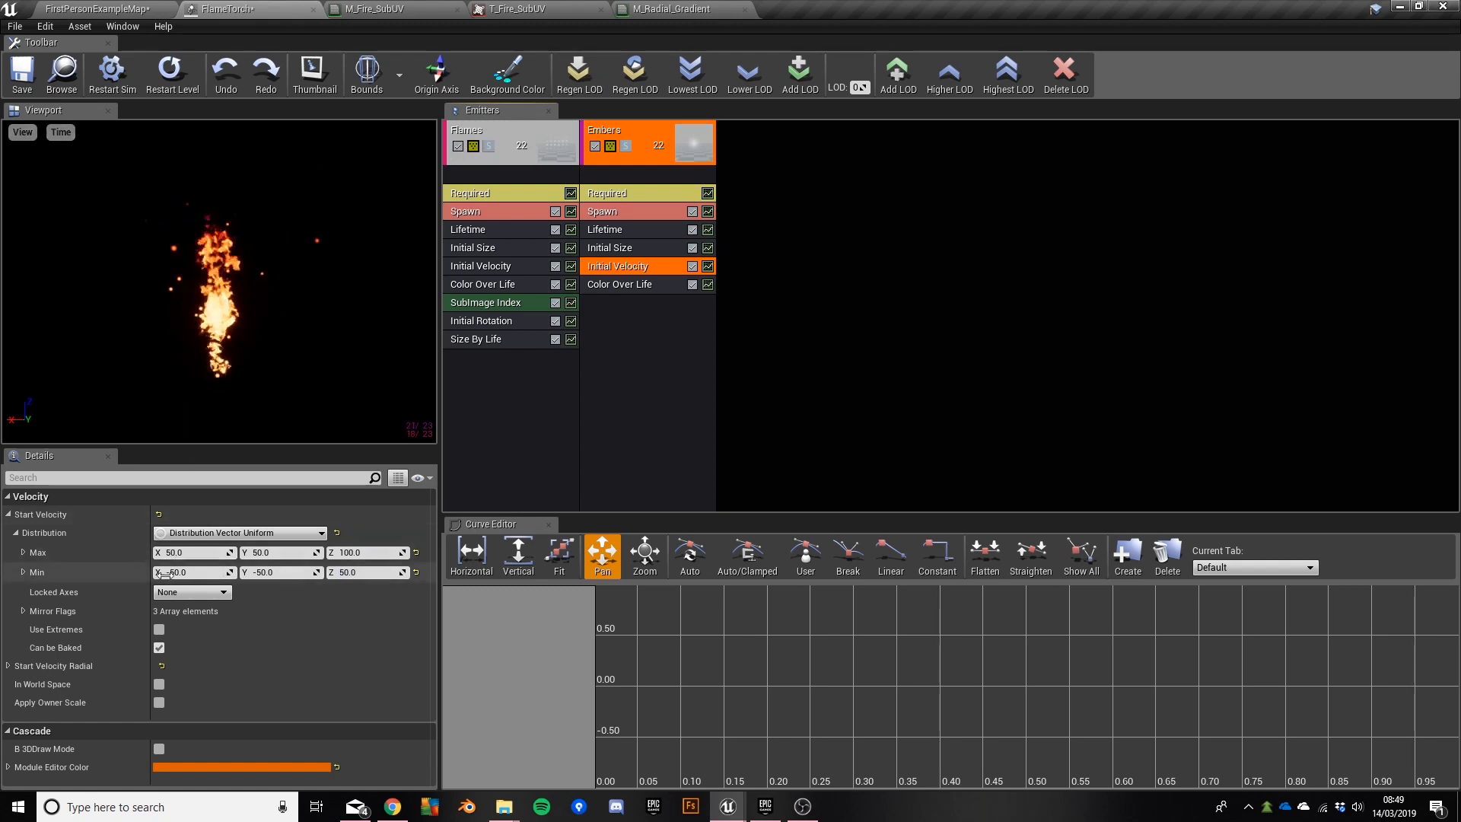
pyautogui.click(197, 553)
pyautogui.write('30')
pyautogui.press('Tab')
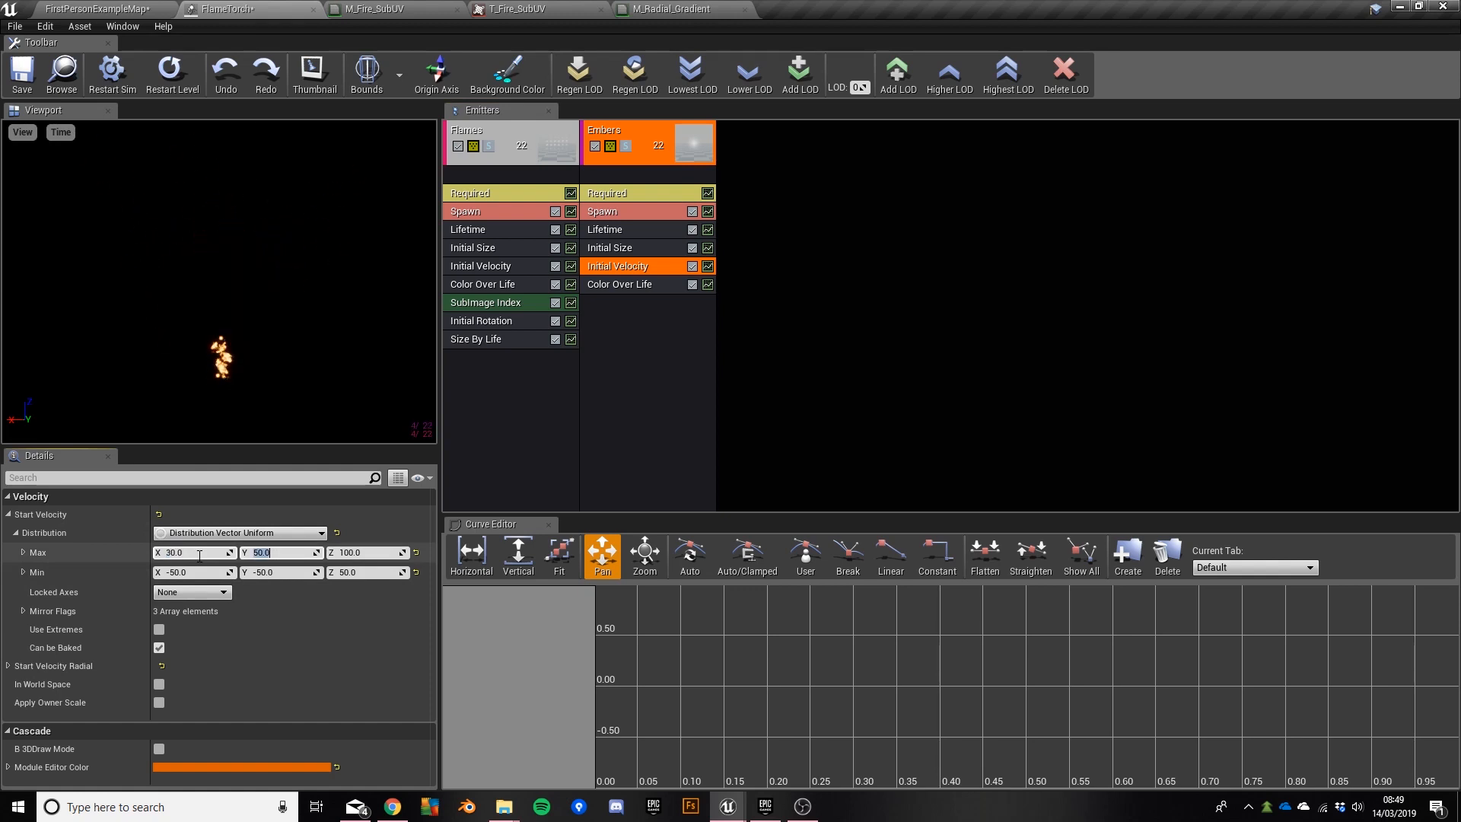
pyautogui.write('30')
pyautogui.press('Tab')
pyautogui.press('Tab')
pyautogui.write('-30')
pyautogui.press('Tab')
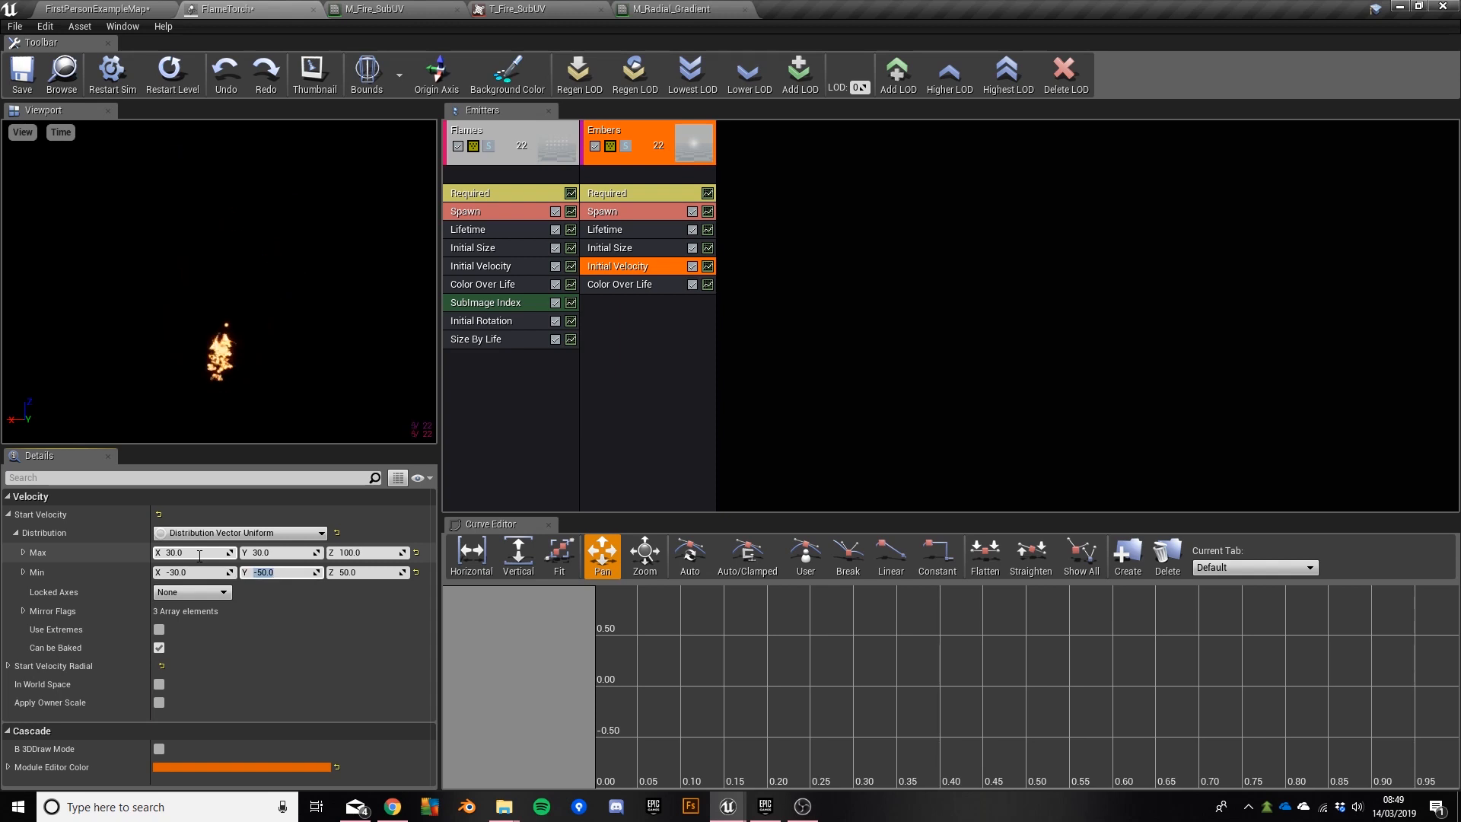
pyautogui.write('-30')
pyautogui.press('Tab')
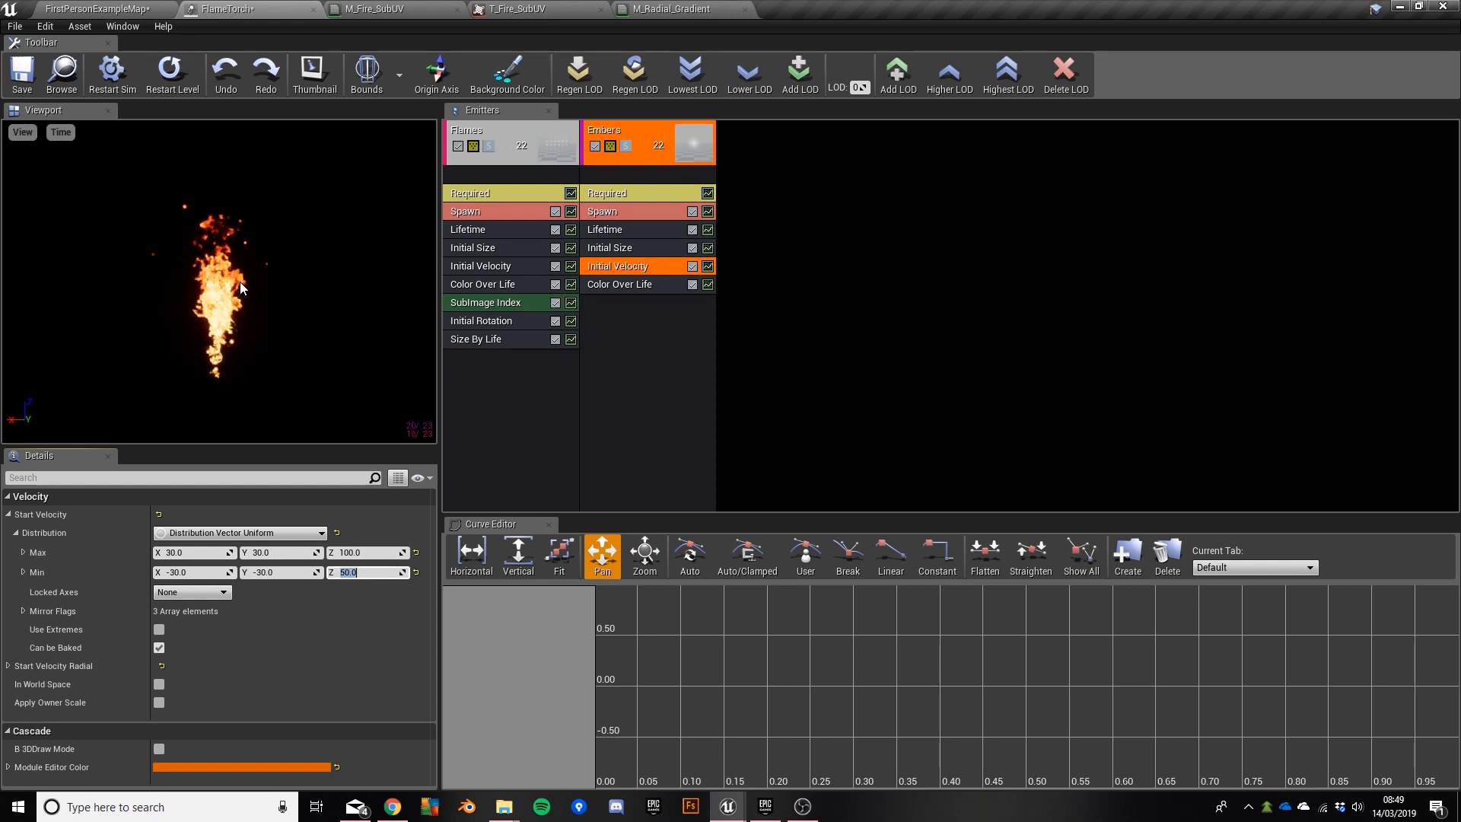
# Step: Set the Embers emitter's vertical start velocity to Max Z 80 and Min Z 60
pyautogui.click(368, 554)
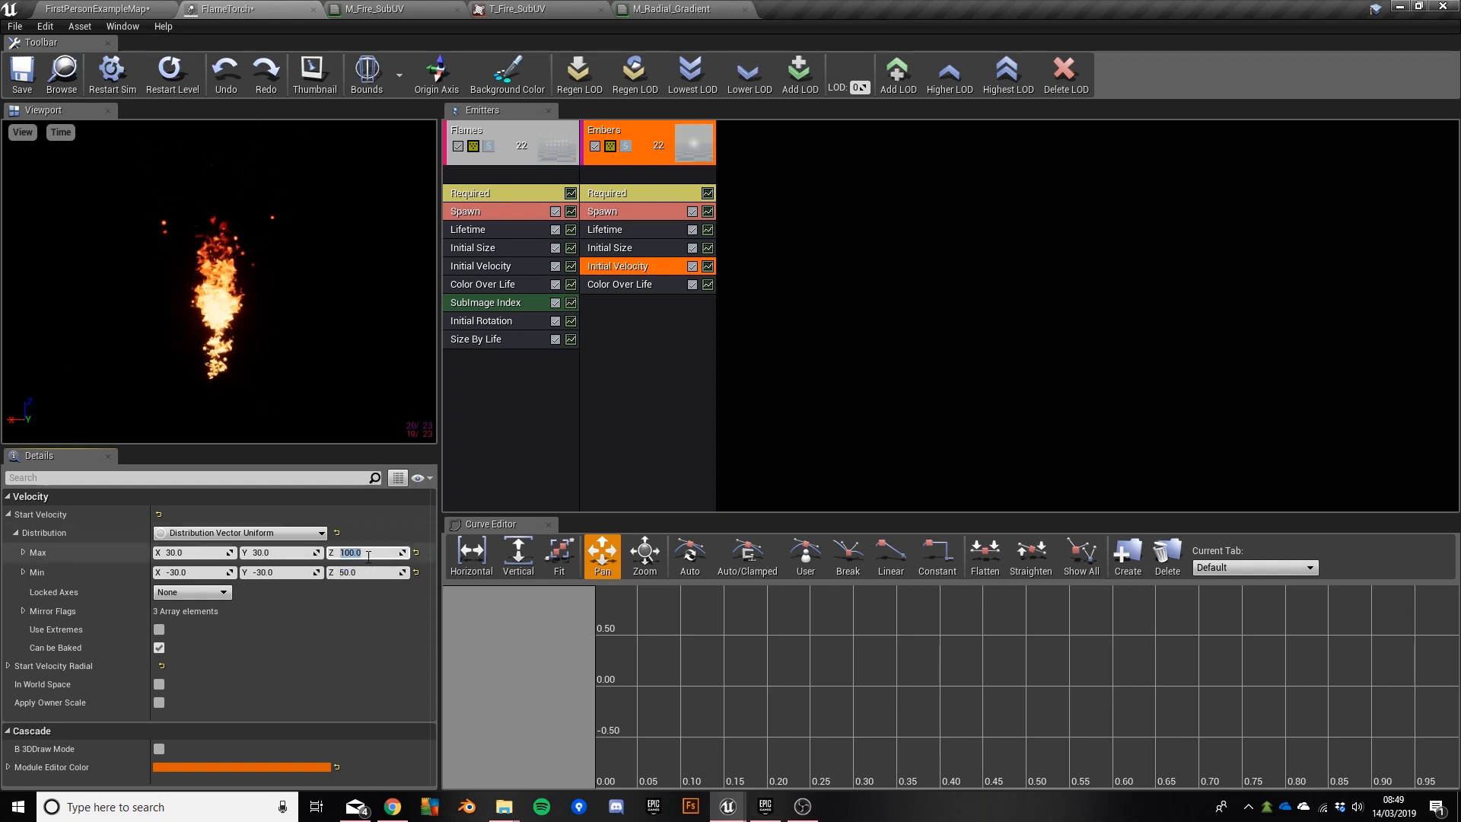
pyautogui.write('80')
pyautogui.press('Tab')
pyautogui.press('Tab')
pyautogui.press('Tab')
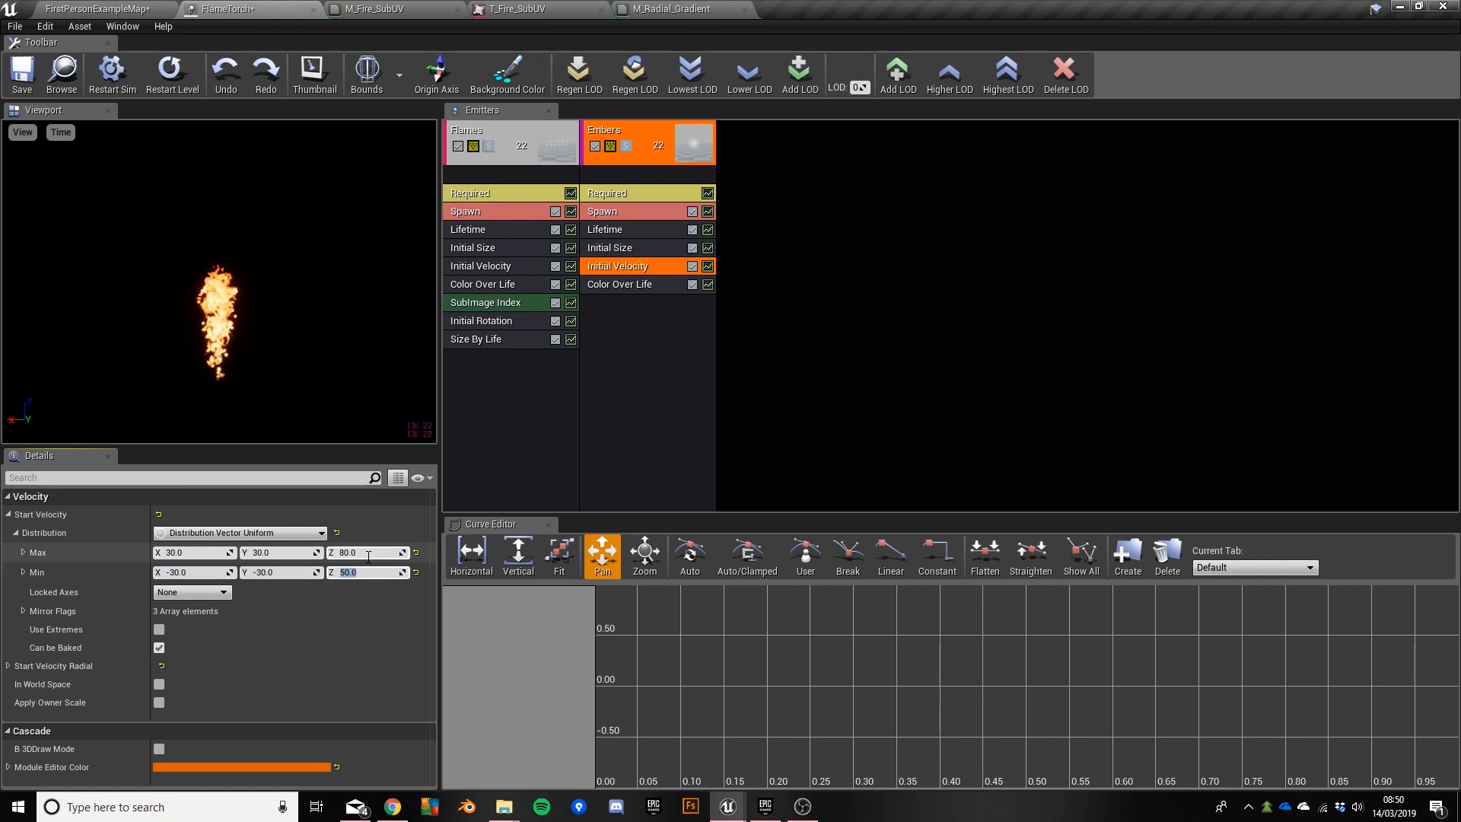
pyautogui.write('60')
pyautogui.press('Tab')
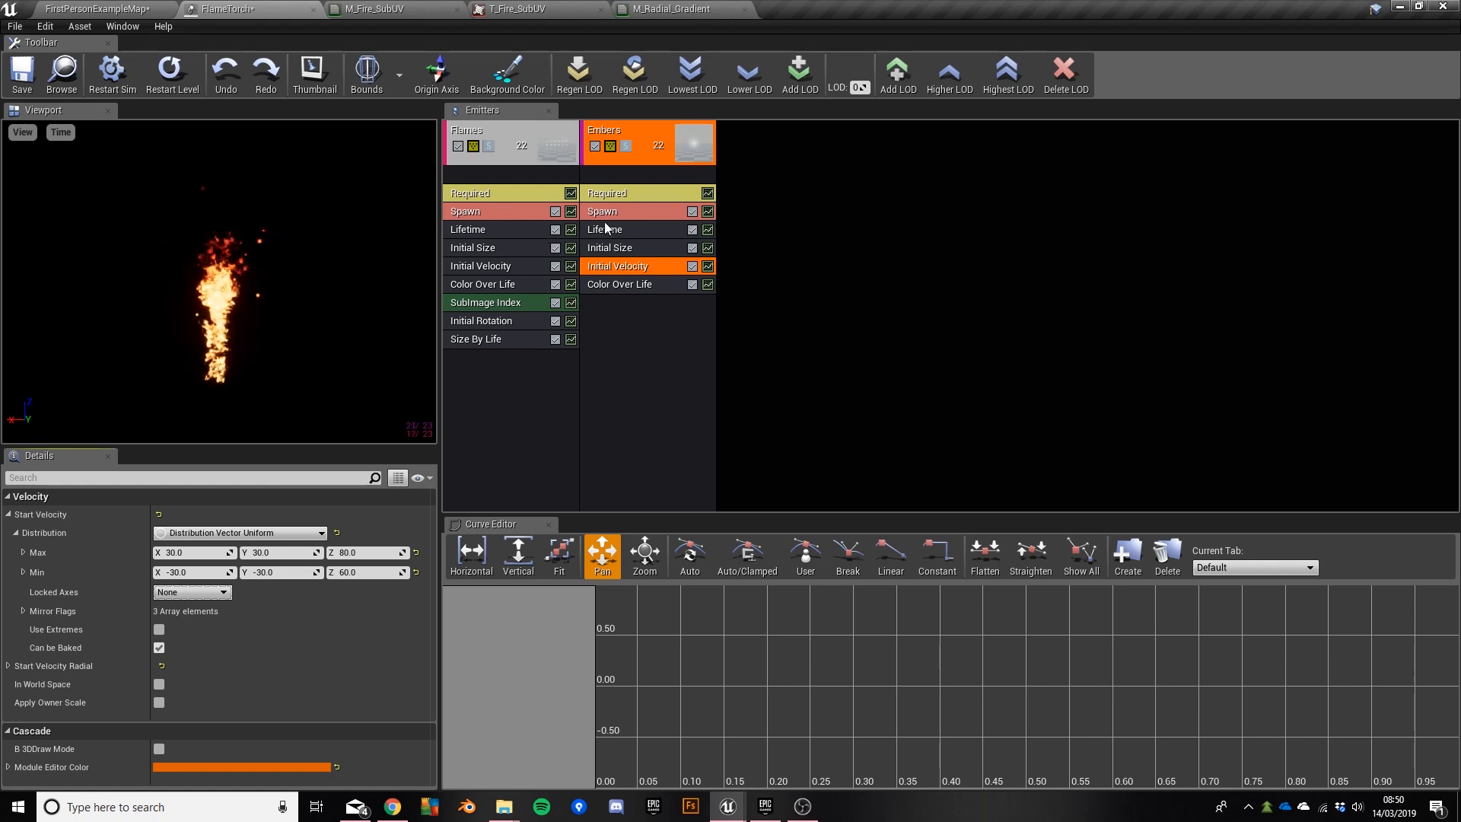
# Step: Try a constant spawn rate of 200 on the Embers emitter, and reduce it to 10
pyautogui.click(638, 212)
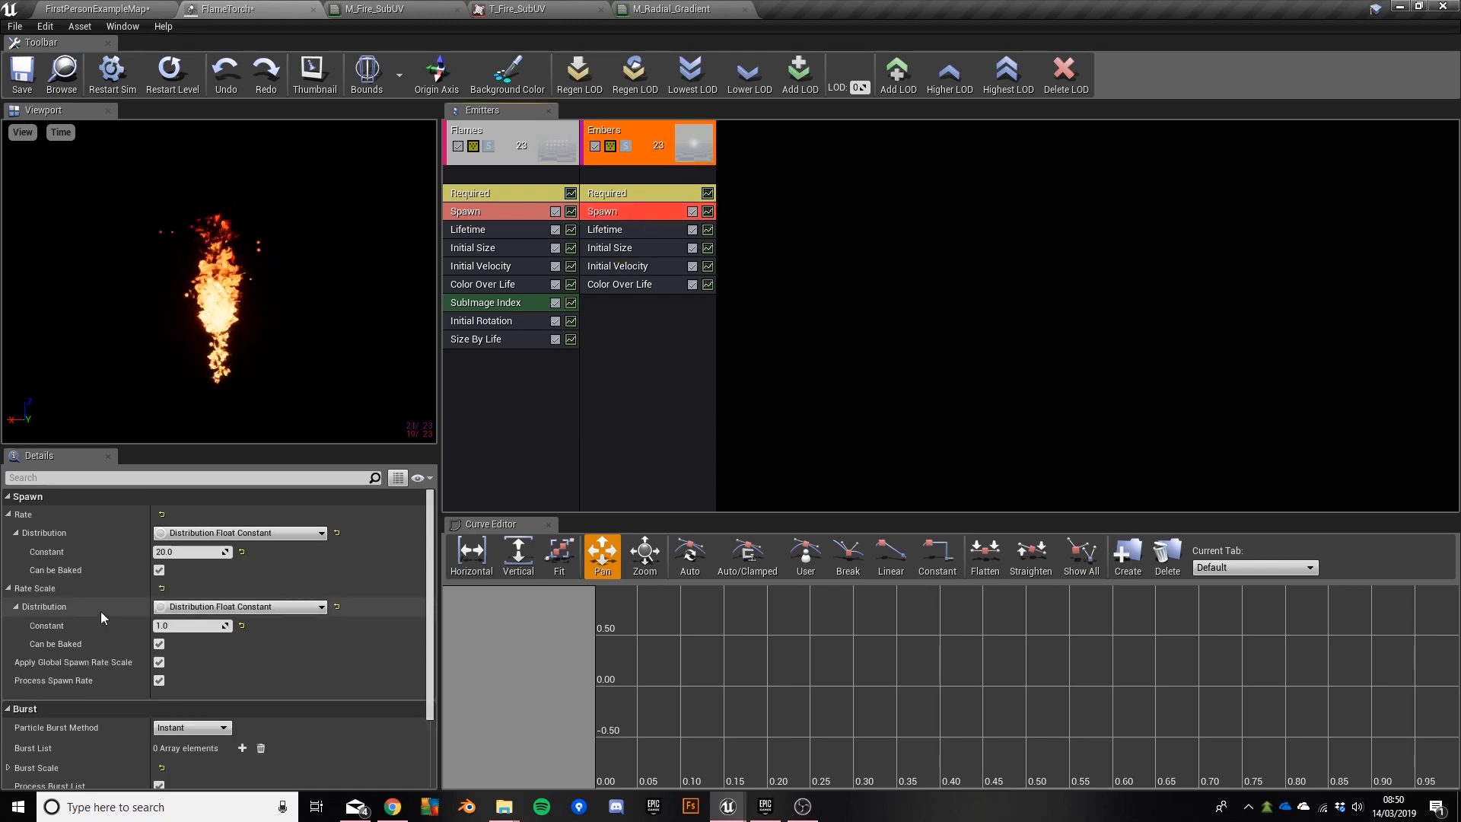
pyautogui.click(190, 551)
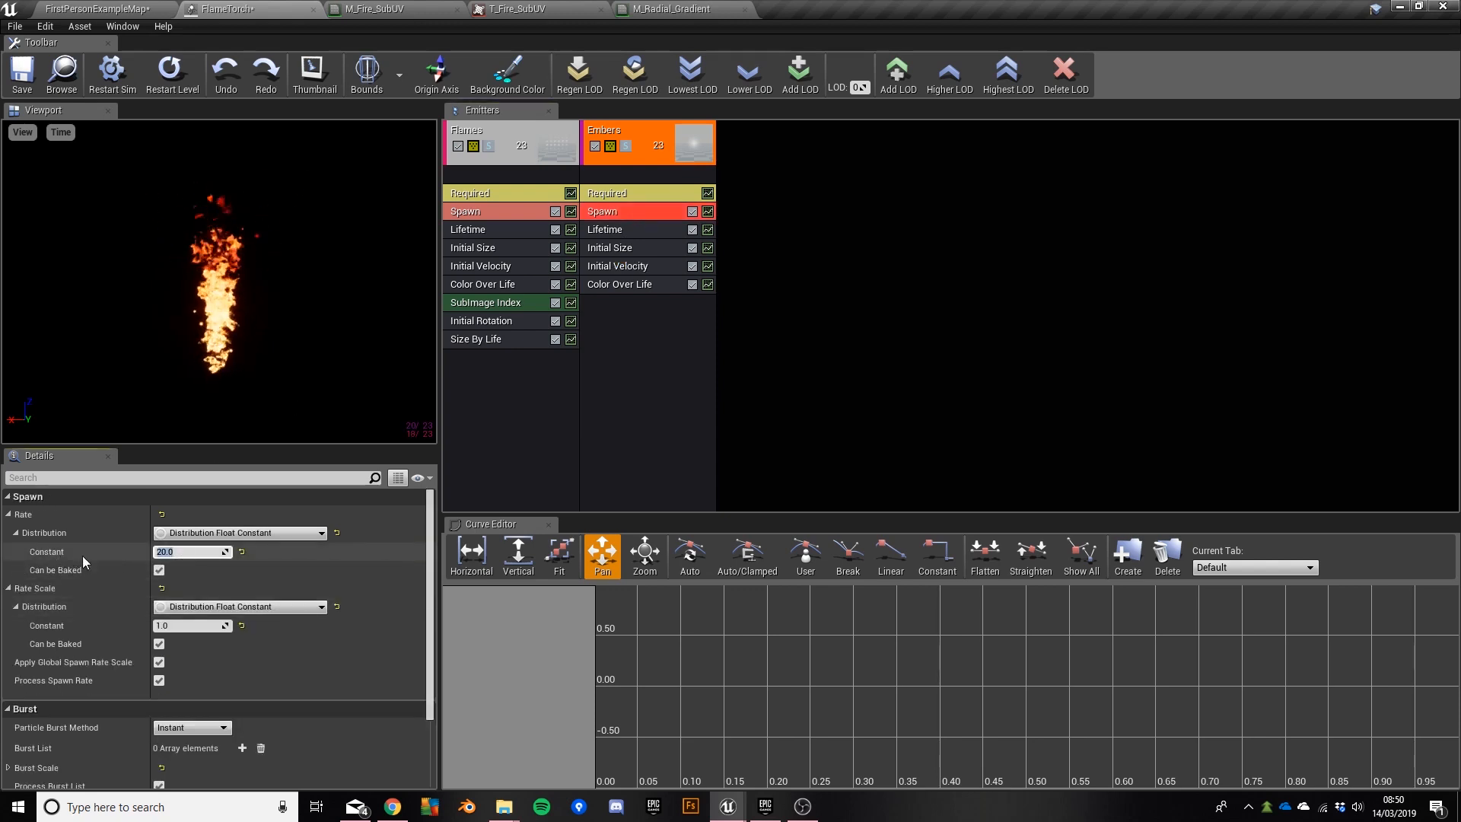
pyautogui.write('200')
pyautogui.press('Return')
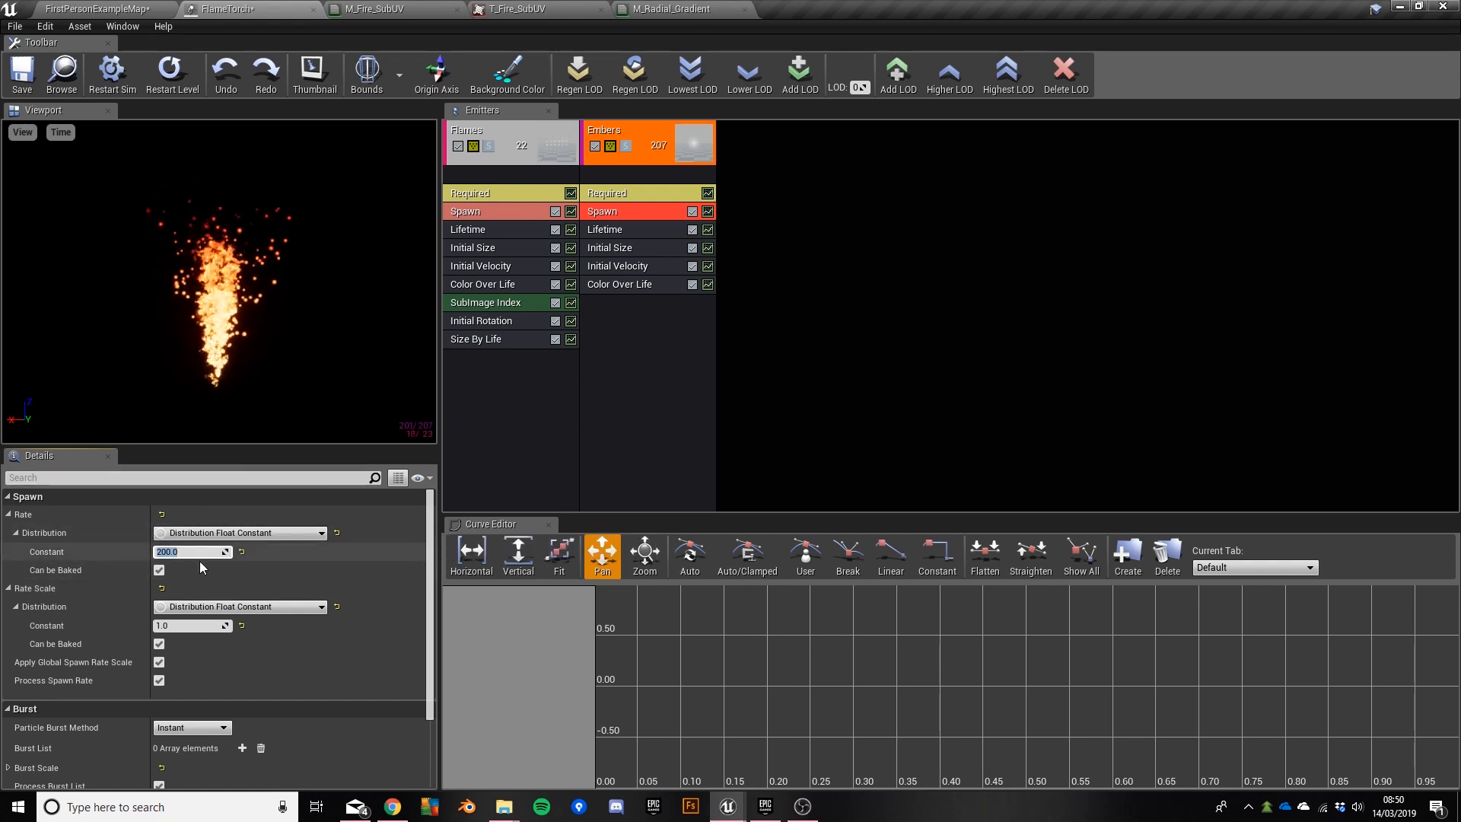
pyautogui.write('1')
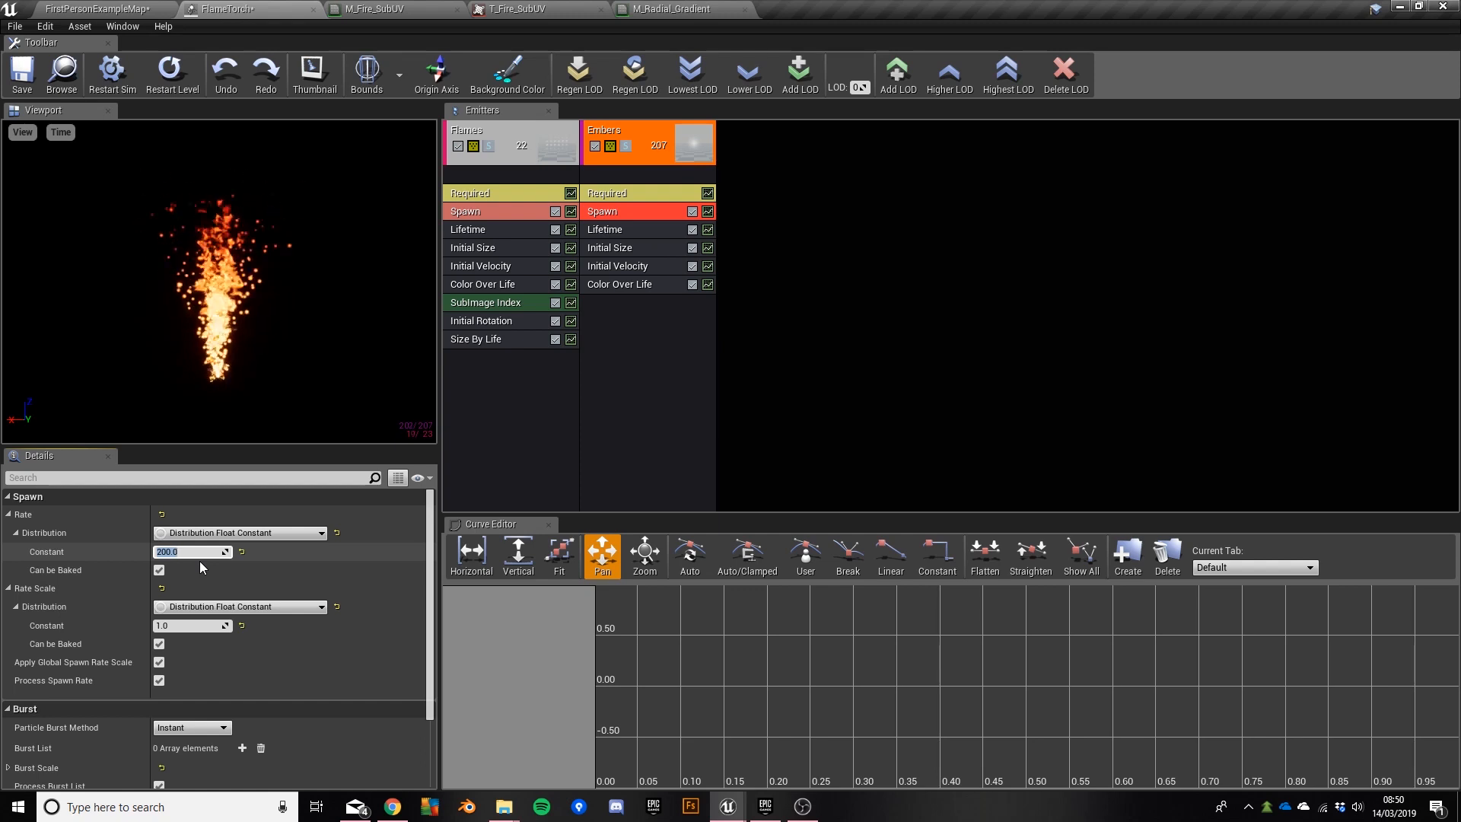
pyautogui.write('0')
pyautogui.press('Return')
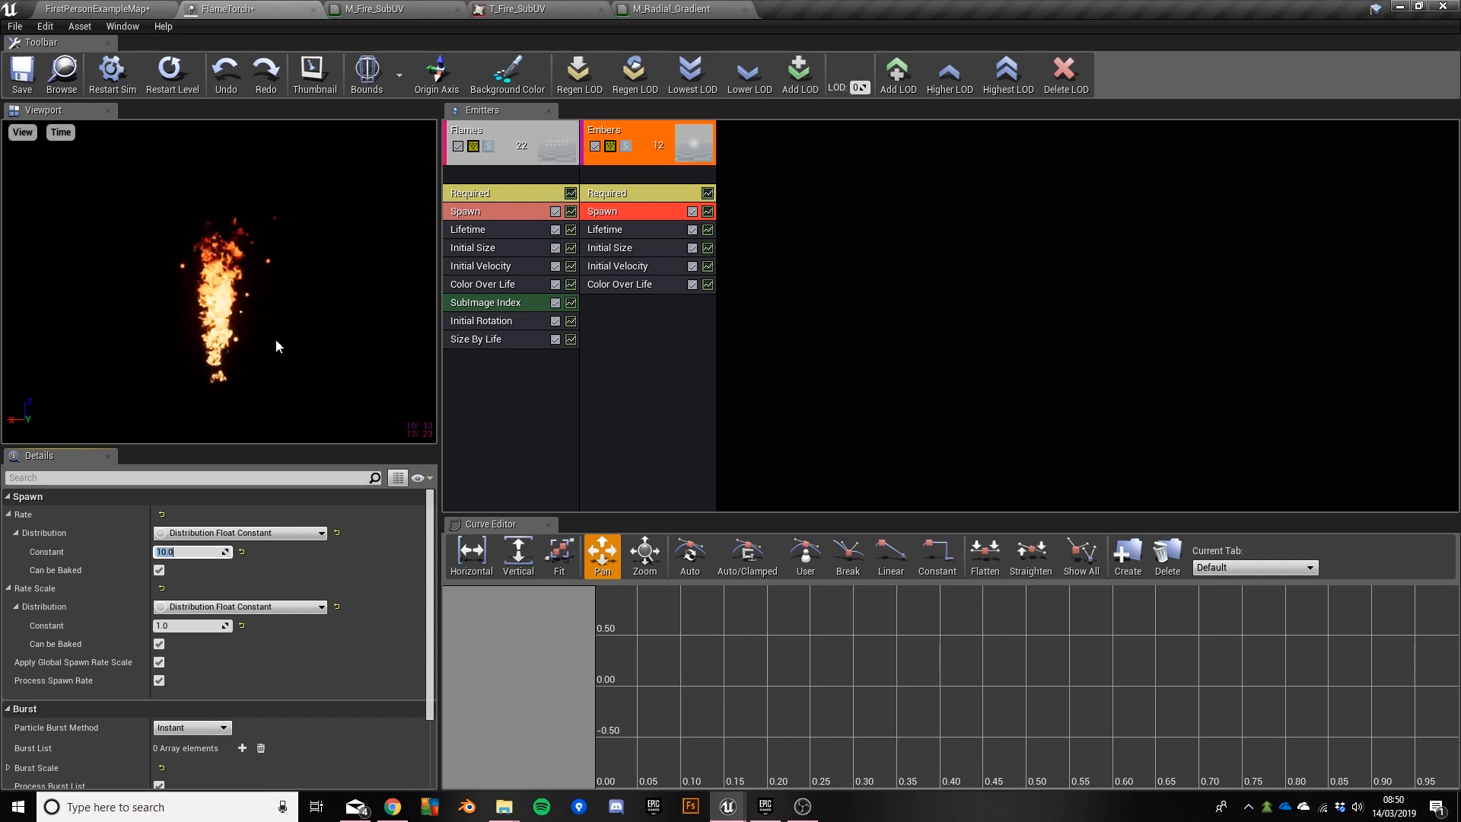
# Step: Set the maximum Lifetime of the Embers emitter to 1.5
pyautogui.click(627, 231)
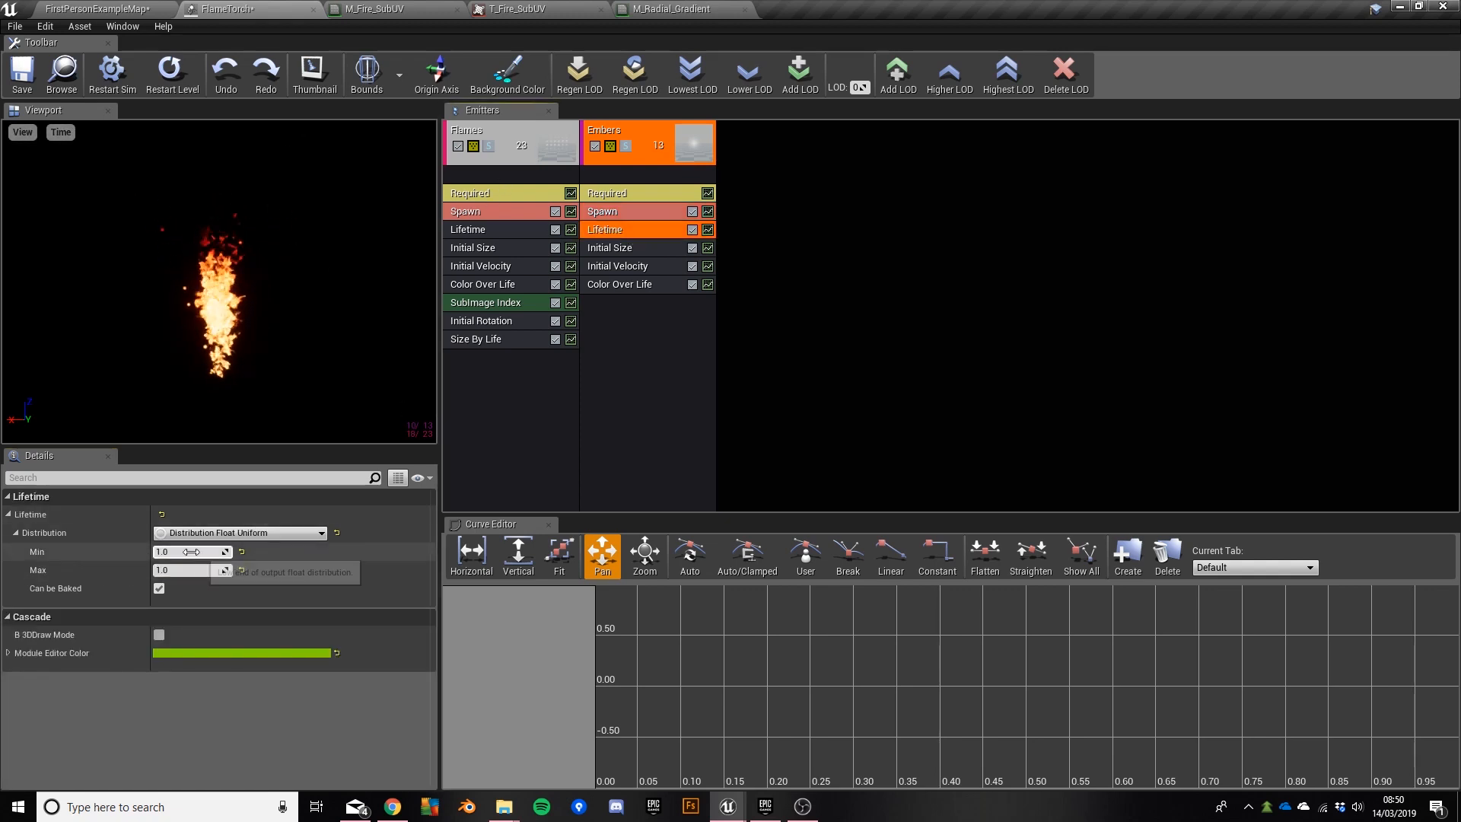
pyautogui.click(184, 574)
pyautogui.write('1.5')
pyautogui.press('Return')
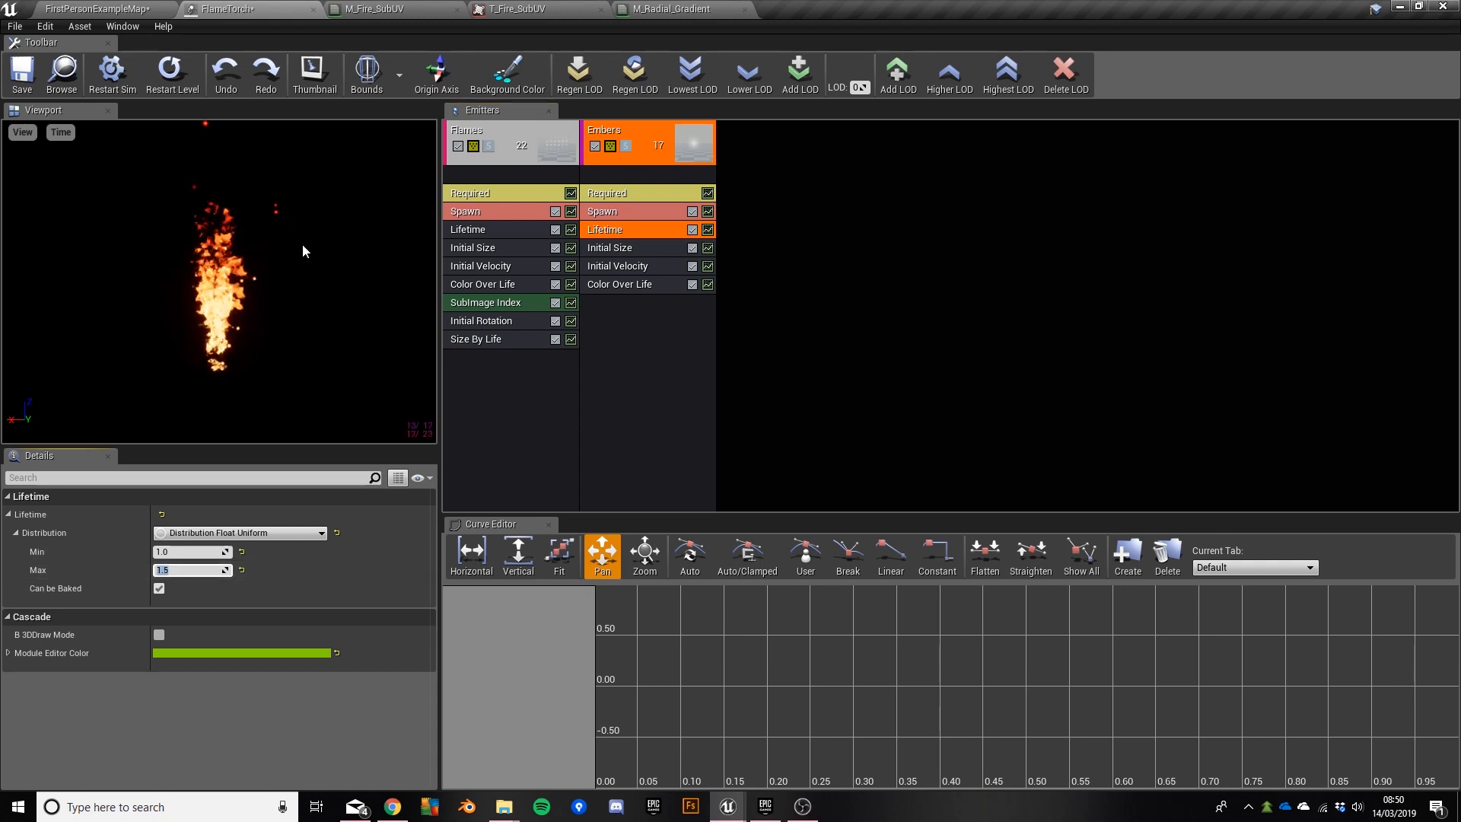
pyautogui.click(303, 245)
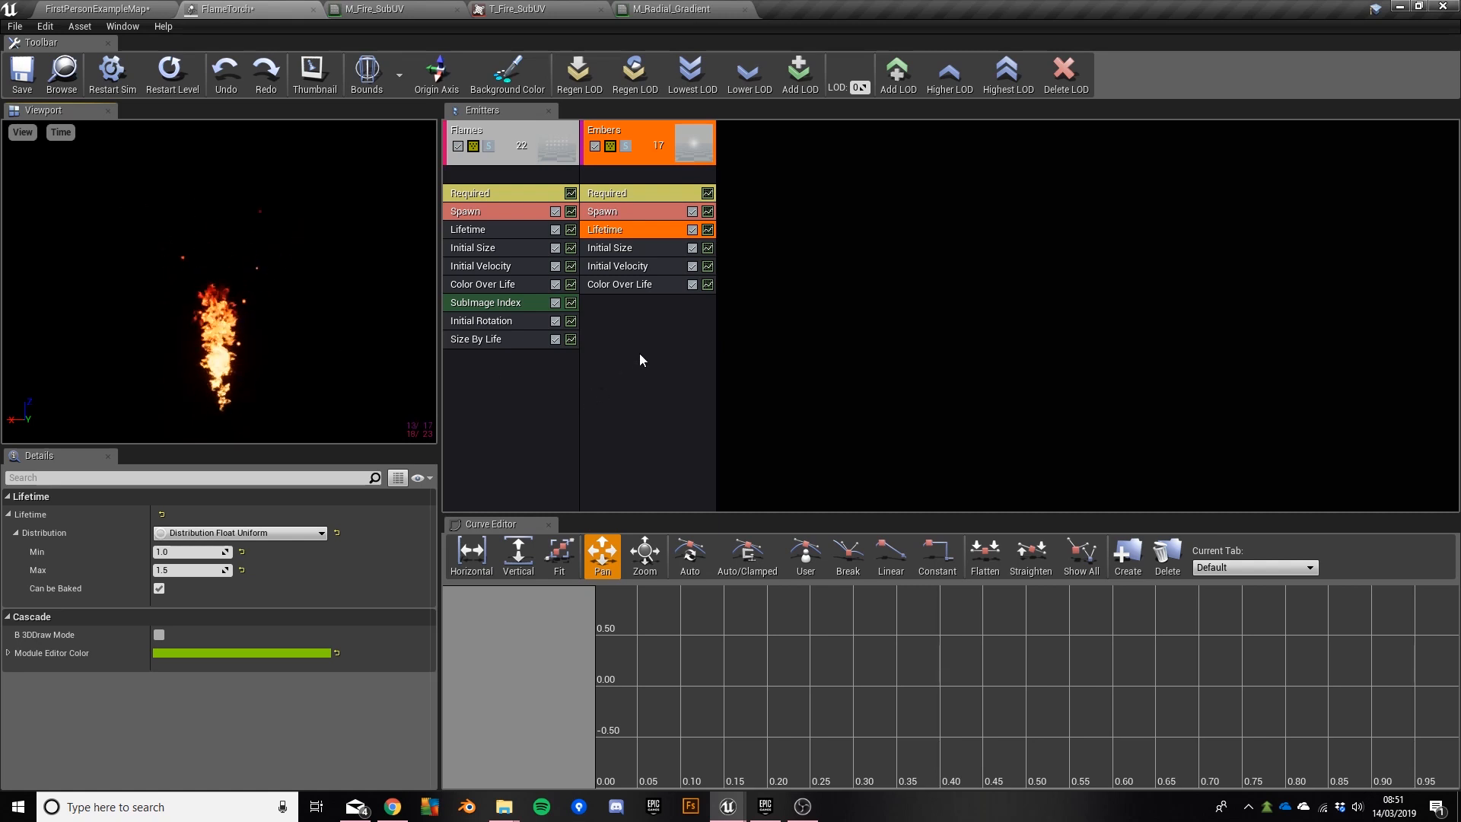
# Step: Add an Orbit module to the Embers emitter
pyautogui.rightClick(628, 310)
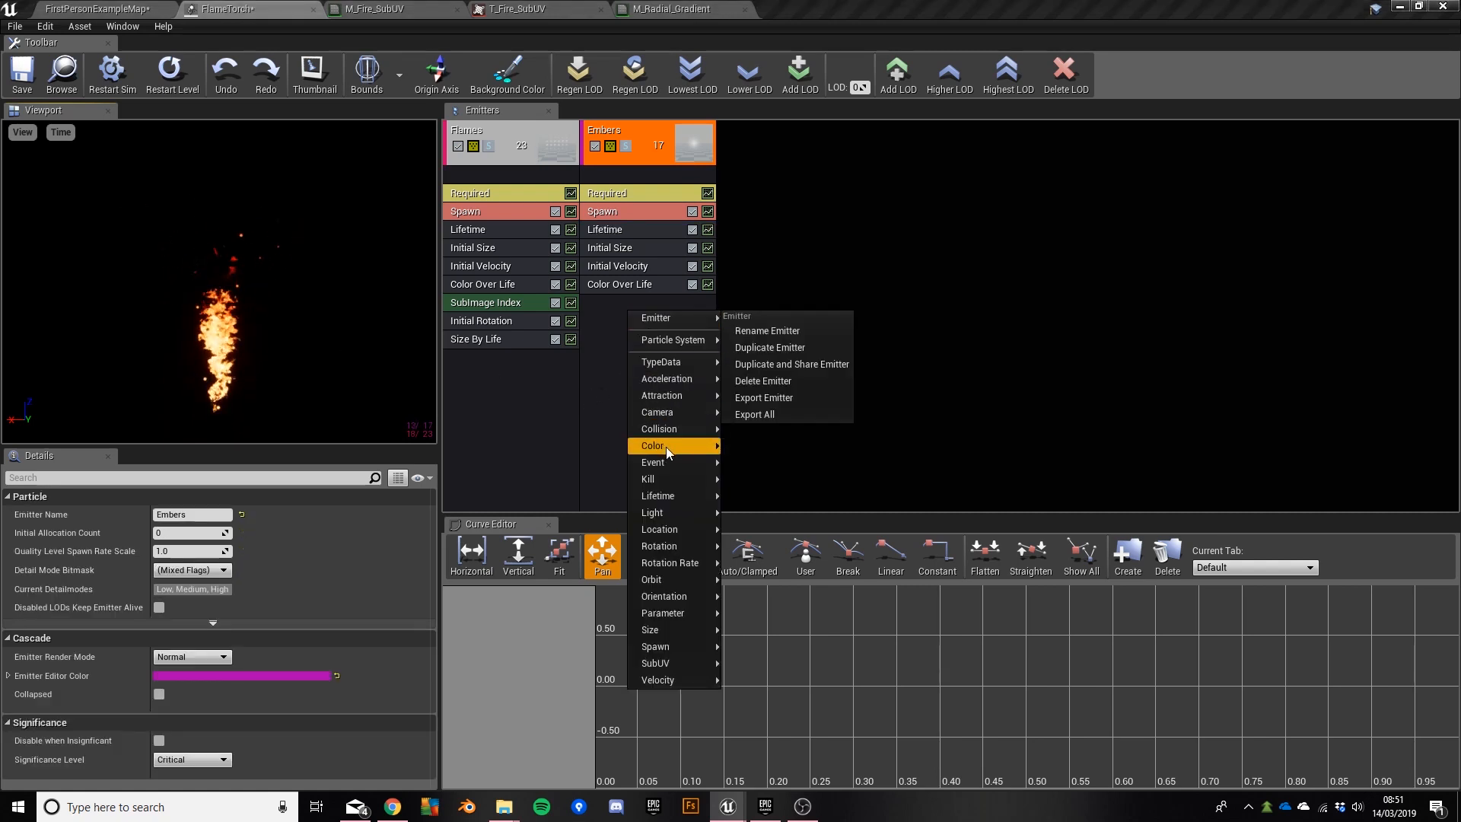
pyautogui.moveTo(687, 579)
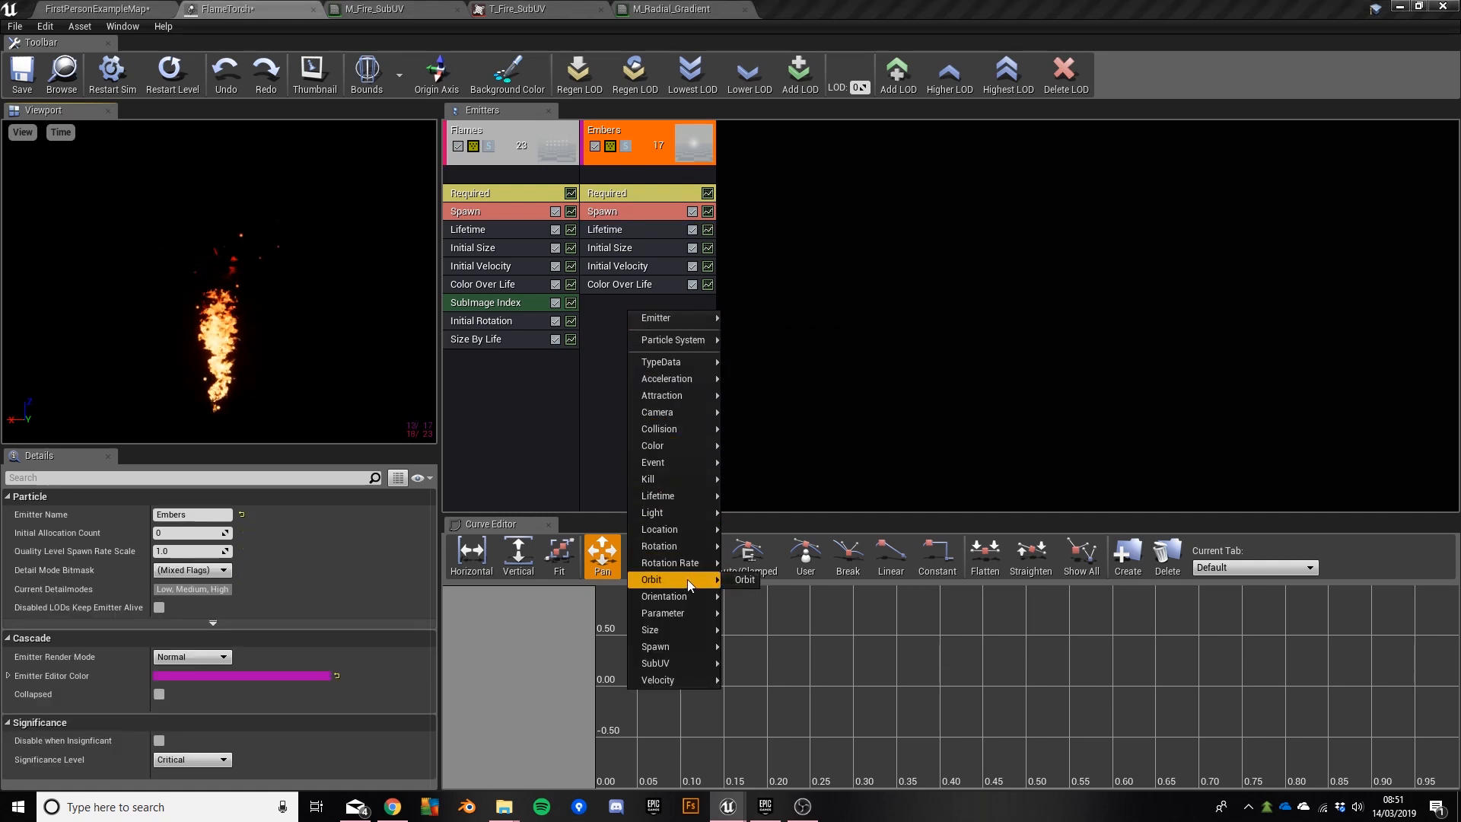
pyautogui.click(744, 580)
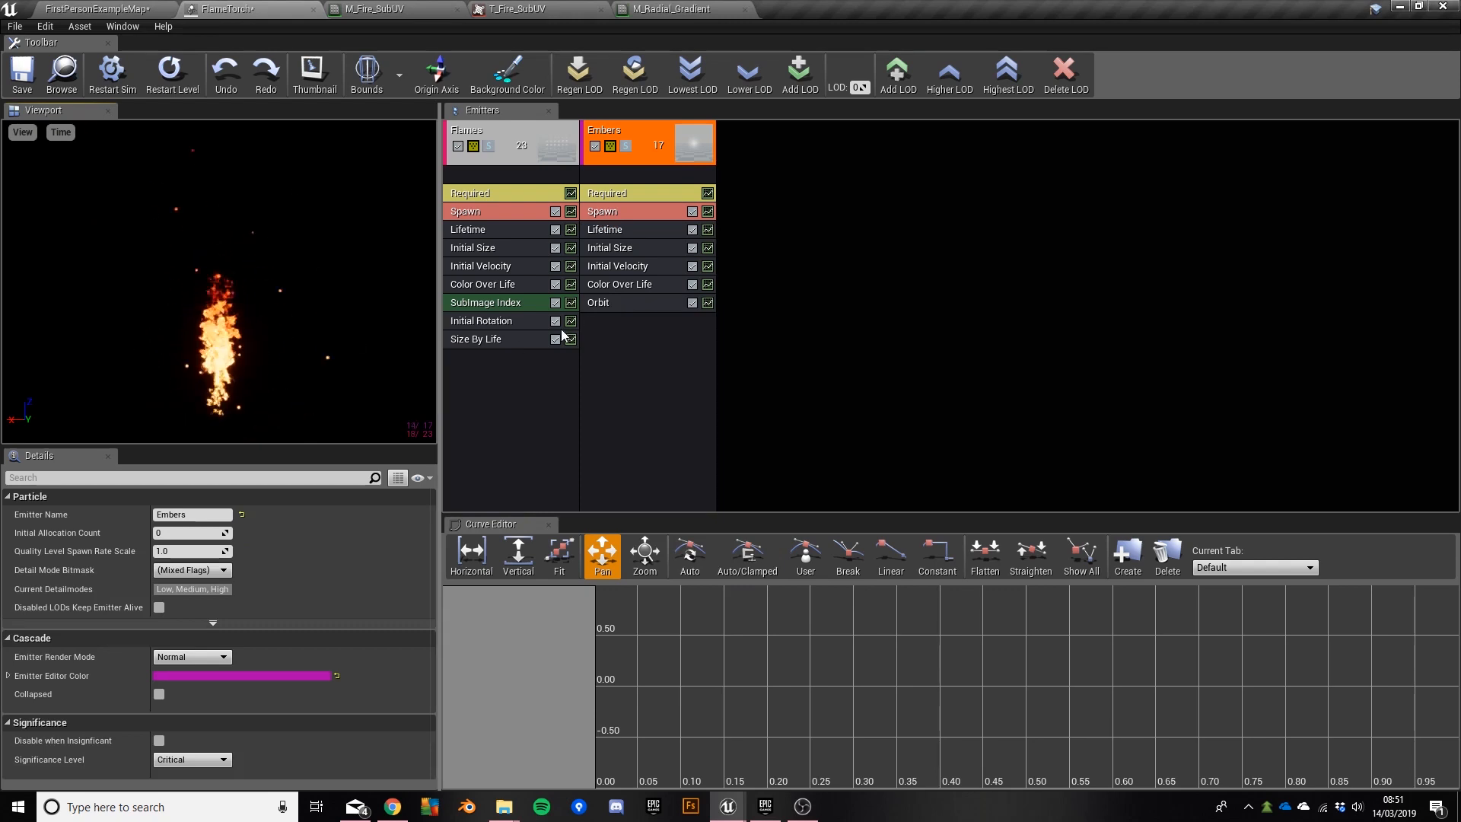
# Step: In the Embers emitter's Orbit module, set the offset amount to Max Y 10 and Min Y -10
pyautogui.click(613, 302)
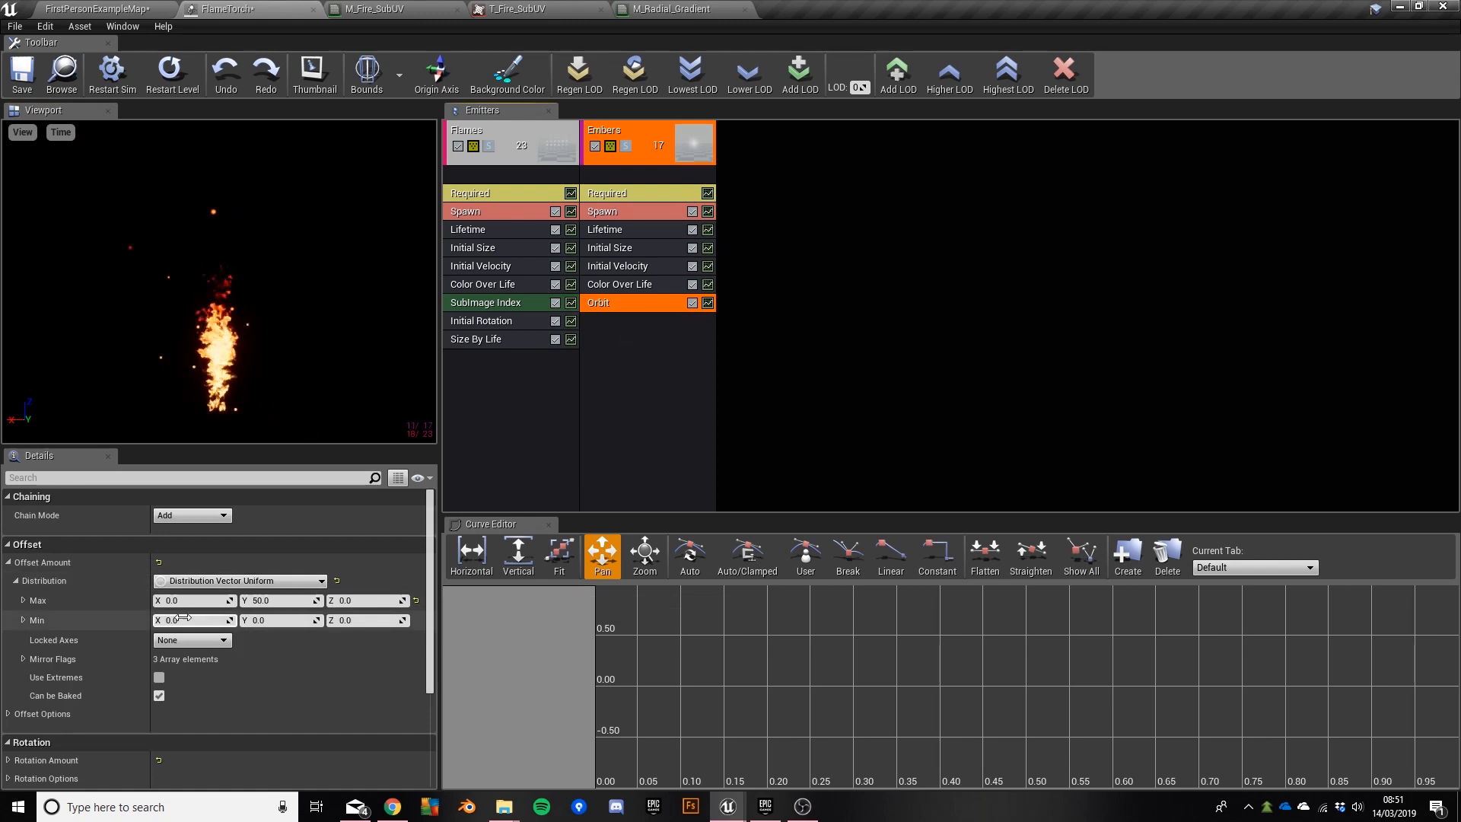
pyautogui.click(292, 602)
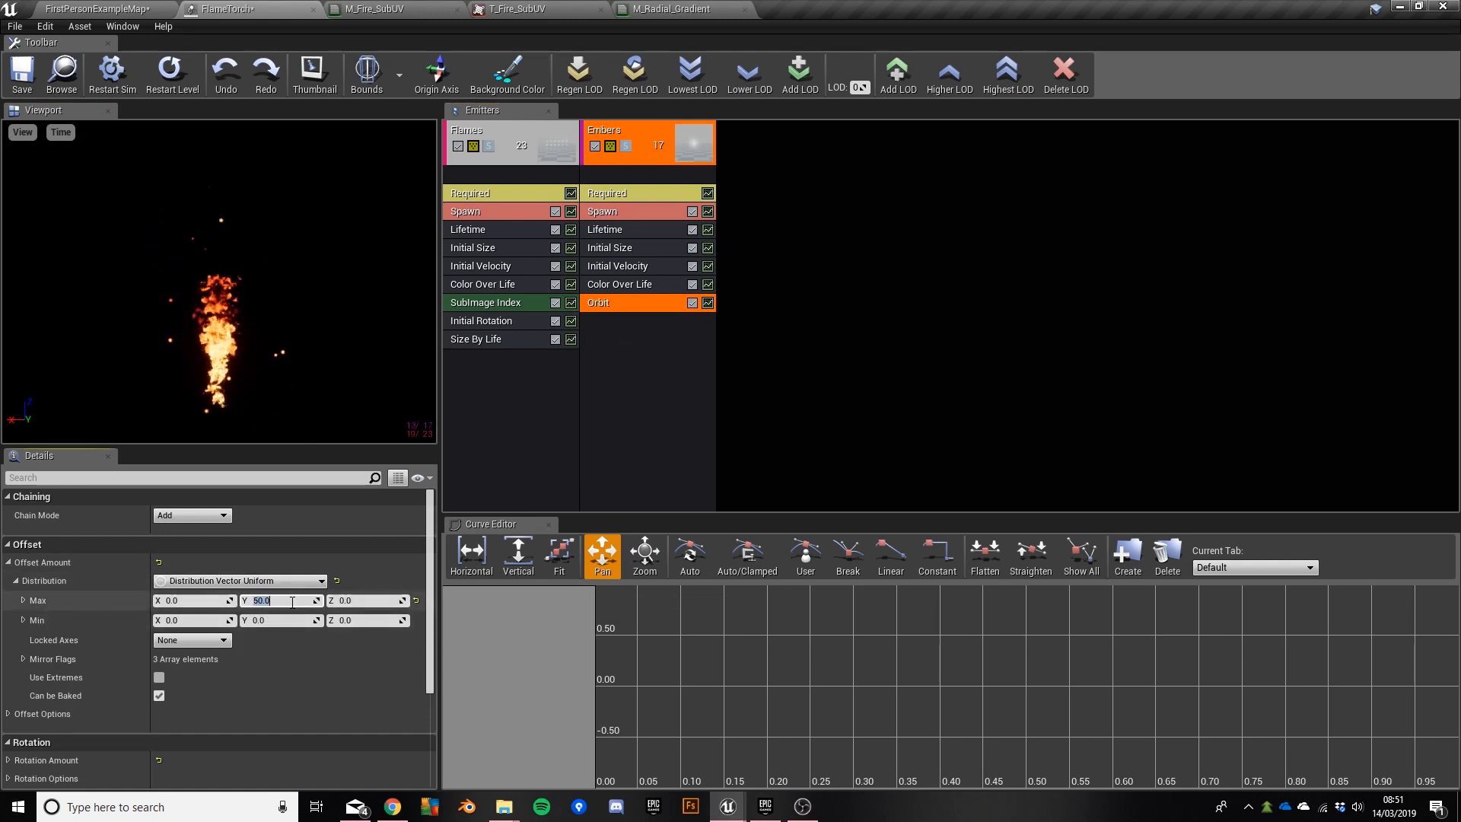
pyautogui.write('10')
pyautogui.press('Tab')
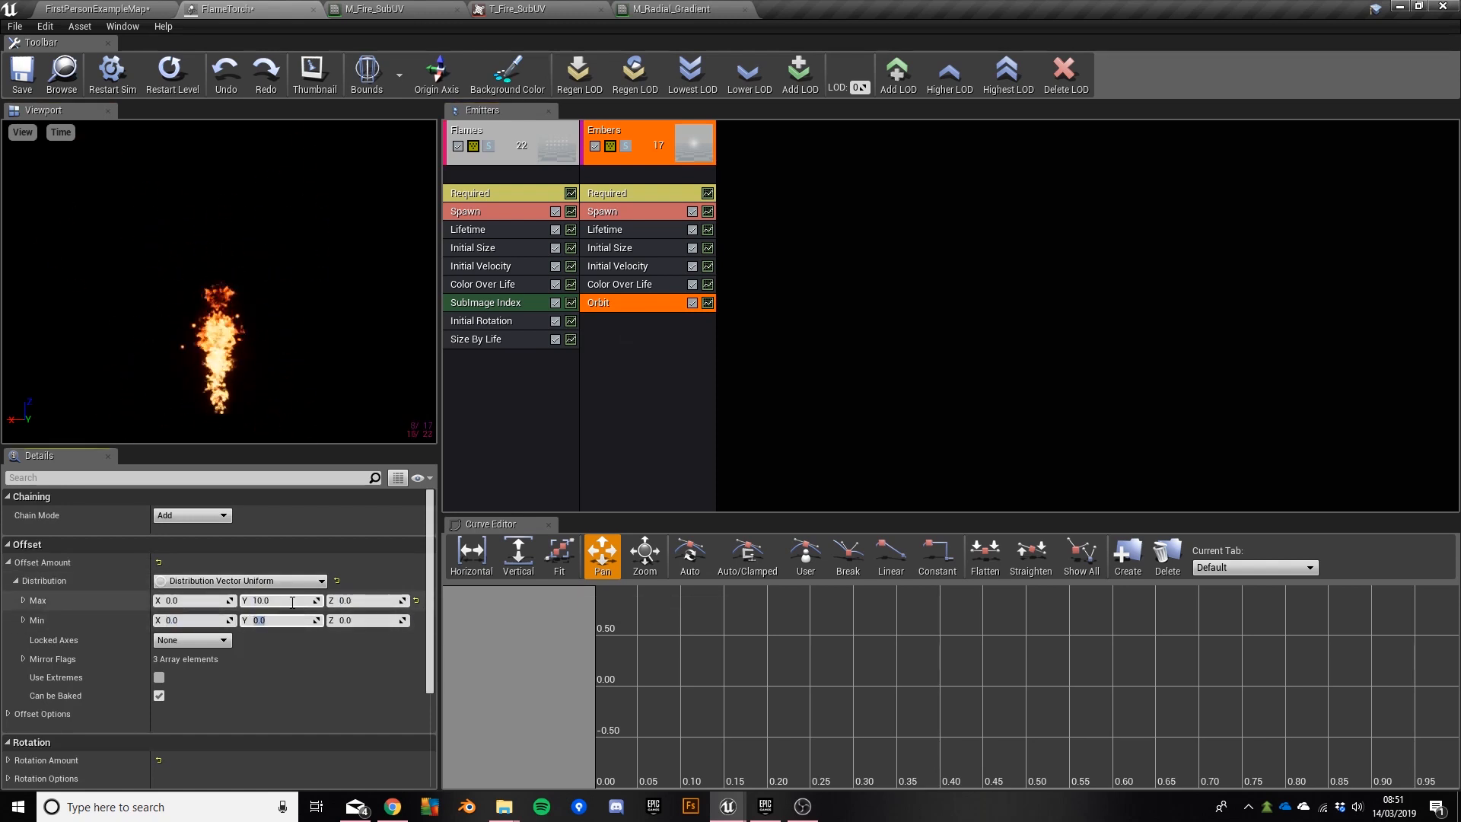
pyautogui.write('-10')
pyautogui.press('Return')
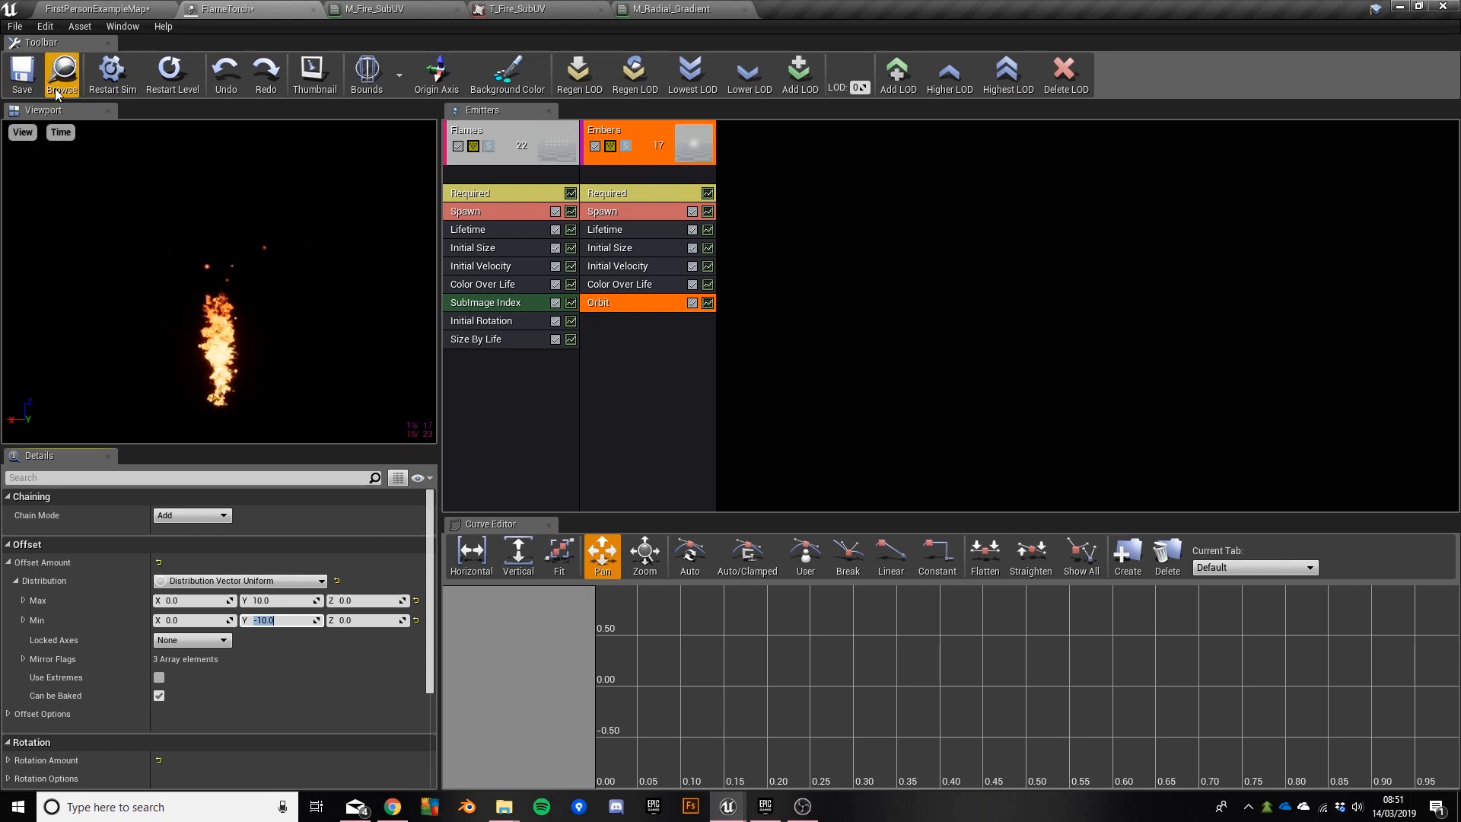
# Step: Inspect the torch fire in the FirstPersonExampleMap level, and return to the FlameTorch particle system
pyautogui.click(98, 8)
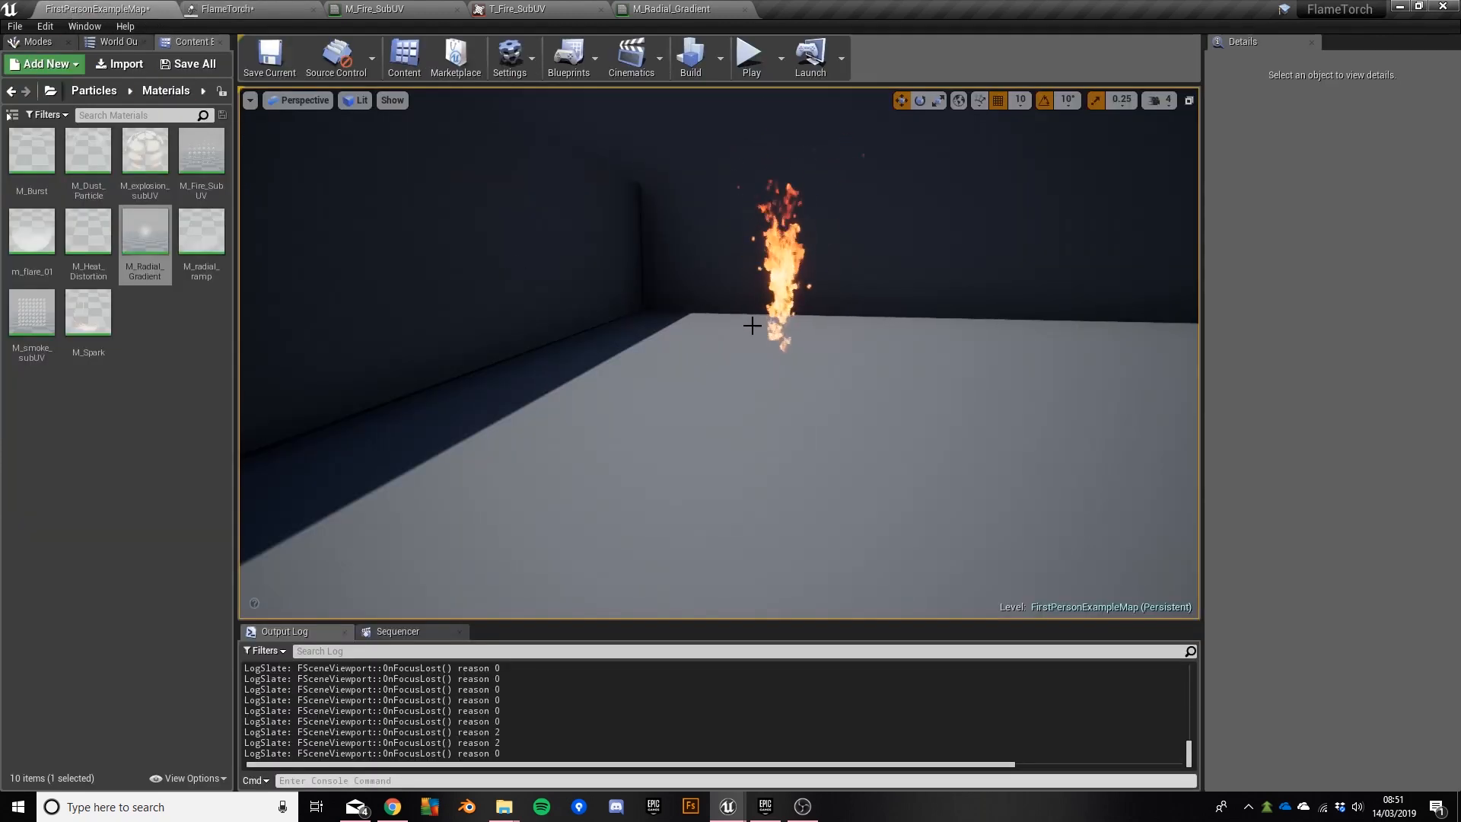
pyautogui.moveTo(762, 324)
pyautogui.mouseDown(button='right')
pyautogui.moveTo(780, 317)
pyautogui.moveTo(742, 328)
pyautogui.moveTo(797, 326)
pyautogui.moveTo(783, 324)
pyautogui.mouseUp(button='right')
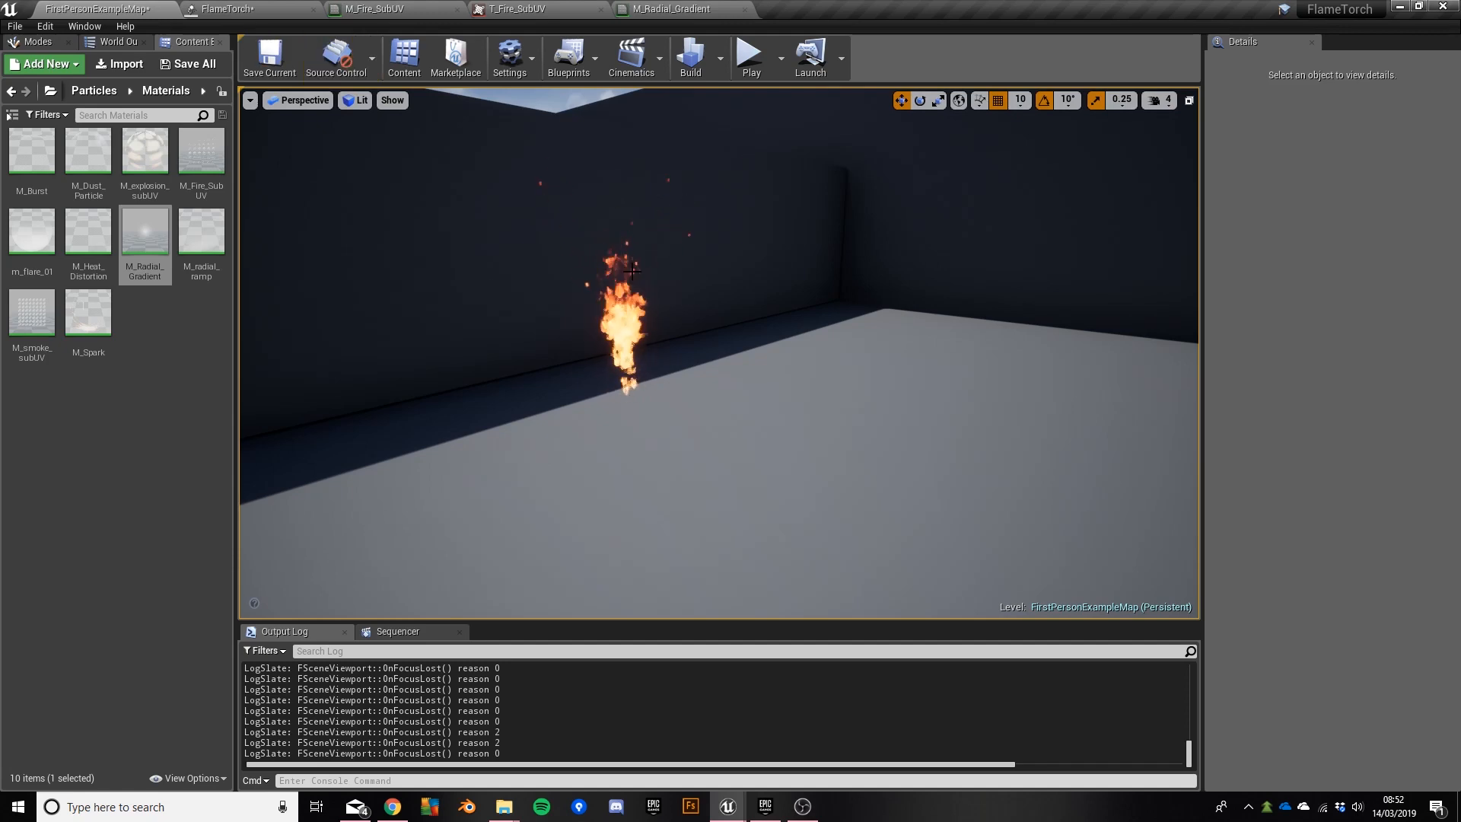
pyautogui.click(226, 9)
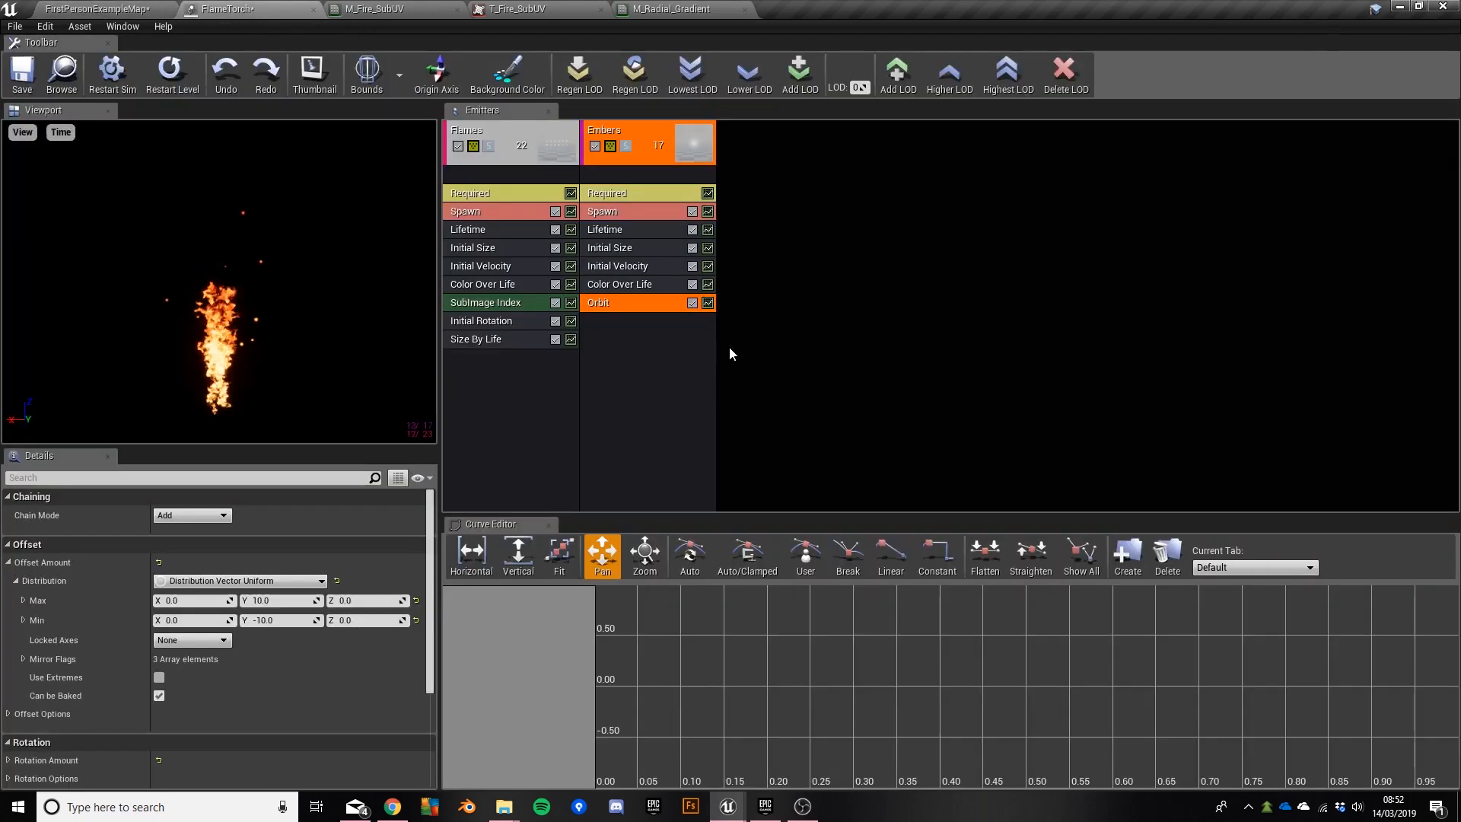
# Step: Add a new particle sprite emitter to FlameTorch, and check the effect in the level
pyautogui.rightClick(787, 207)
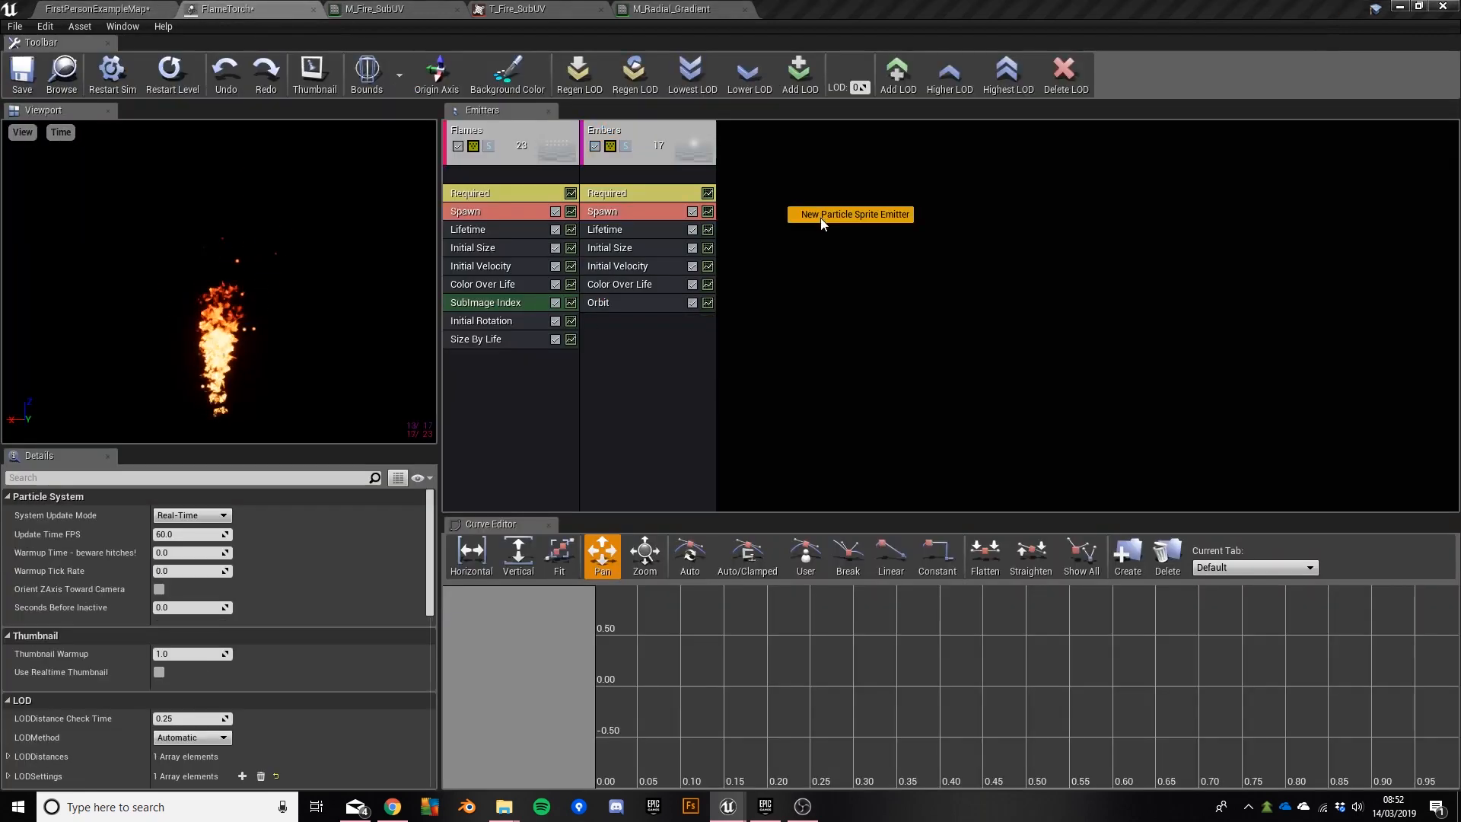
pyautogui.click(821, 217)
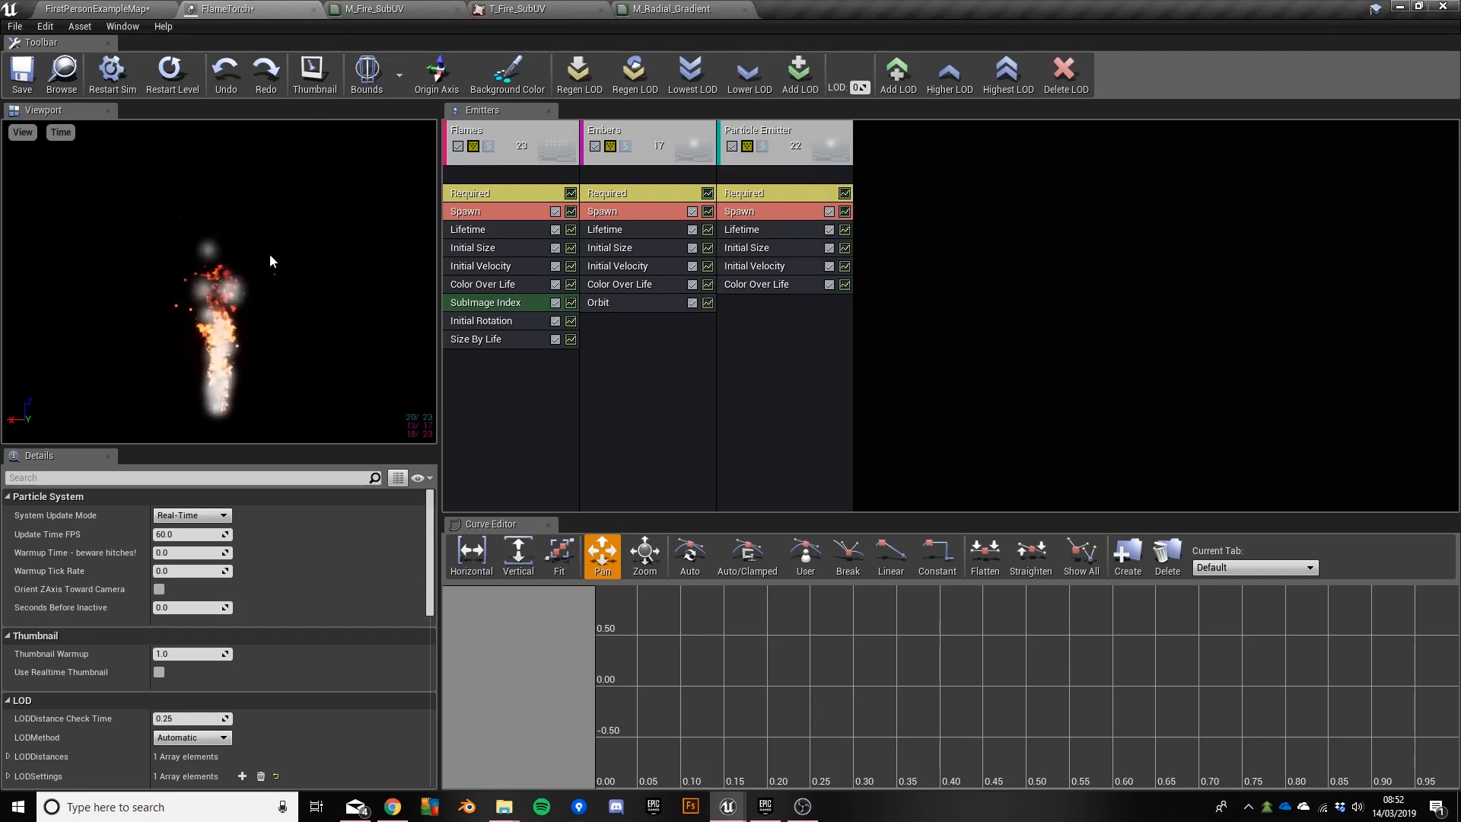
pyautogui.click(98, 11)
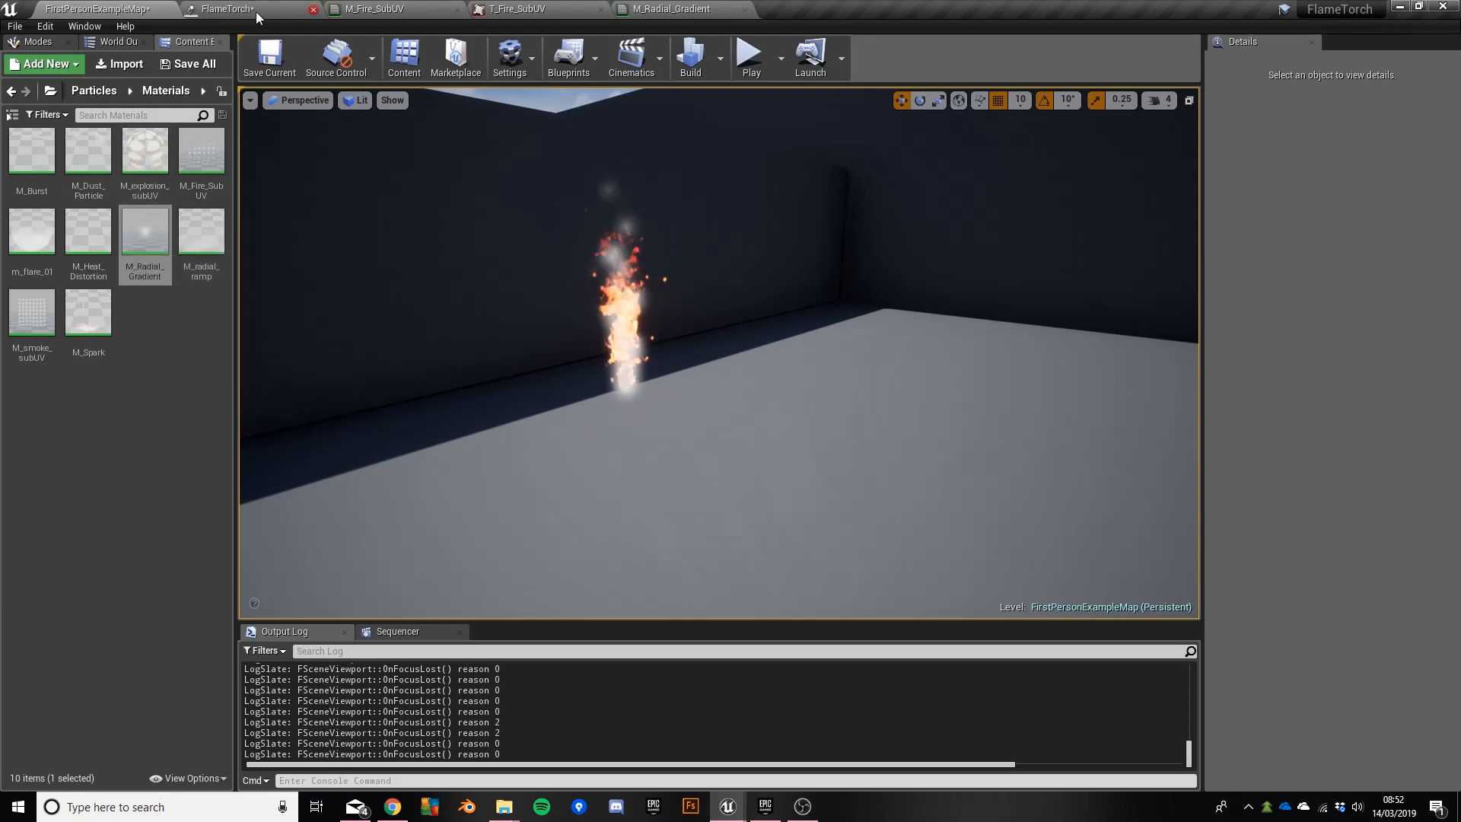
pyautogui.click(228, 9)
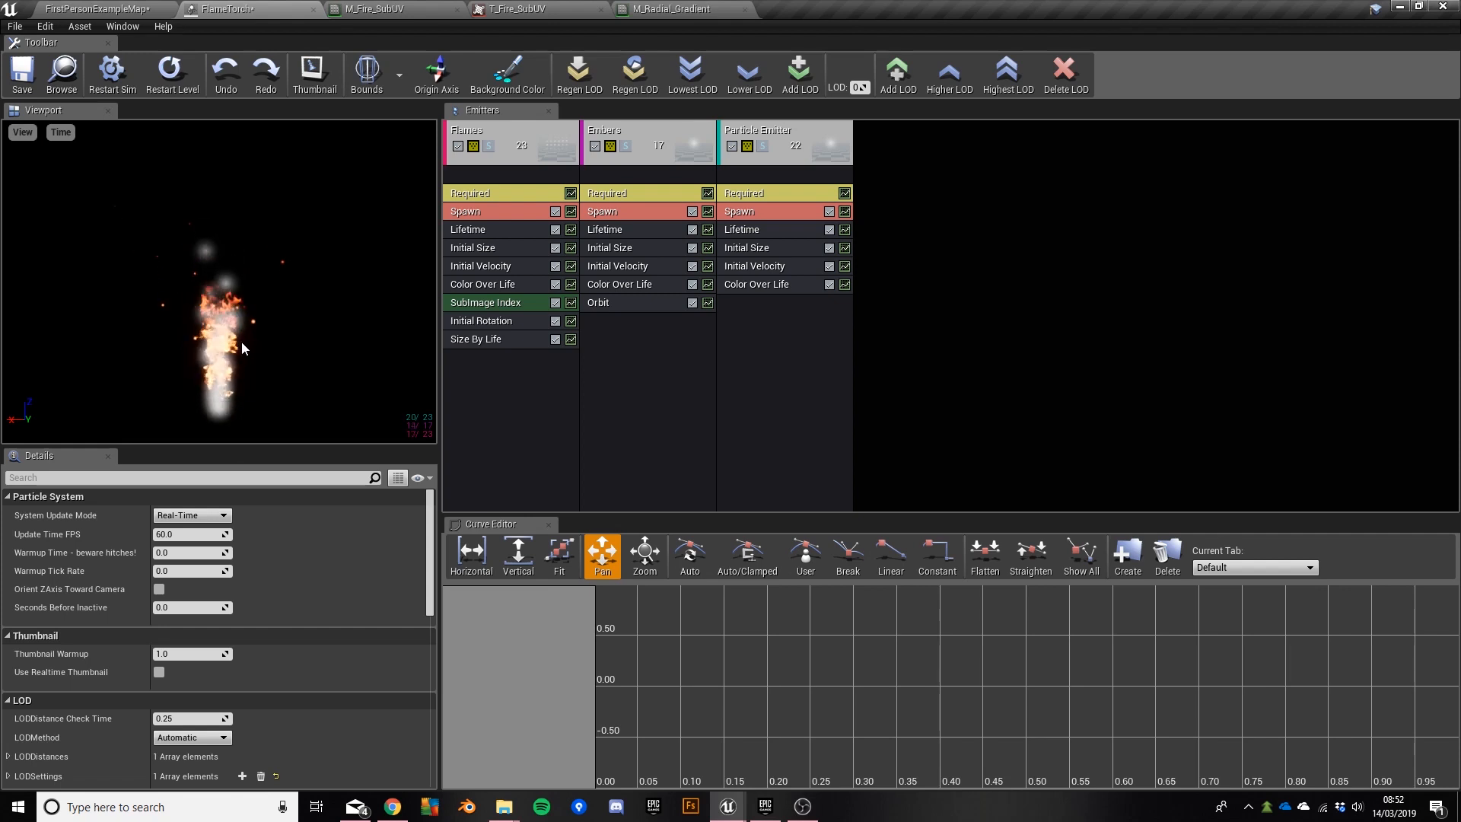
# Step: Rename the new third emitter as Smoke
pyautogui.click(774, 134)
pyautogui.click(160, 514)
pyautogui.write('Smoke')
pyautogui.press('Return')
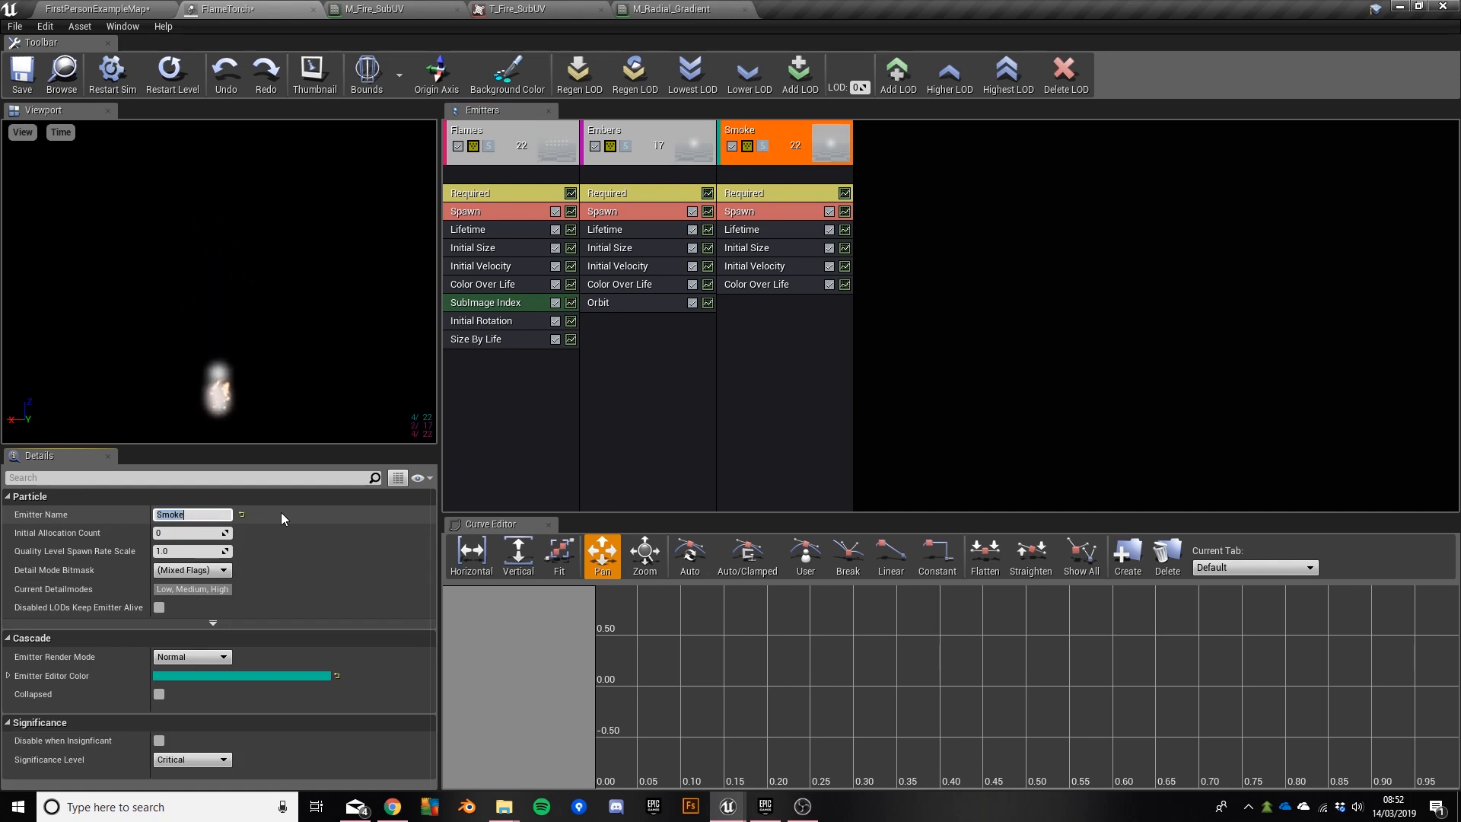
# Step: Assign the M_smoke_subUV material to the Smoke emitter in its Required module
pyautogui.click(784, 193)
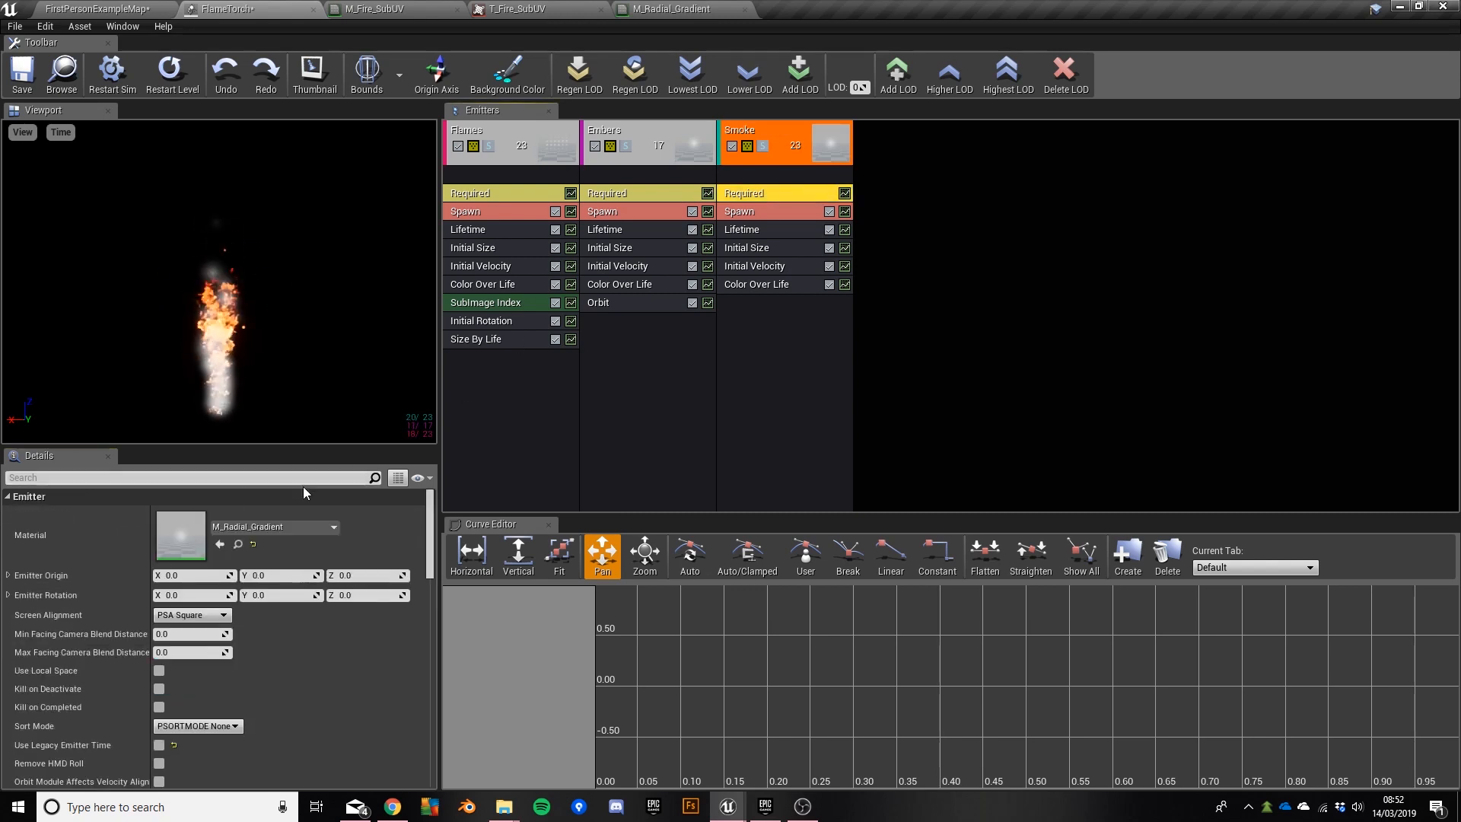
pyautogui.click(298, 529)
pyautogui.write('smoke')
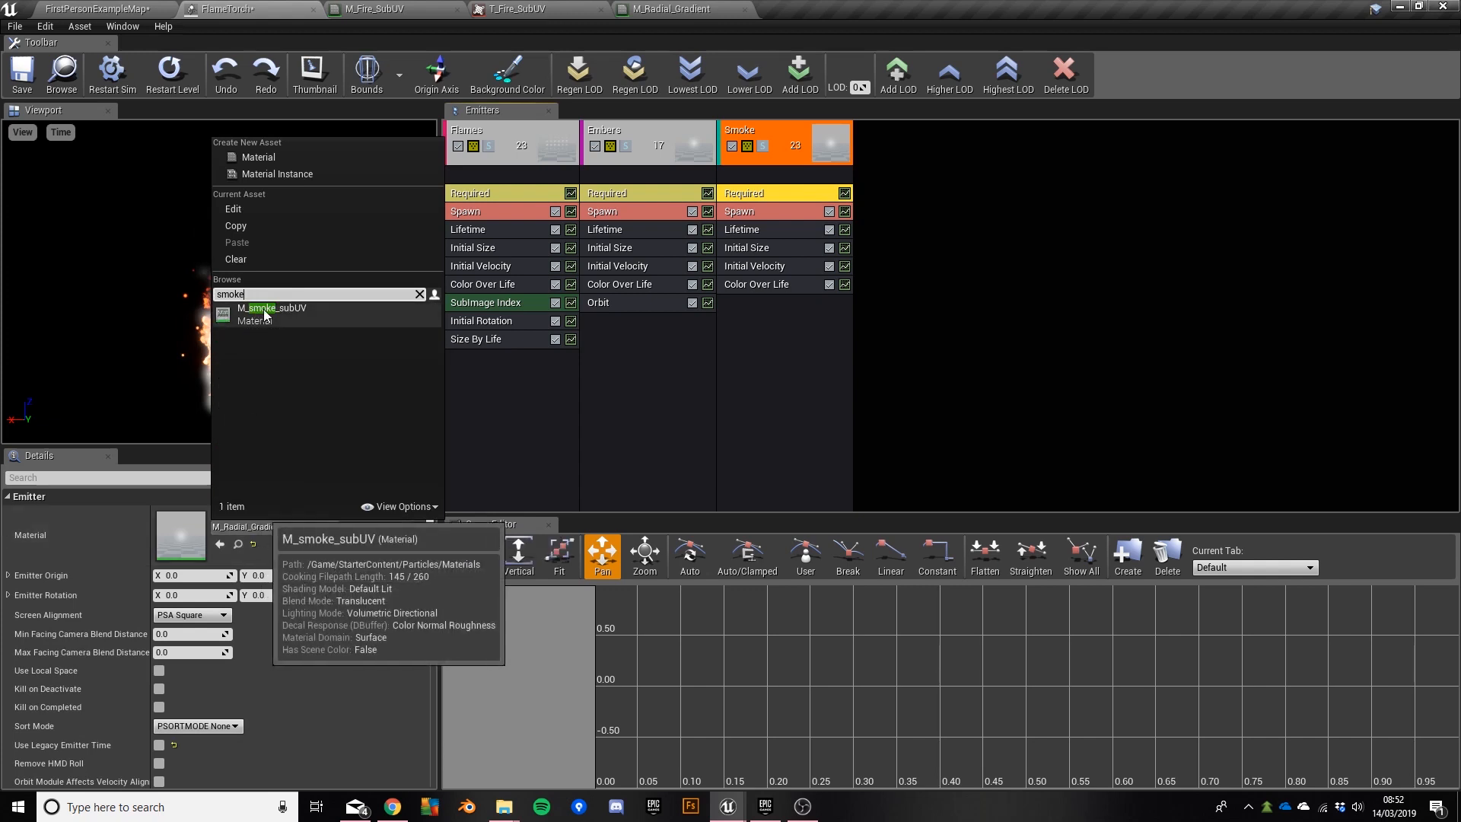
pyautogui.click(303, 309)
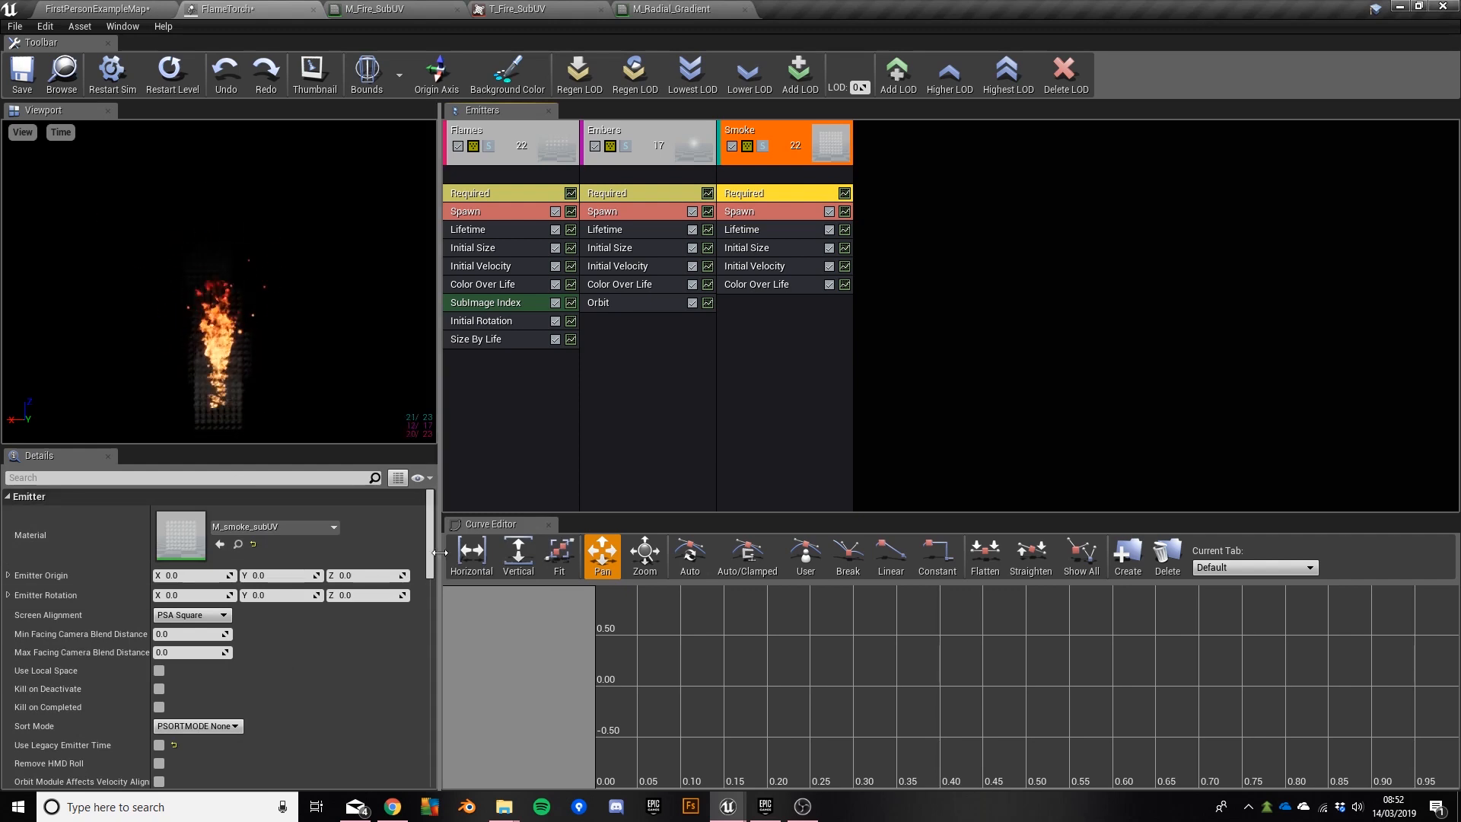
# Step: Set the Smoke emitter's Sub Images Horizontal and Vertical to 8, and check the effect in the level
pyautogui.moveTo(430, 533); pyautogui.dragTo(430, 653)
pyautogui.click(194, 609)
pyautogui.write('8')
pyautogui.press('Tab')
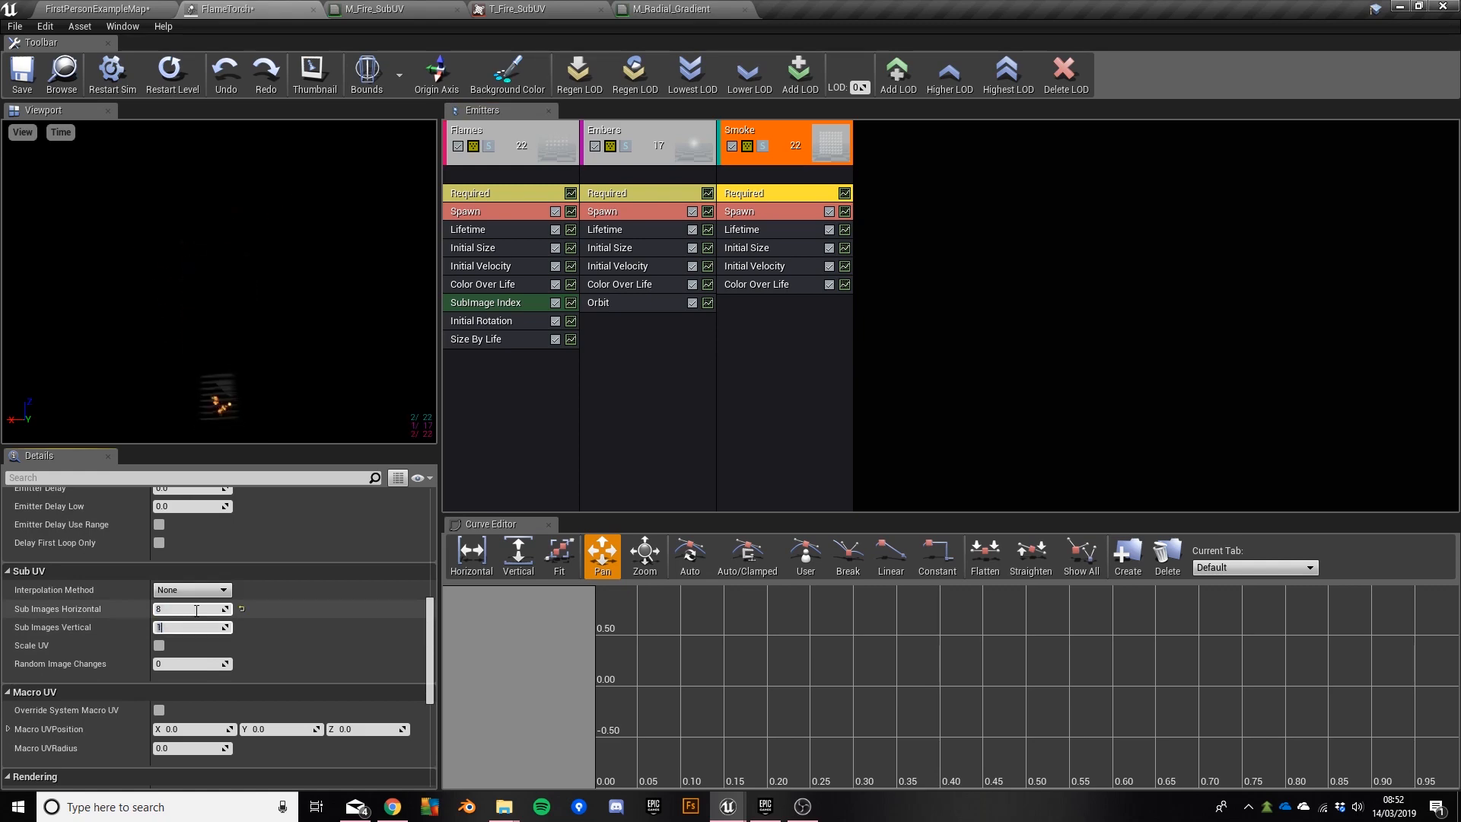
pyautogui.click(114, 9)
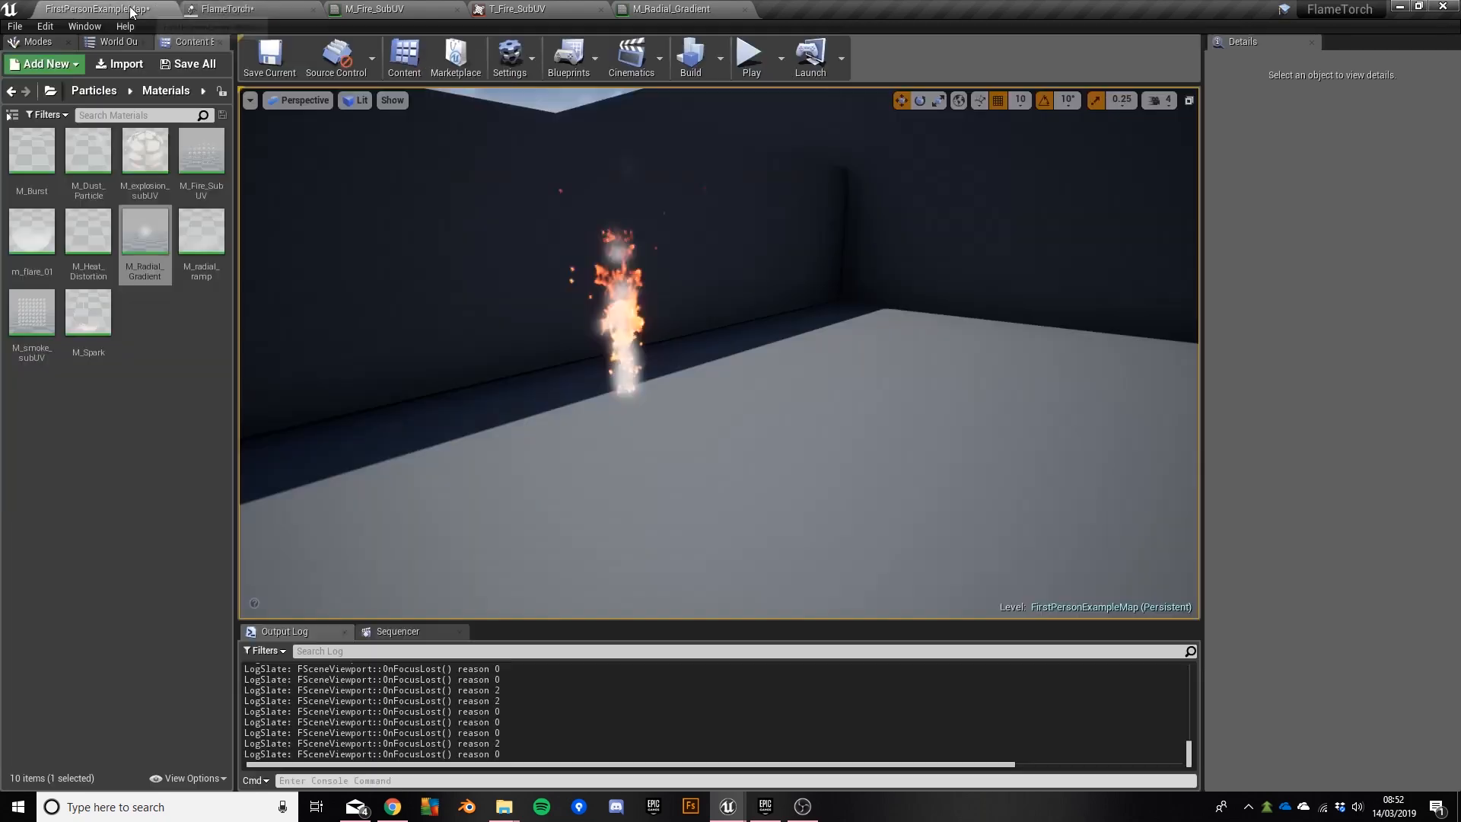
pyautogui.moveTo(676, 458); pyautogui.dragTo(662, 425)
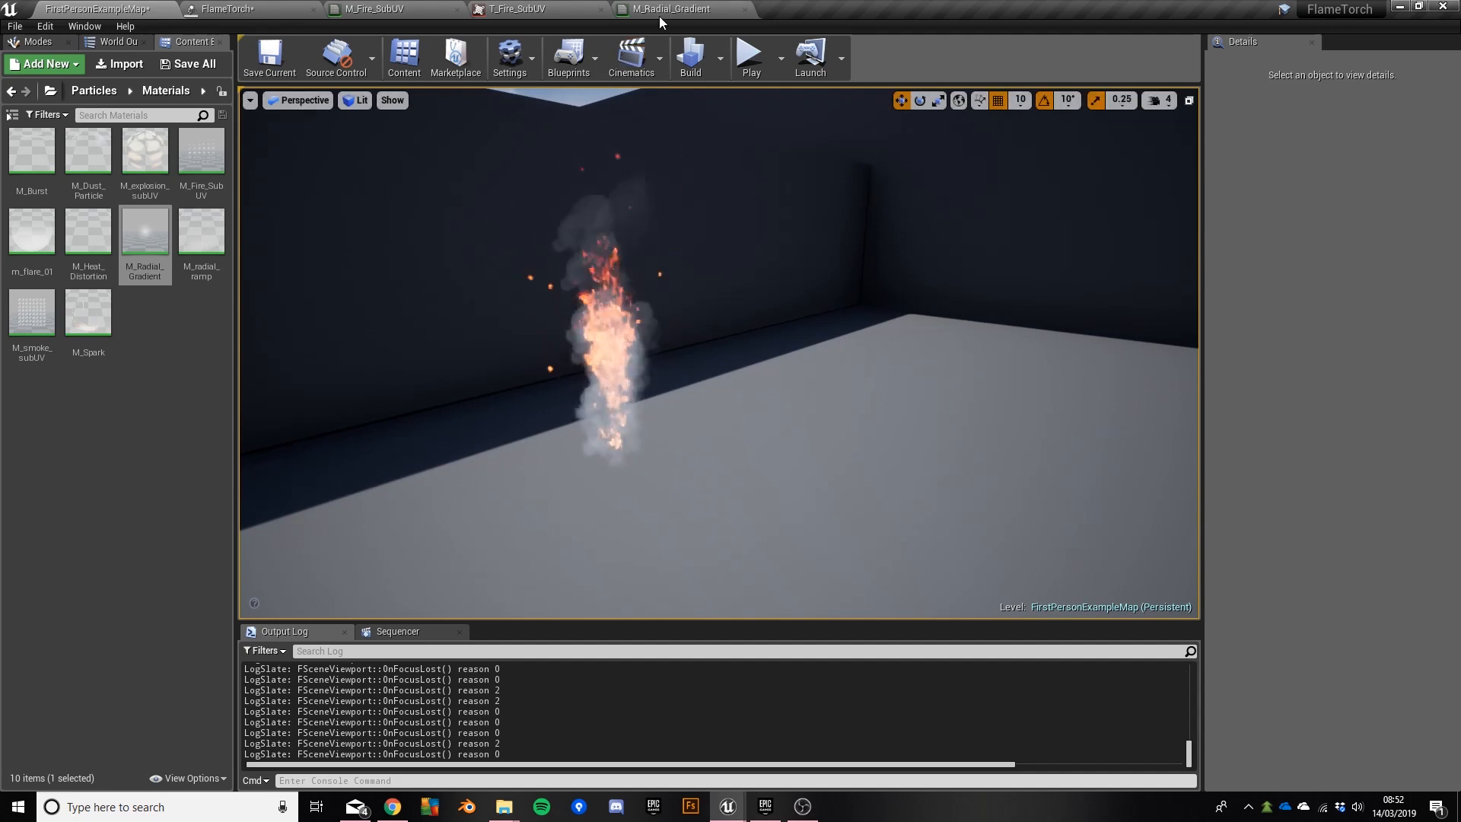
pyautogui.click(227, 9)
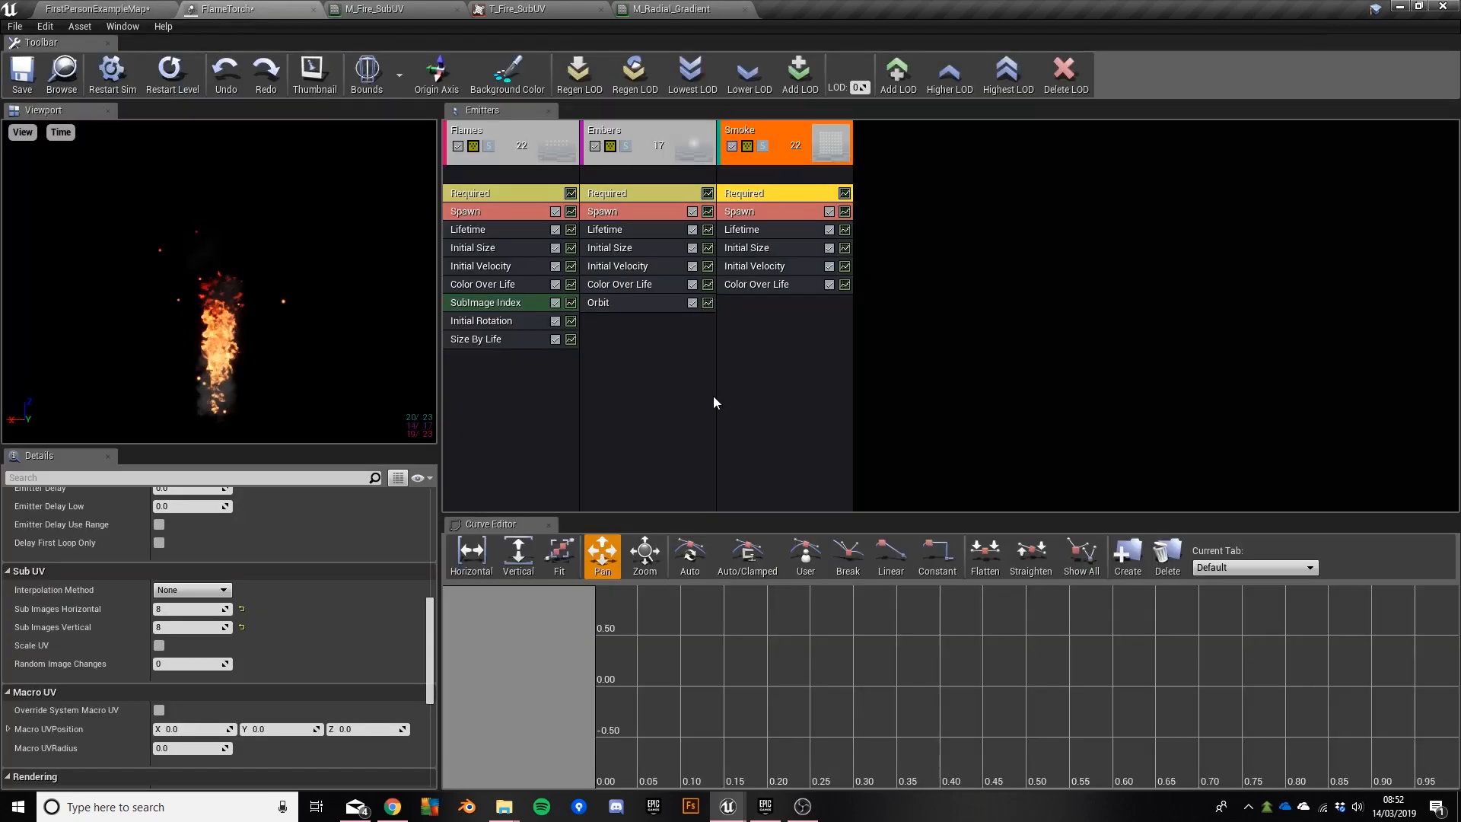
# Step: Add a SubImage Index module to the Smoke emitter
pyautogui.rightClick(766, 322)
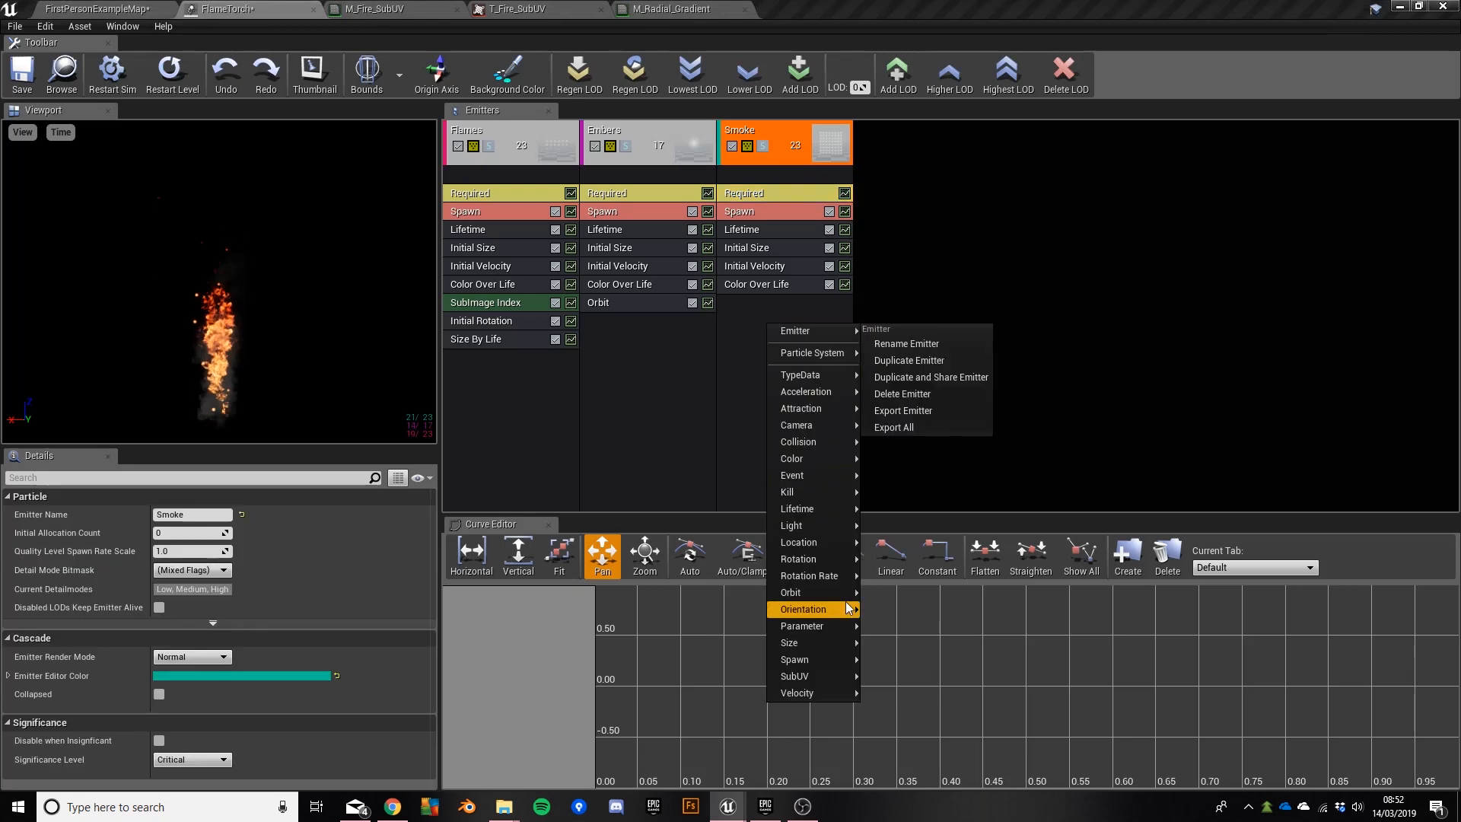
pyautogui.moveTo(824, 678)
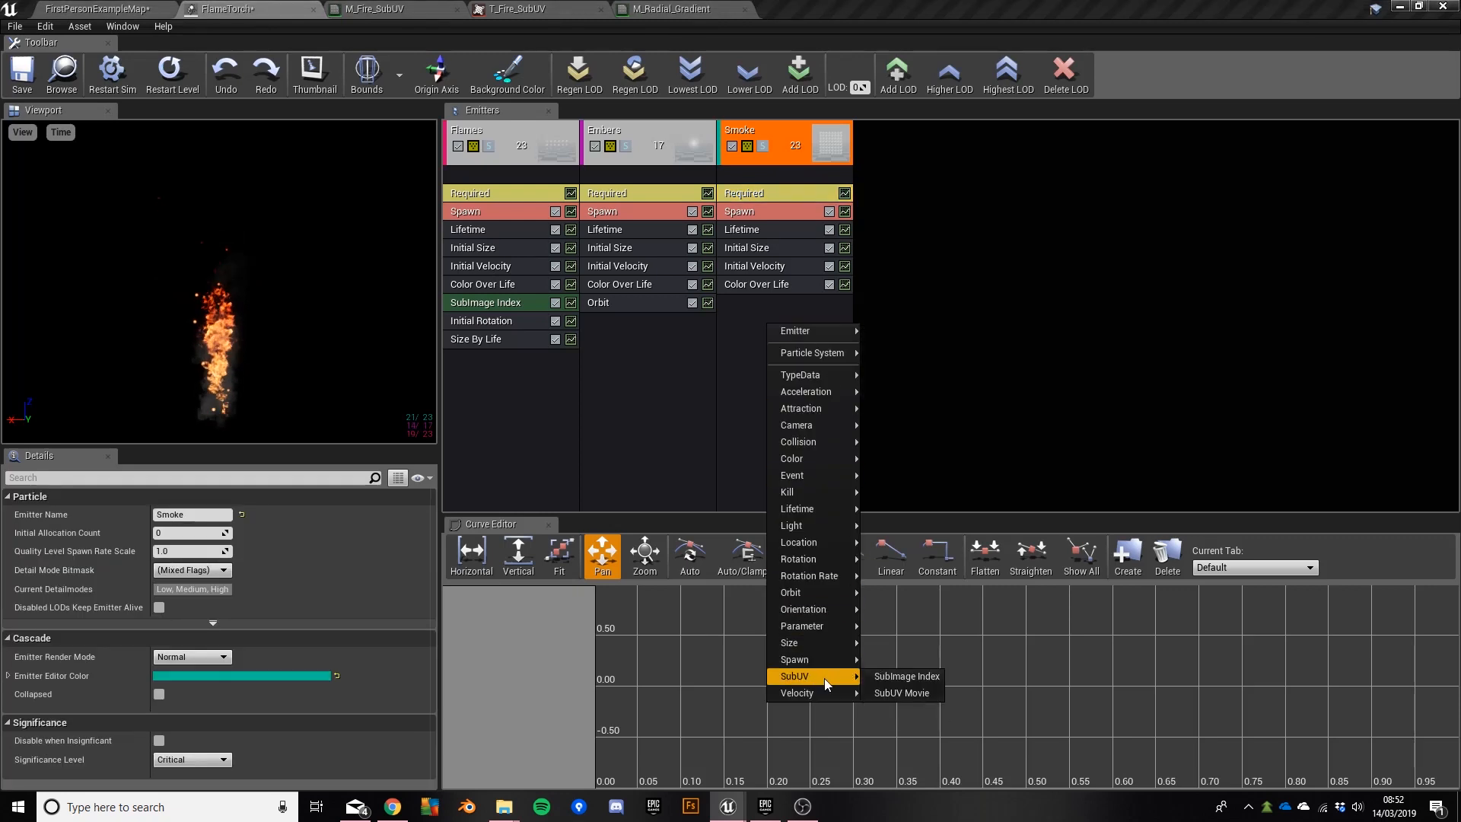
pyautogui.click(903, 676)
# Step: In the Smoke emitter's SubImage Index constant curve, set point 1's Out Val to 63
pyautogui.click(787, 305)
pyautogui.click(30, 572)
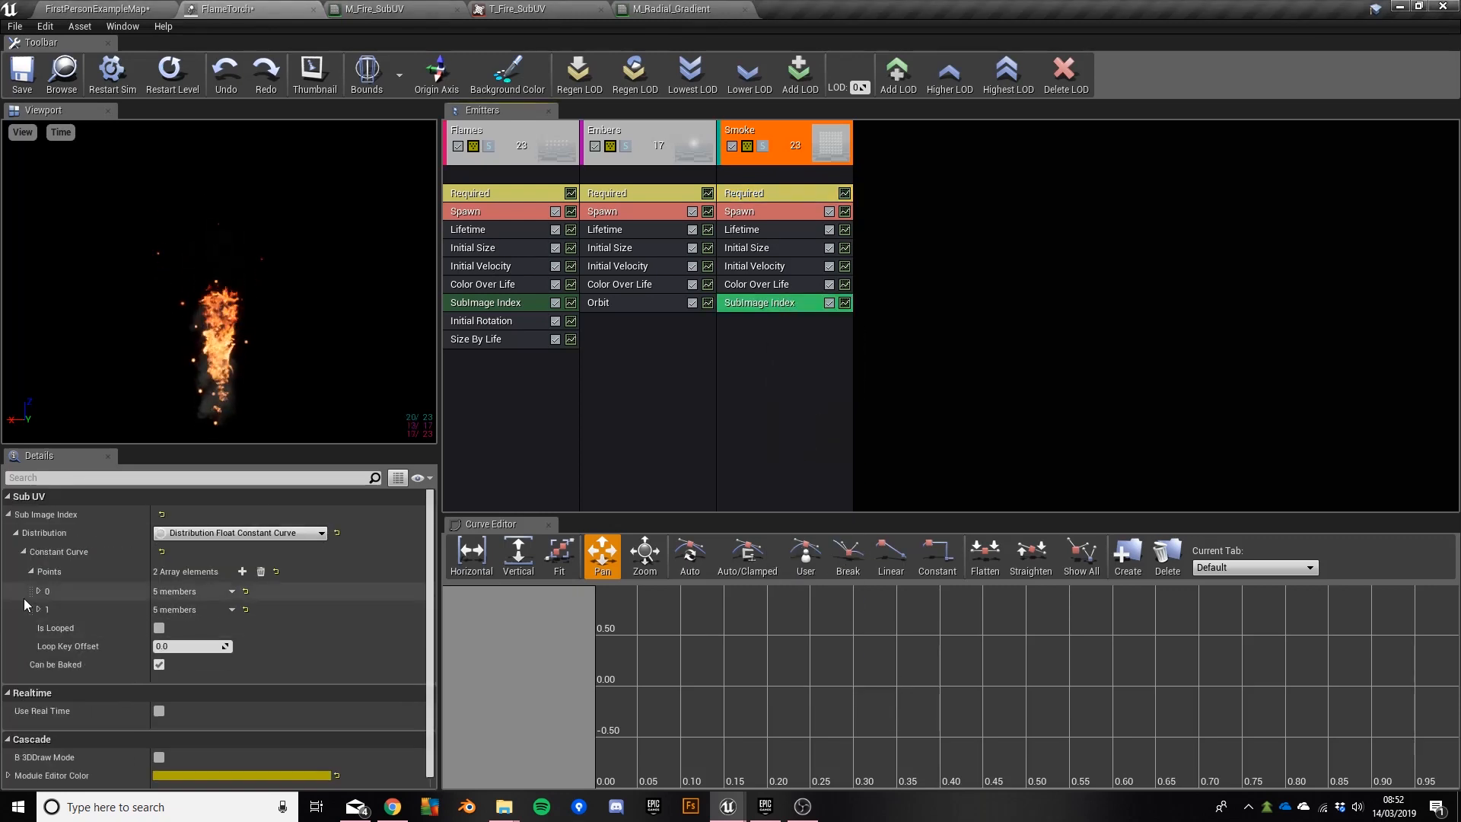
pyautogui.click(38, 591)
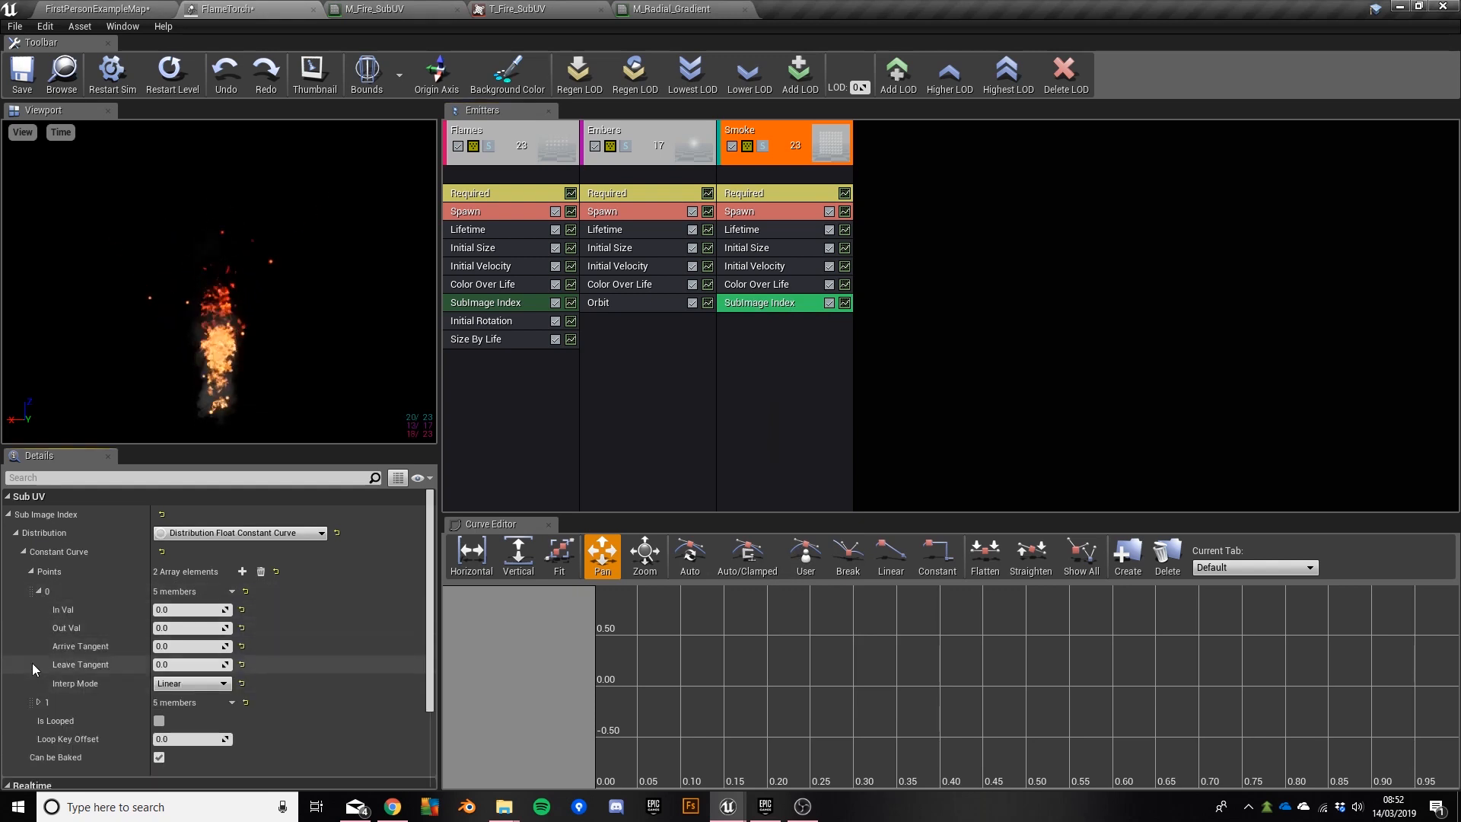
pyautogui.scroll(-1, 32, 664)
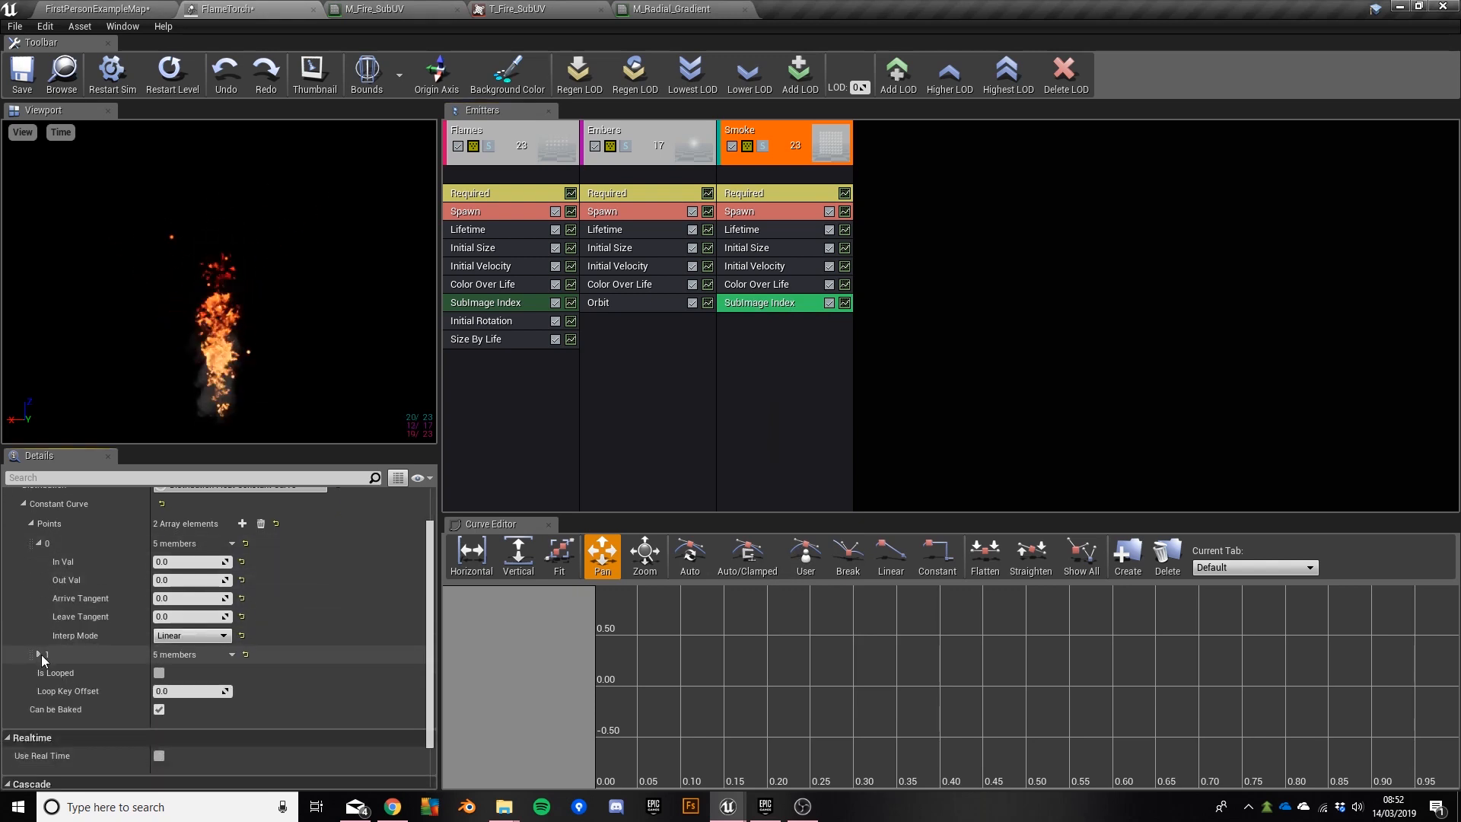
pyautogui.click(39, 655)
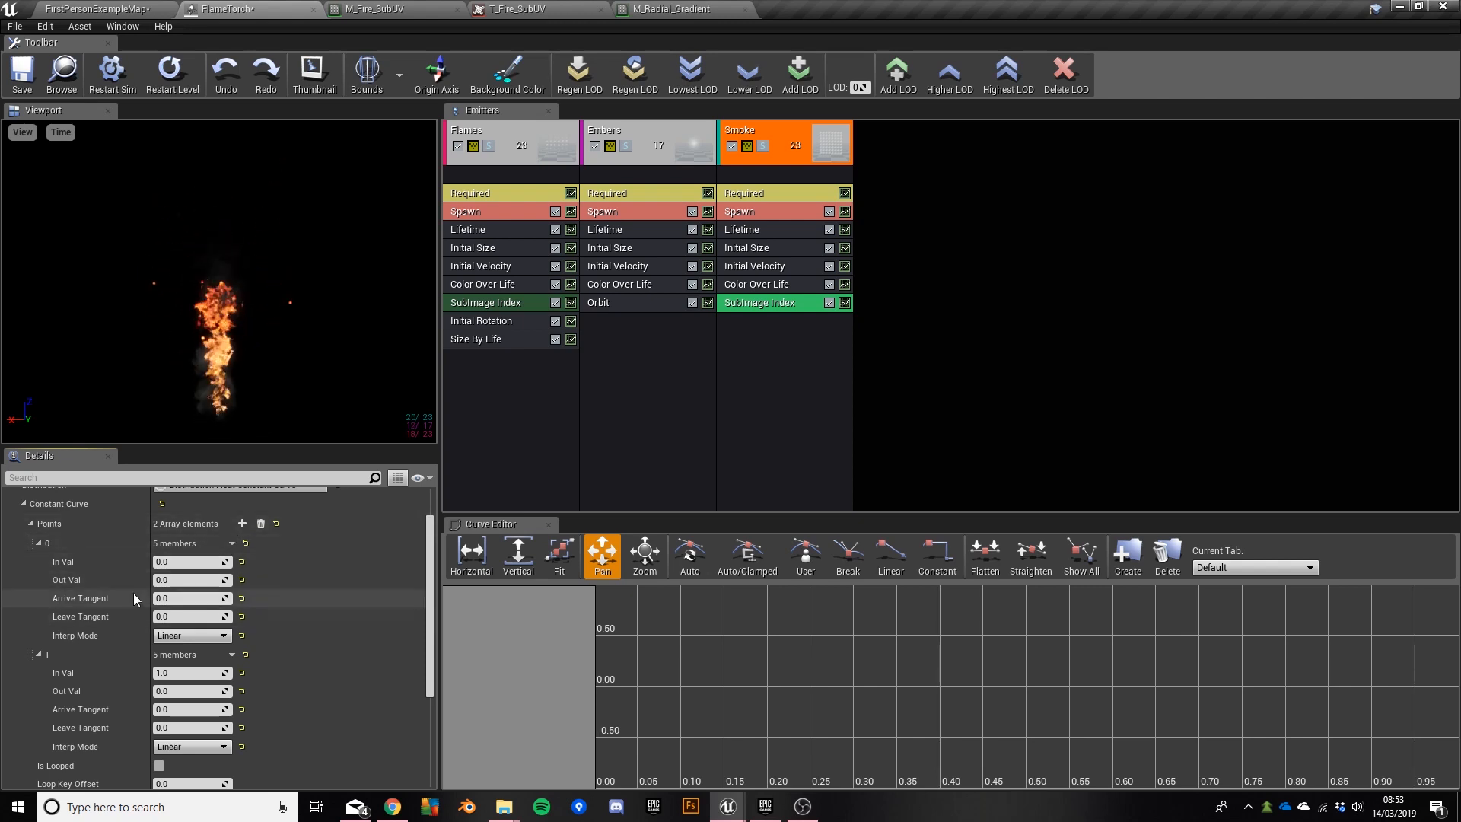
pyautogui.click(193, 564)
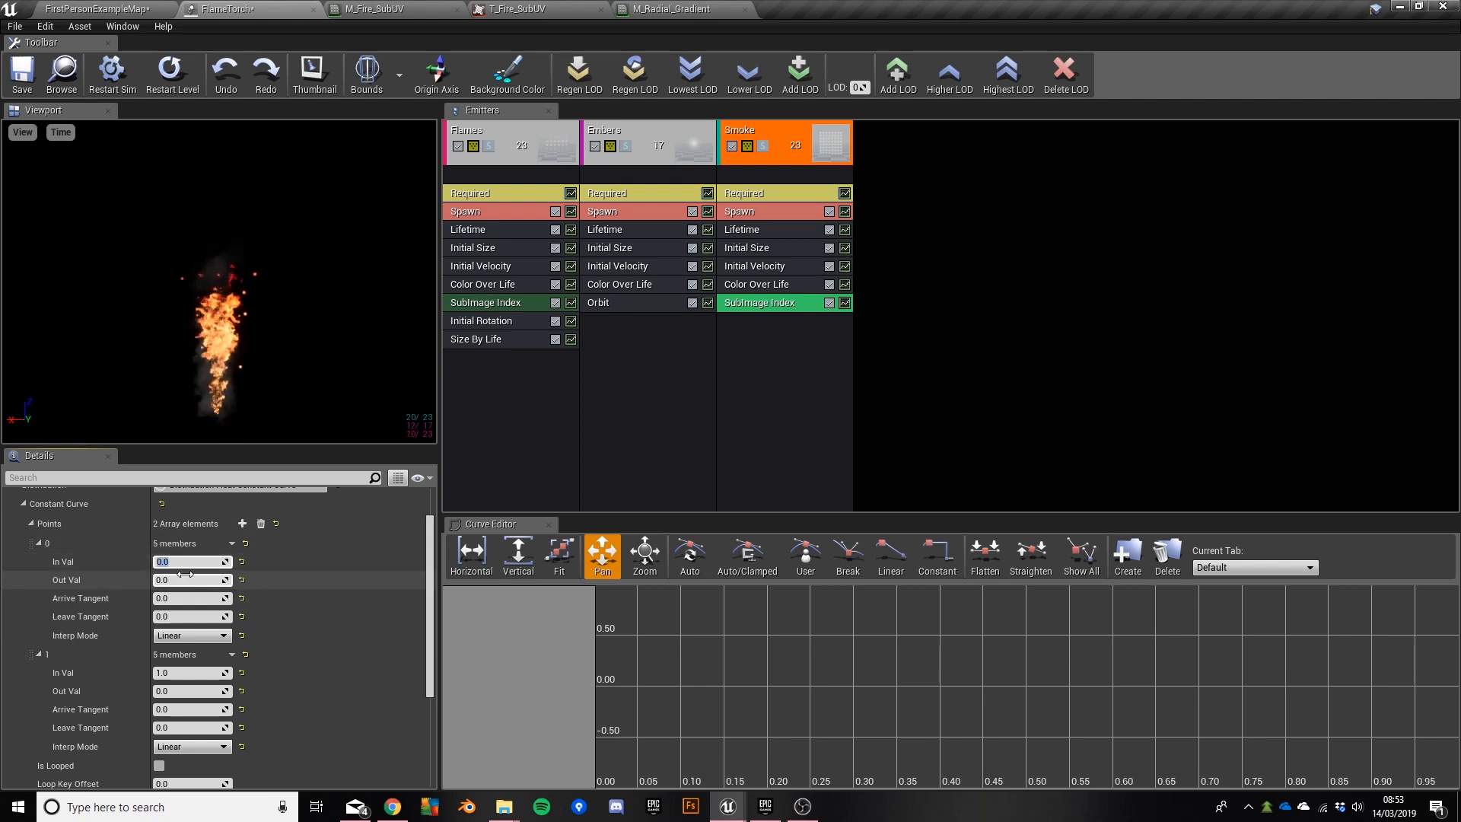
pyautogui.click(179, 581)
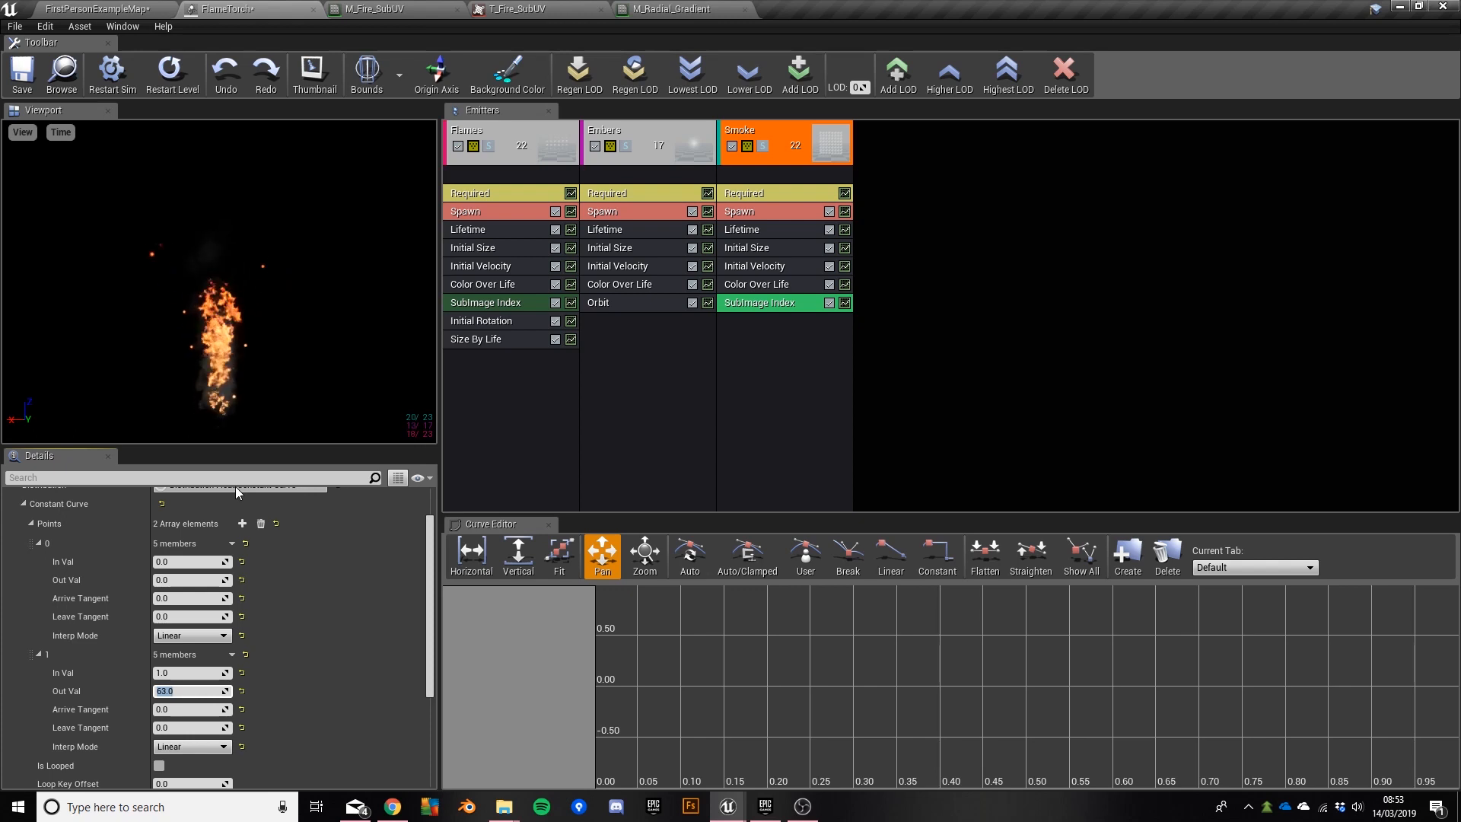
# Step: Add an Initial Rotation module to the Smoke emitter, and check the torch effect in the level
pyautogui.rightClick(767, 346)
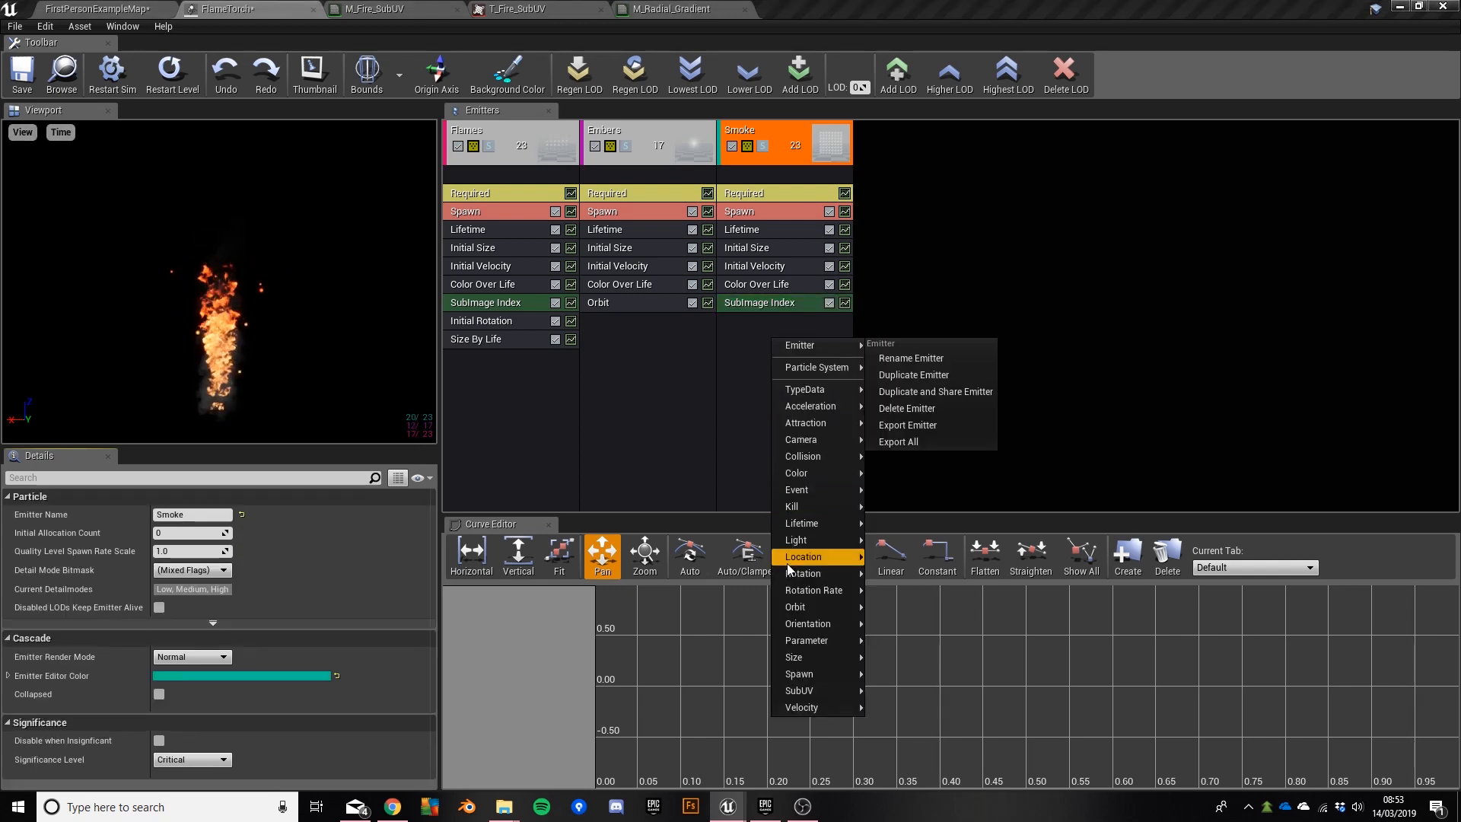
pyautogui.click(905, 576)
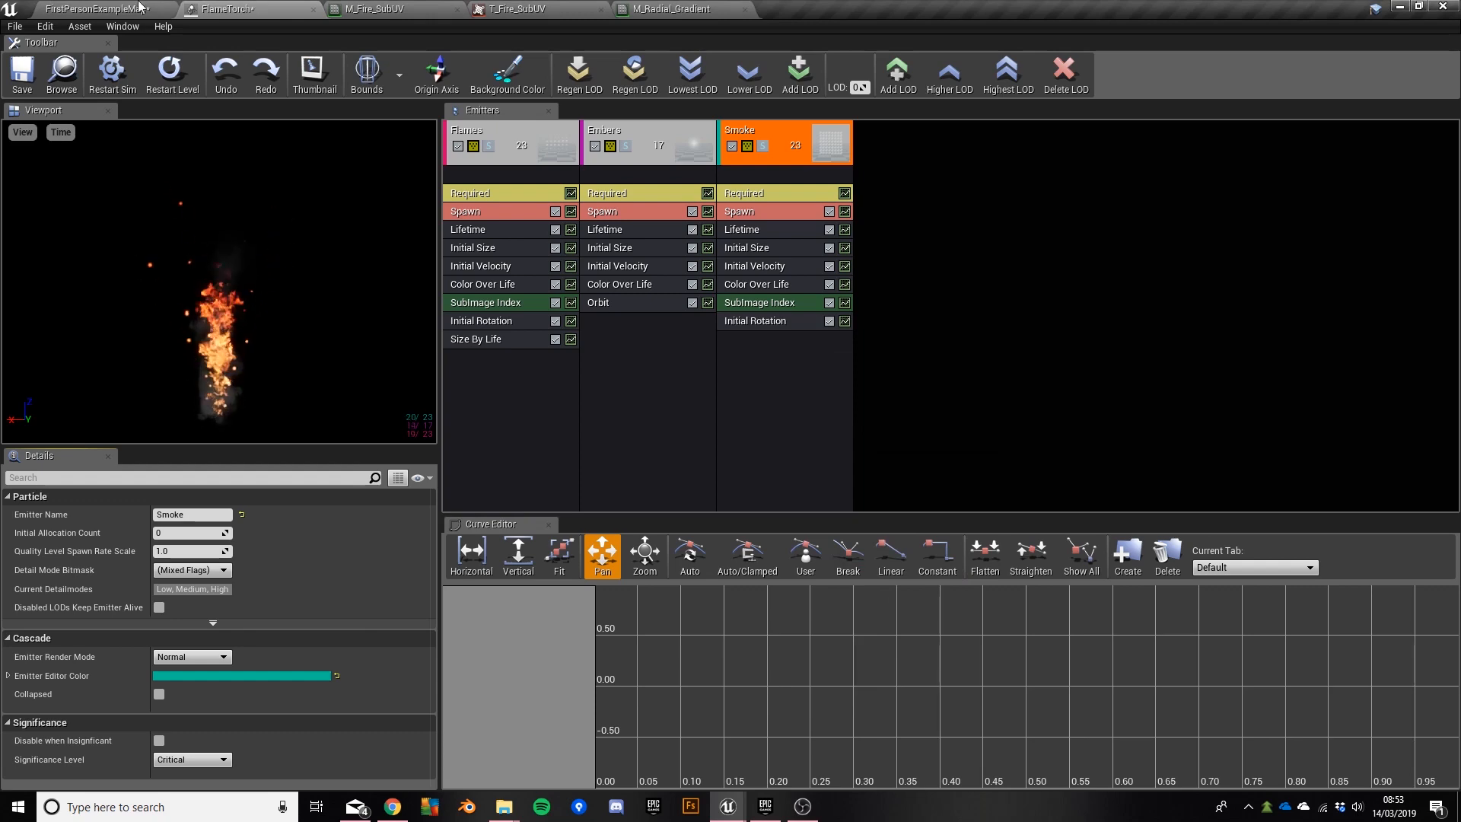
pyautogui.click(98, 8)
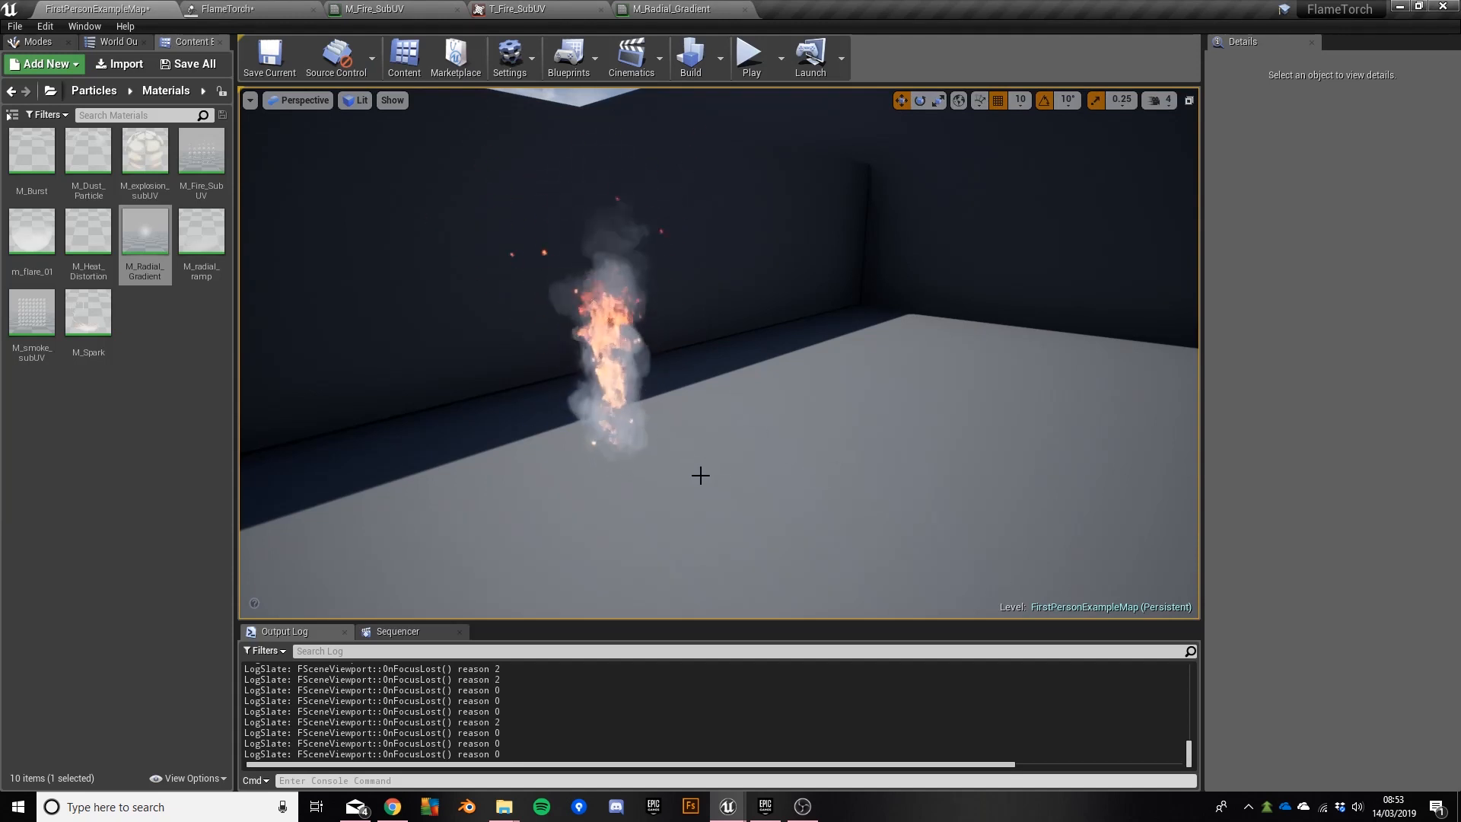
pyautogui.moveTo(701, 476); pyautogui.dragTo(683, 476, button='right')
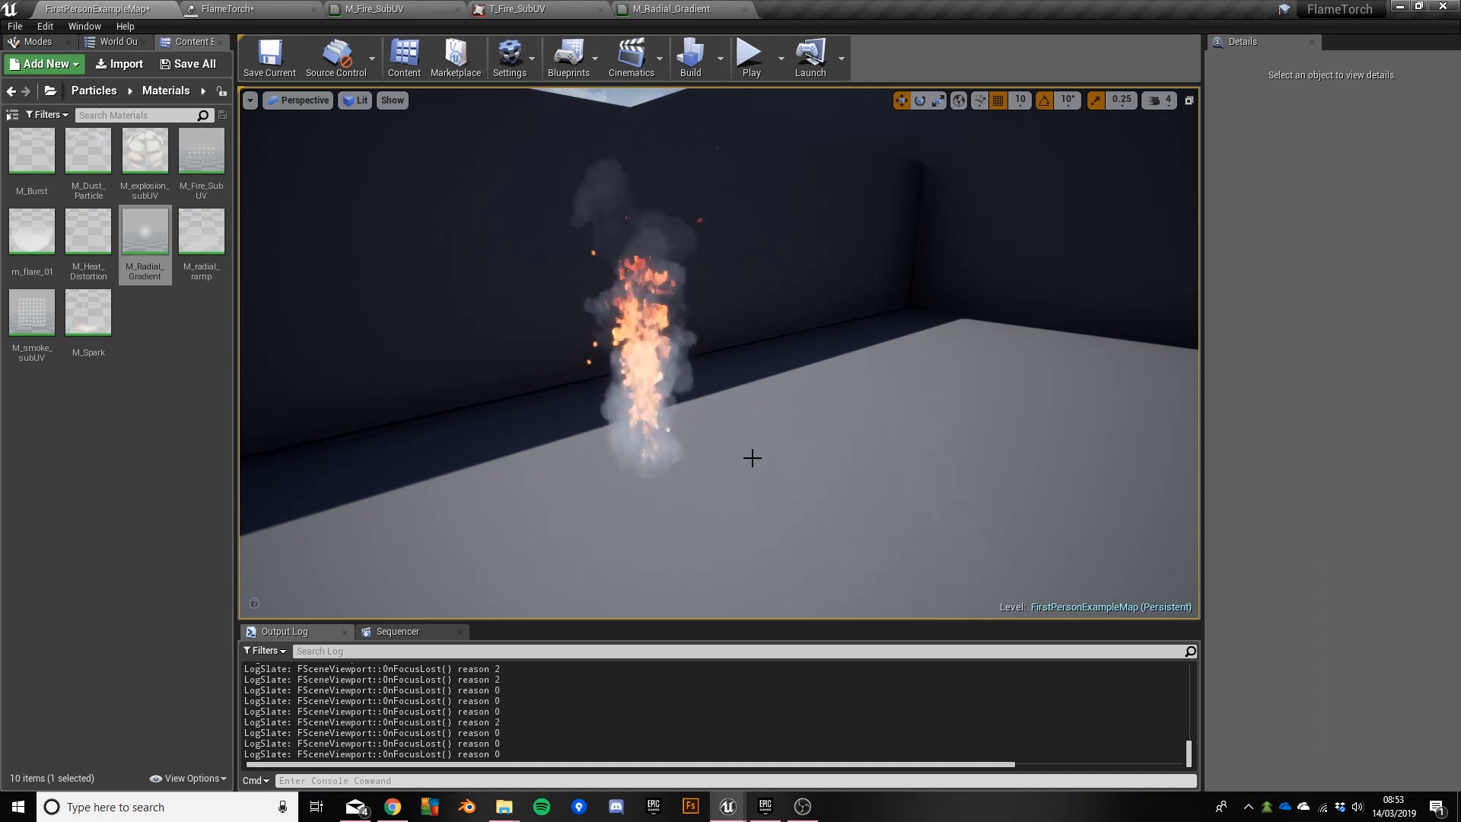
pyautogui.click(661, 449)
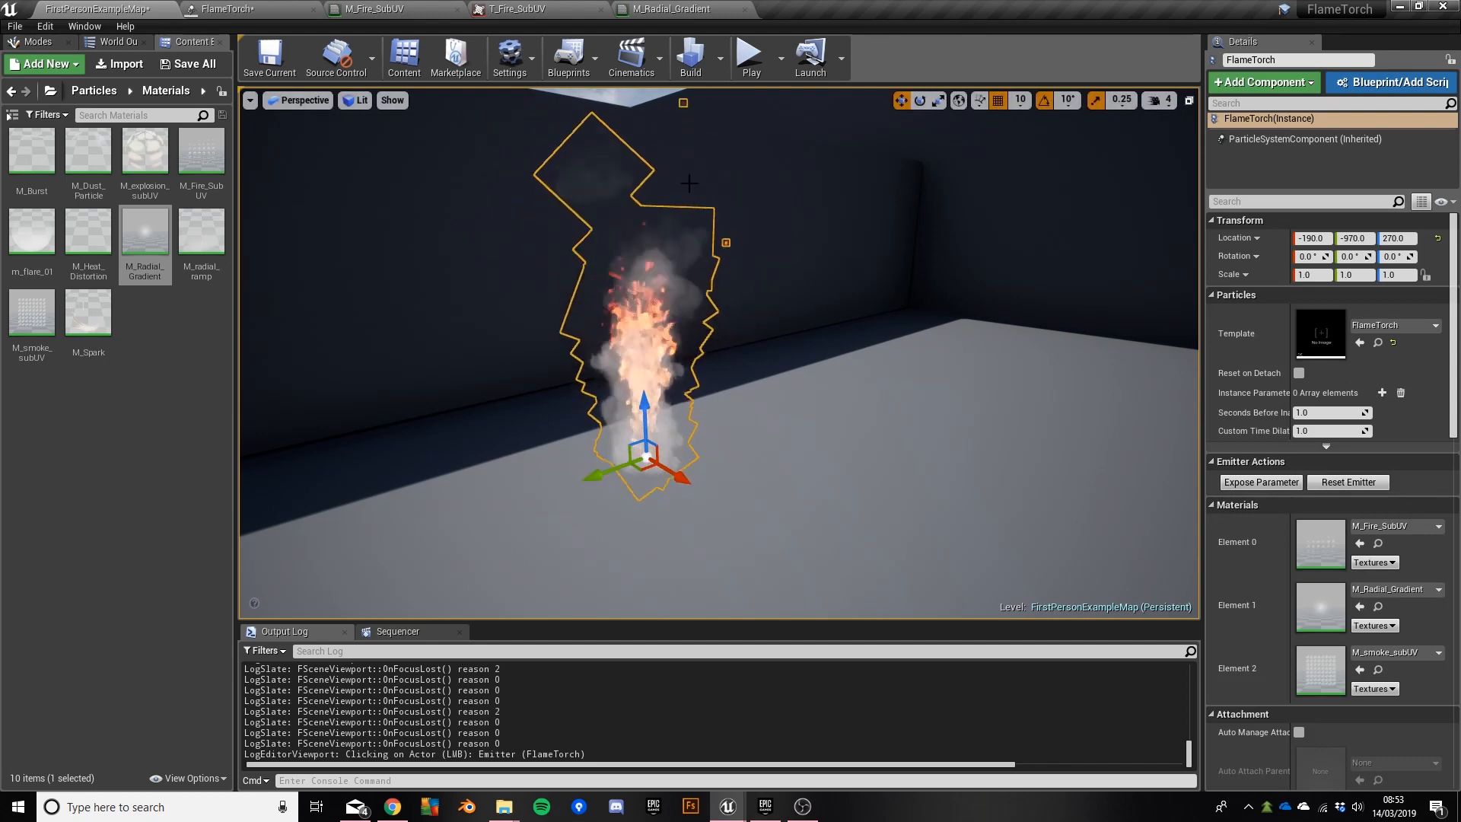
pyautogui.click(688, 140)
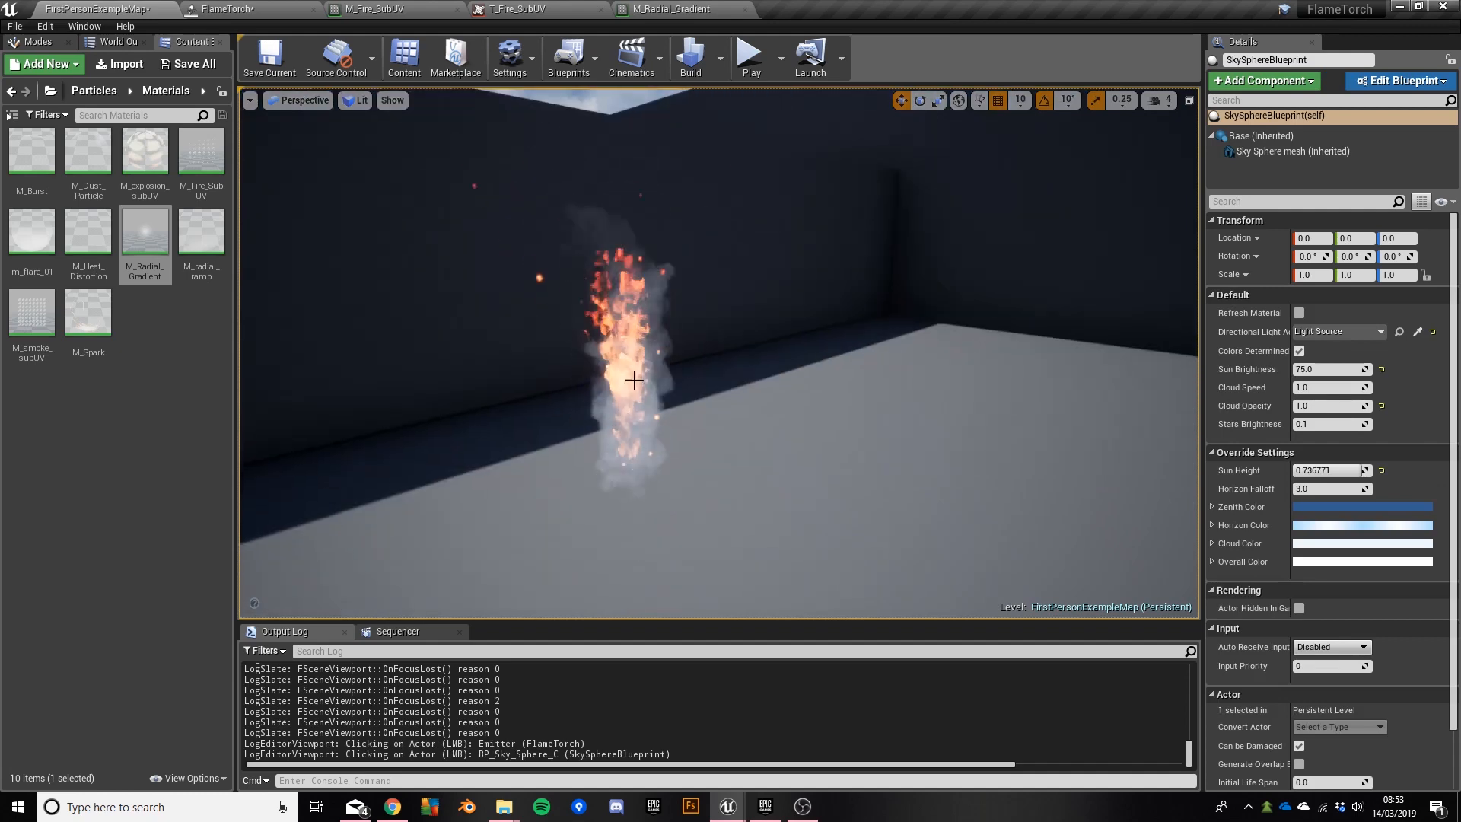
pyautogui.click(251, 8)
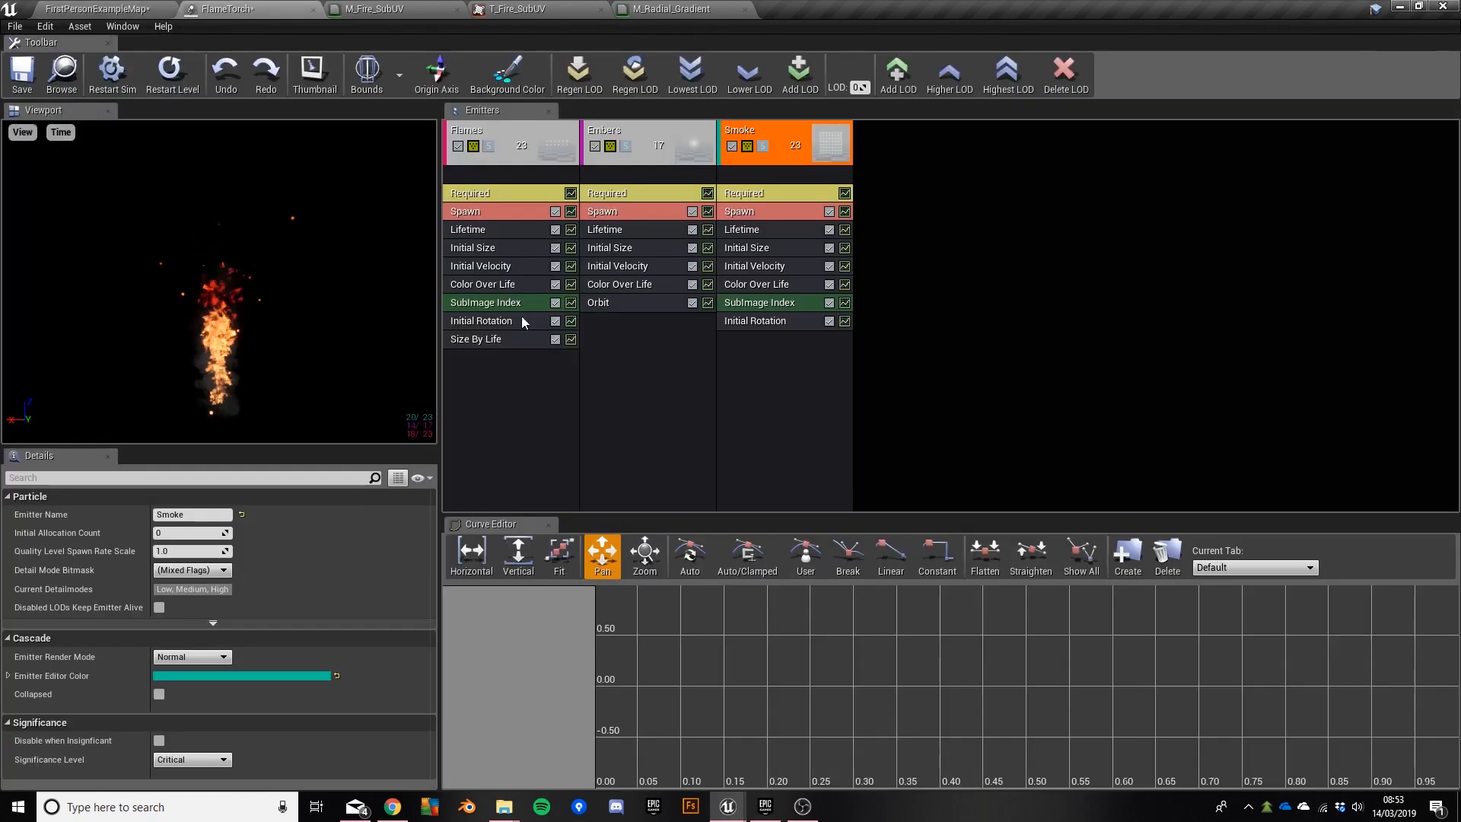
# Step: Set the Smoke emitter's origin Z to 100 in its Required module, and inspect the smoke height in the level
pyautogui.click(774, 193)
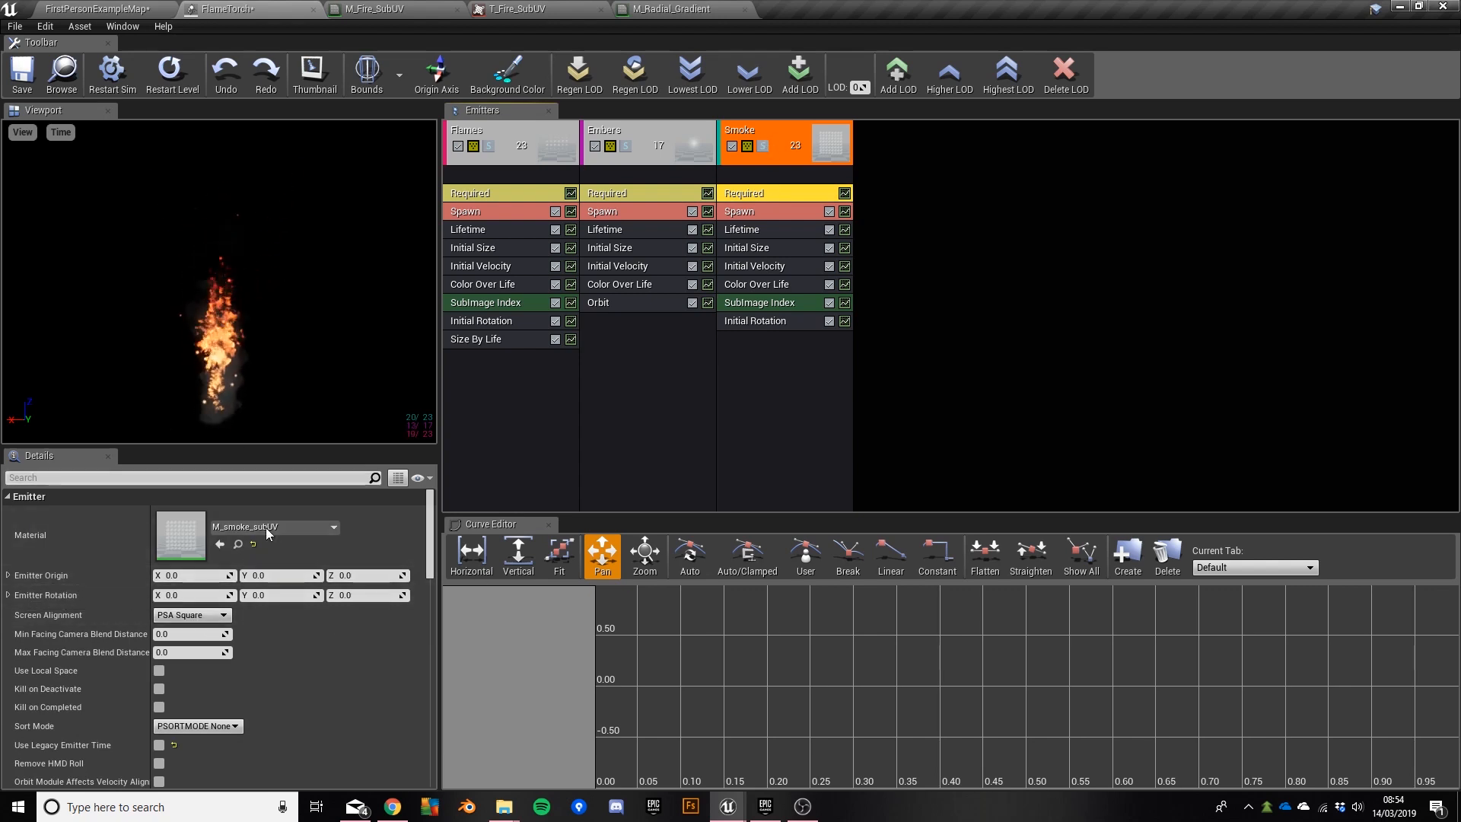
pyautogui.click(372, 577)
pyautogui.write('100')
pyautogui.press('Return')
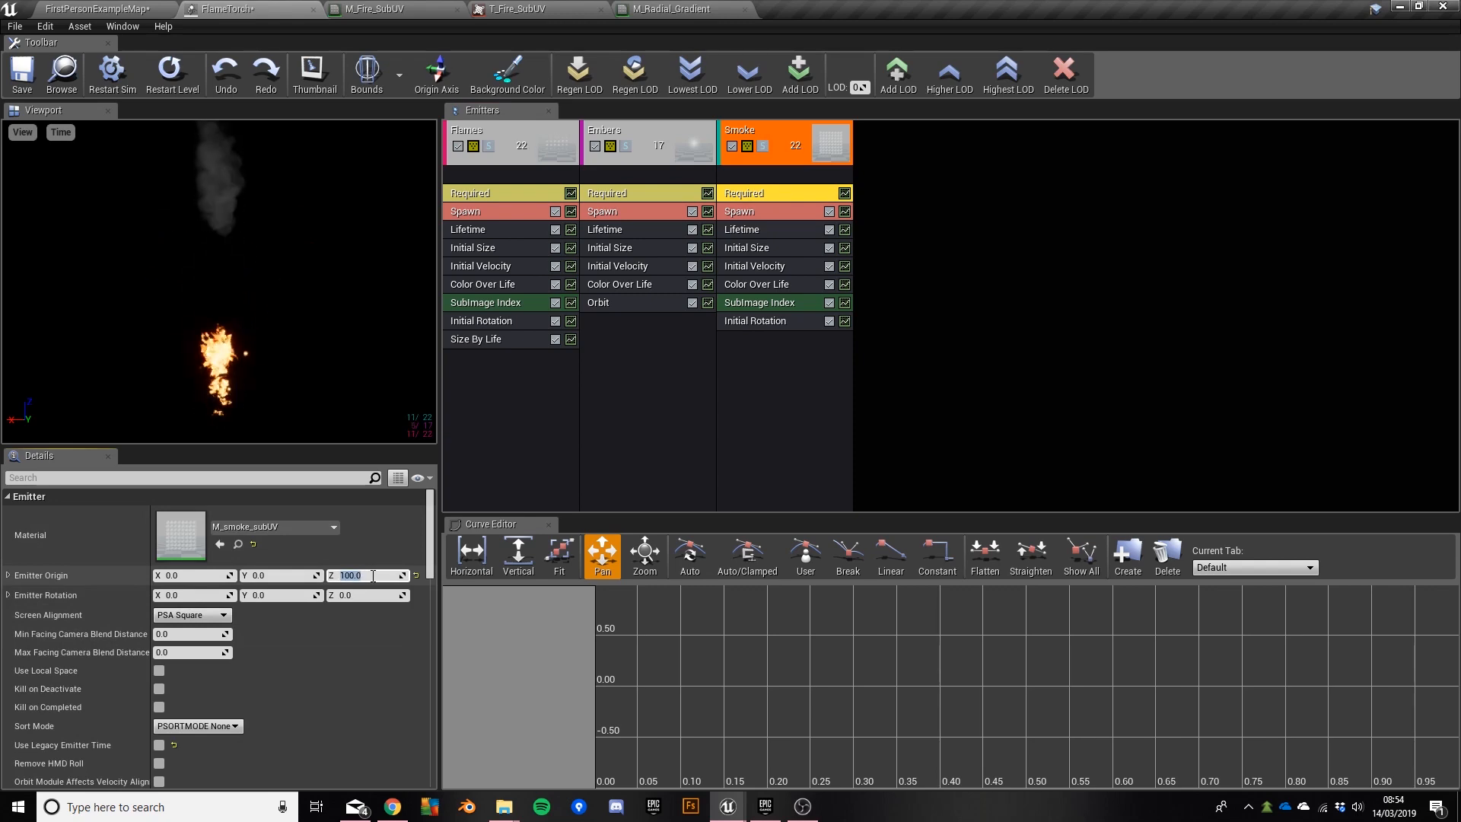
pyautogui.click(98, 9)
pyautogui.moveTo(666, 227); pyautogui.dragTo(662, 196, button='right')
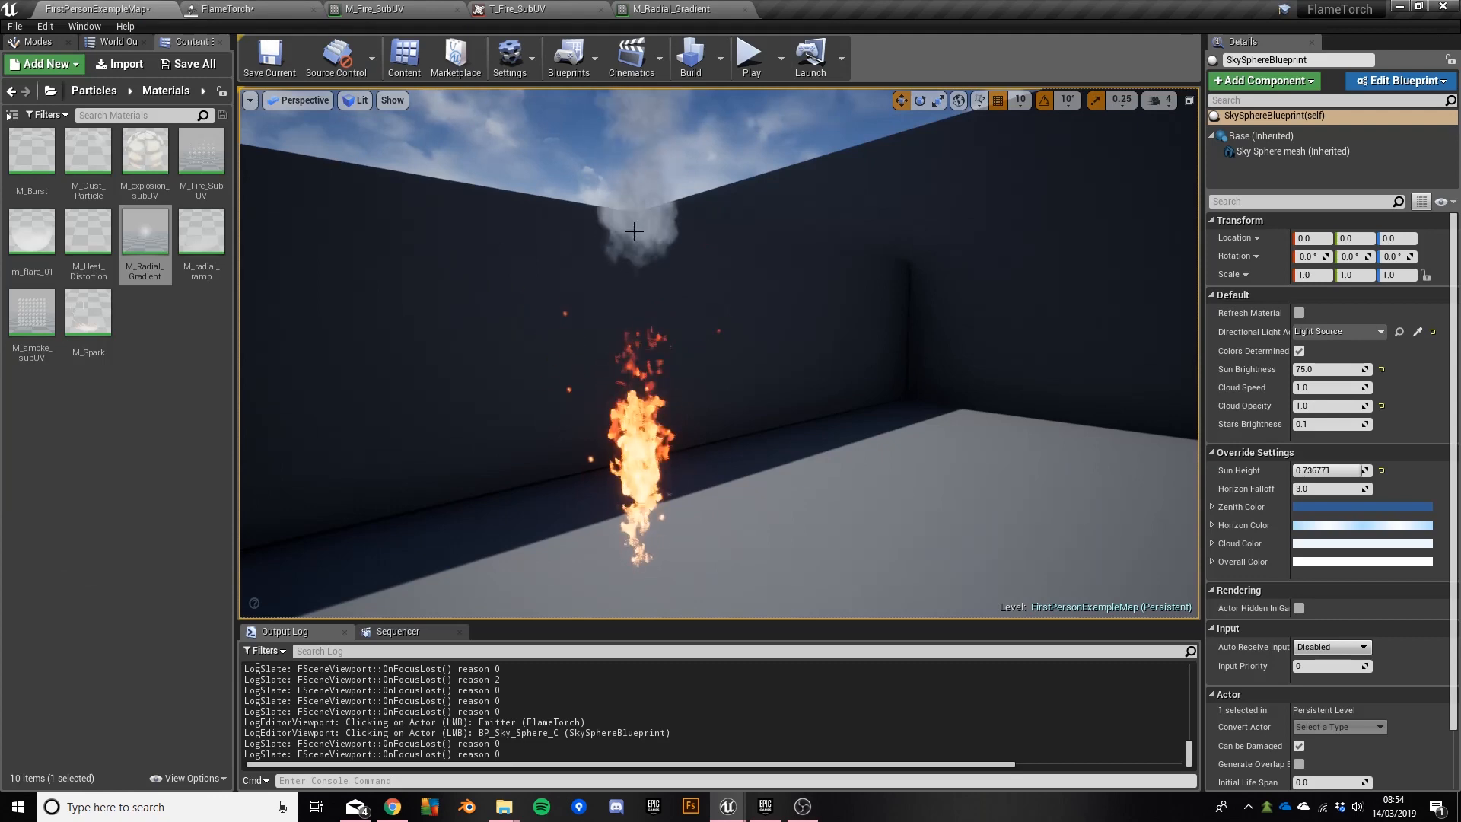
pyautogui.click(638, 457)
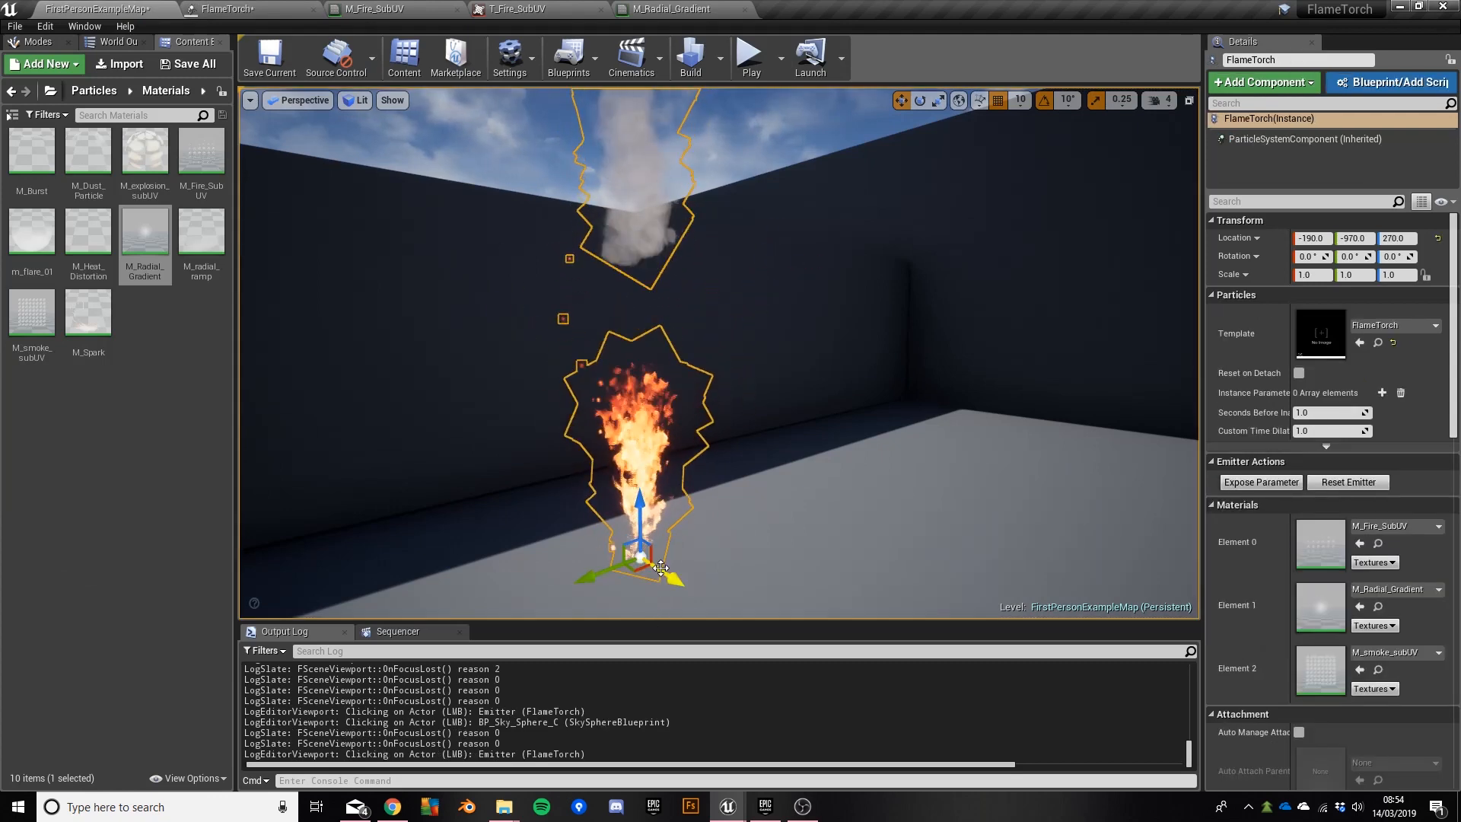
pyautogui.click(747, 131)
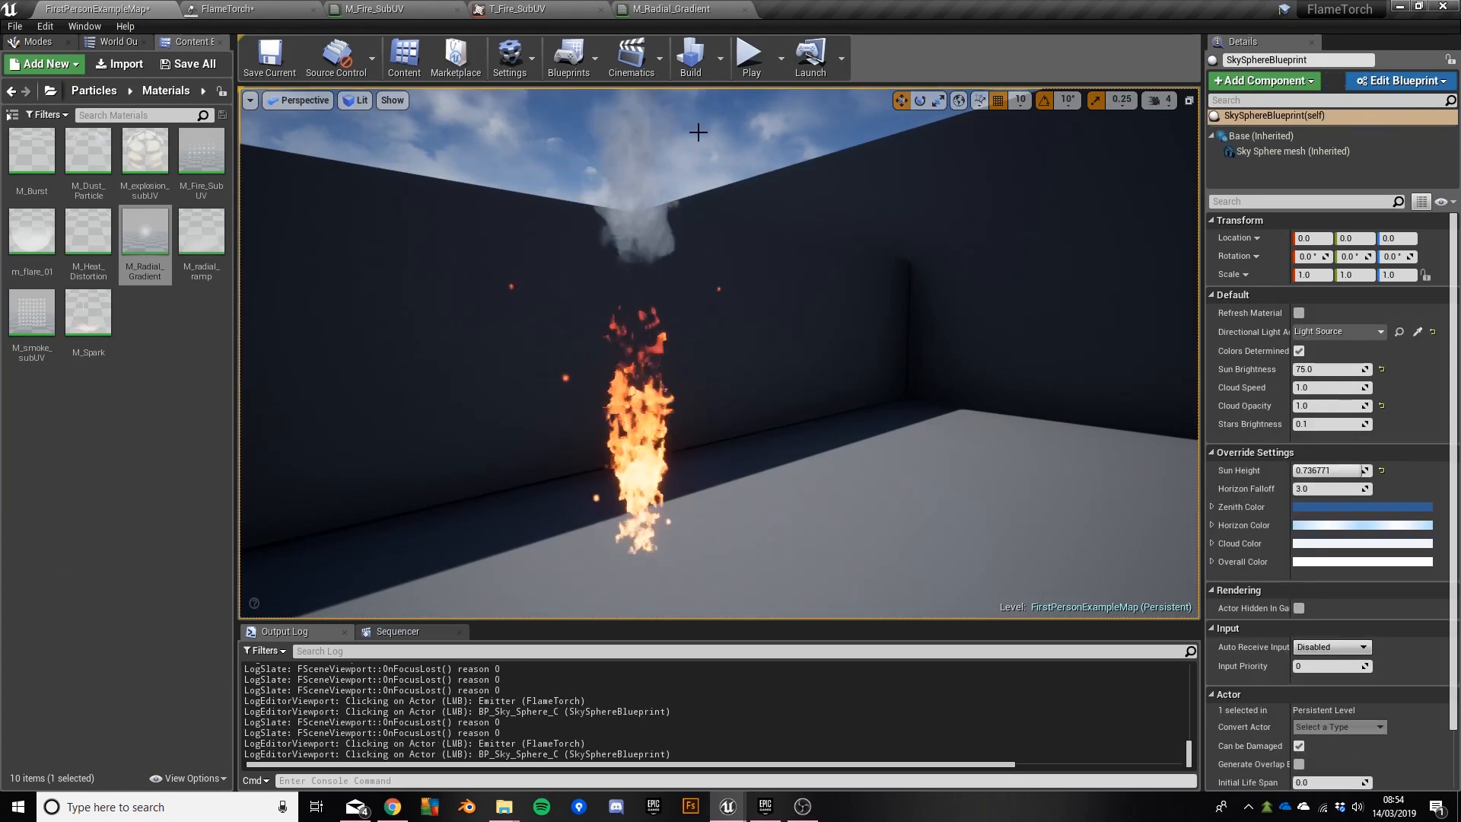
# Step: Set the Smoke emitter's origin Z to 30 in FlameTorch, and inspect the smoke above the flames in the level
pyautogui.click(251, 9)
pyautogui.click(373, 575)
pyautogui.write('30')
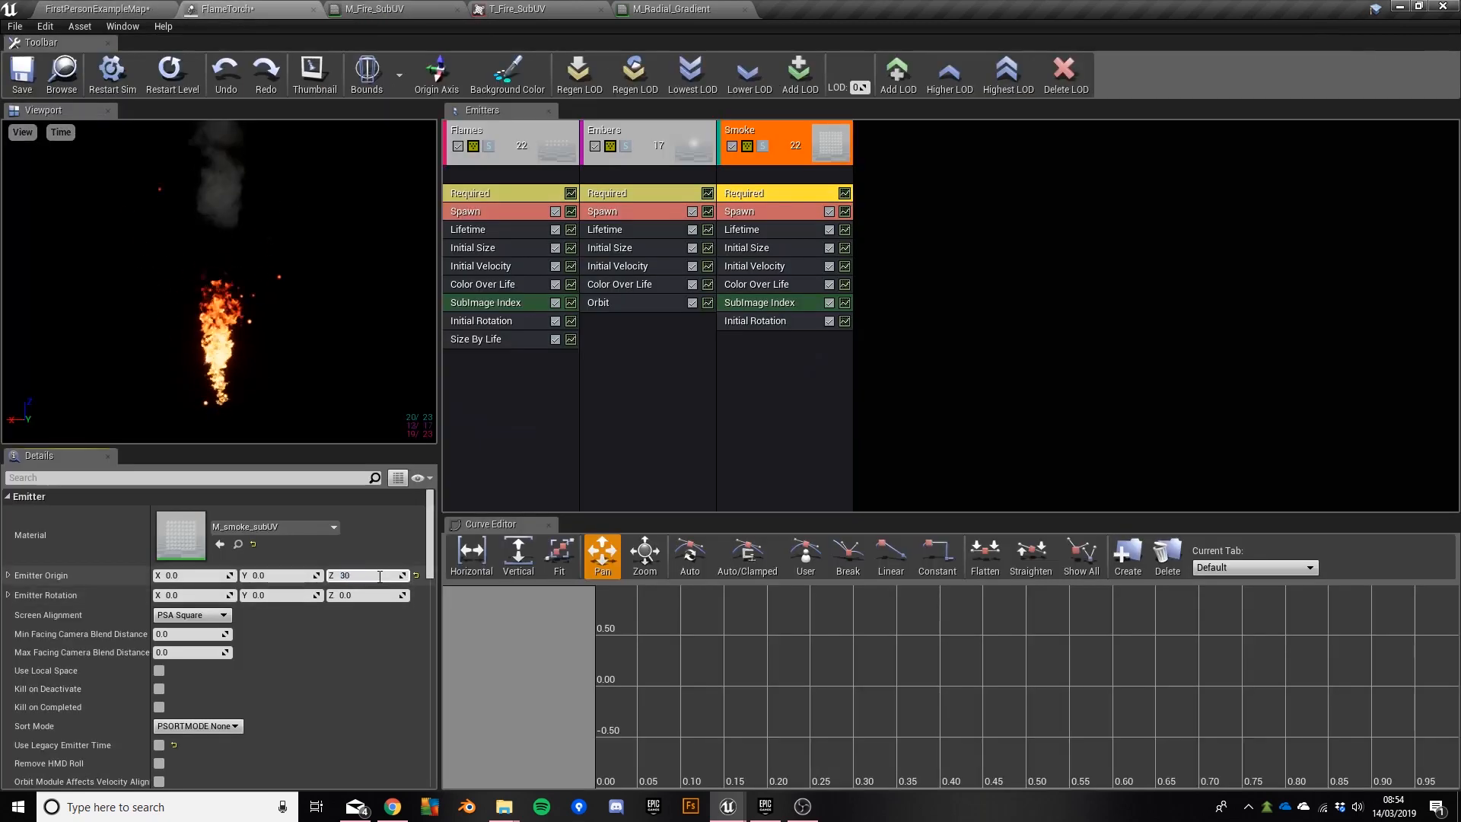
pyautogui.press('Return')
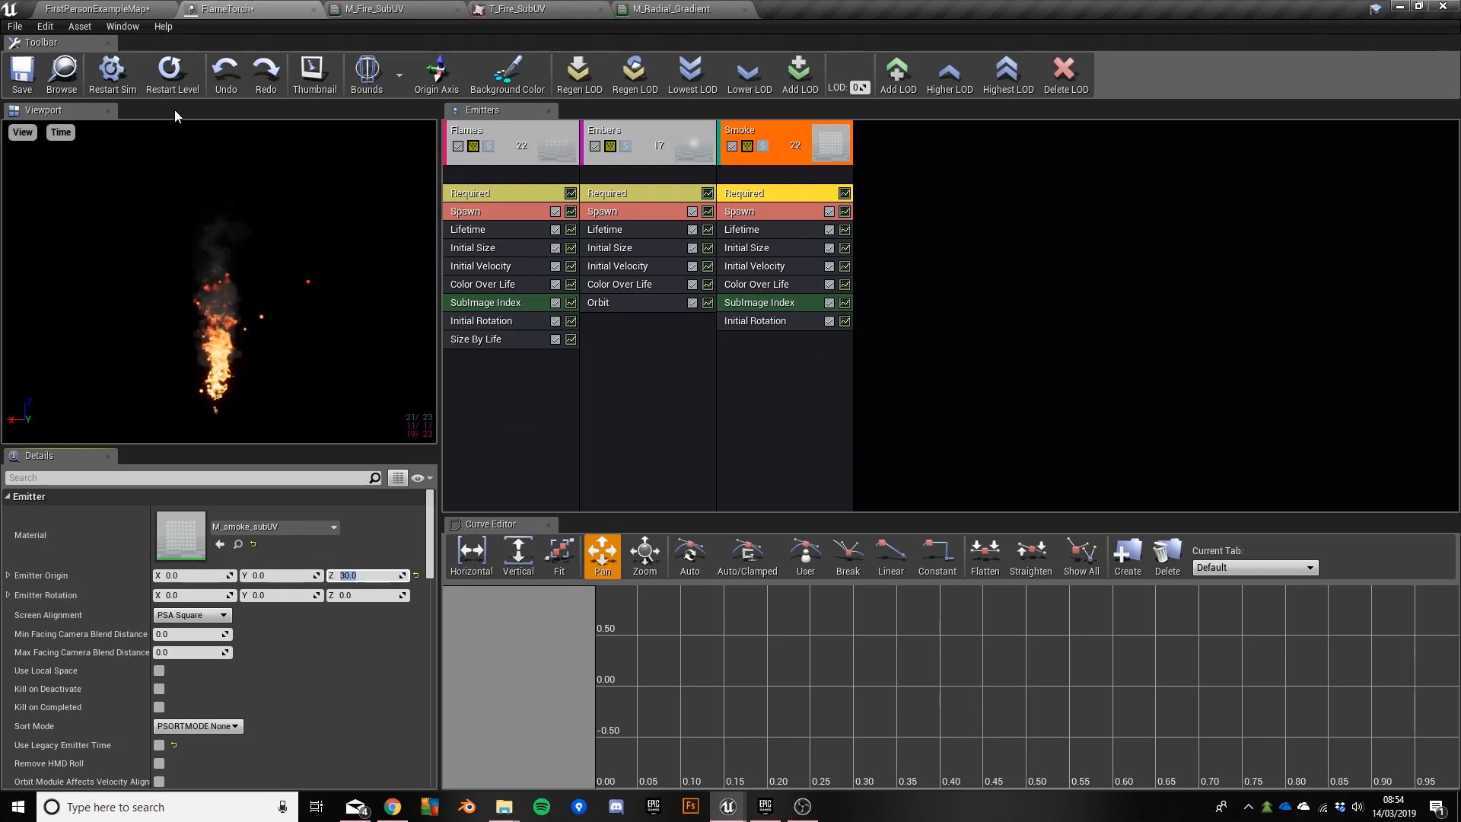
pyautogui.click(121, 7)
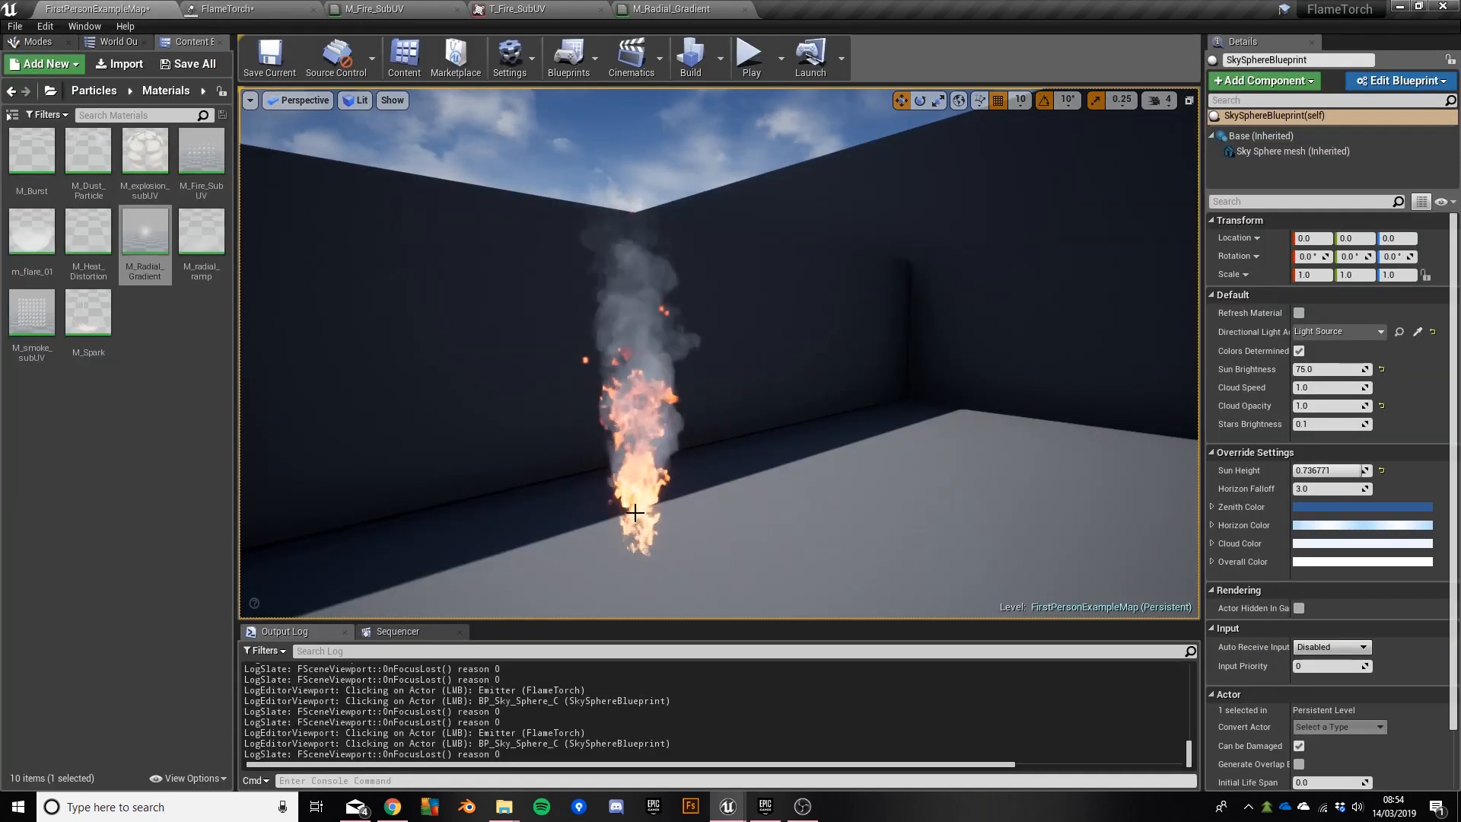
pyautogui.moveTo(709, 435)
pyautogui.mouseDown(button='right')
pyautogui.moveTo(707, 410)
pyautogui.moveTo(683, 421)
pyautogui.mouseUp(button='right')
pyautogui.press('s')
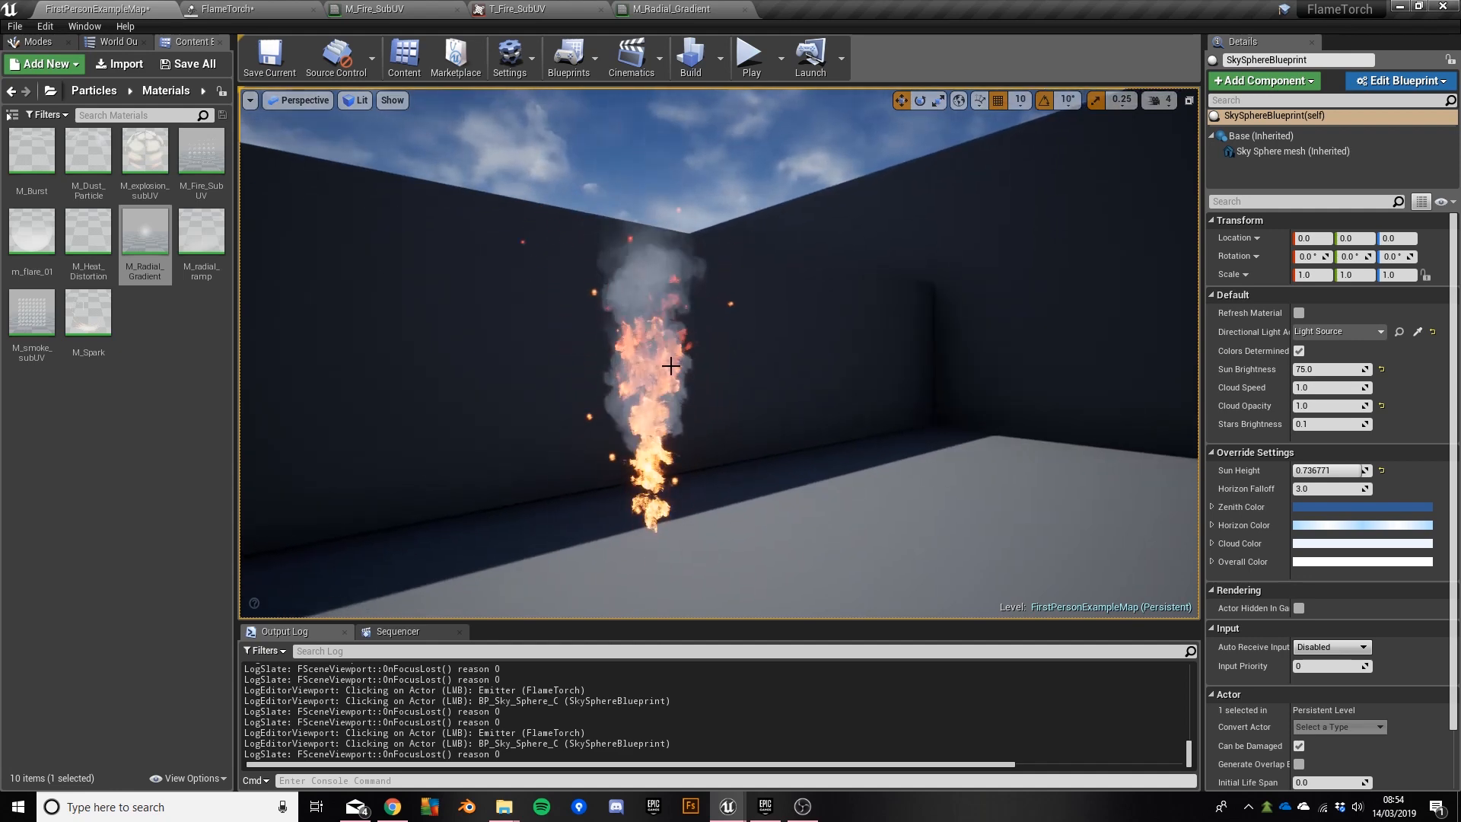
# Step: Set the Smoke emitter's constant spawn rate to 5, and check the effect in the level
pyautogui.click(229, 8)
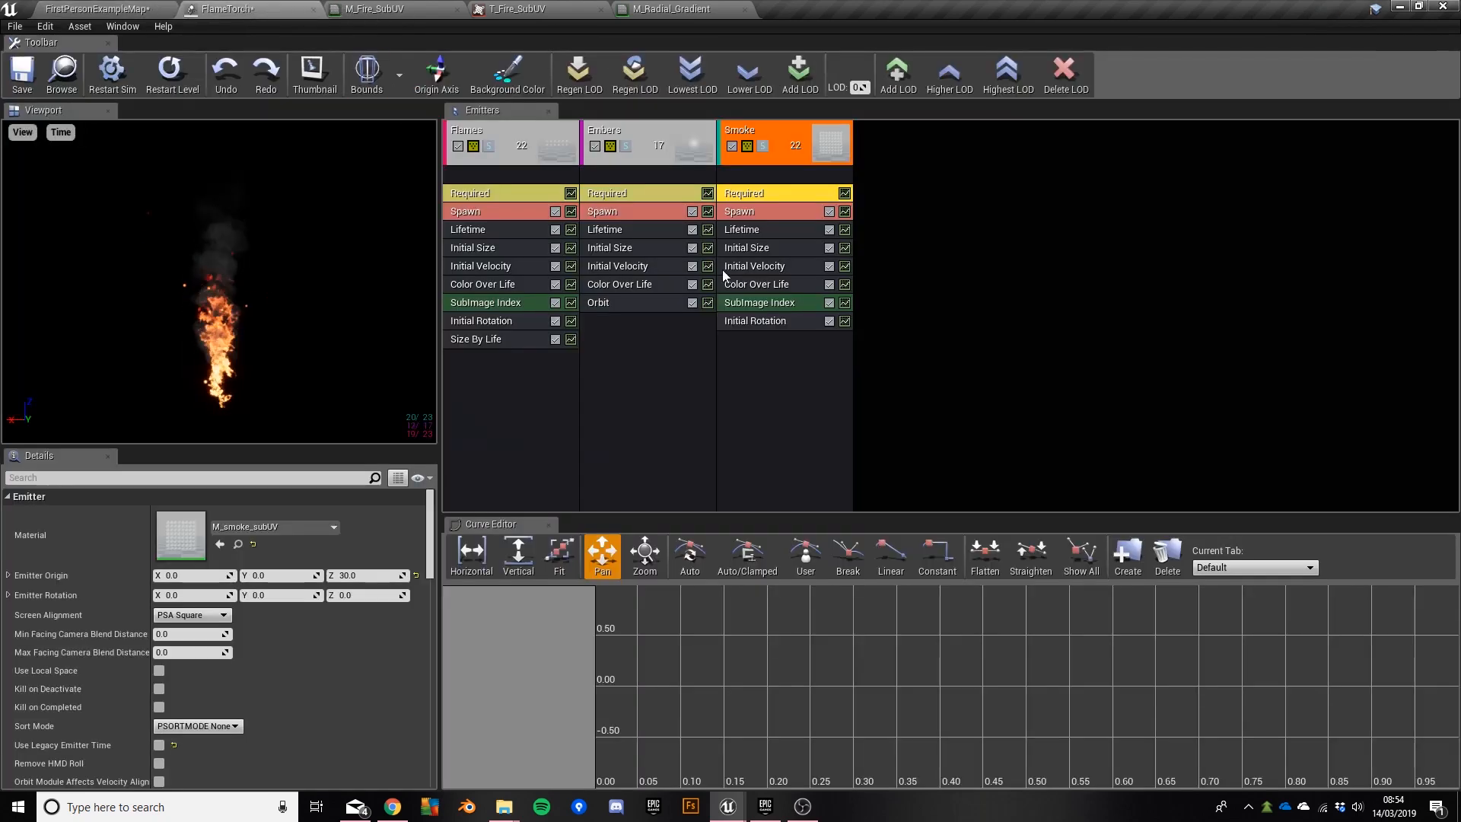
pyautogui.click(775, 215)
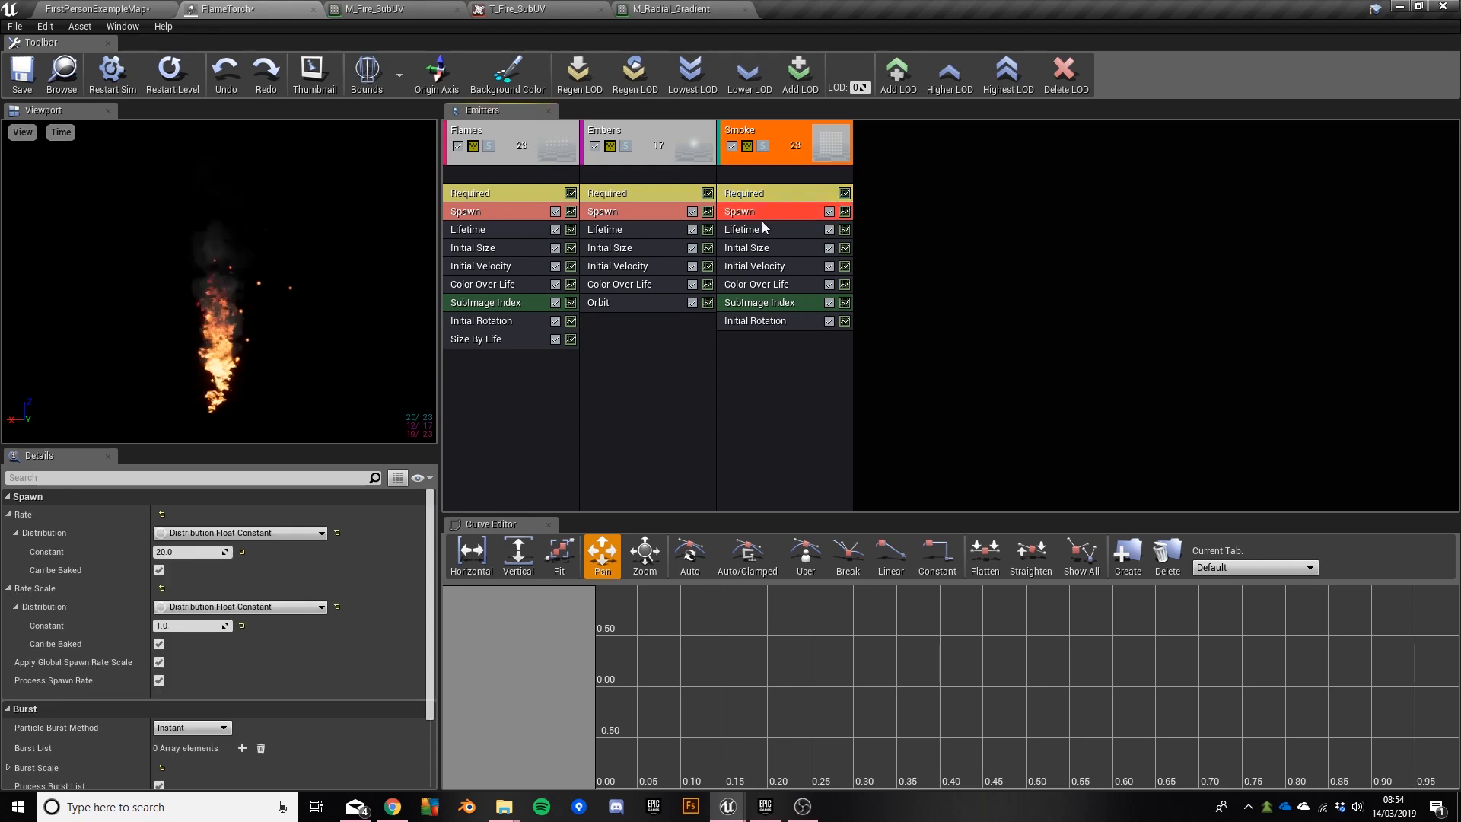
pyautogui.click(199, 552)
pyautogui.write('5')
pyautogui.press('Return')
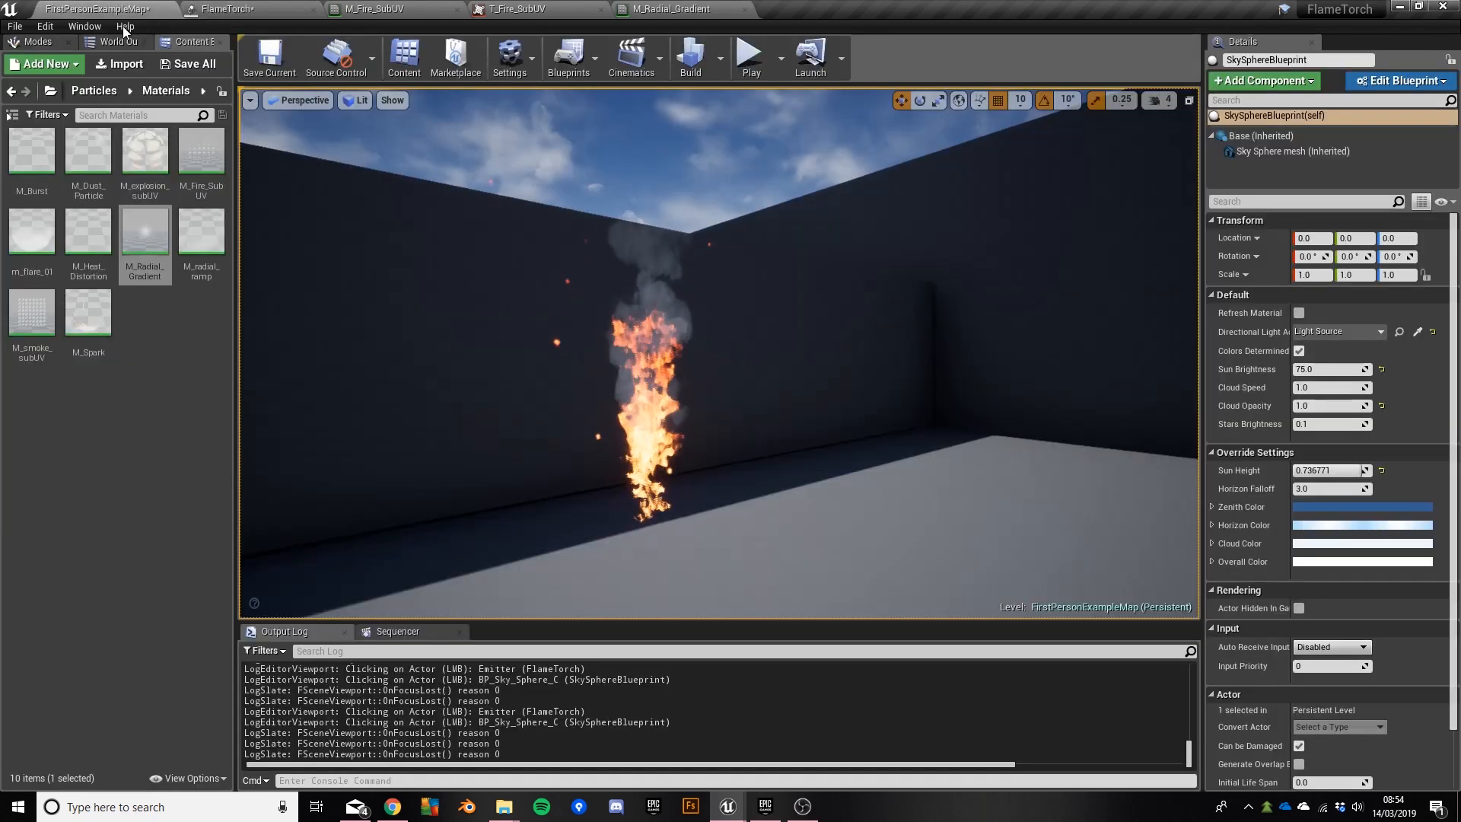
pyautogui.click(97, 9)
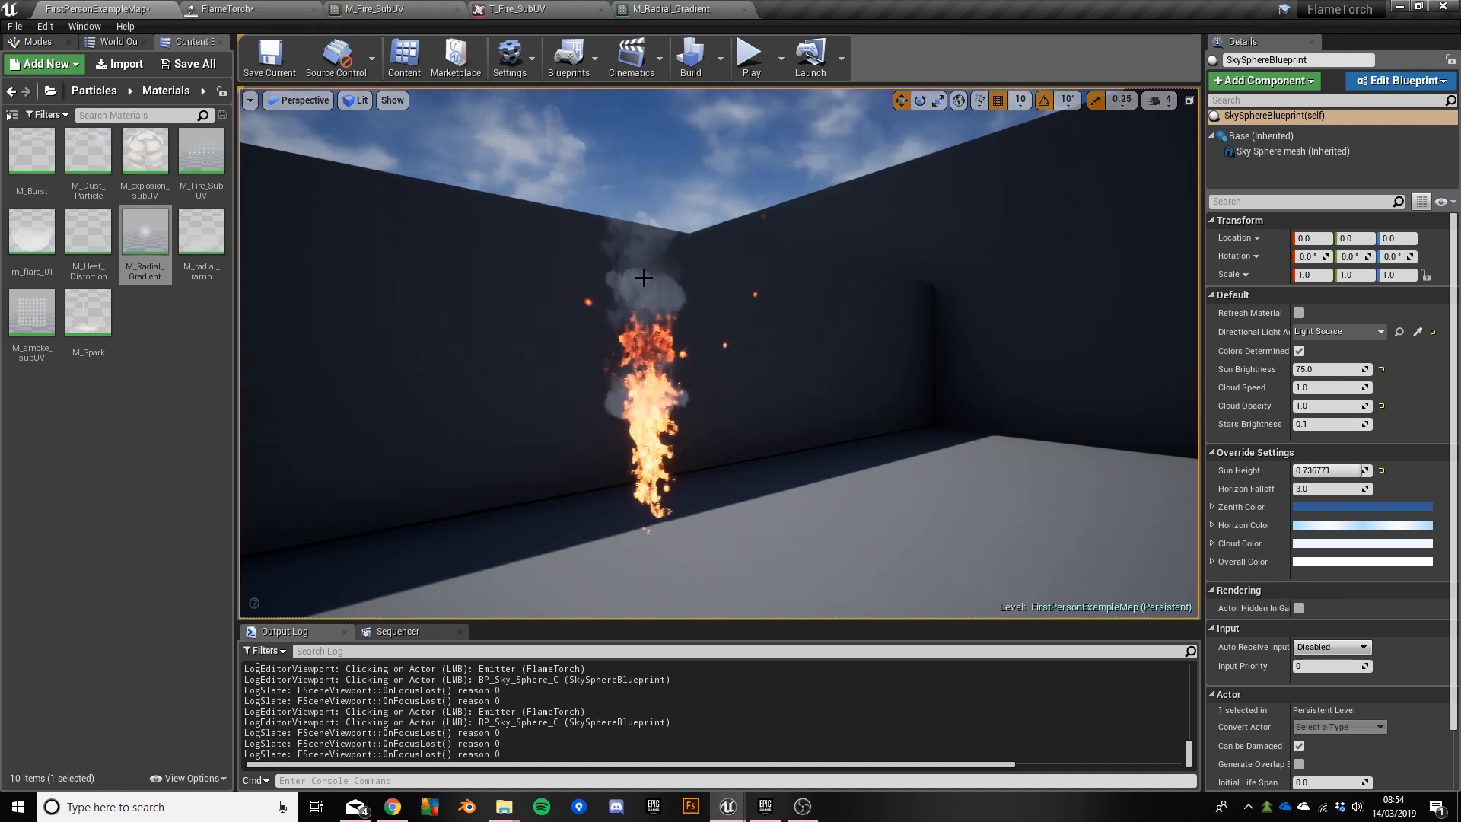
# Step: Examine the Smoke emitter's Color Over Life points in FlameTorch, and compare them with the smoke's colour in the level
pyautogui.click(243, 11)
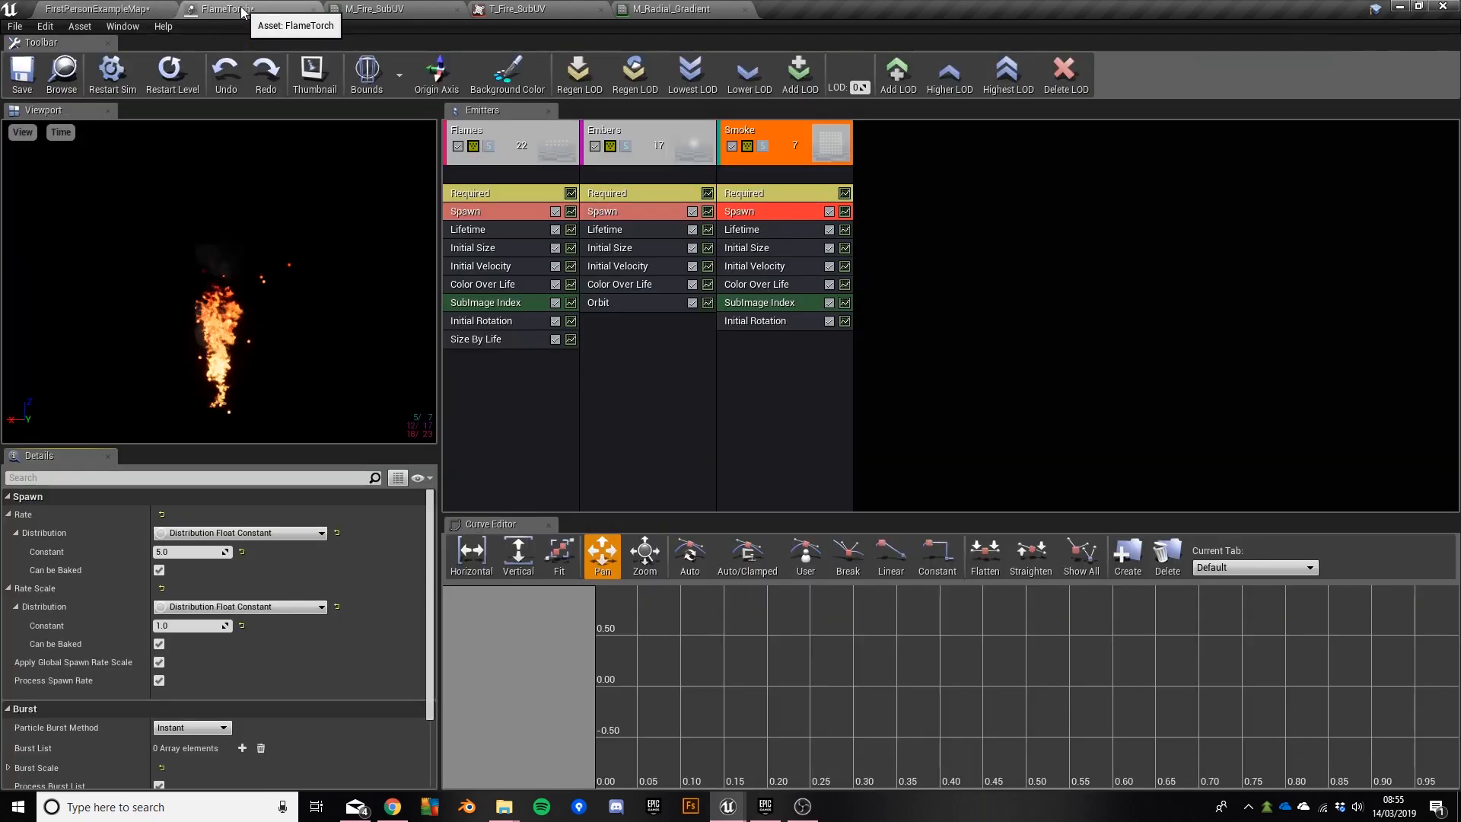
pyautogui.click(787, 283)
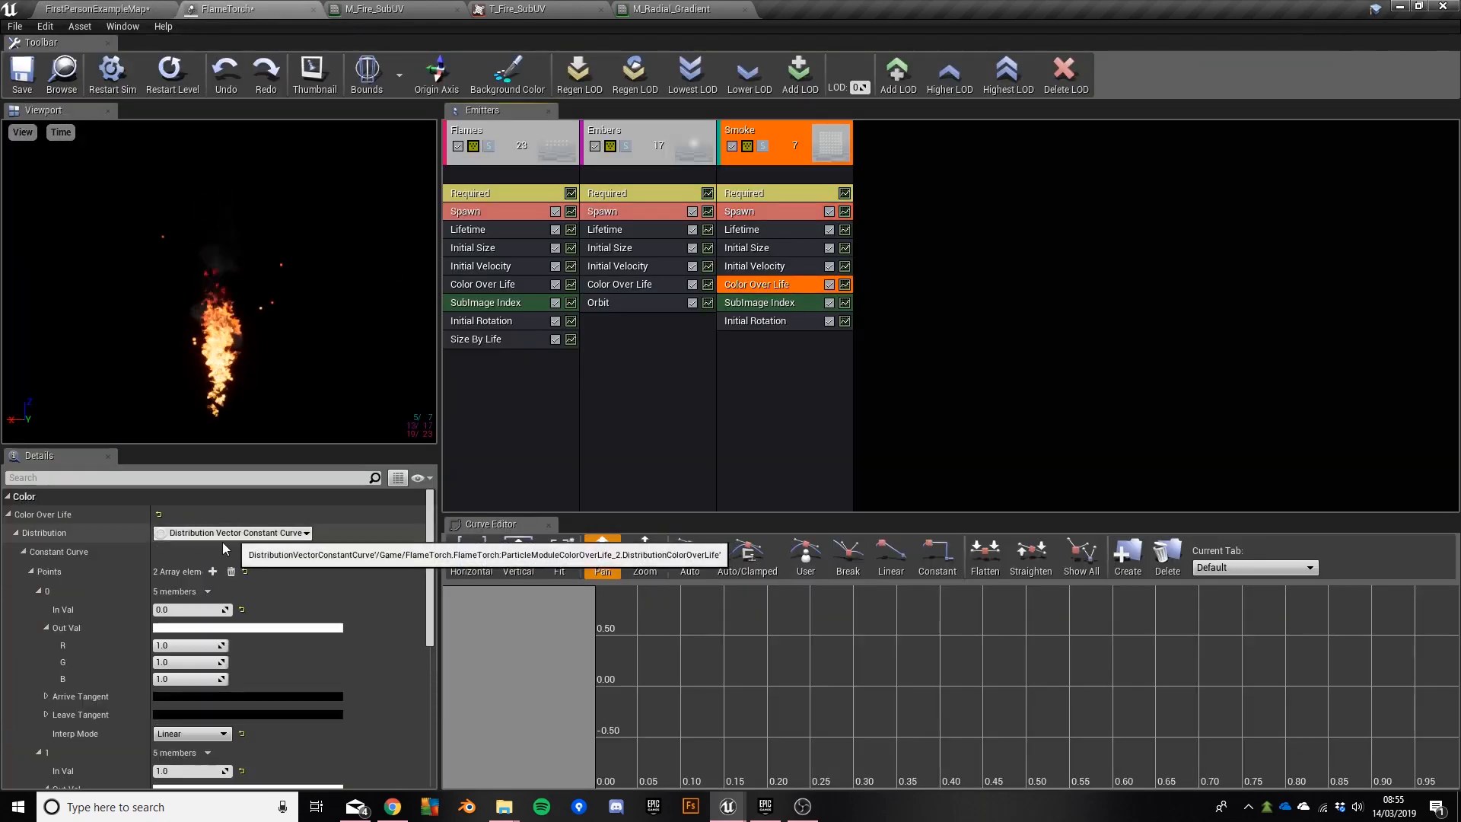
pyautogui.scroll(-2, 218, 578)
pyautogui.scroll(-2, 218, 561)
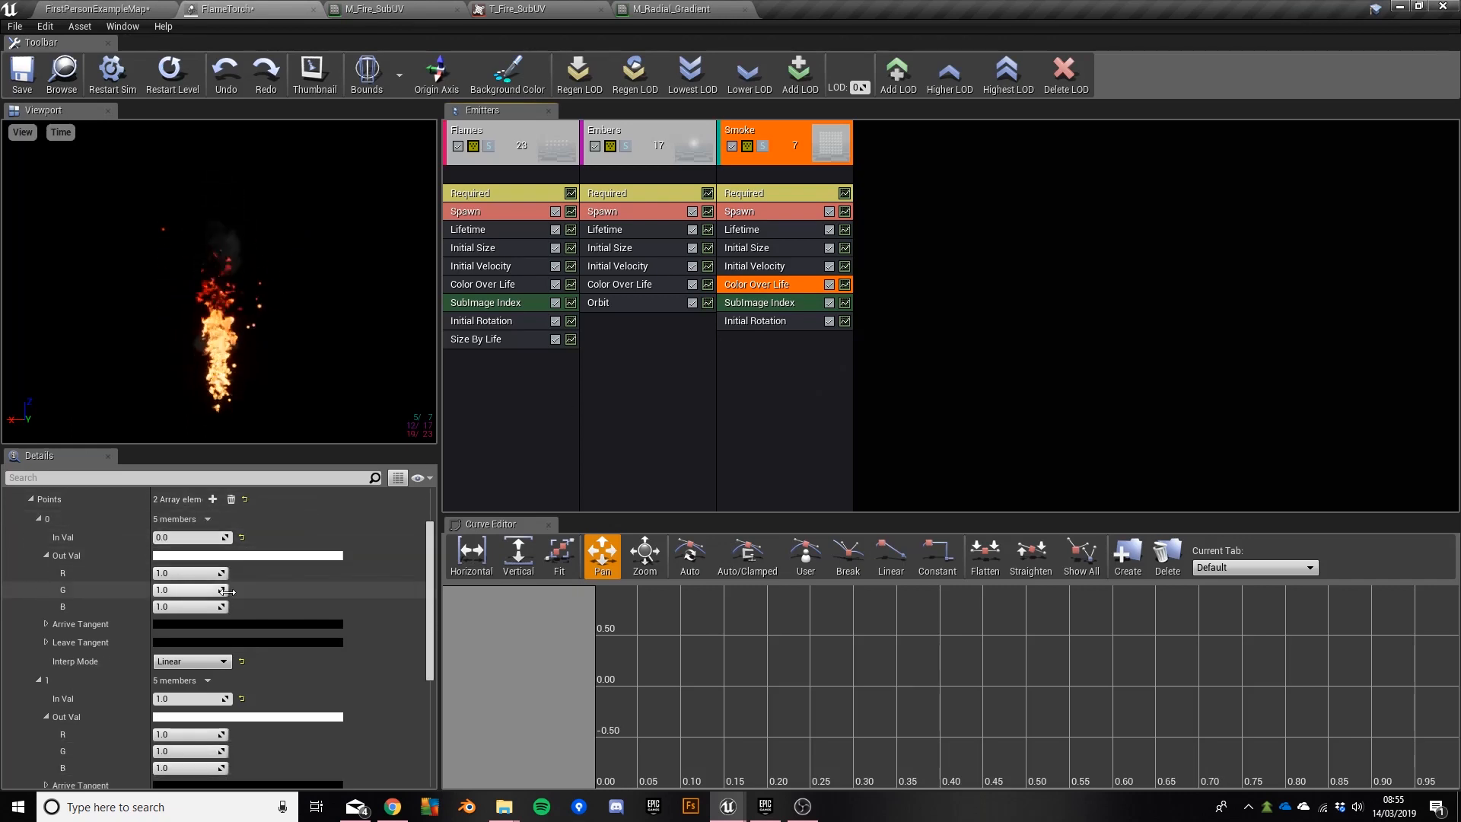
pyautogui.scroll(2, 189, 564)
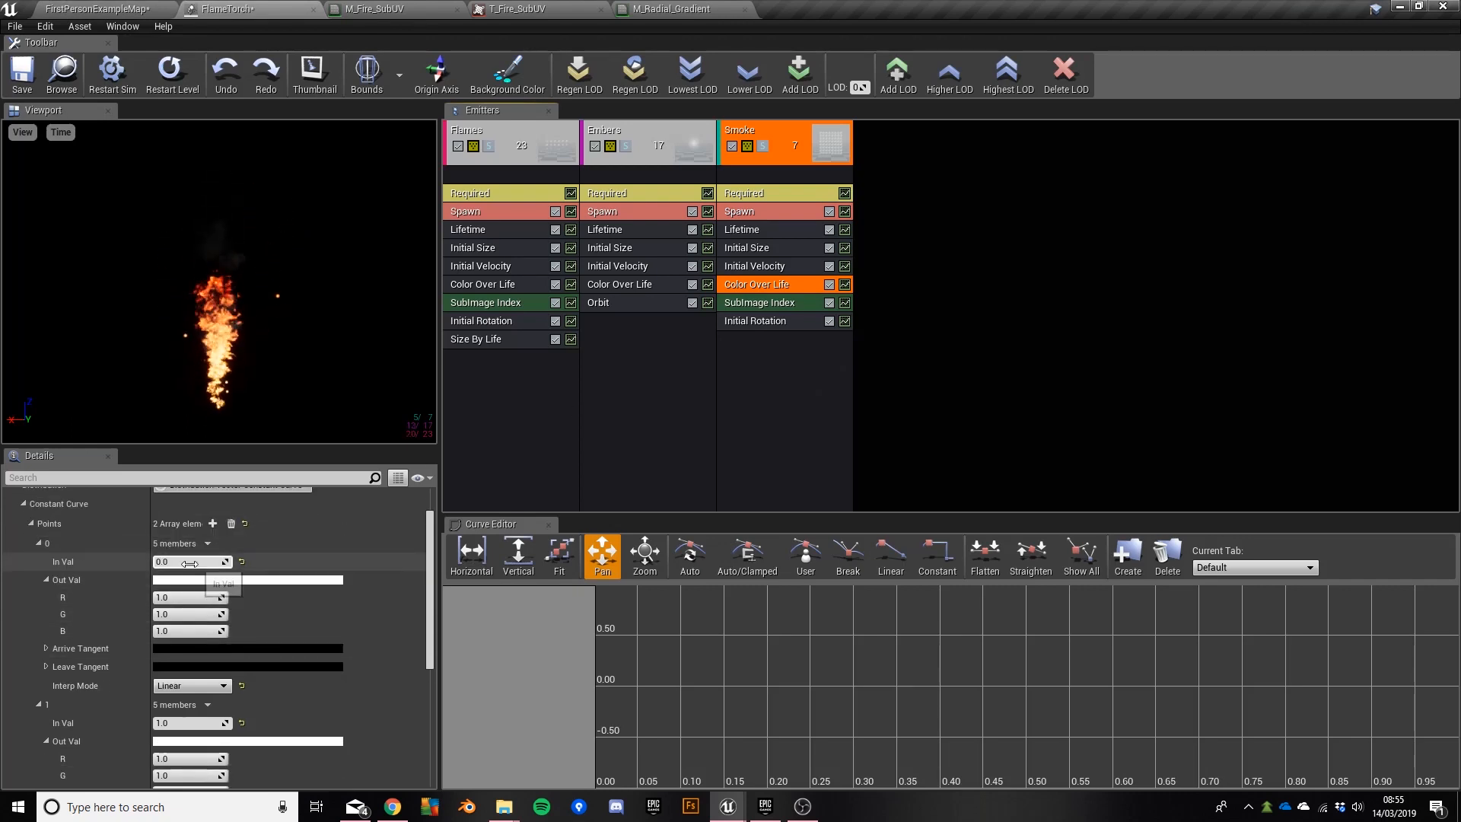
pyautogui.scroll(-1, 190, 564)
pyautogui.scroll(-1, 312, 618)
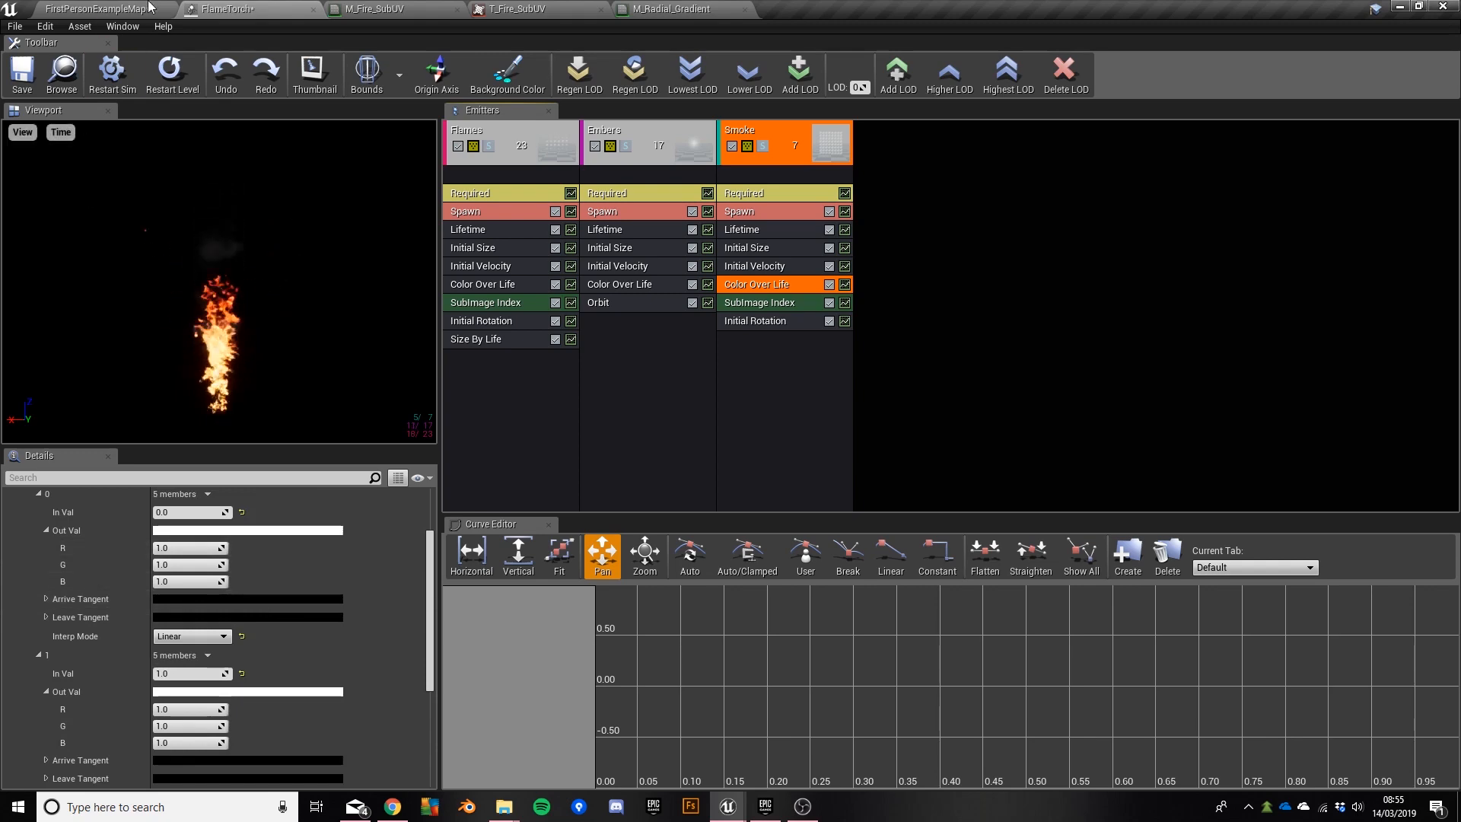
pyautogui.click(106, 14)
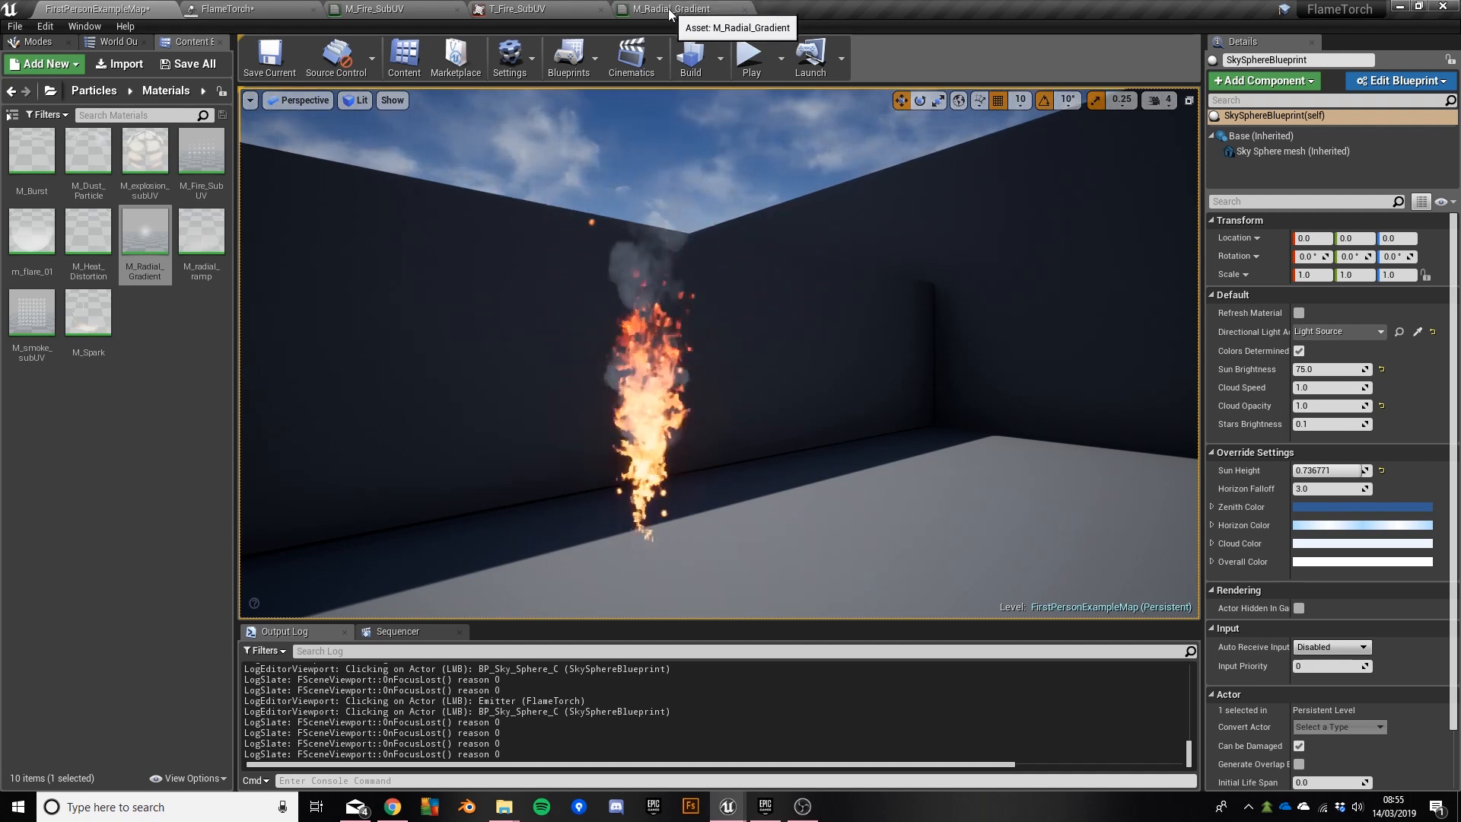
# Step: In FlameTorch, set point 0 of the Smoke emitter's Color Over Life to R, G and B 0.25
pyautogui.click(259, 9)
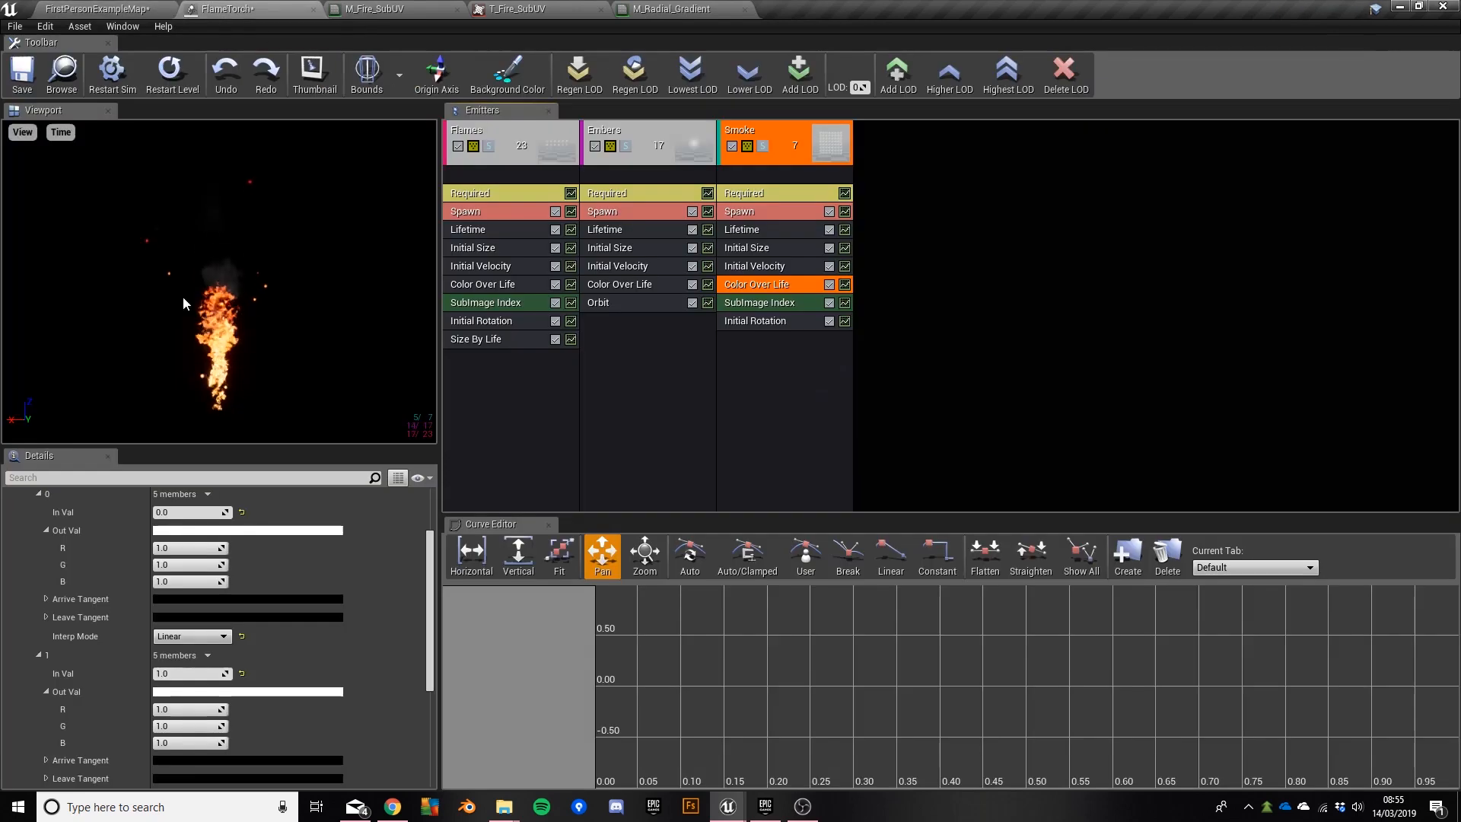
pyautogui.click(191, 548)
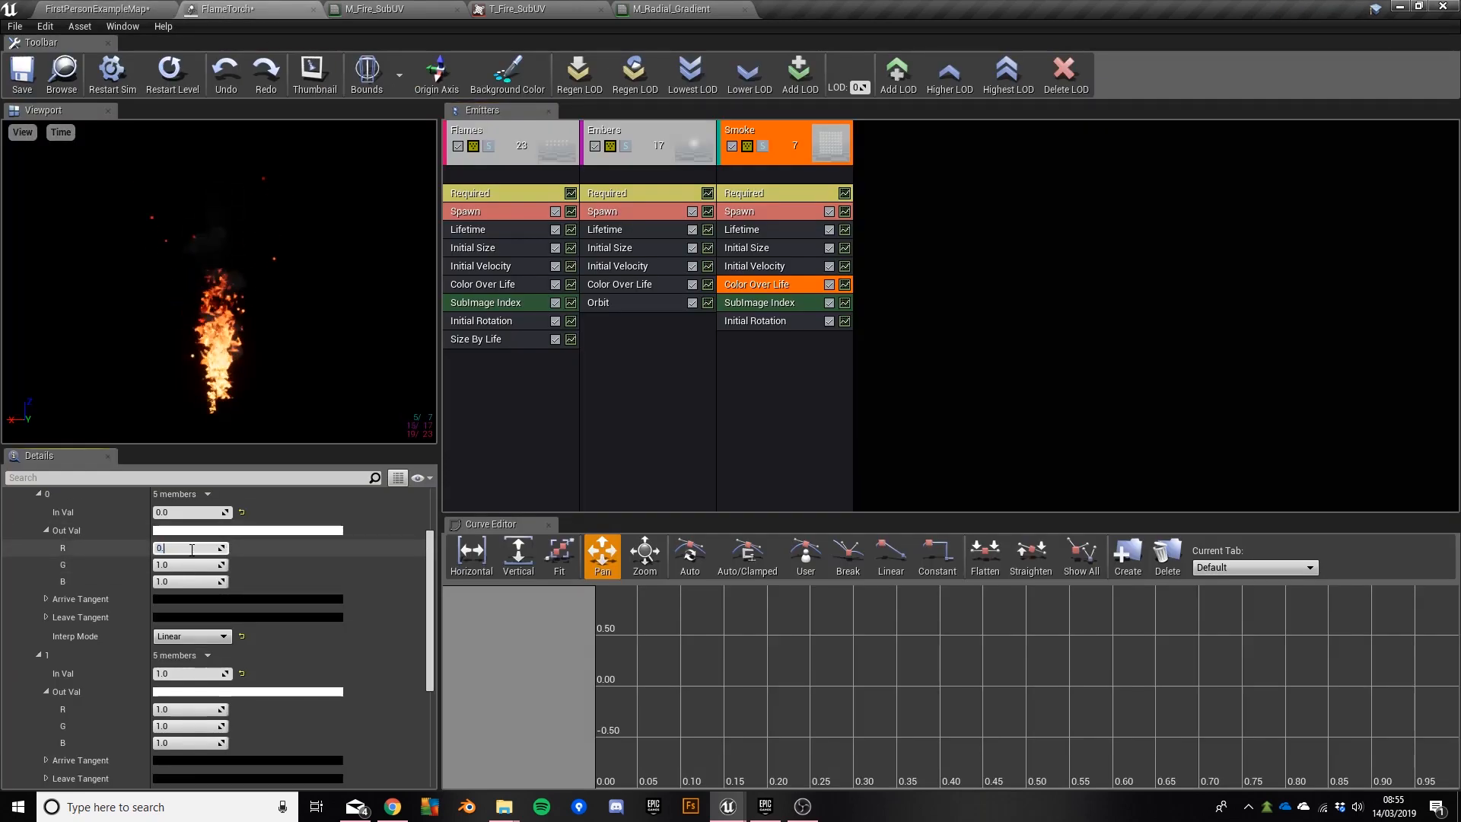
pyautogui.press('Tab')
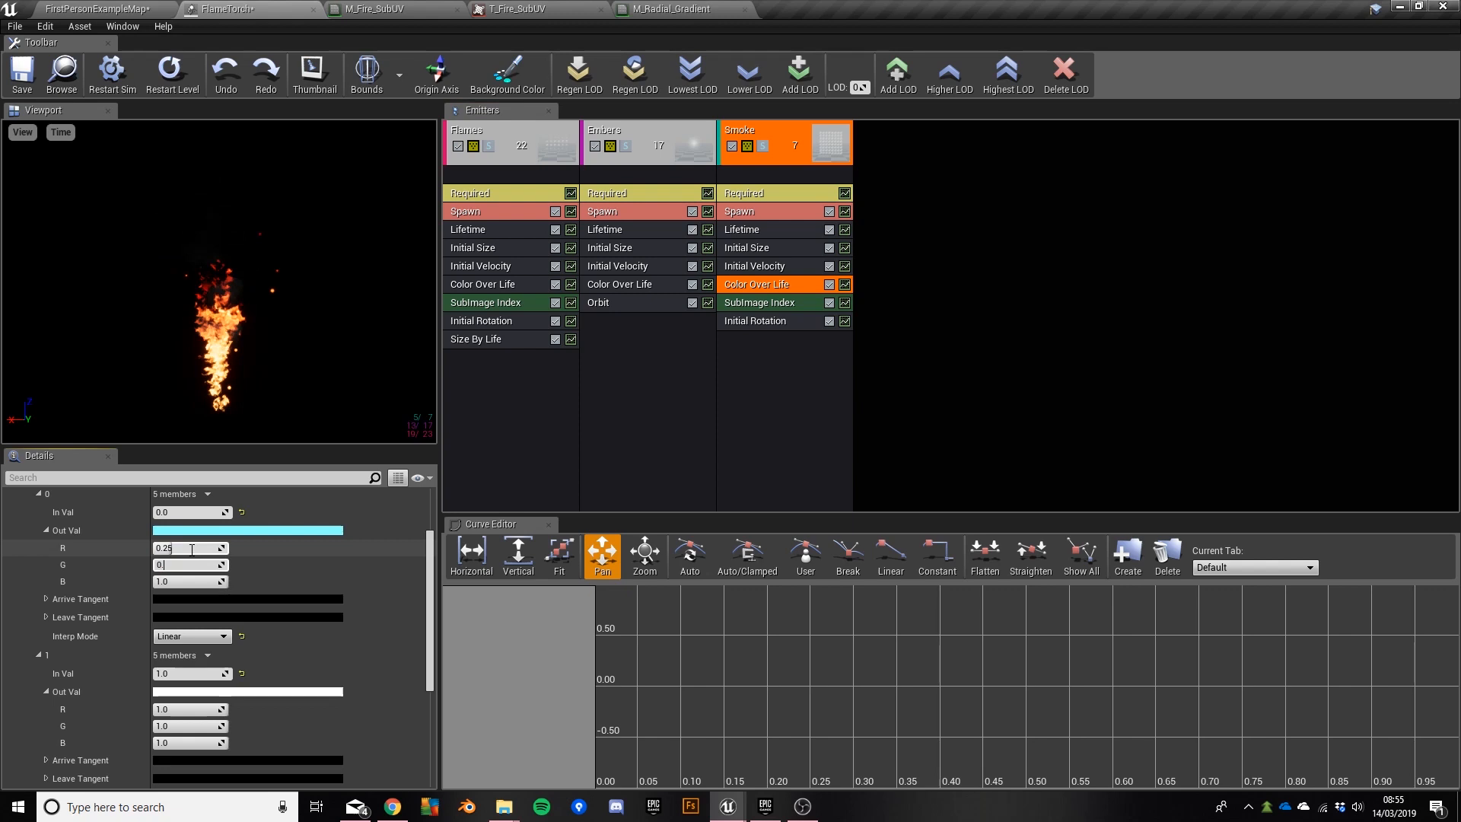
pyautogui.press('Tab')
pyautogui.write('0')
pyautogui.press('Return')
# Step: Set point 1 of the Smoke emitter's Color Over Life to R, G and B 0.4
pyautogui.click(177, 709)
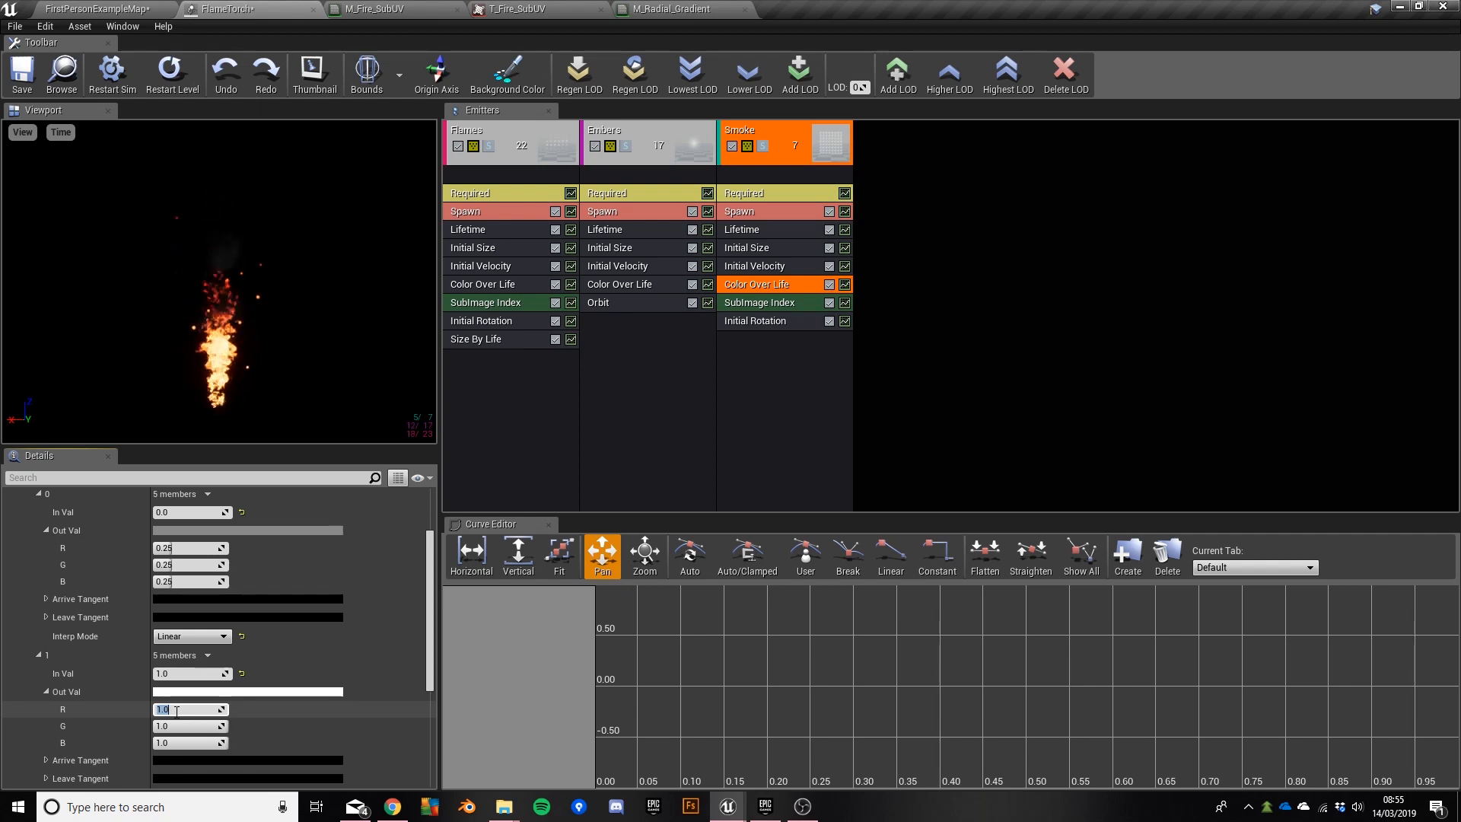
pyautogui.write('0.4')
pyautogui.press('Tab')
pyautogui.write('0.')
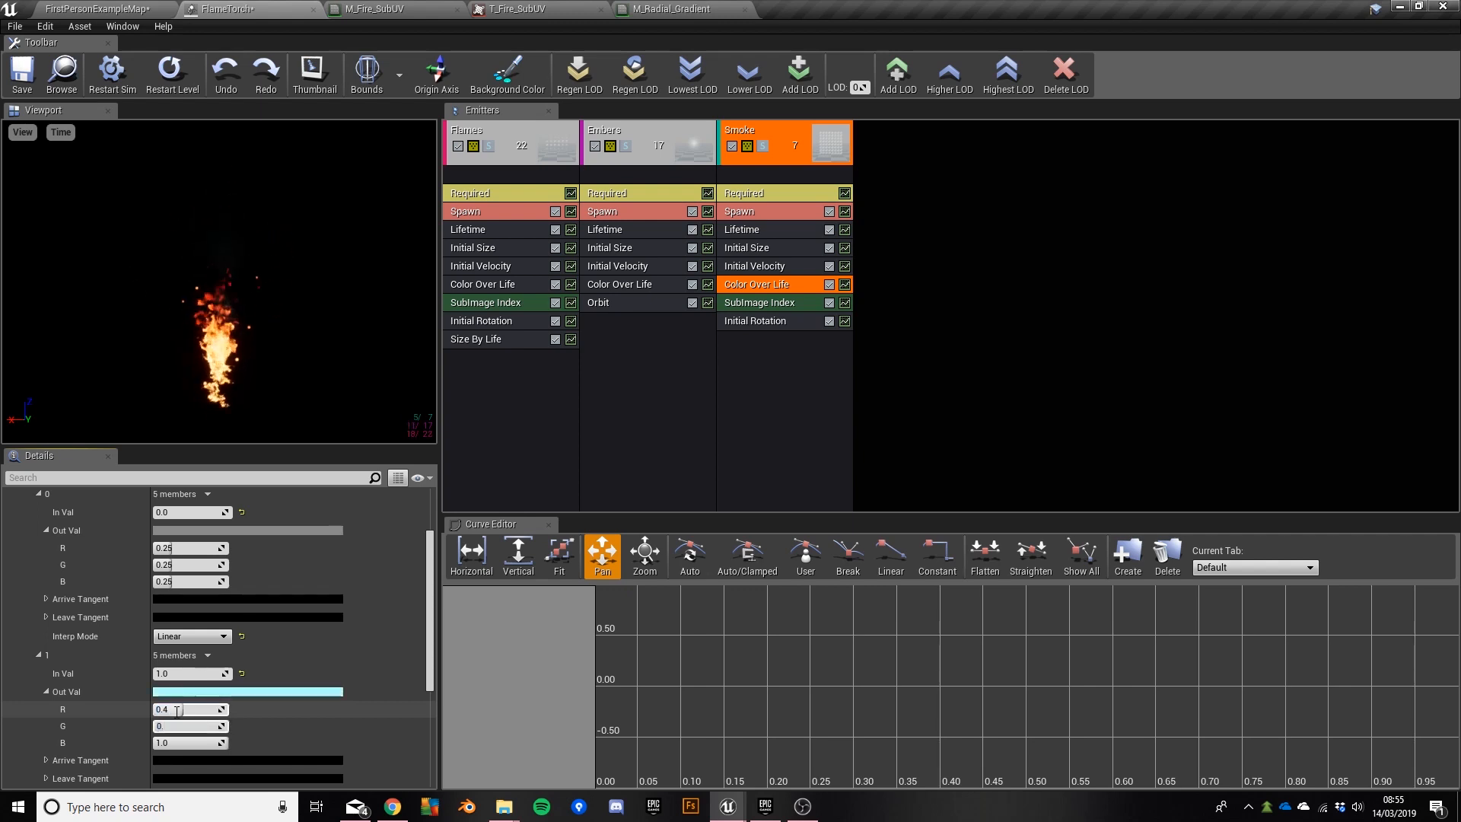
pyautogui.write('4')
pyautogui.press('Tab')
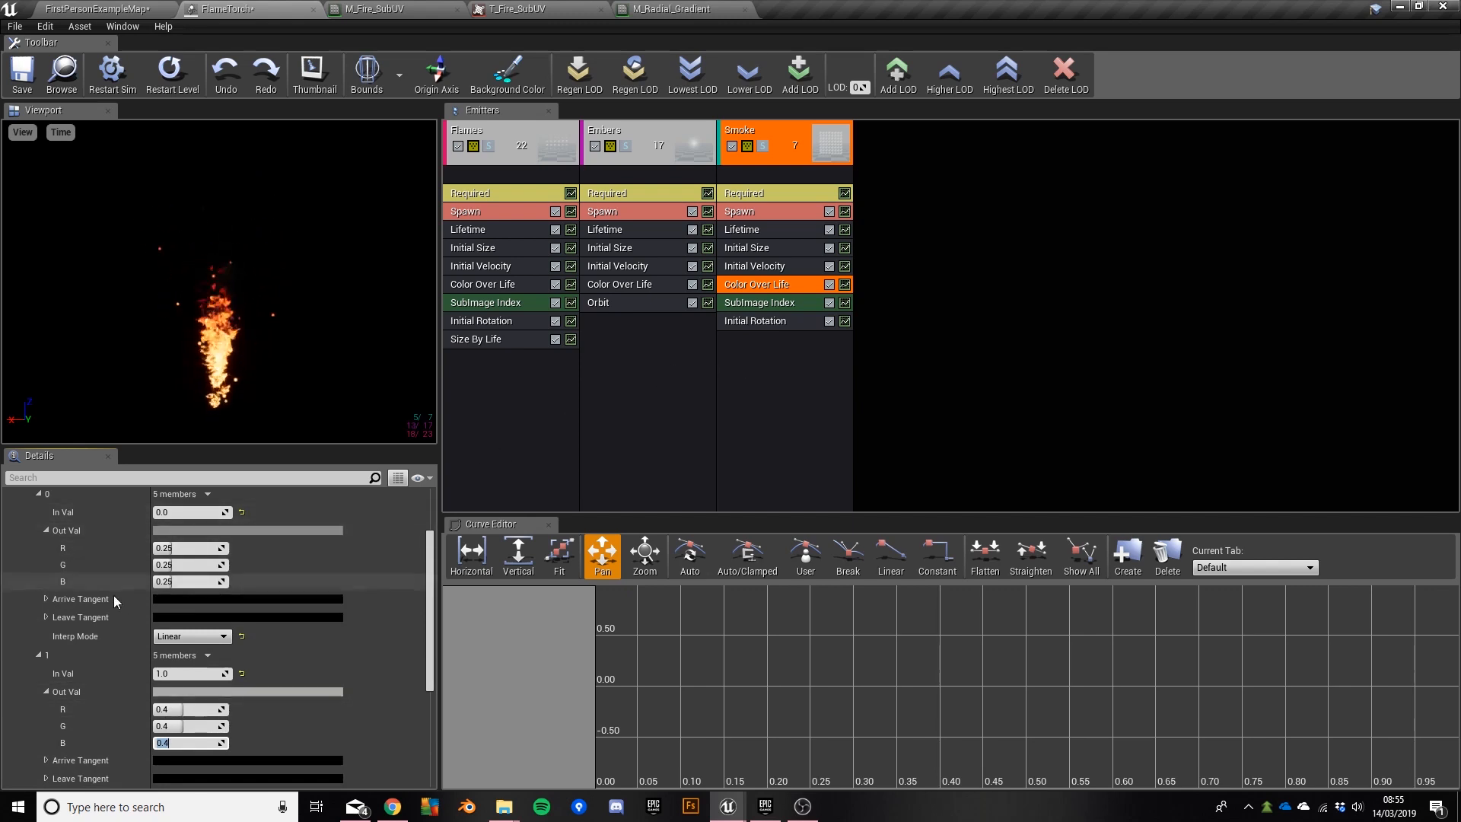
# Step: Add a third point to the constant curve of the Smoke emitter's Alpha Over Life
pyautogui.scroll(2, 46, 559)
pyautogui.scroll(2, 46, 575)
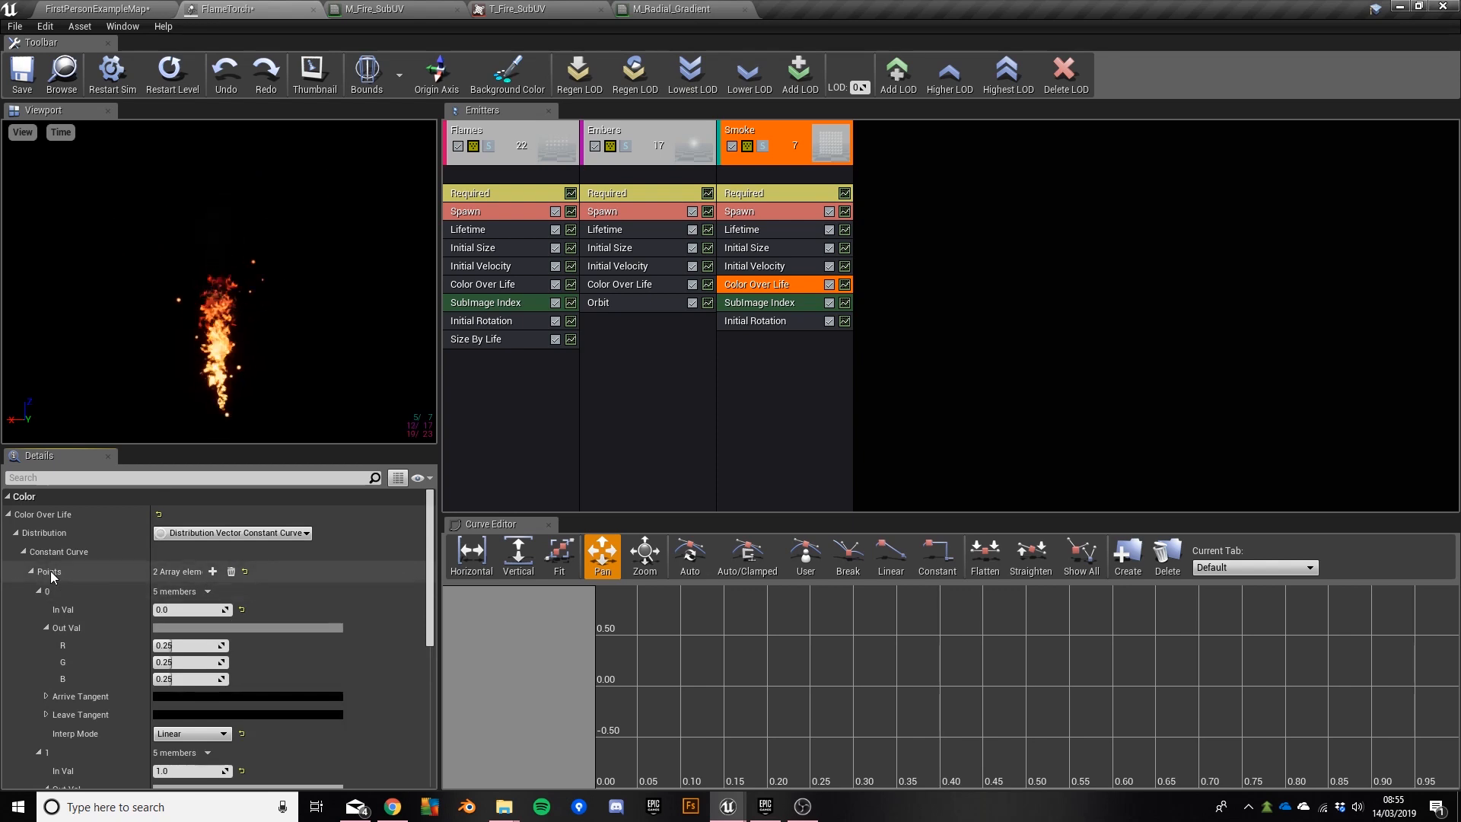
pyautogui.click(24, 552)
pyautogui.click(16, 532)
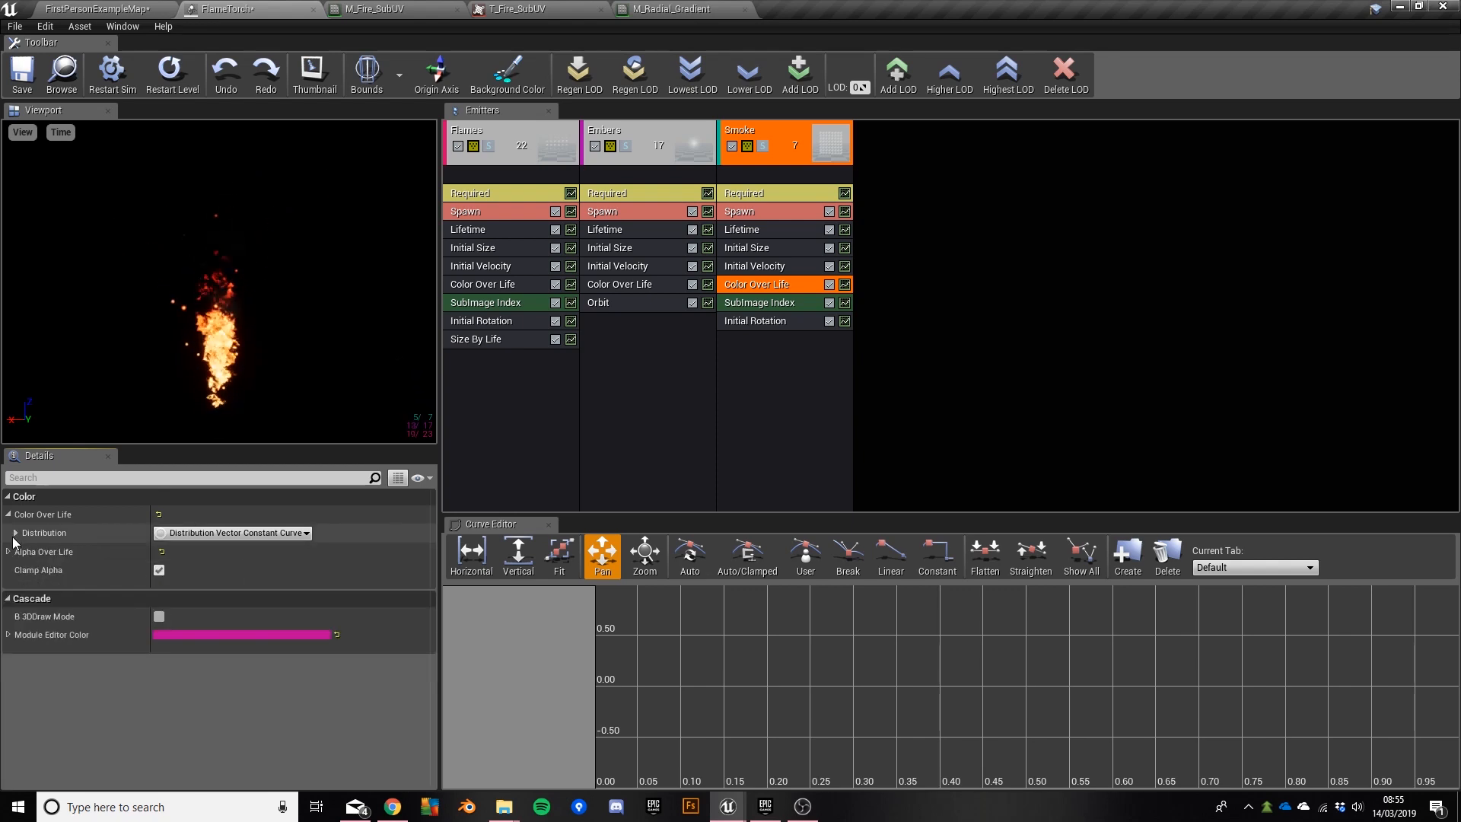
pyautogui.click(8, 552)
pyautogui.click(16, 570)
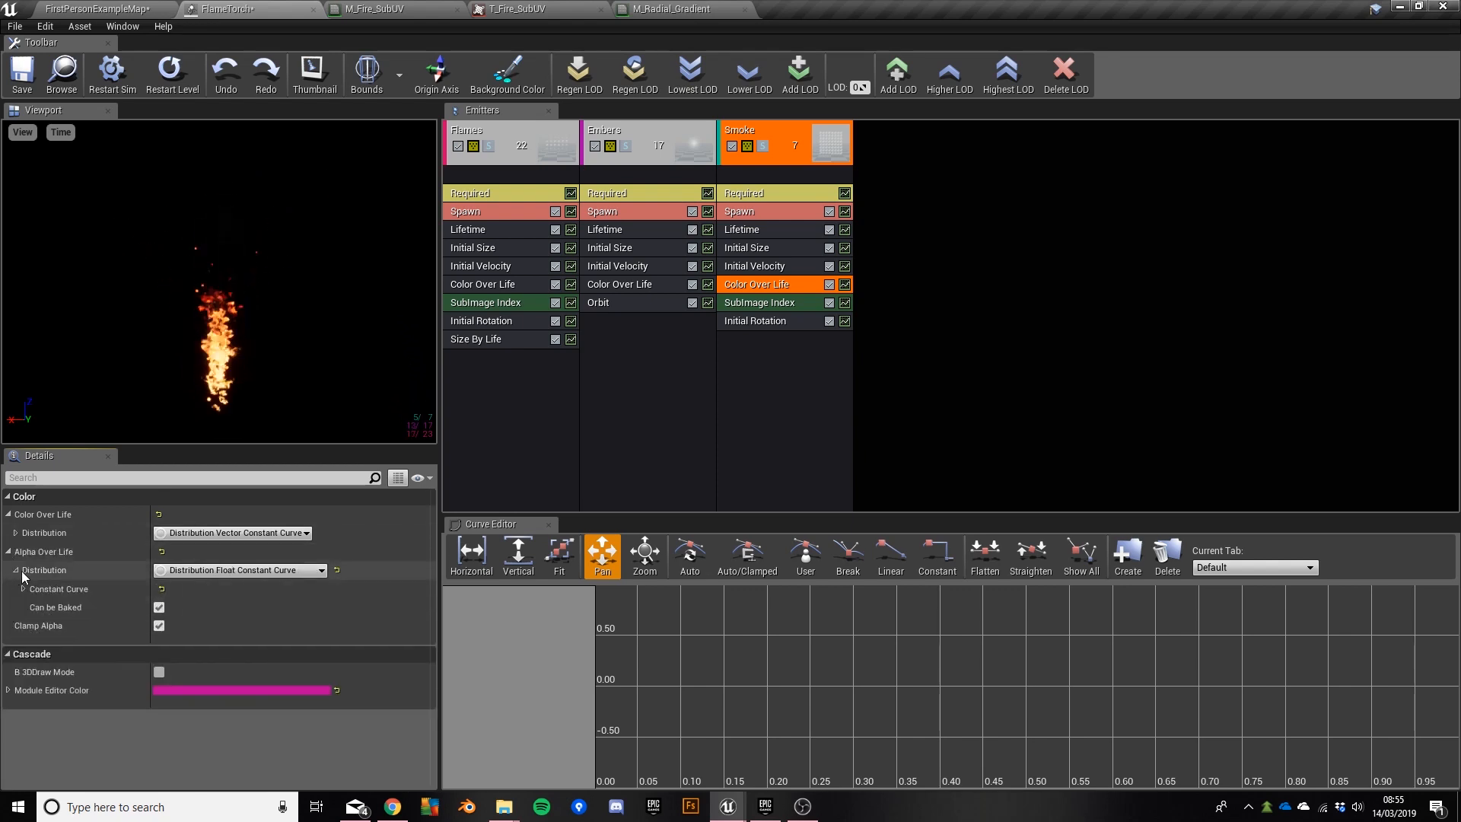
pyautogui.click(24, 589)
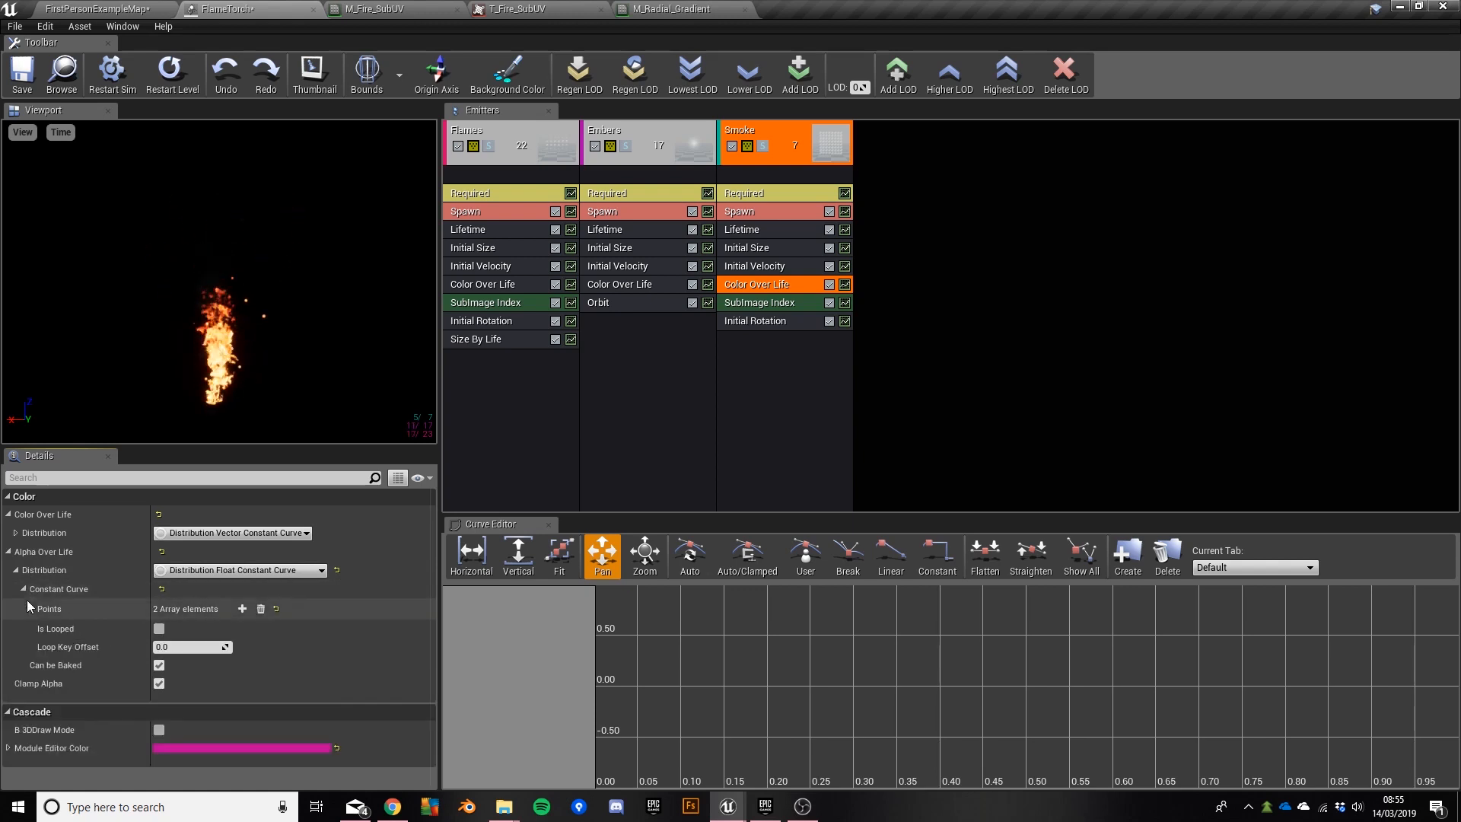
pyautogui.click(30, 609)
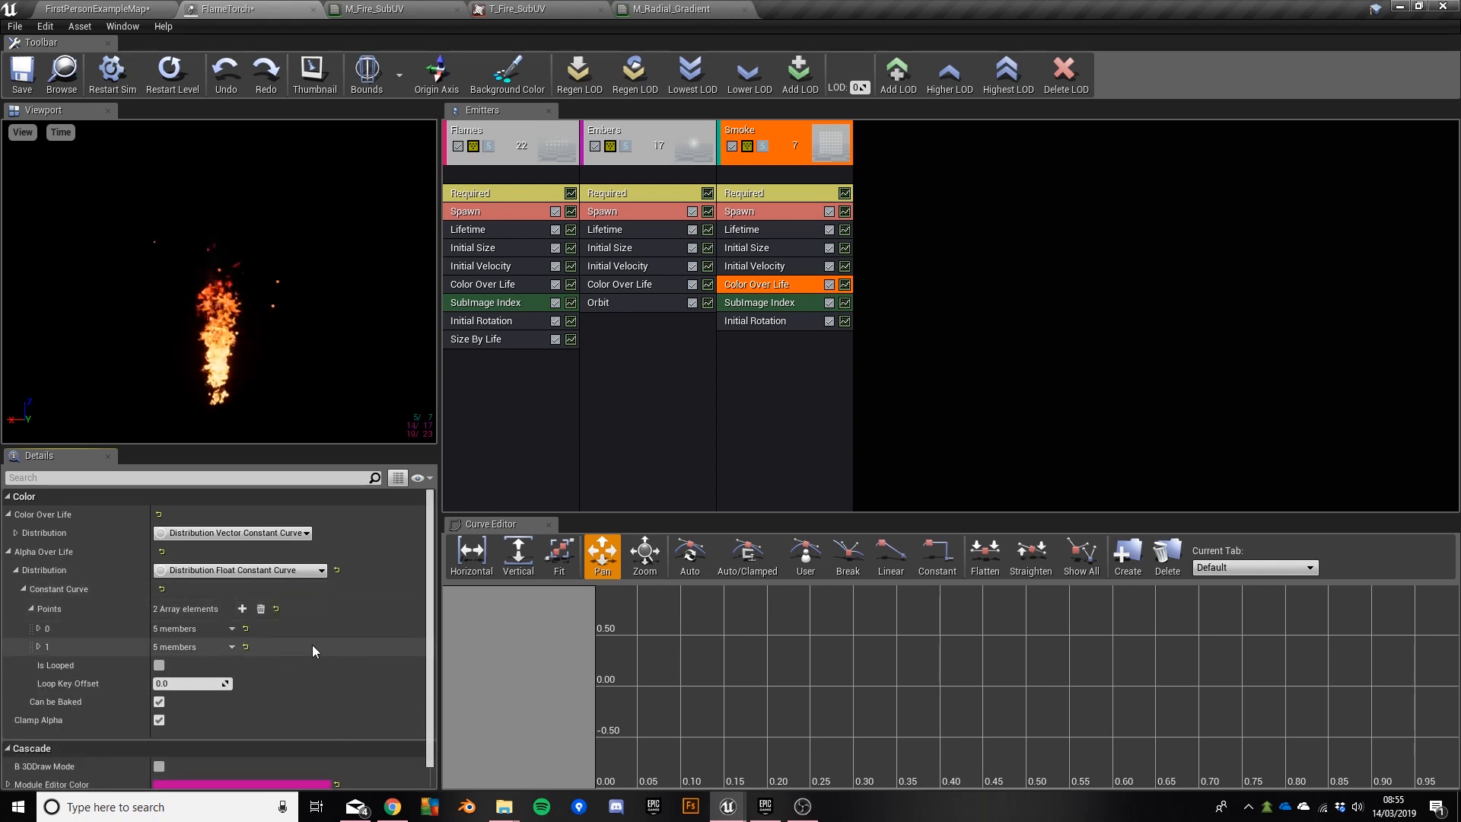
pyautogui.scroll(-1, 318, 645)
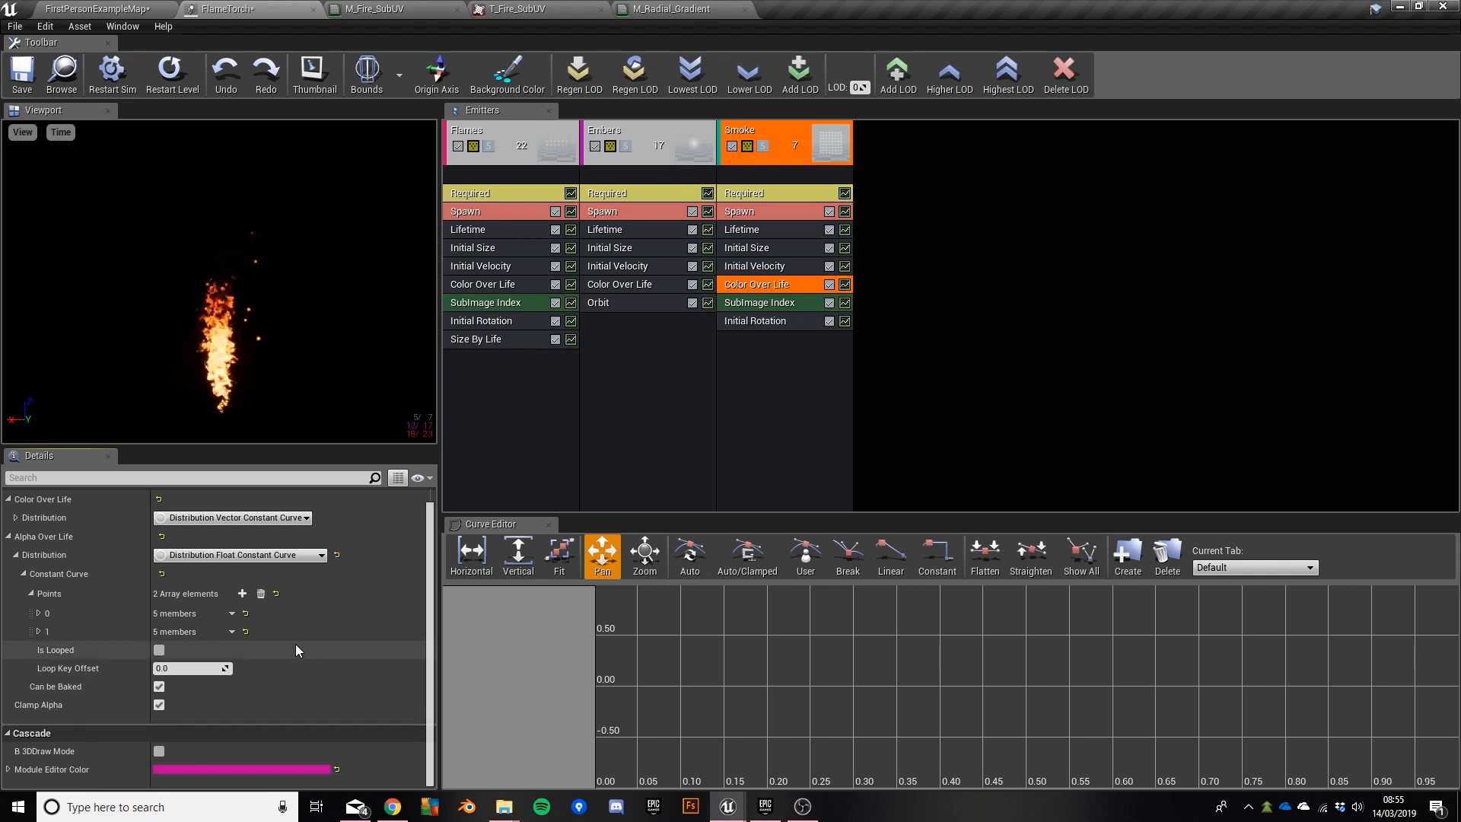
pyautogui.click(242, 594)
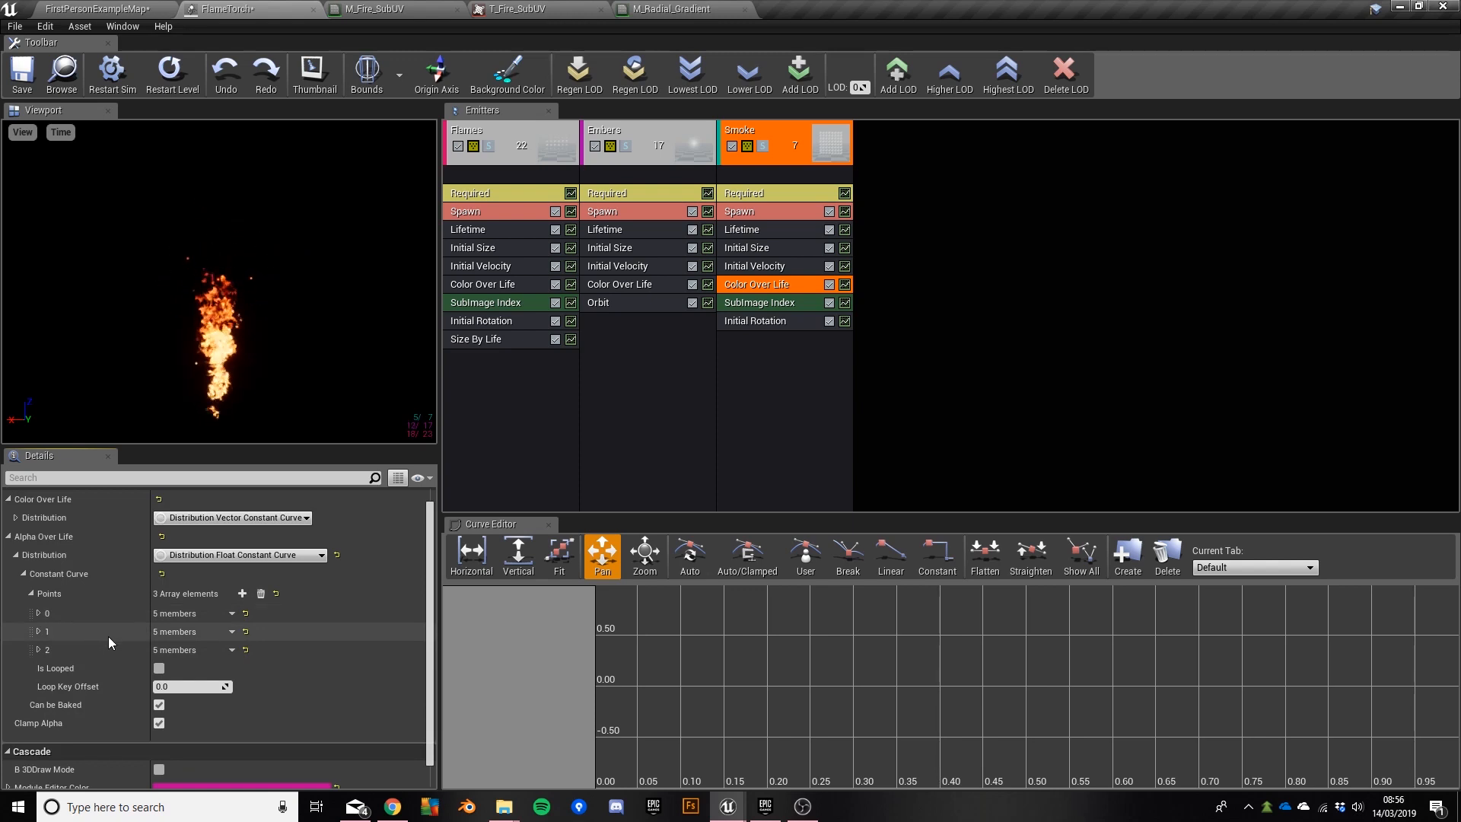
# Step: Set the Out Val of point 0 in the Smoke emitter's Alpha Over Life curve to 0
pyautogui.scroll(-1, 91, 615)
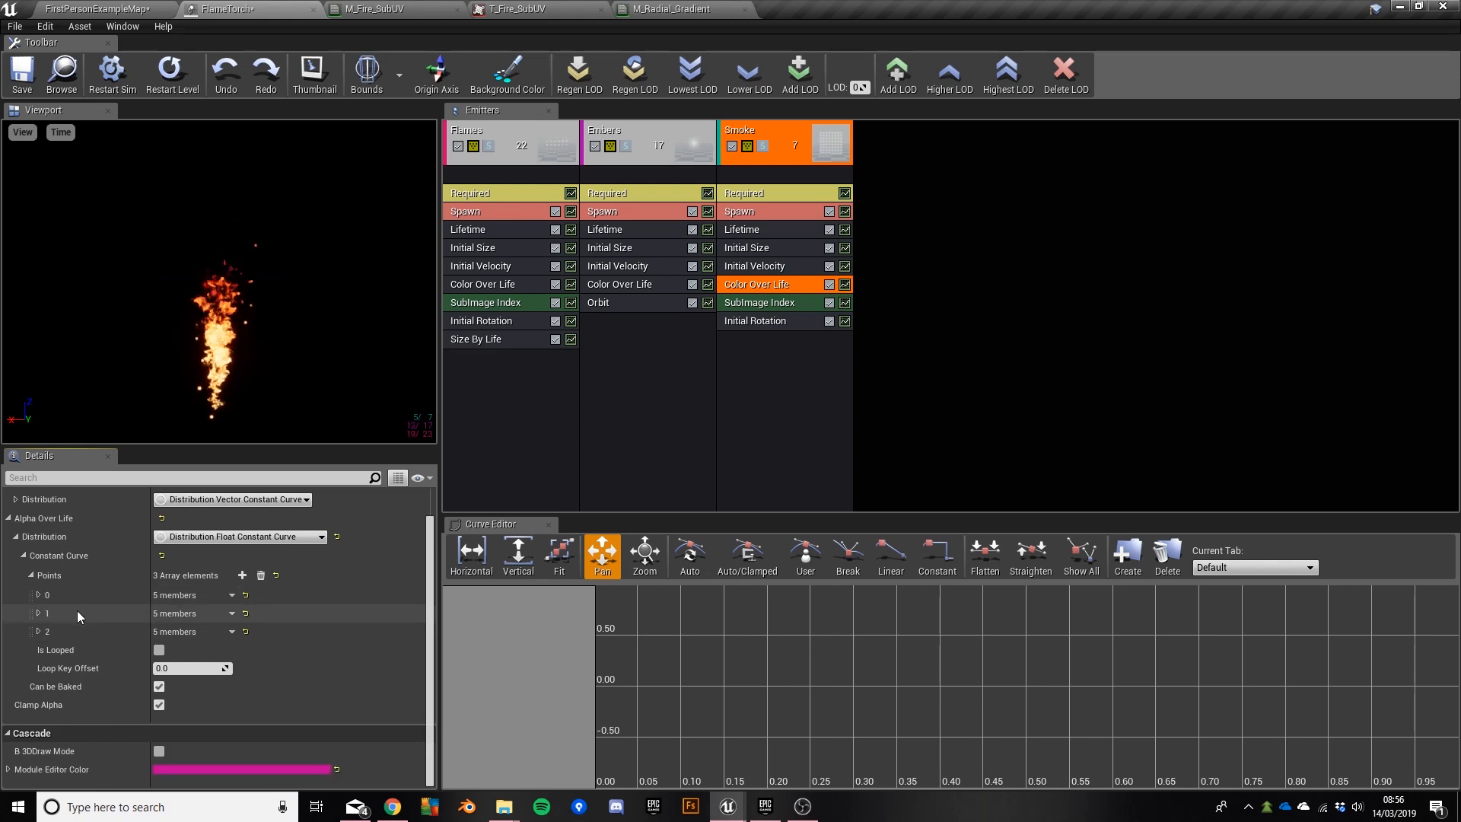
pyautogui.click(38, 595)
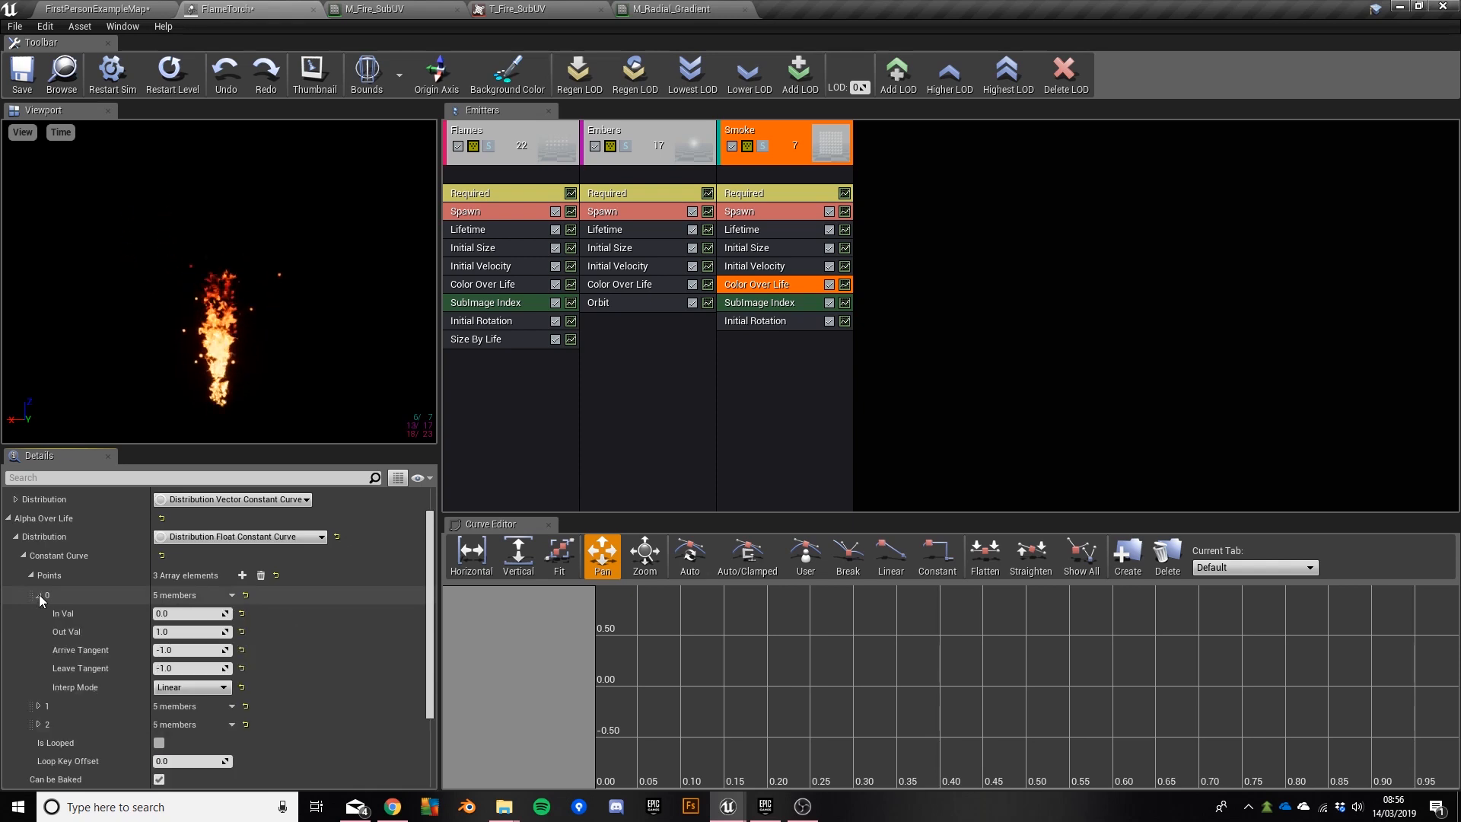
pyautogui.click(185, 614)
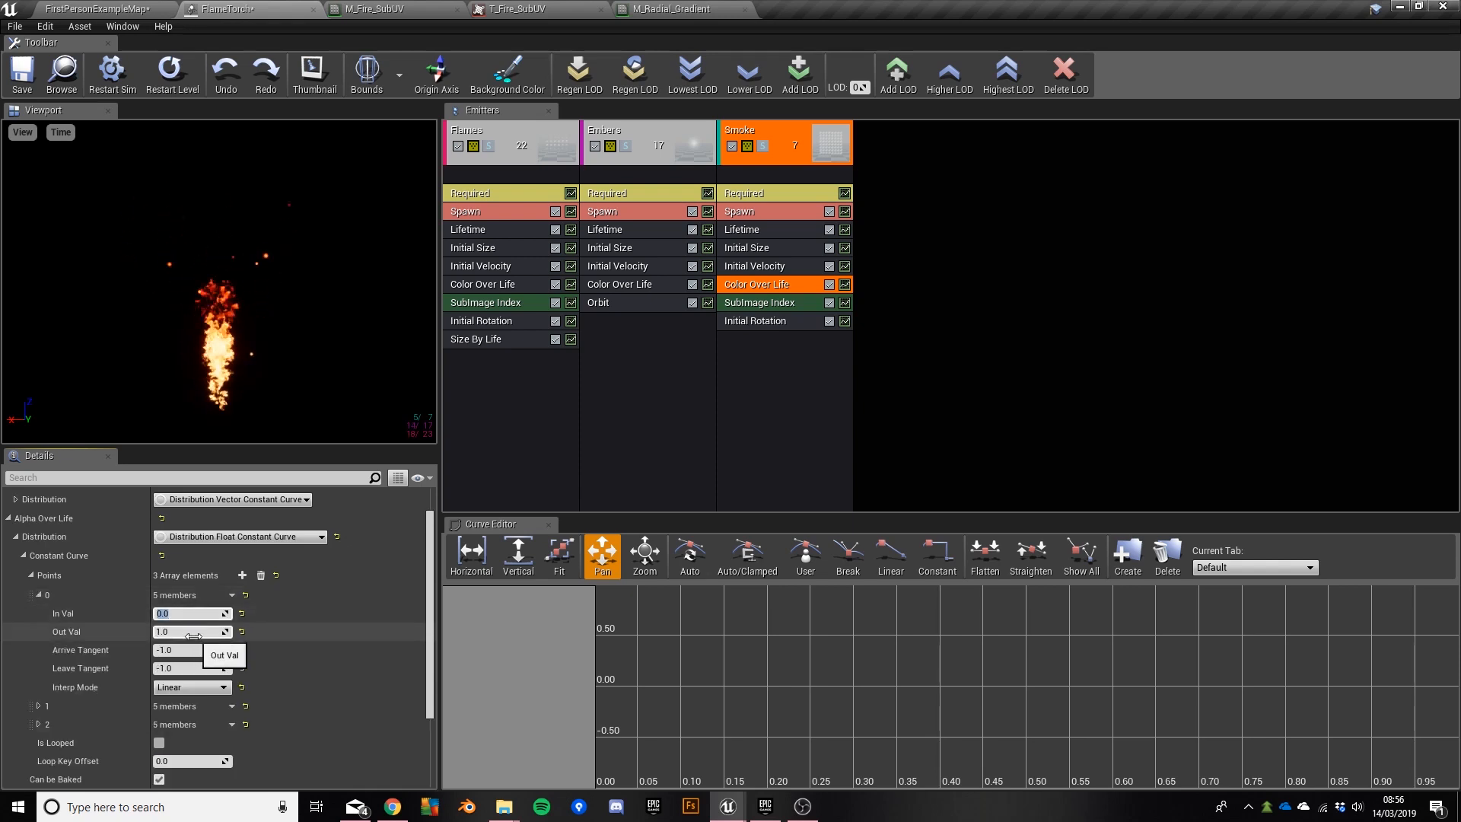
pyautogui.click(194, 633)
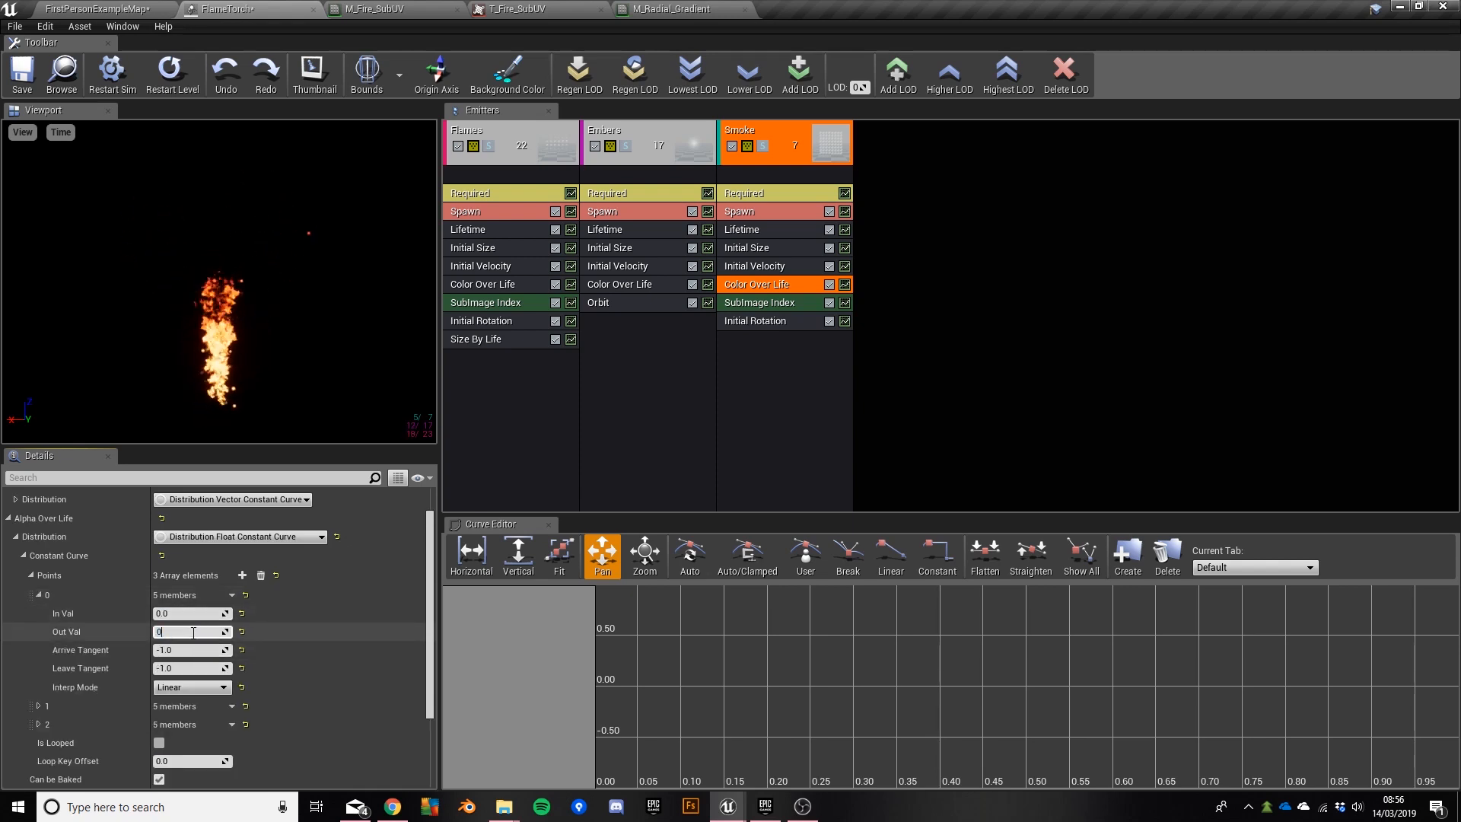
# Step: Set point 1 of the Smoke emitter's Alpha Over Life curve to In Val 0.5 and Out Val 0.8
pyautogui.click(38, 595)
pyautogui.click(39, 613)
pyautogui.click(190, 633)
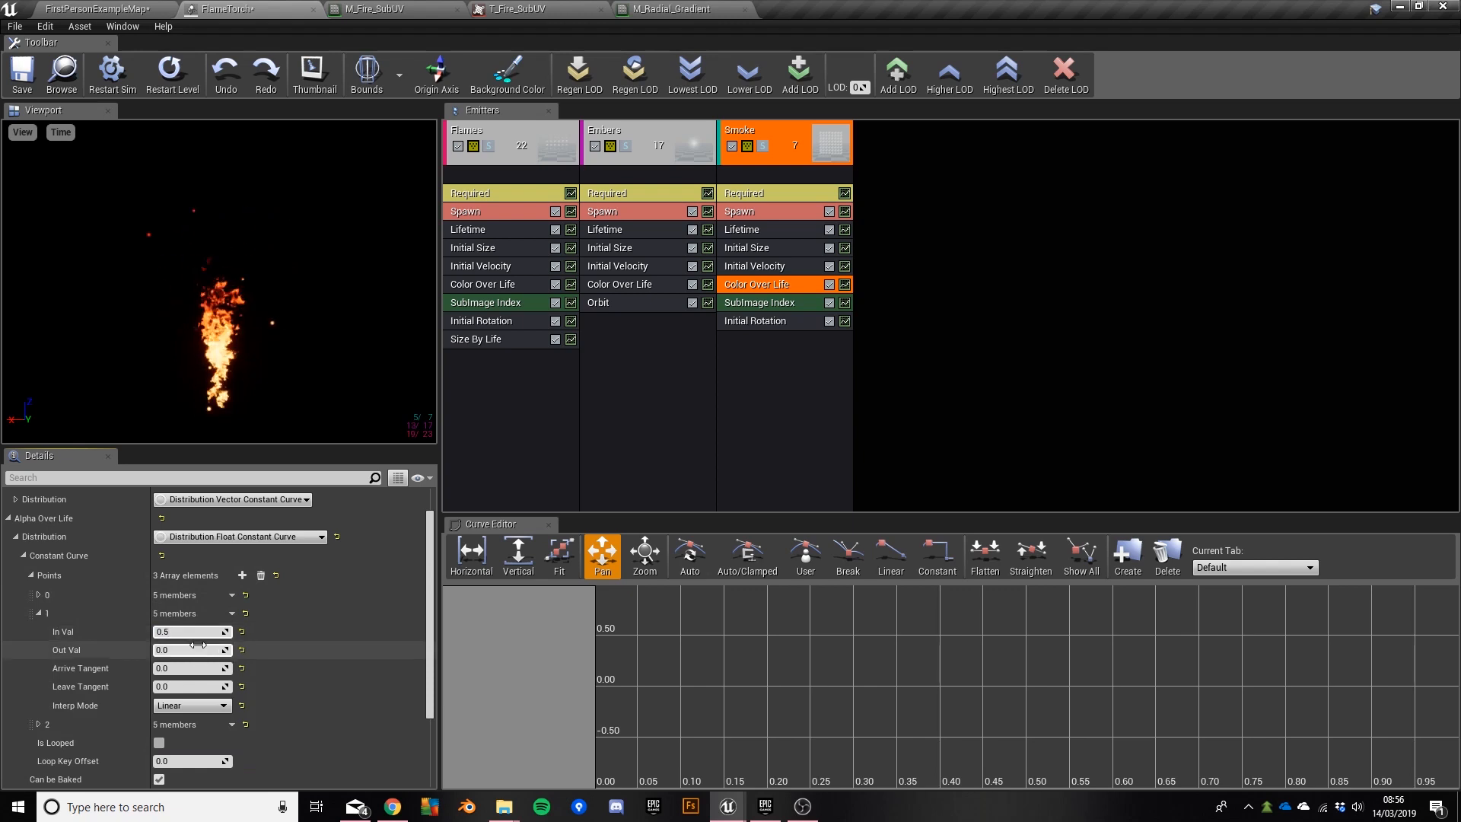
pyautogui.click(197, 651)
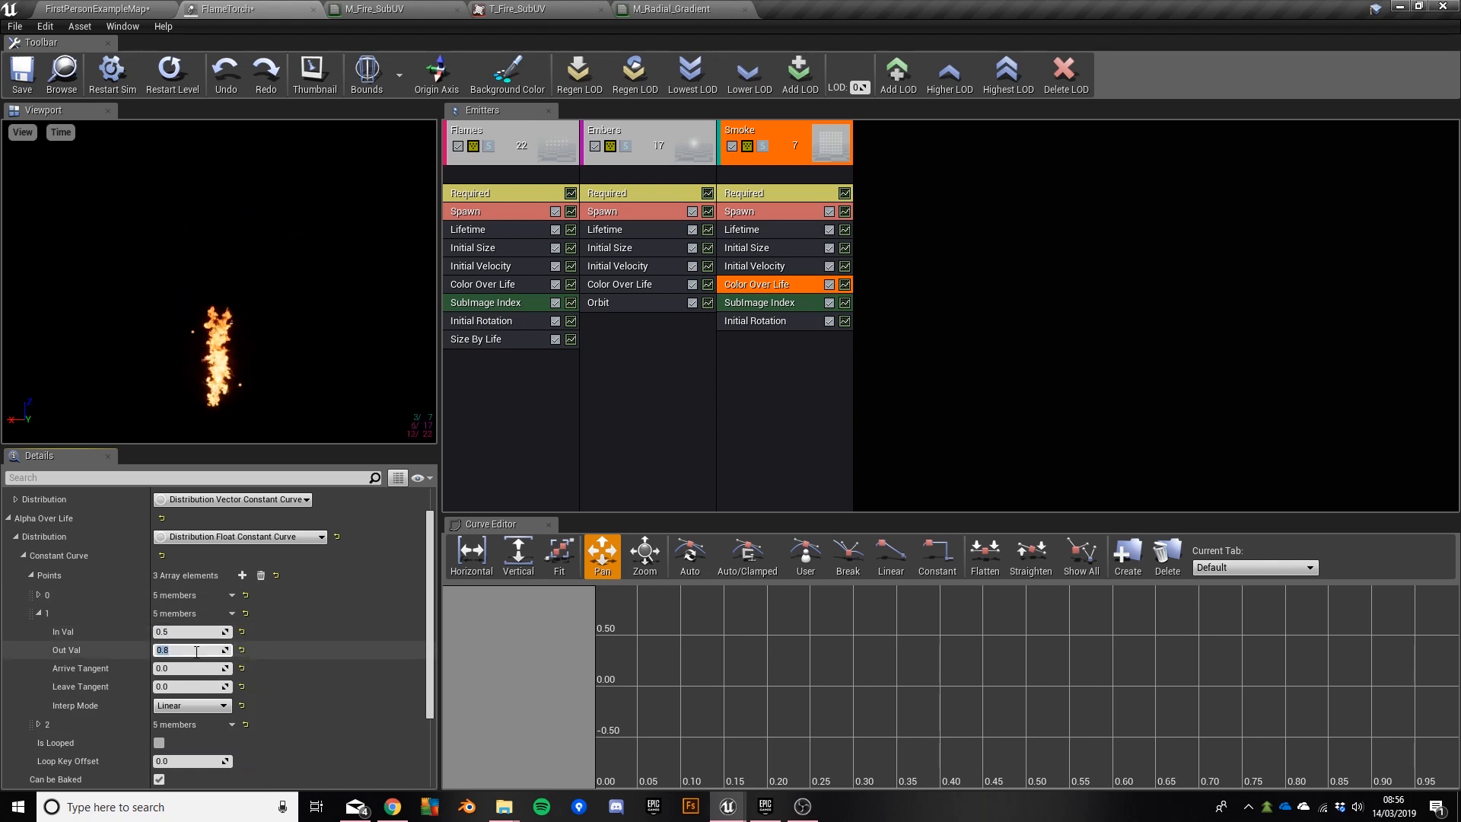
# Step: Set point 2 of the Smoke emitter's Alpha Over Life curve to In Val 1 and Out Val 0, and save FlameTorch
pyautogui.click(40, 617)
pyautogui.click(38, 632)
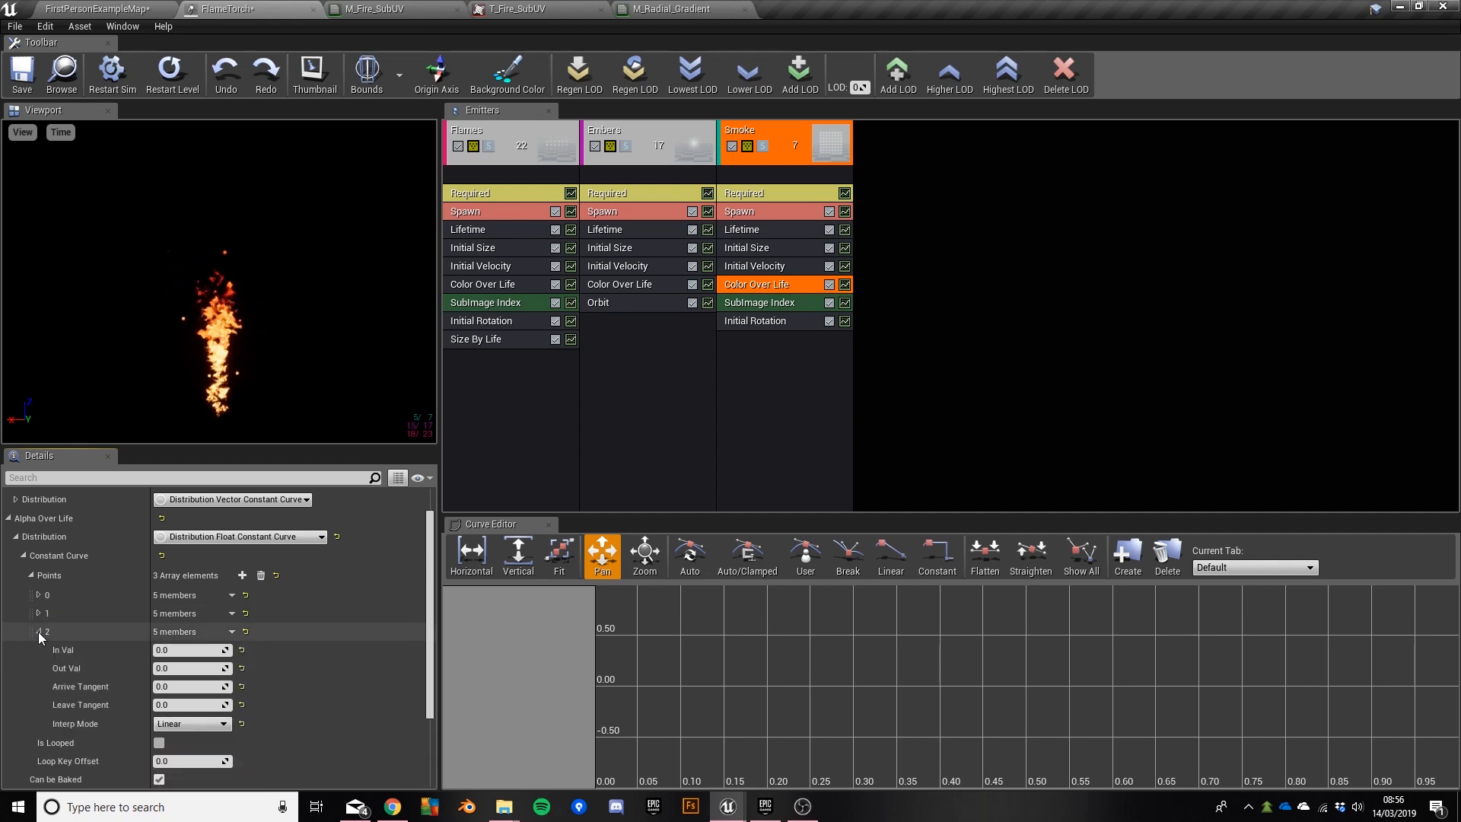
pyautogui.click(176, 652)
pyautogui.write('1')
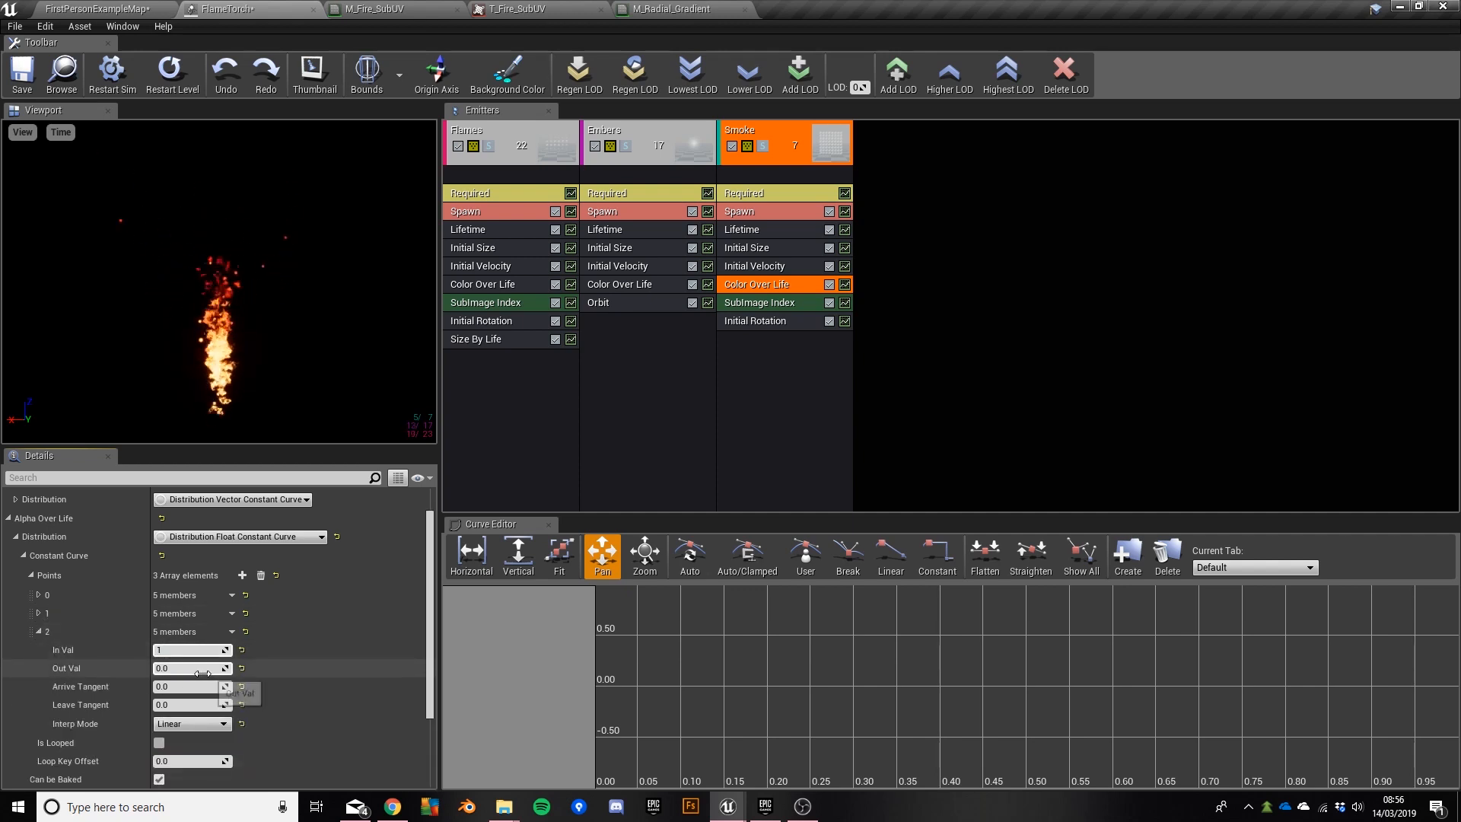
pyautogui.click(181, 669)
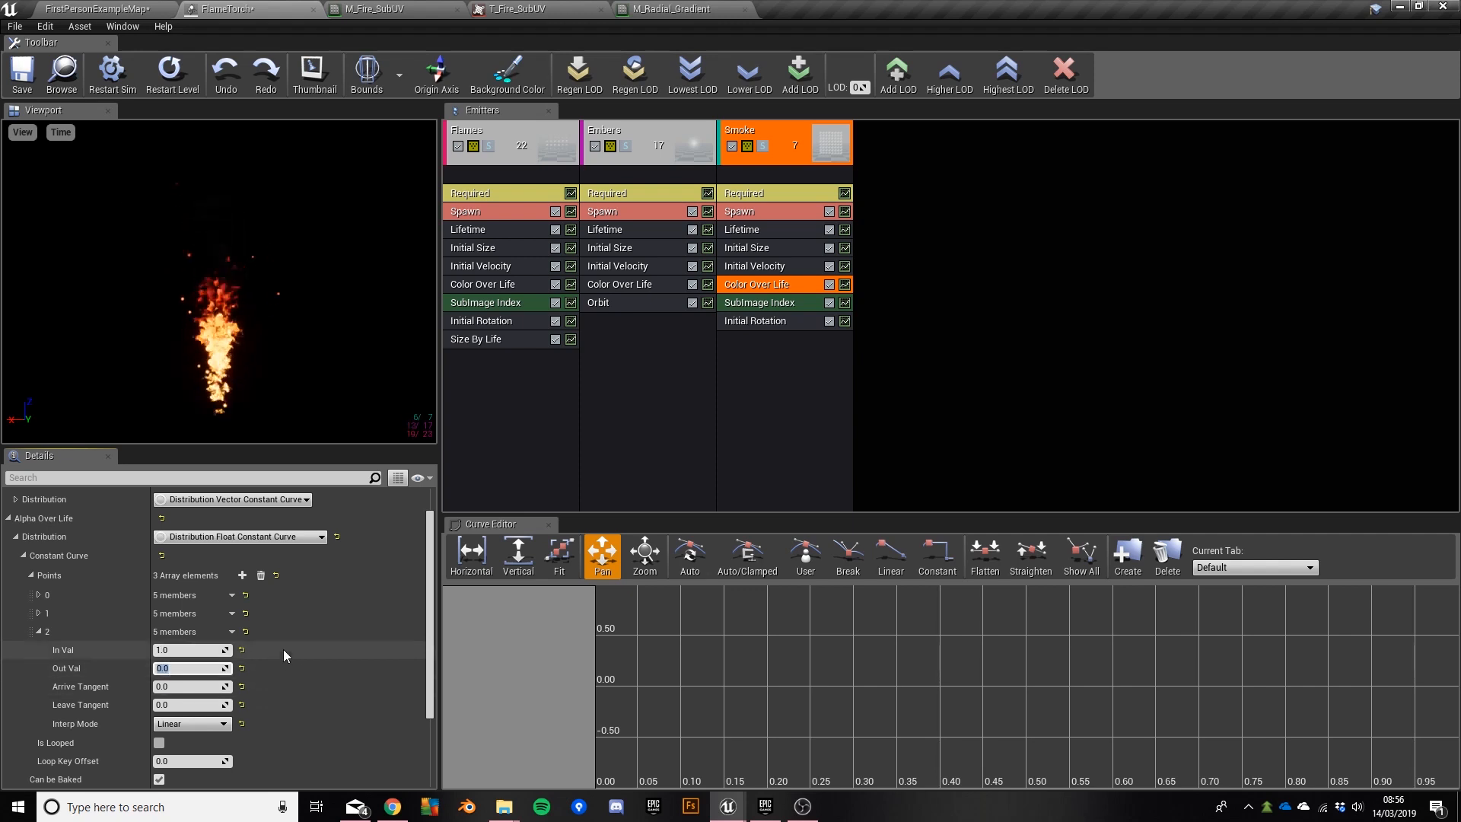
pyautogui.click(24, 75)
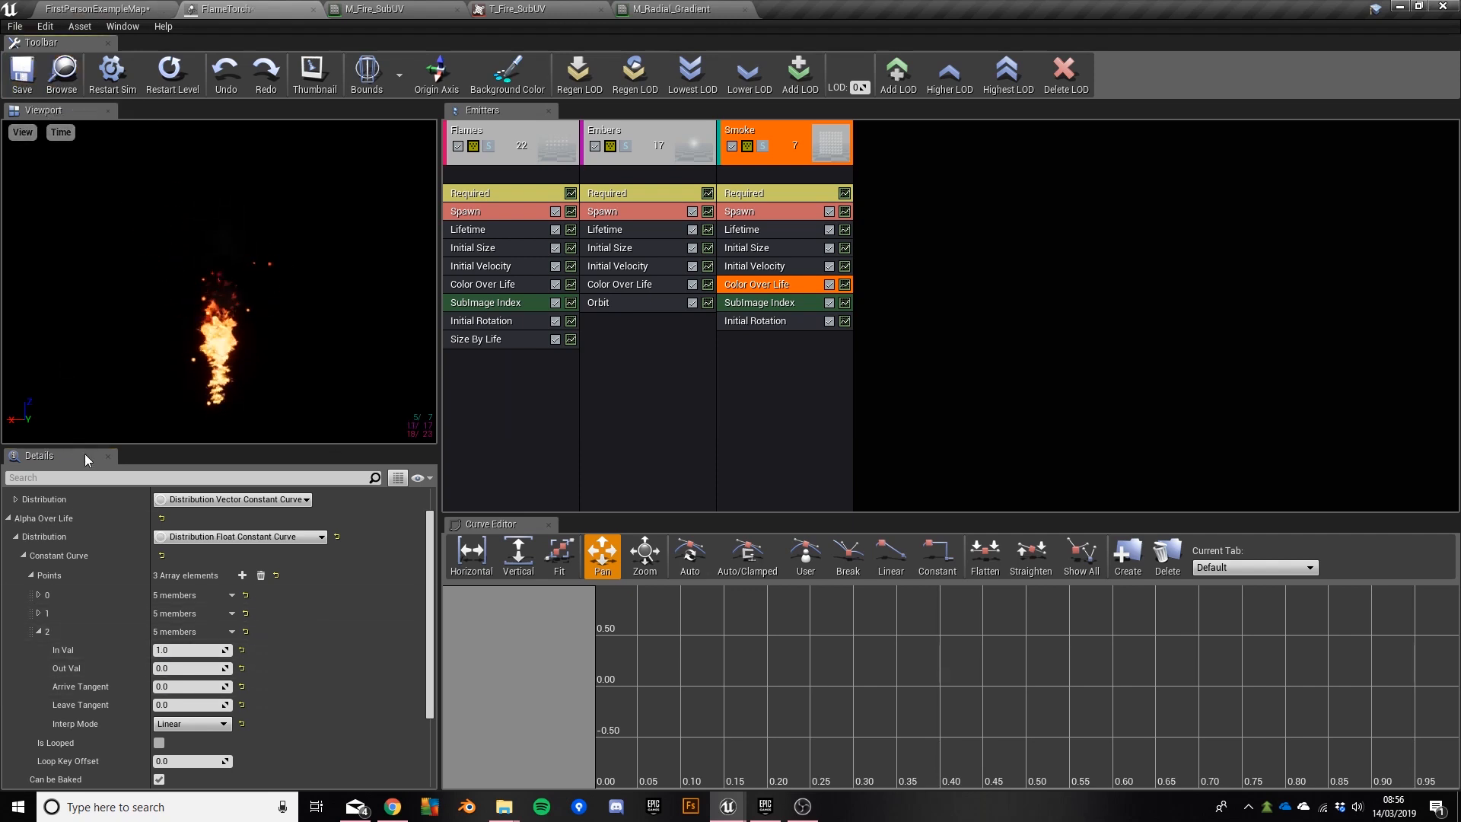
# Step: Inspect the torch's smoke colour and fade in the level from several angles and against different backgrounds
pyautogui.click(93, 11)
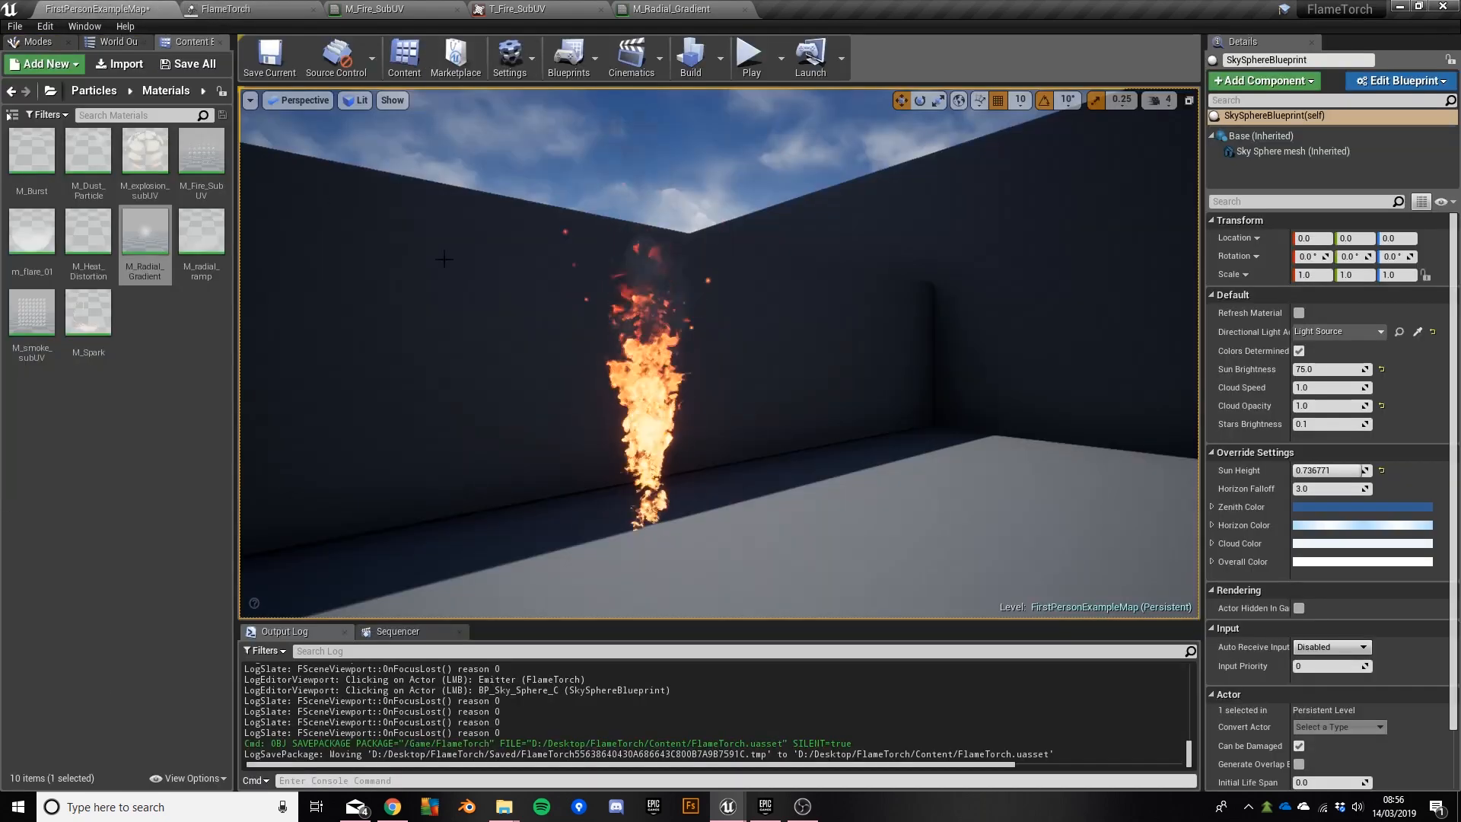
pyautogui.moveTo(321, 189); pyautogui.dragTo(348, 129, button='right')
pyautogui.moveTo(718, 270); pyautogui.dragTo(705, 341, button='right')
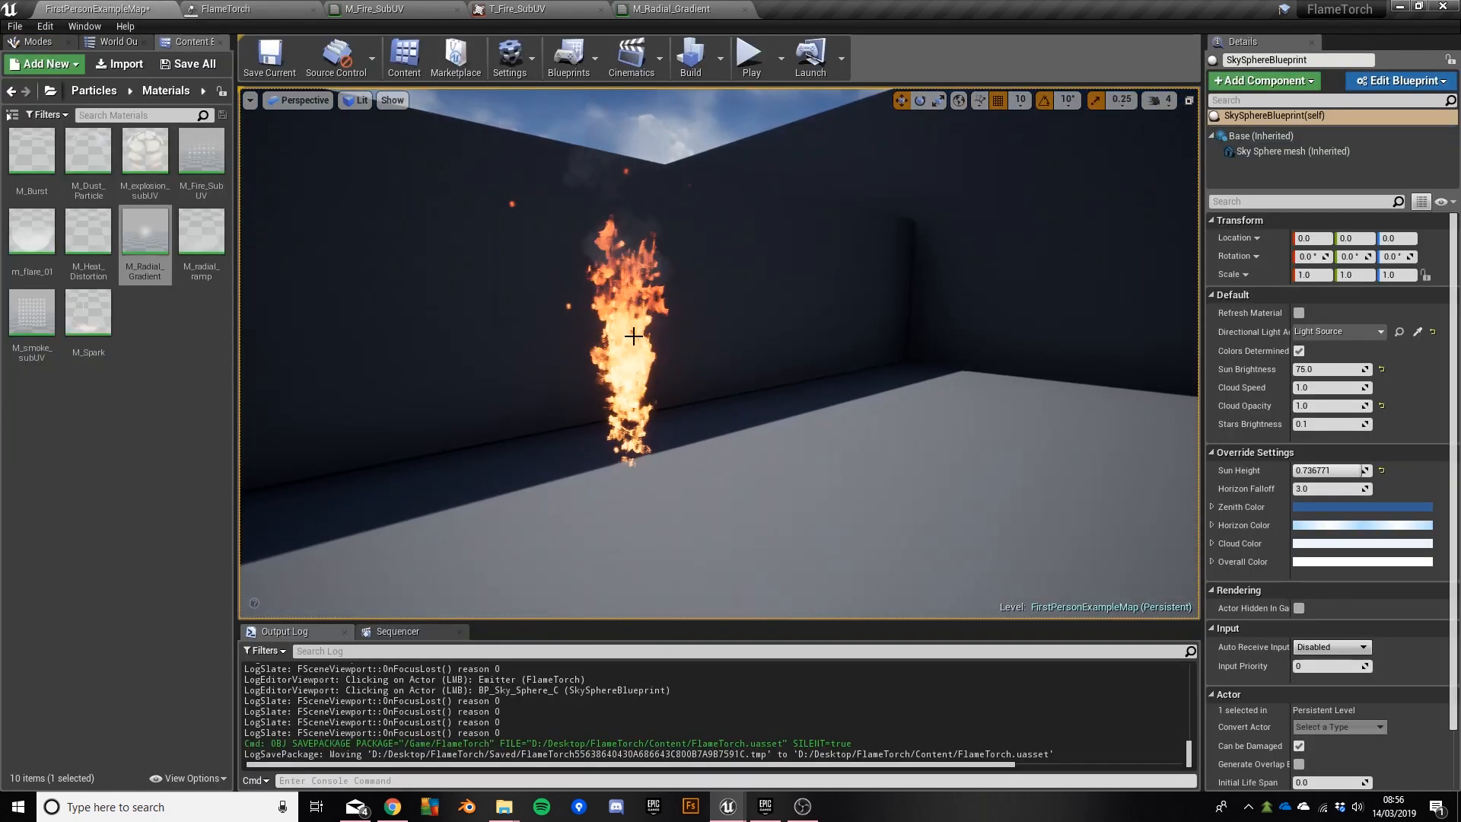
pyautogui.moveTo(718, 270); pyautogui.dragTo(796, 427, button='right')
pyautogui.press('d')
pyautogui.press('a')
pyautogui.press('d')
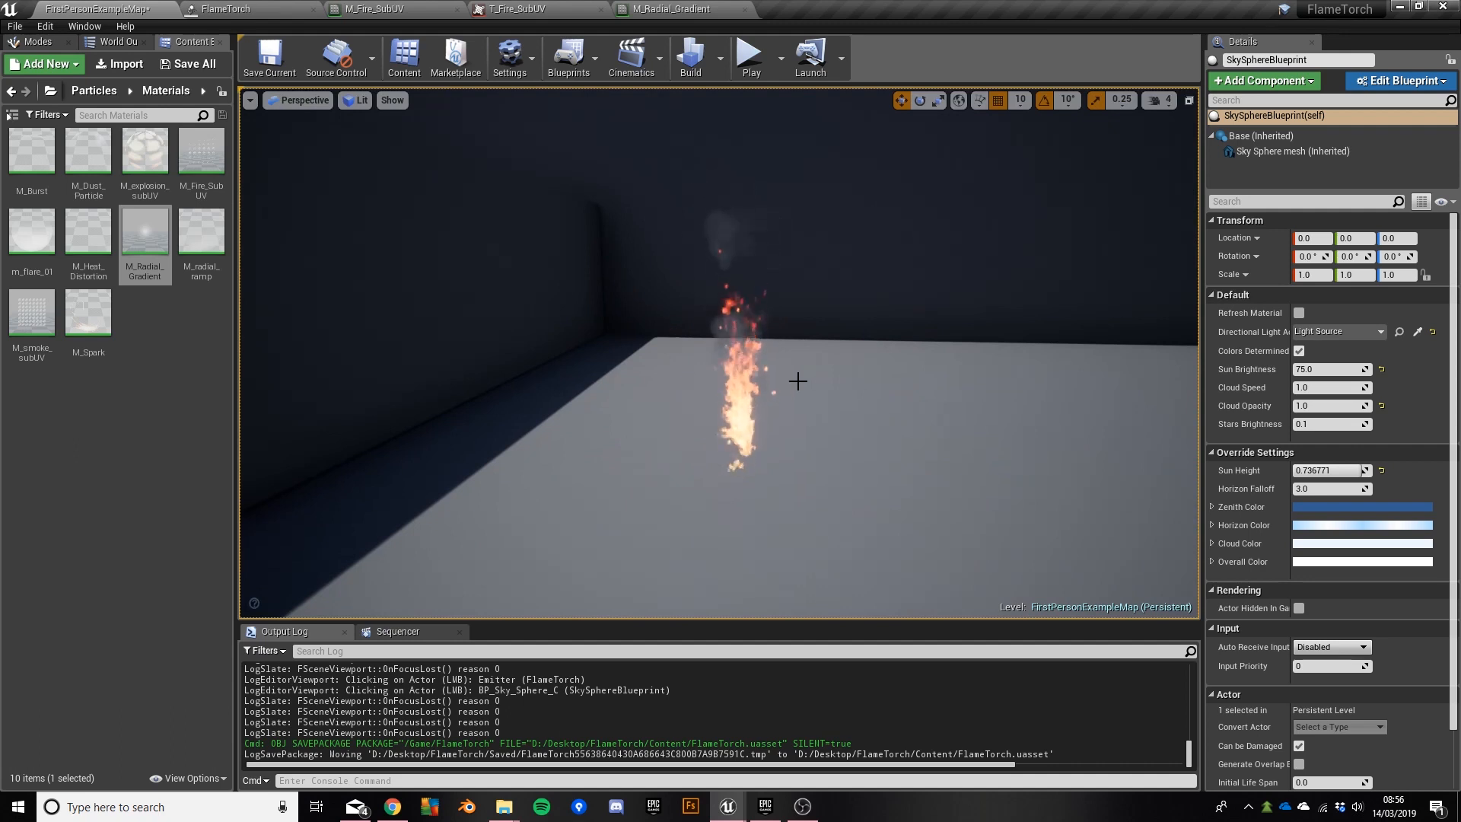
pyautogui.scroll(4, 841, 407)
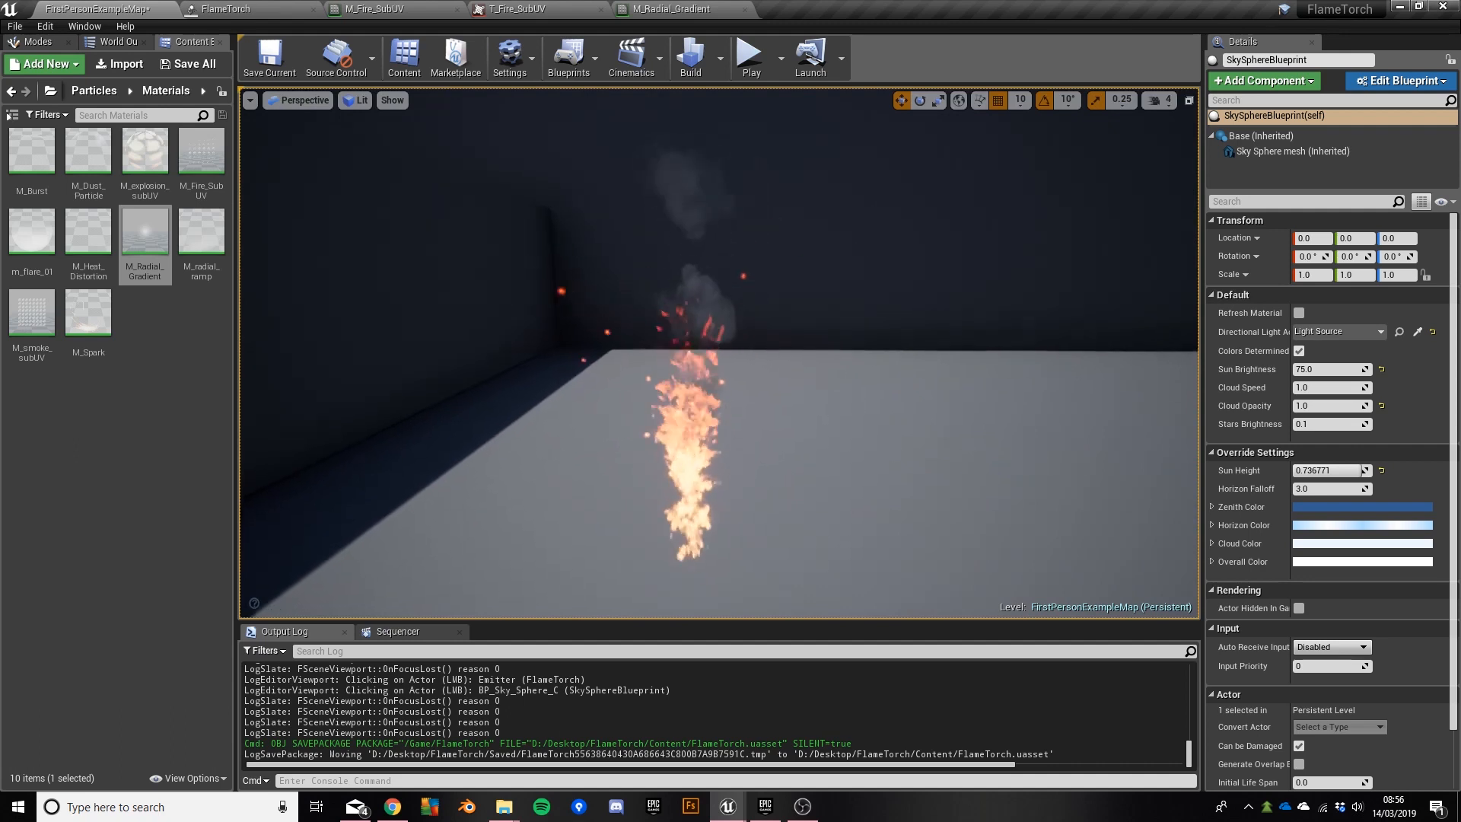